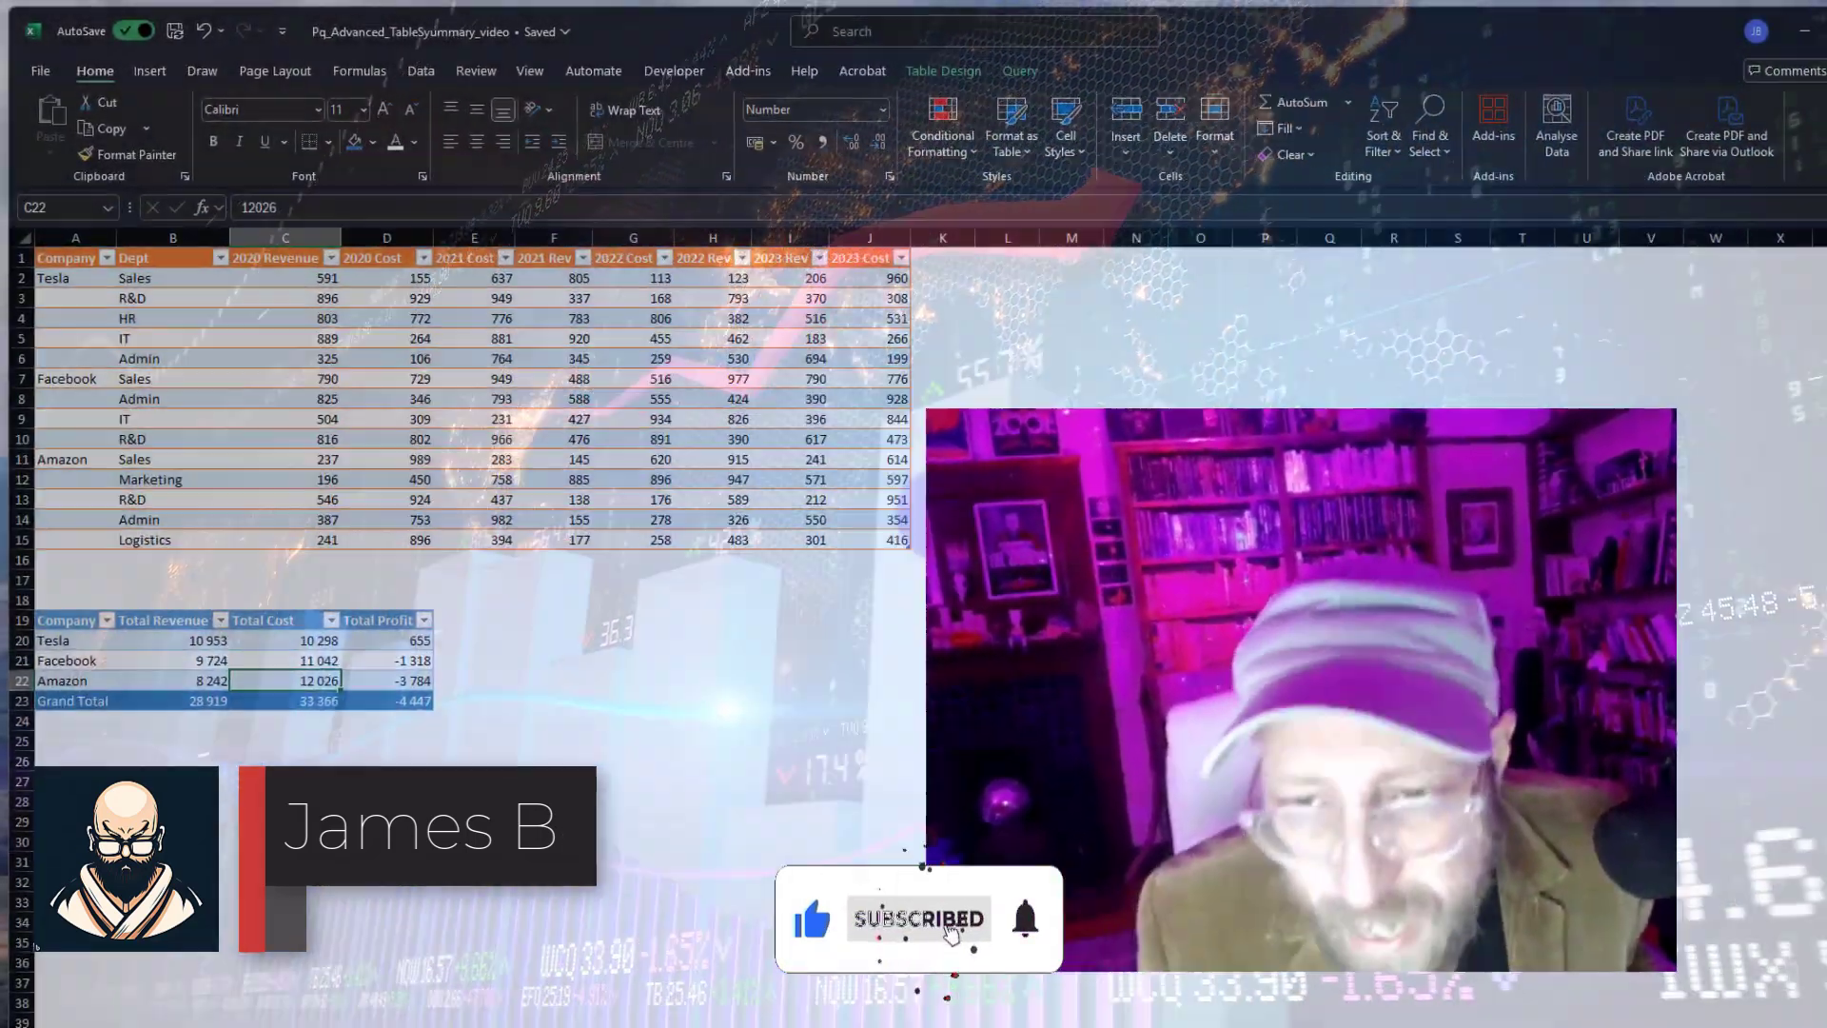
Examine the source table's Company, Dept and yearly figures, and the summary table's company totals, Grand Total row and Total Profit values.
{"action": "left_click", "coordinate": [891, 491]}
{"action": "left_click_drag", "start_coordinate": [844, 509], "coordinate": [96, 250]}
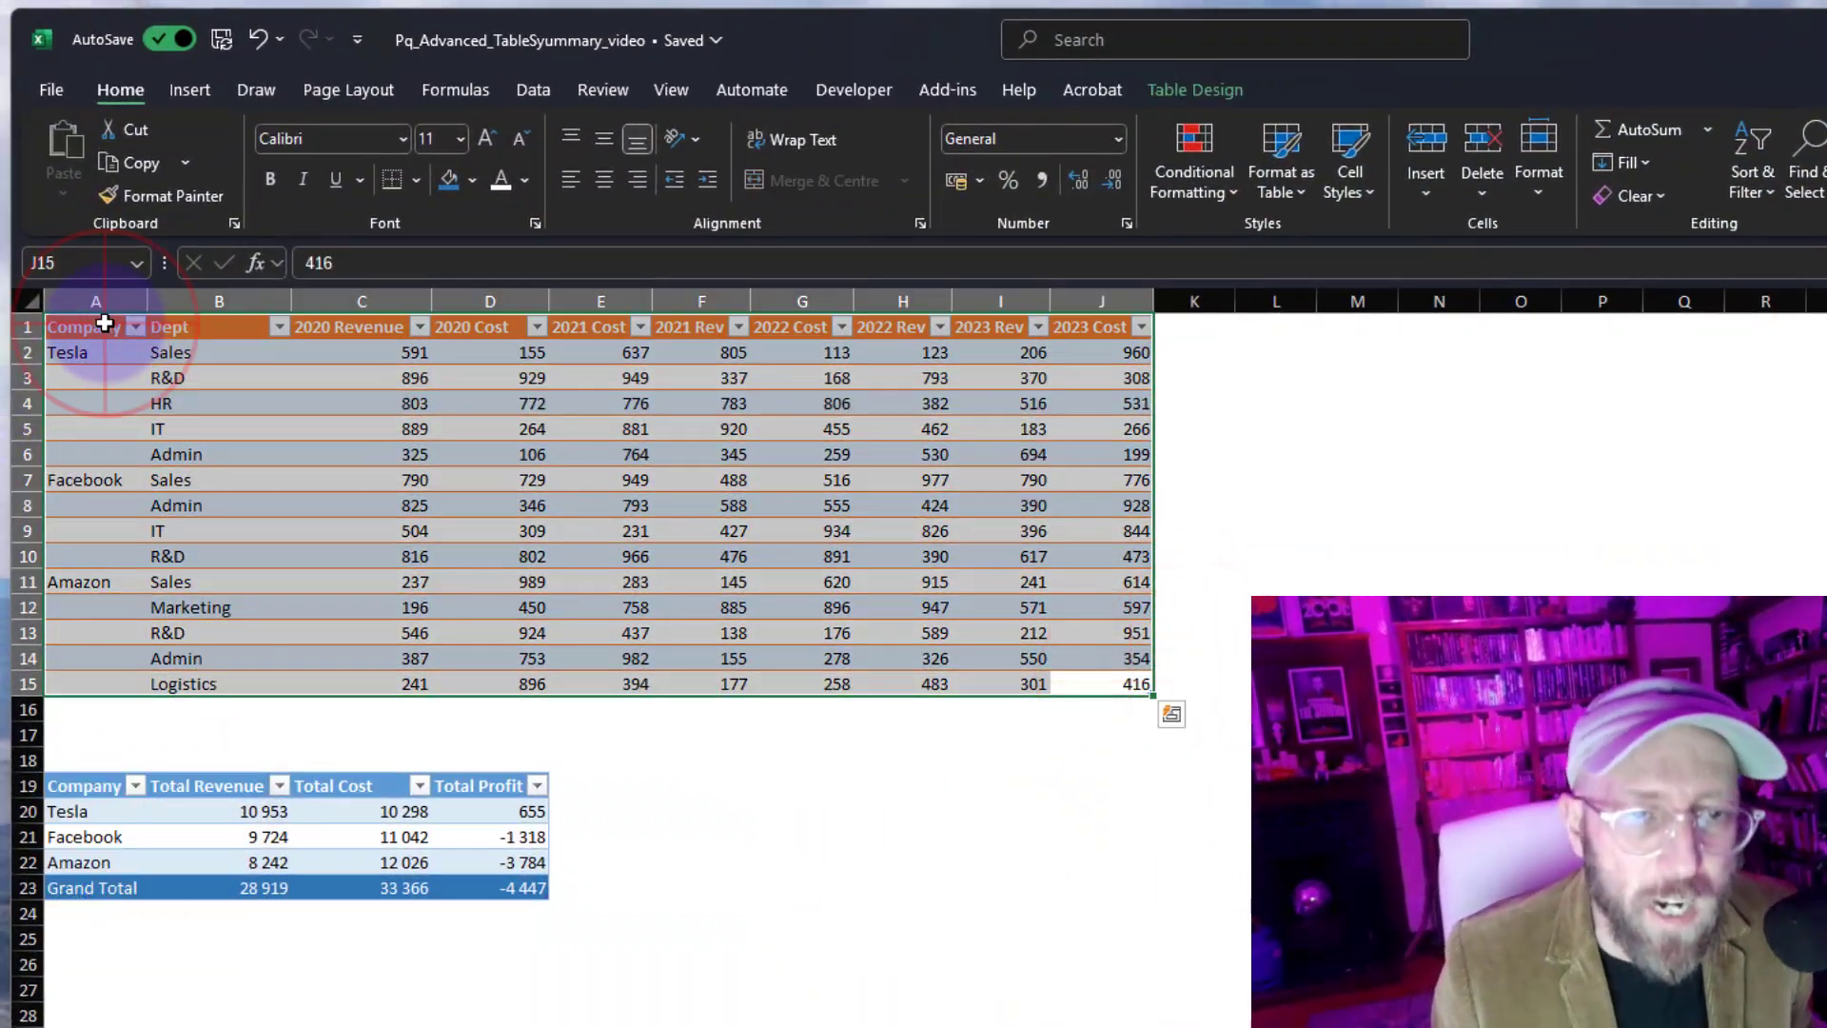
{"action": "left_click", "coordinate": [105, 323]}
{"action": "left_click_drag", "start_coordinate": [196, 347], "coordinate": [200, 505]}
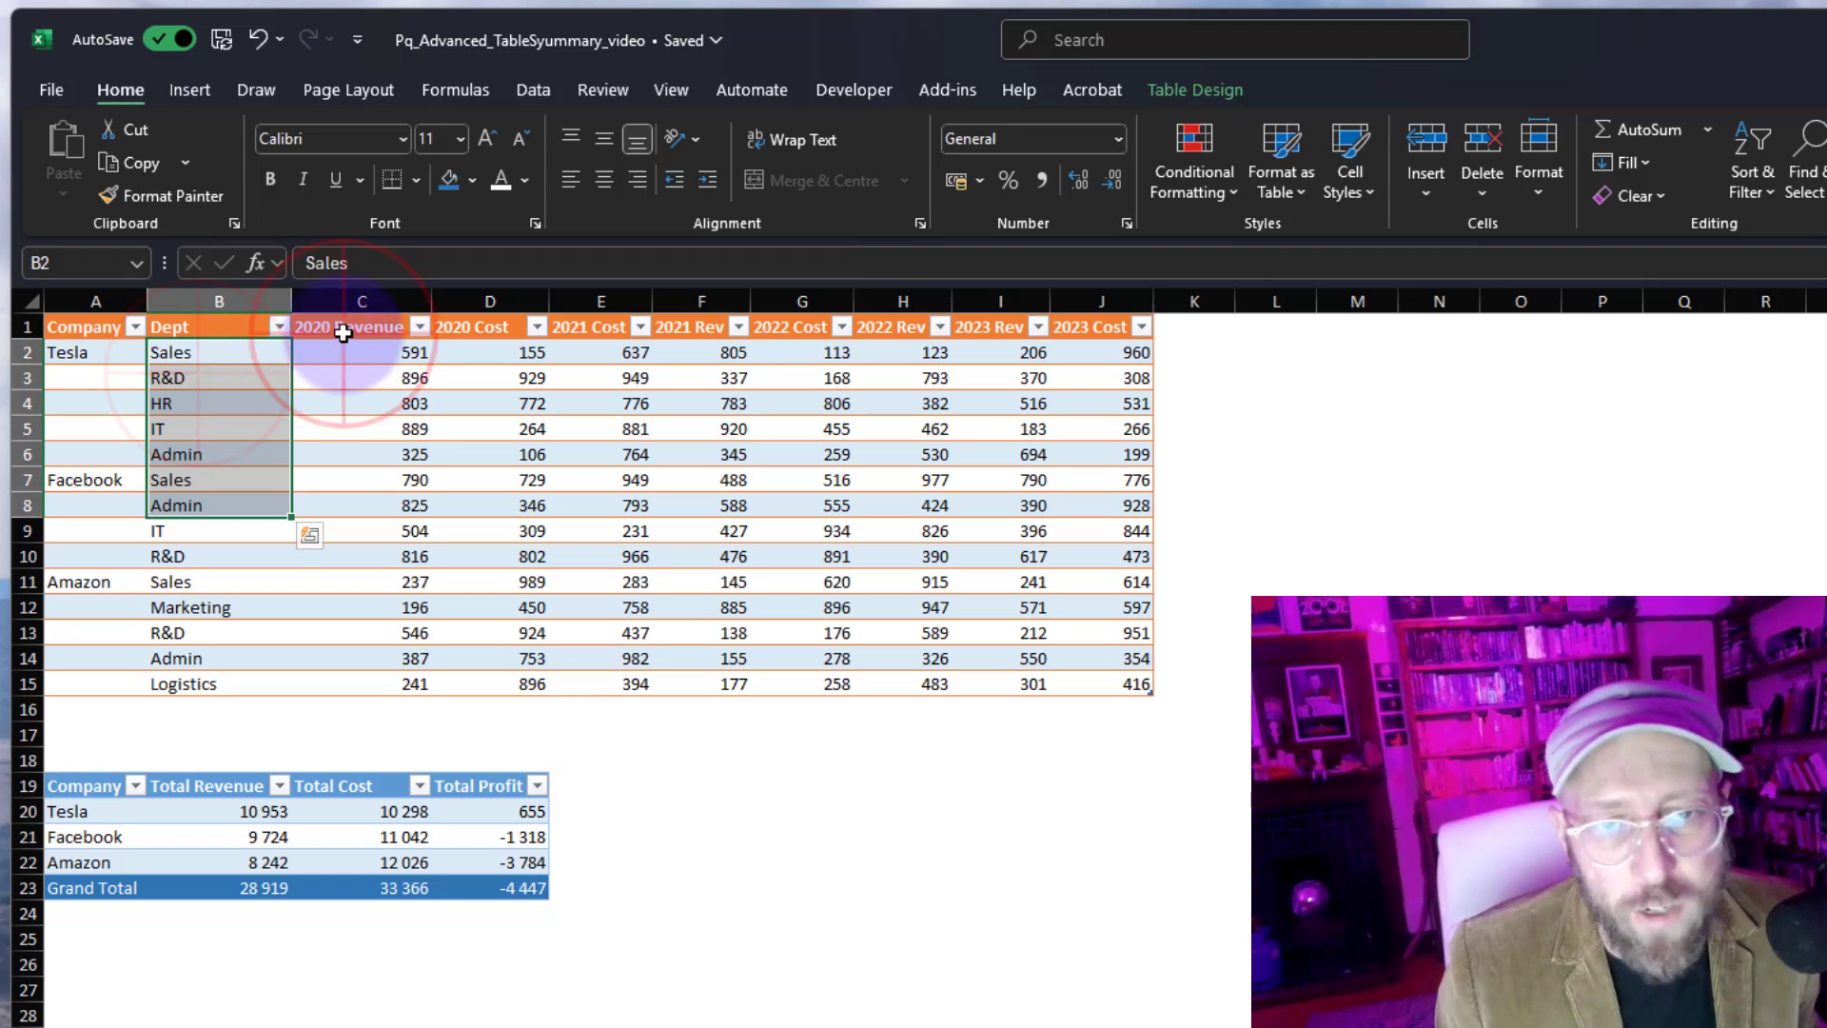
{"action": "left_click_drag", "start_coordinate": [342, 332], "coordinate": [1133, 686]}
{"action": "left_click", "coordinate": [1060, 802]}
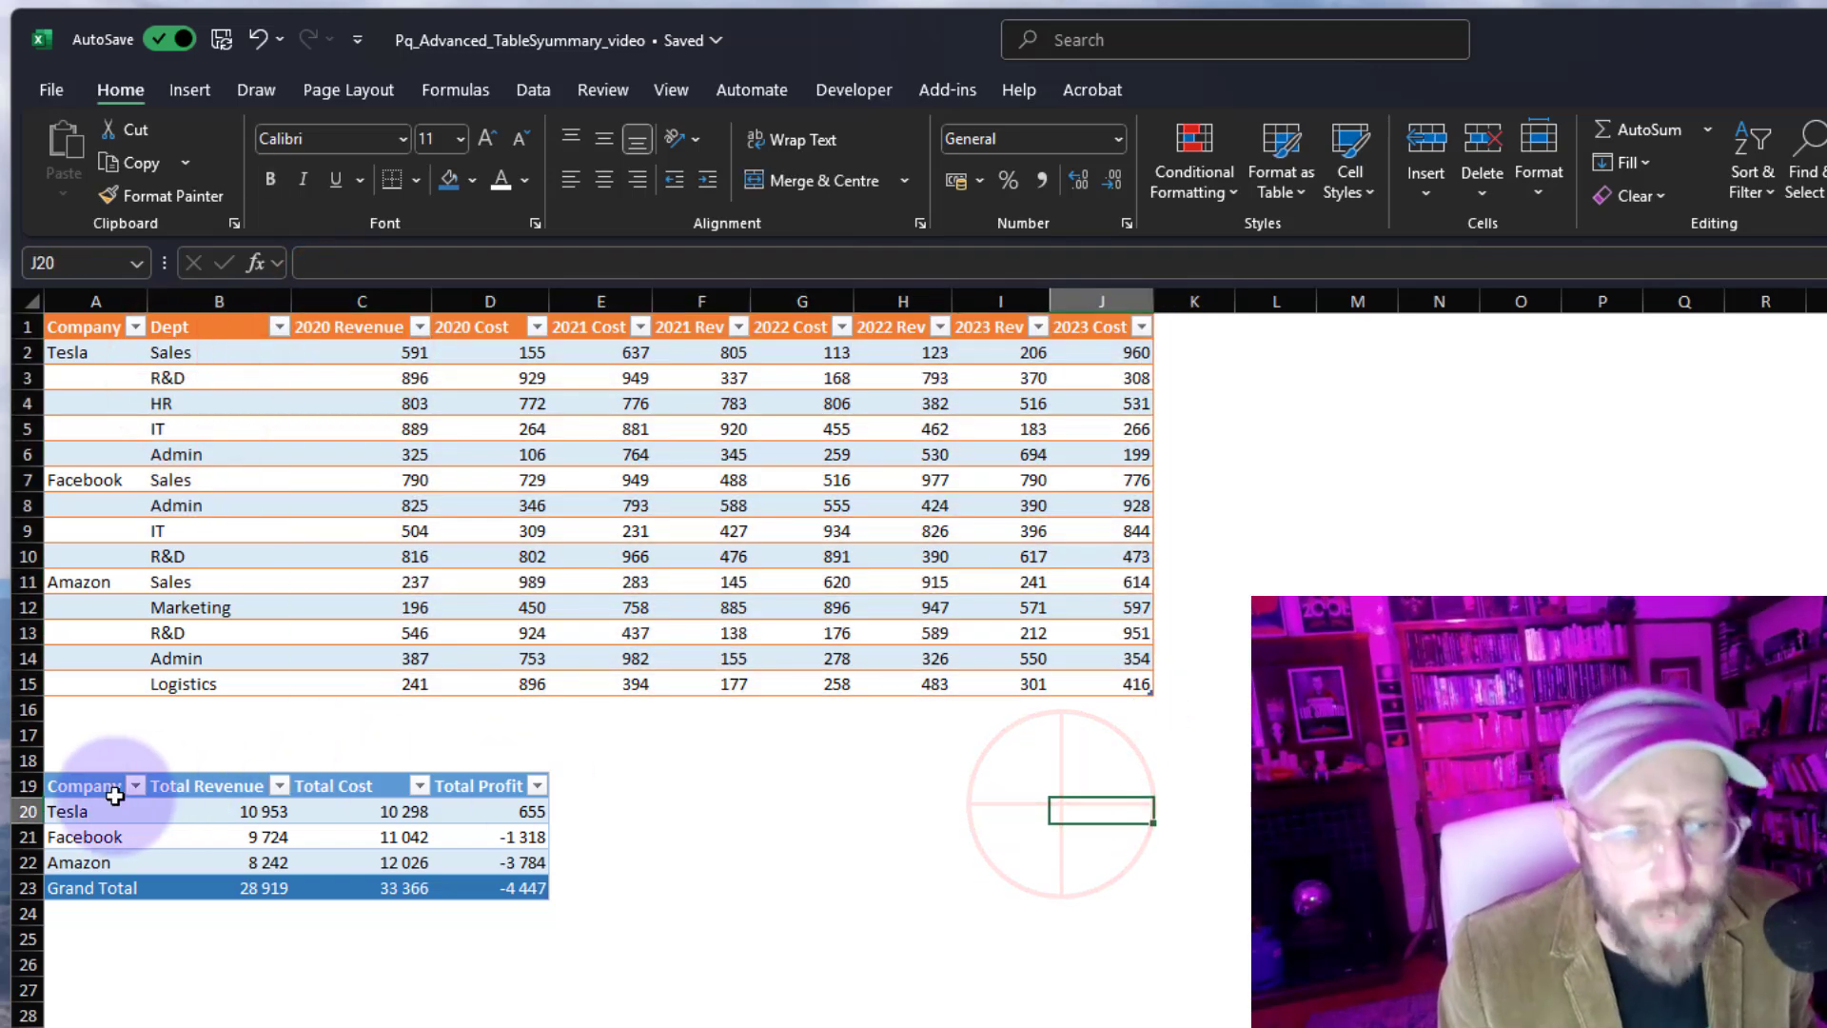
{"action": "left_click_drag", "start_coordinate": [85, 789], "coordinate": [495, 880]}
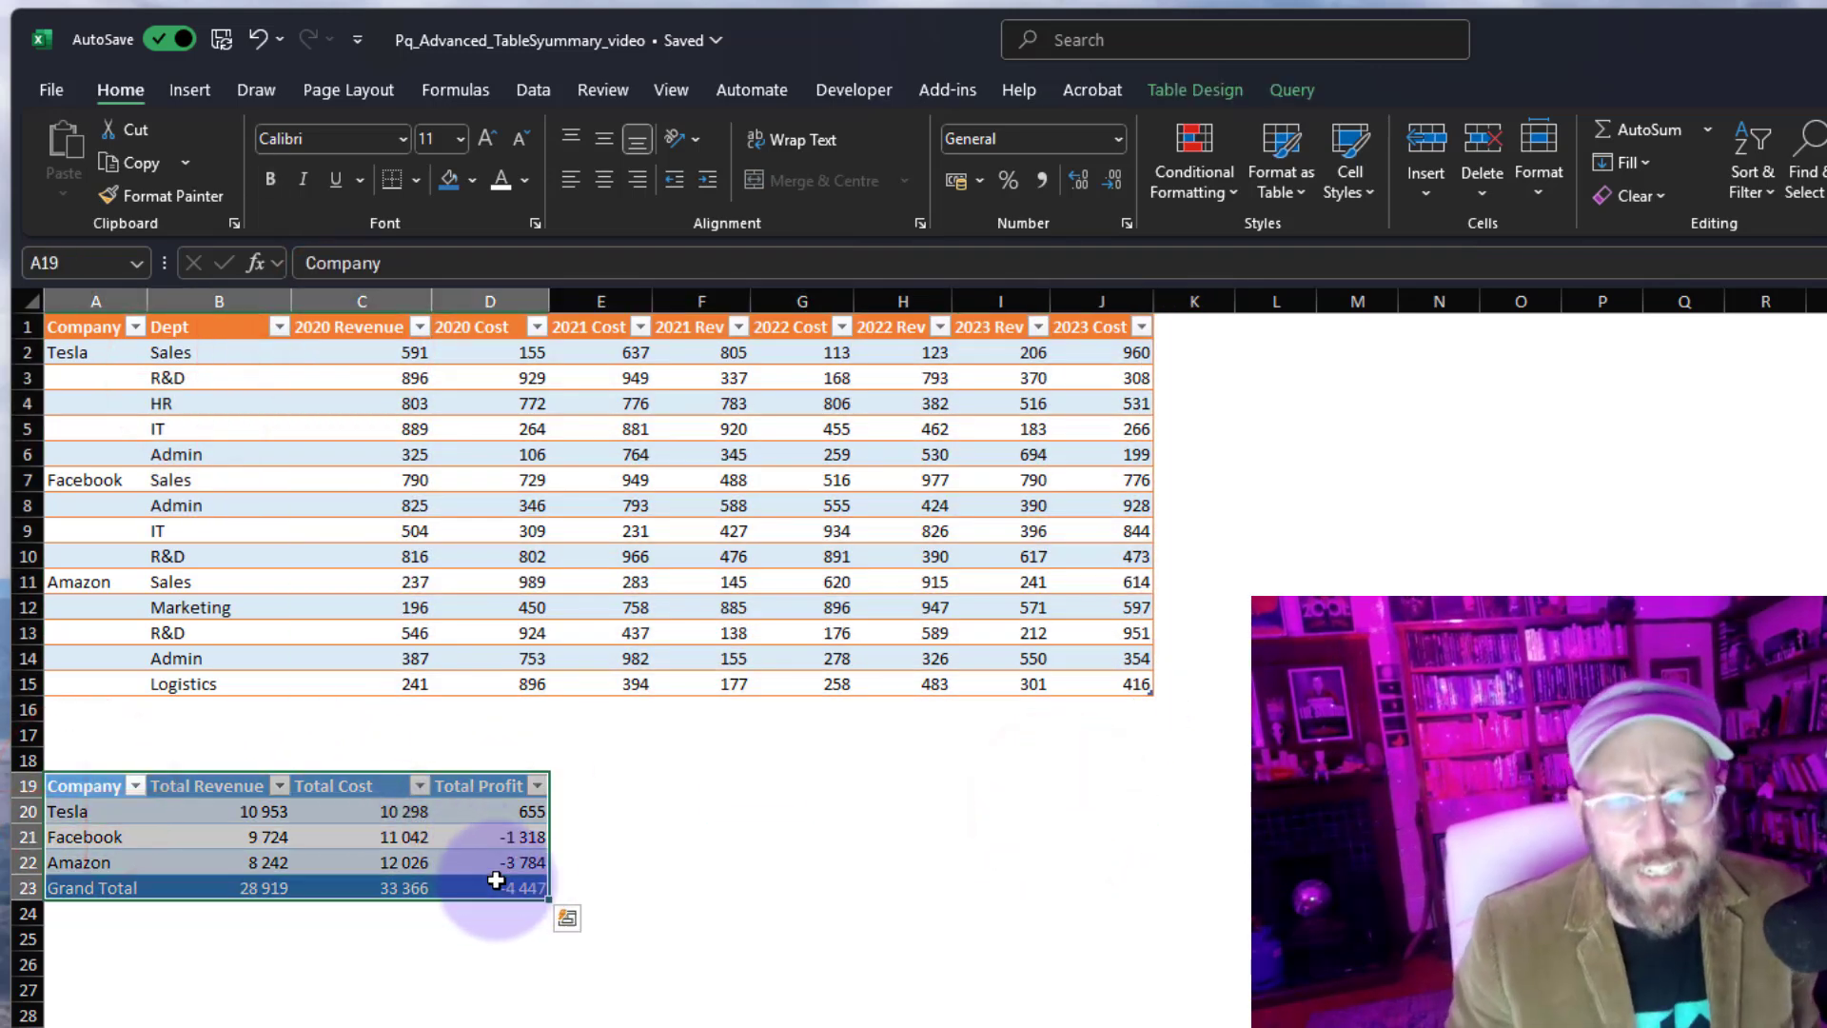
{"action": "left_click", "coordinate": [398, 861]}
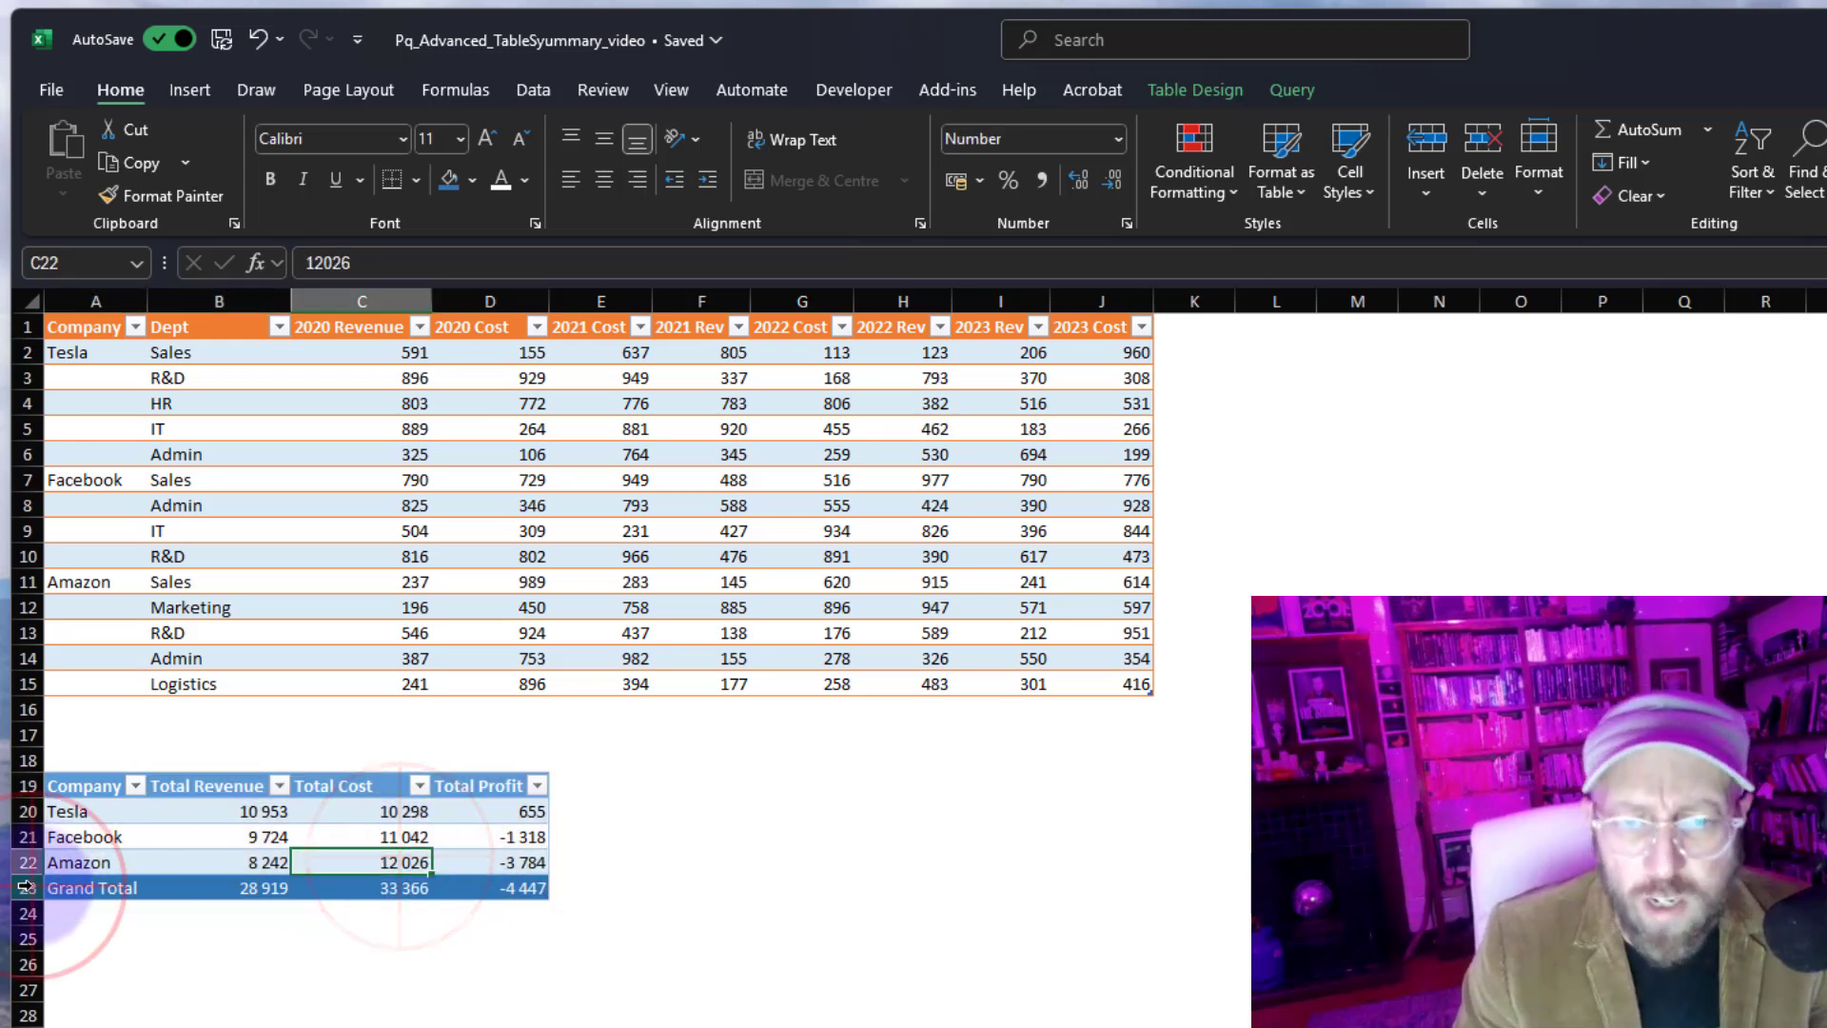
{"action": "left_click", "coordinate": [25, 887]}
{"action": "left_click_drag", "start_coordinate": [490, 813], "coordinate": [485, 861]}
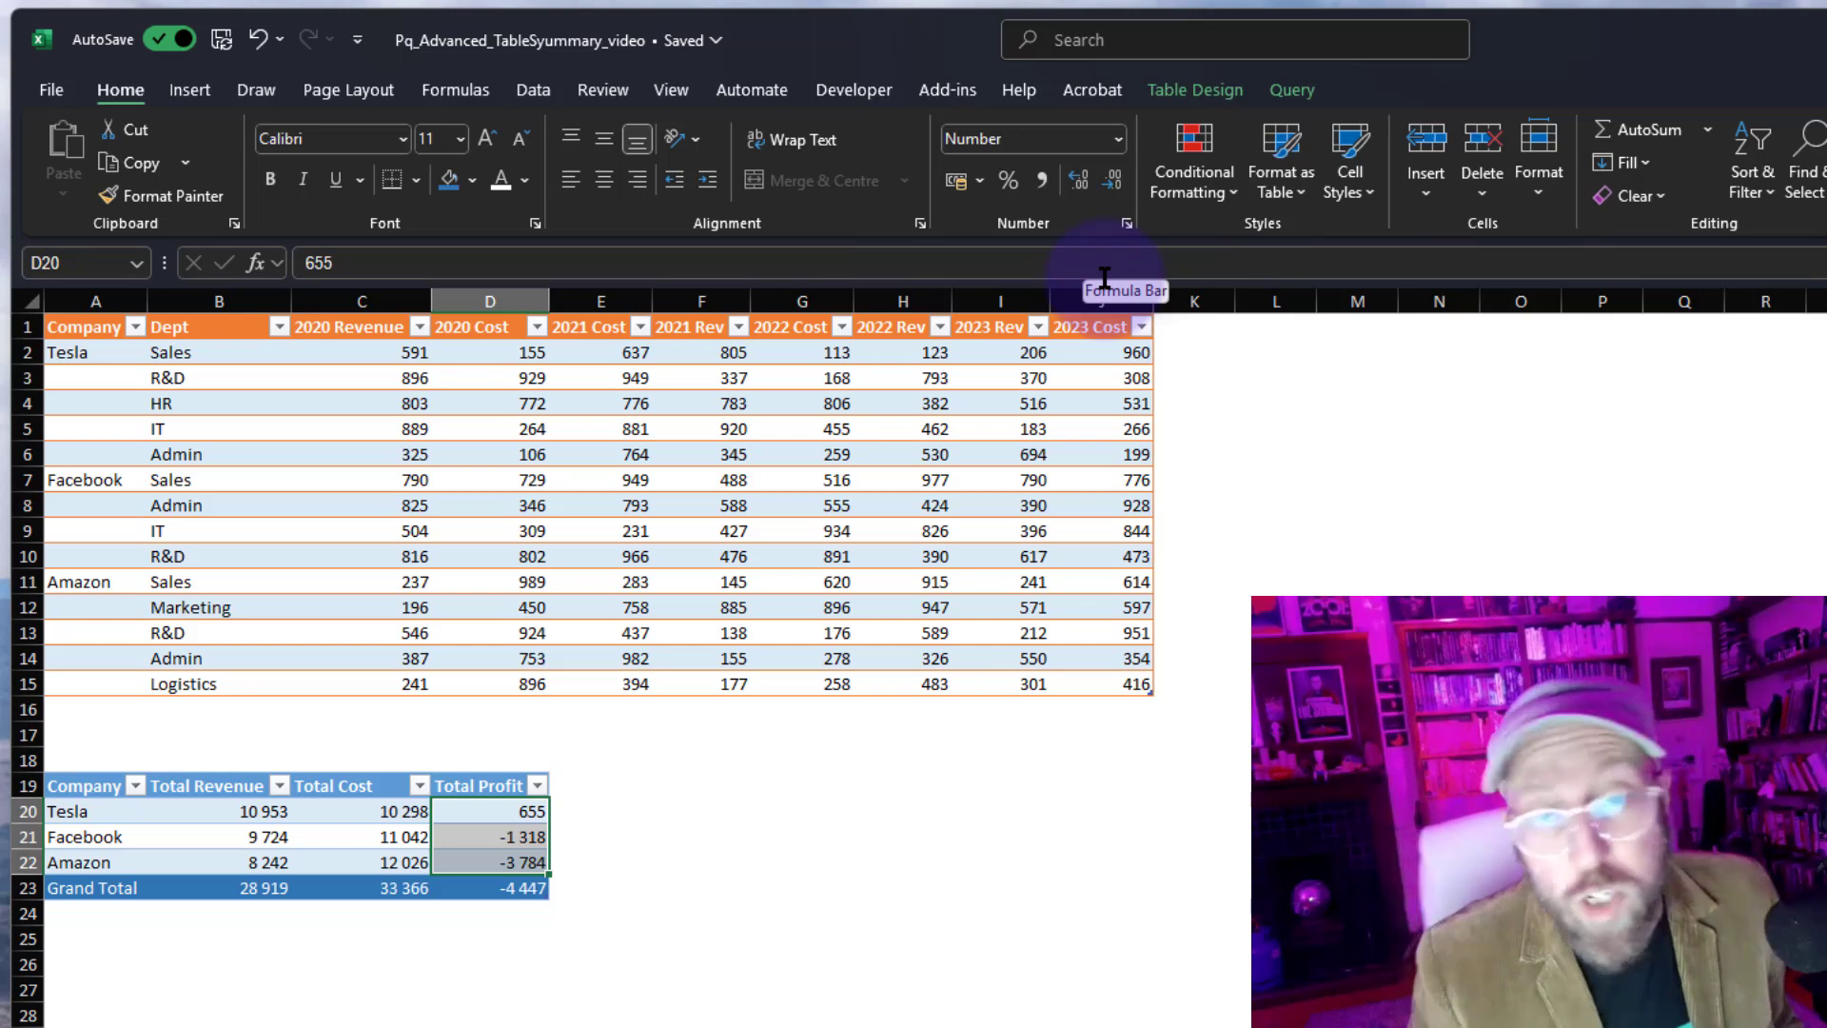
Load the source table into Power Query and add a step that fills down the Company column with Table.FillDown(Source, {"Company"}).
{"action": "left_click", "coordinate": [794, 437]}
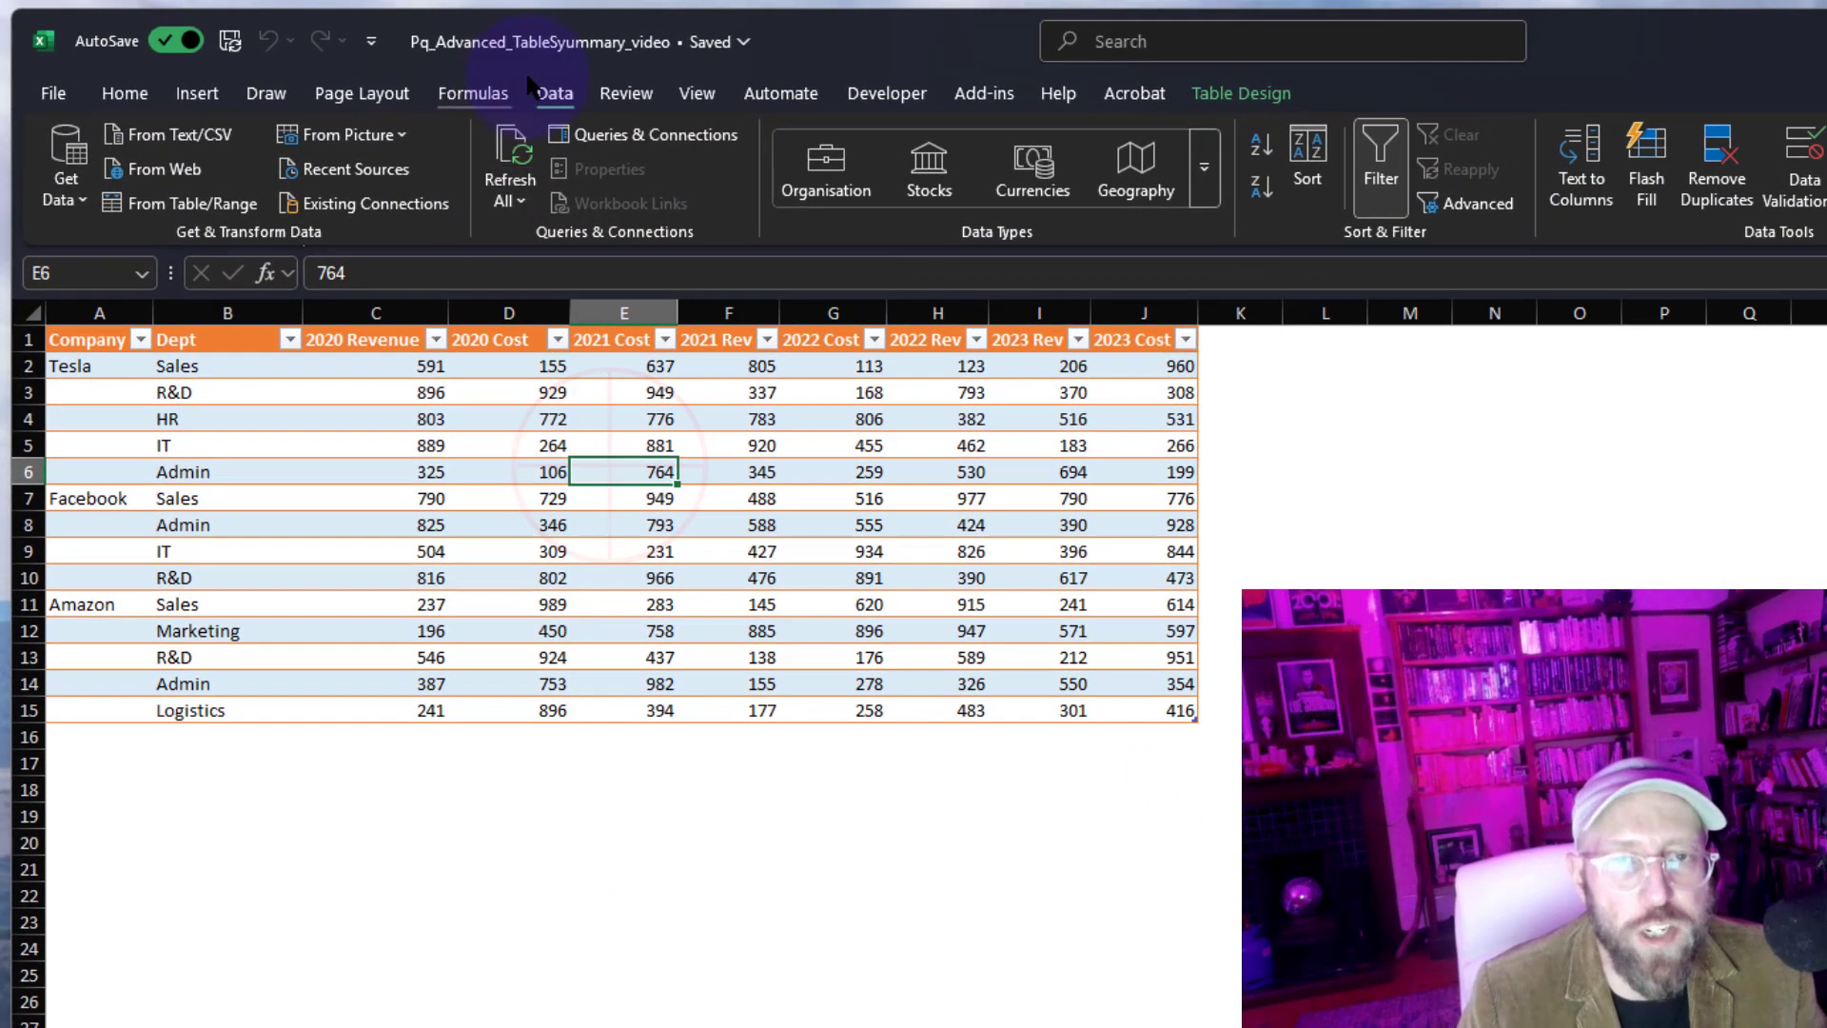
{"action": "left_click", "coordinate": [220, 206]}
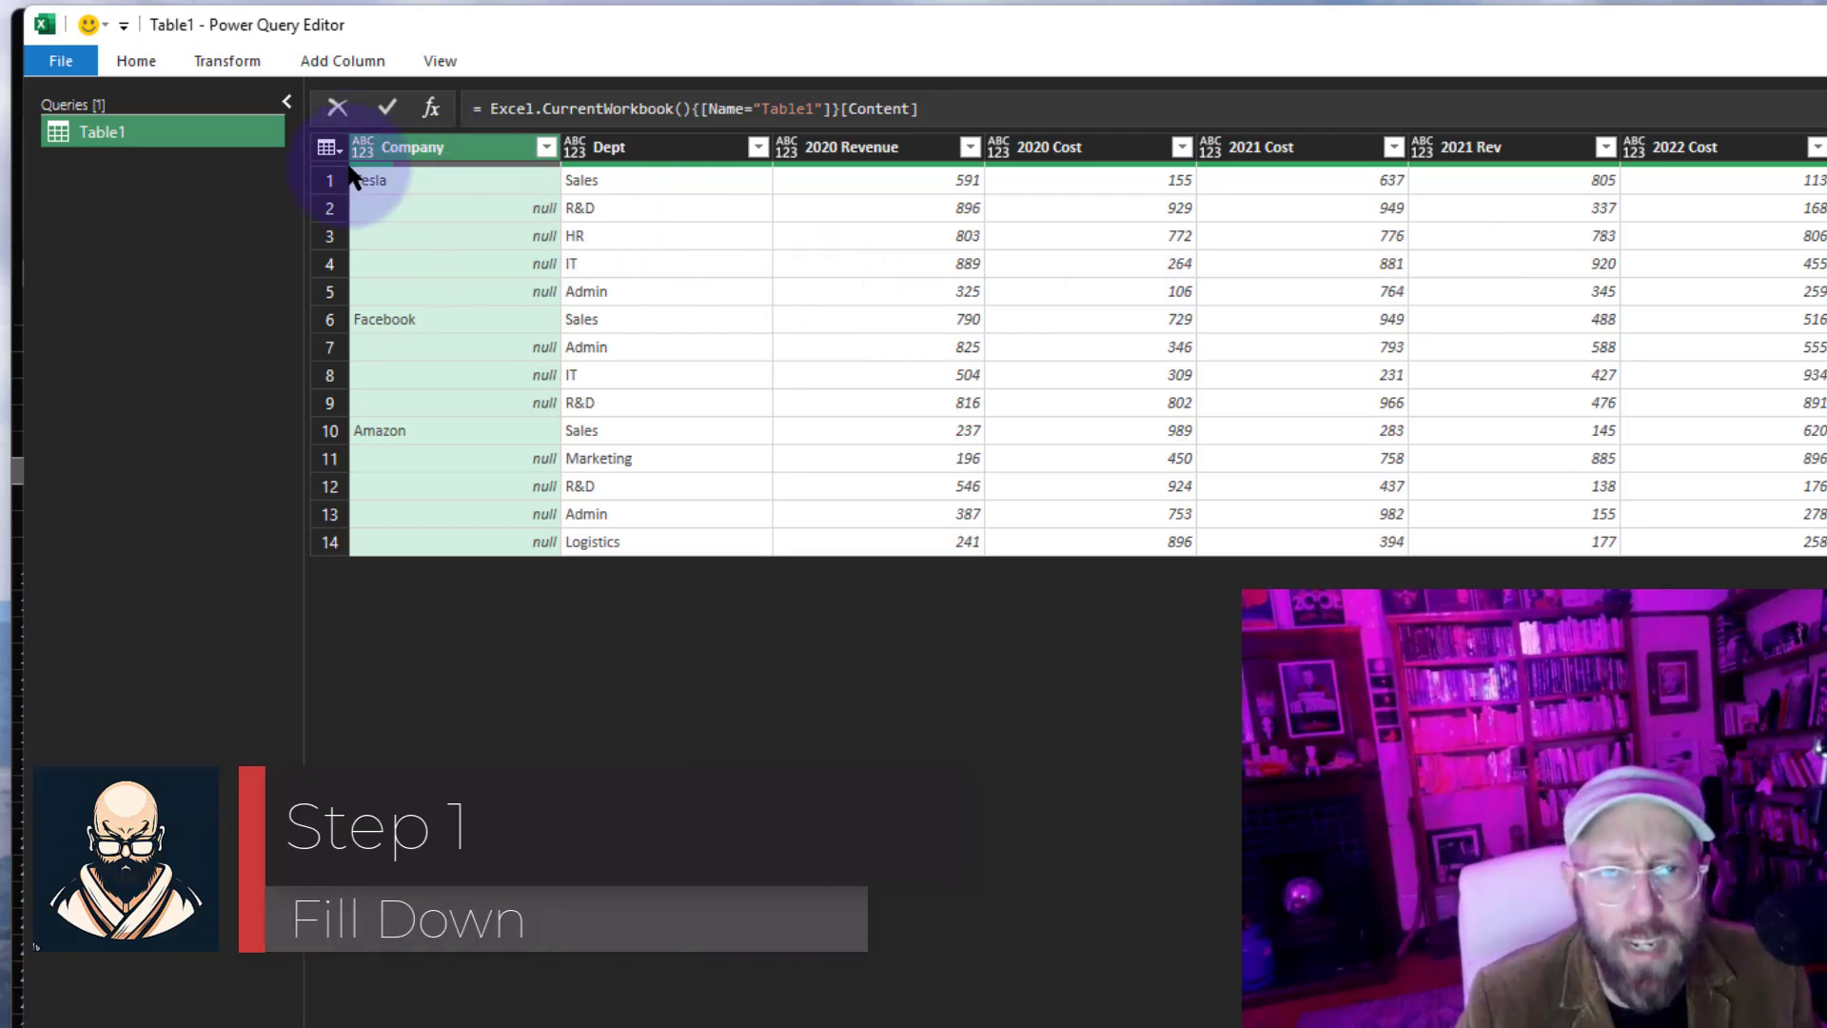
{"action": "left_click", "coordinate": [431, 107]}
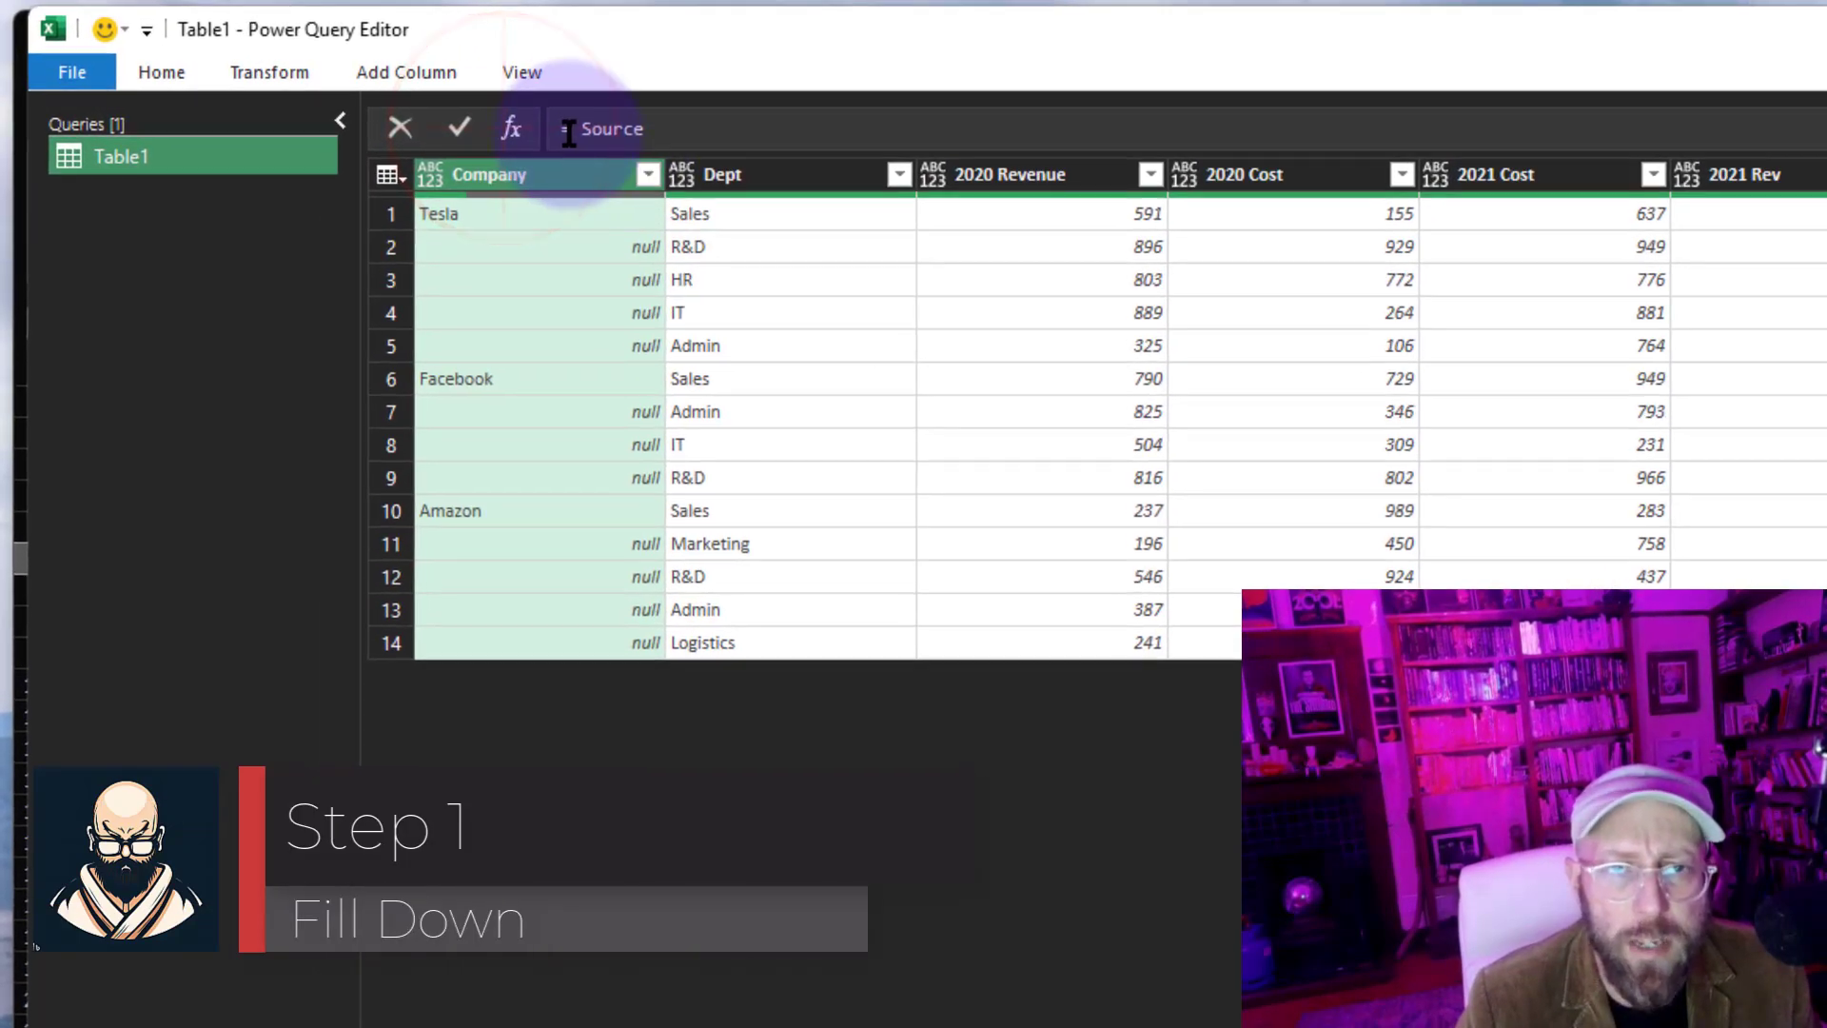
{"action": "type", "text": "Table.FillDown("}
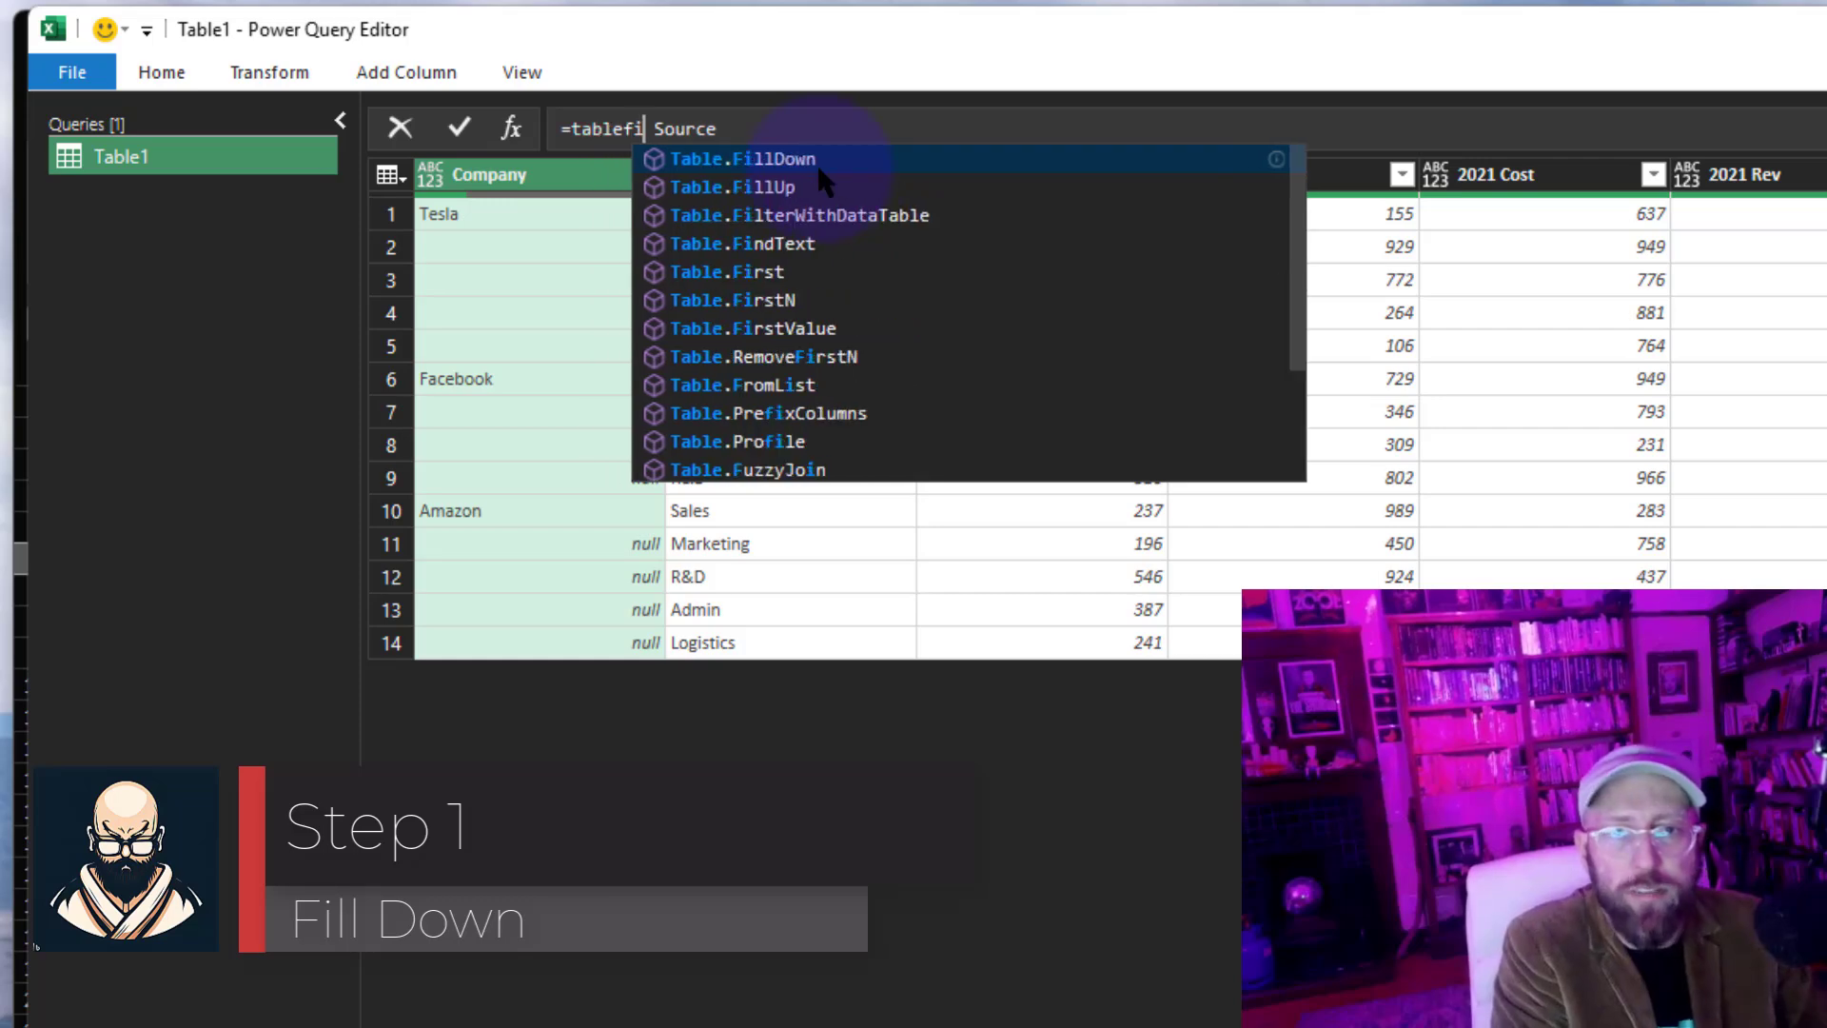
{"action": "key", "text": "End"}
{"action": "type", "text": ", {\""}
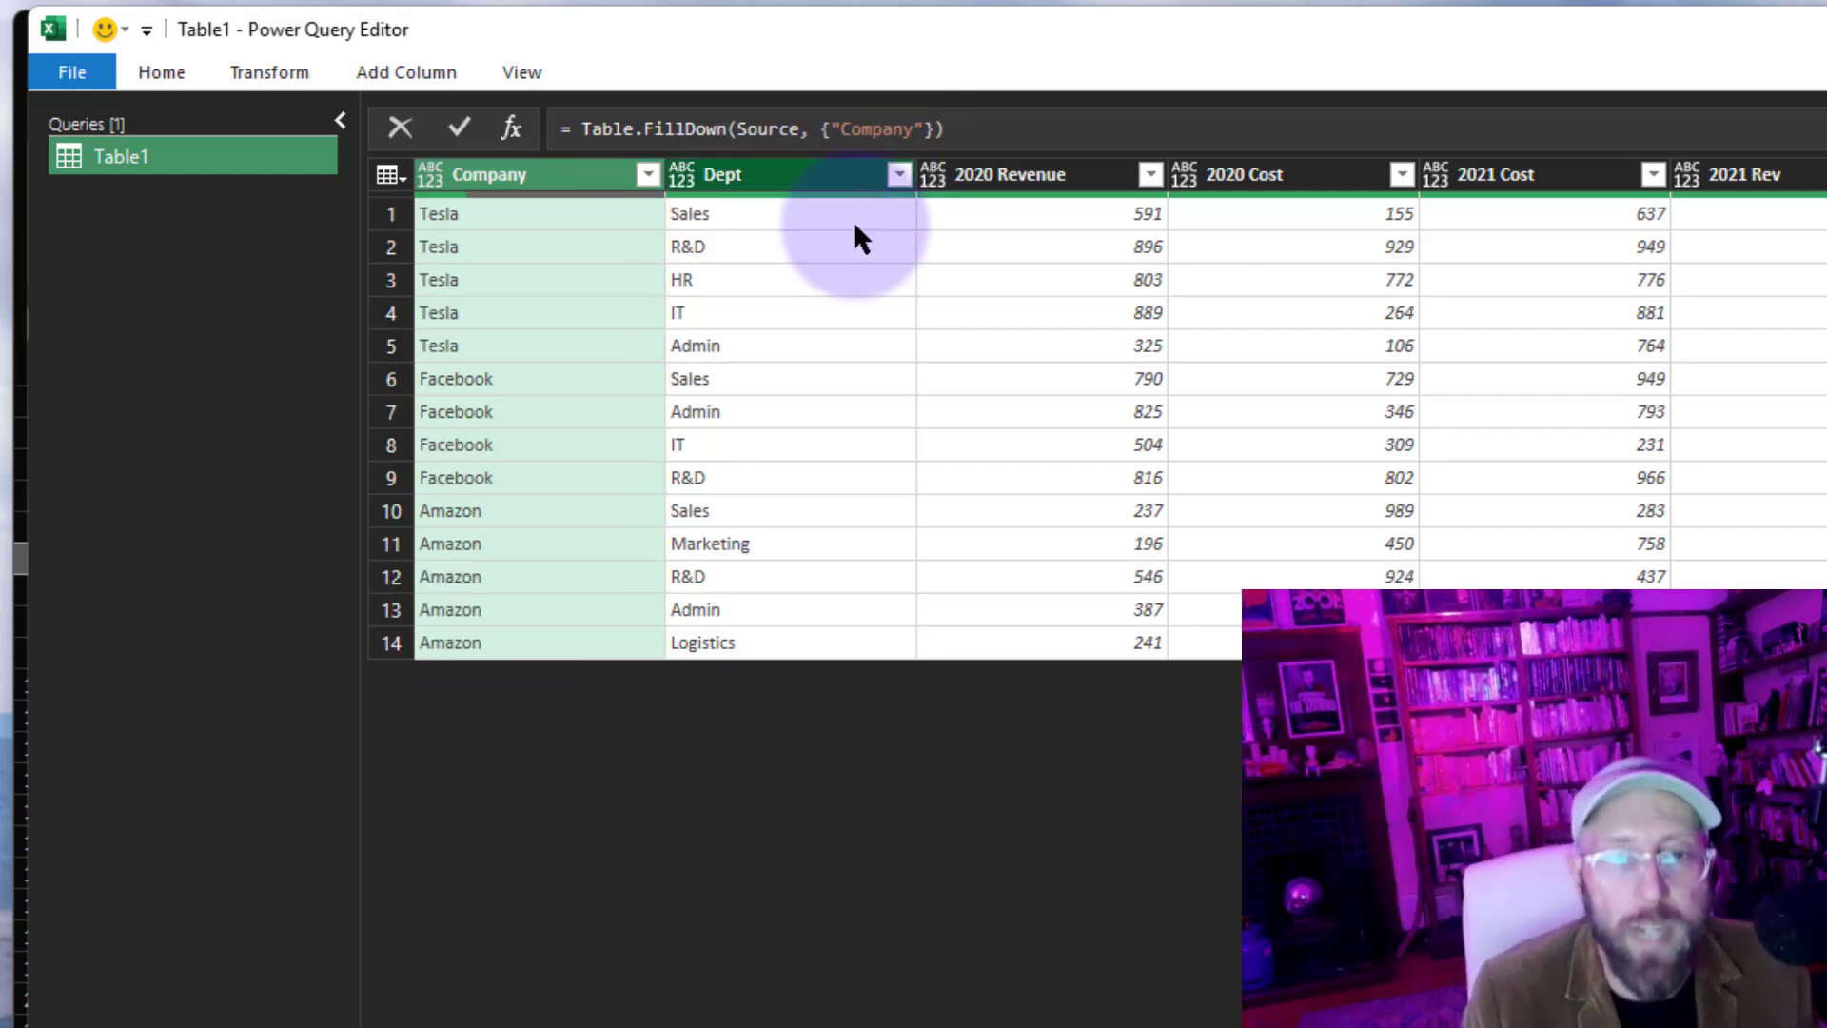
Review the Company and Dept columns and select all value columns from 2020 Revenue onward.
{"action": "left_click", "coordinate": [900, 316]}
{"action": "left_click", "coordinate": [556, 176]}
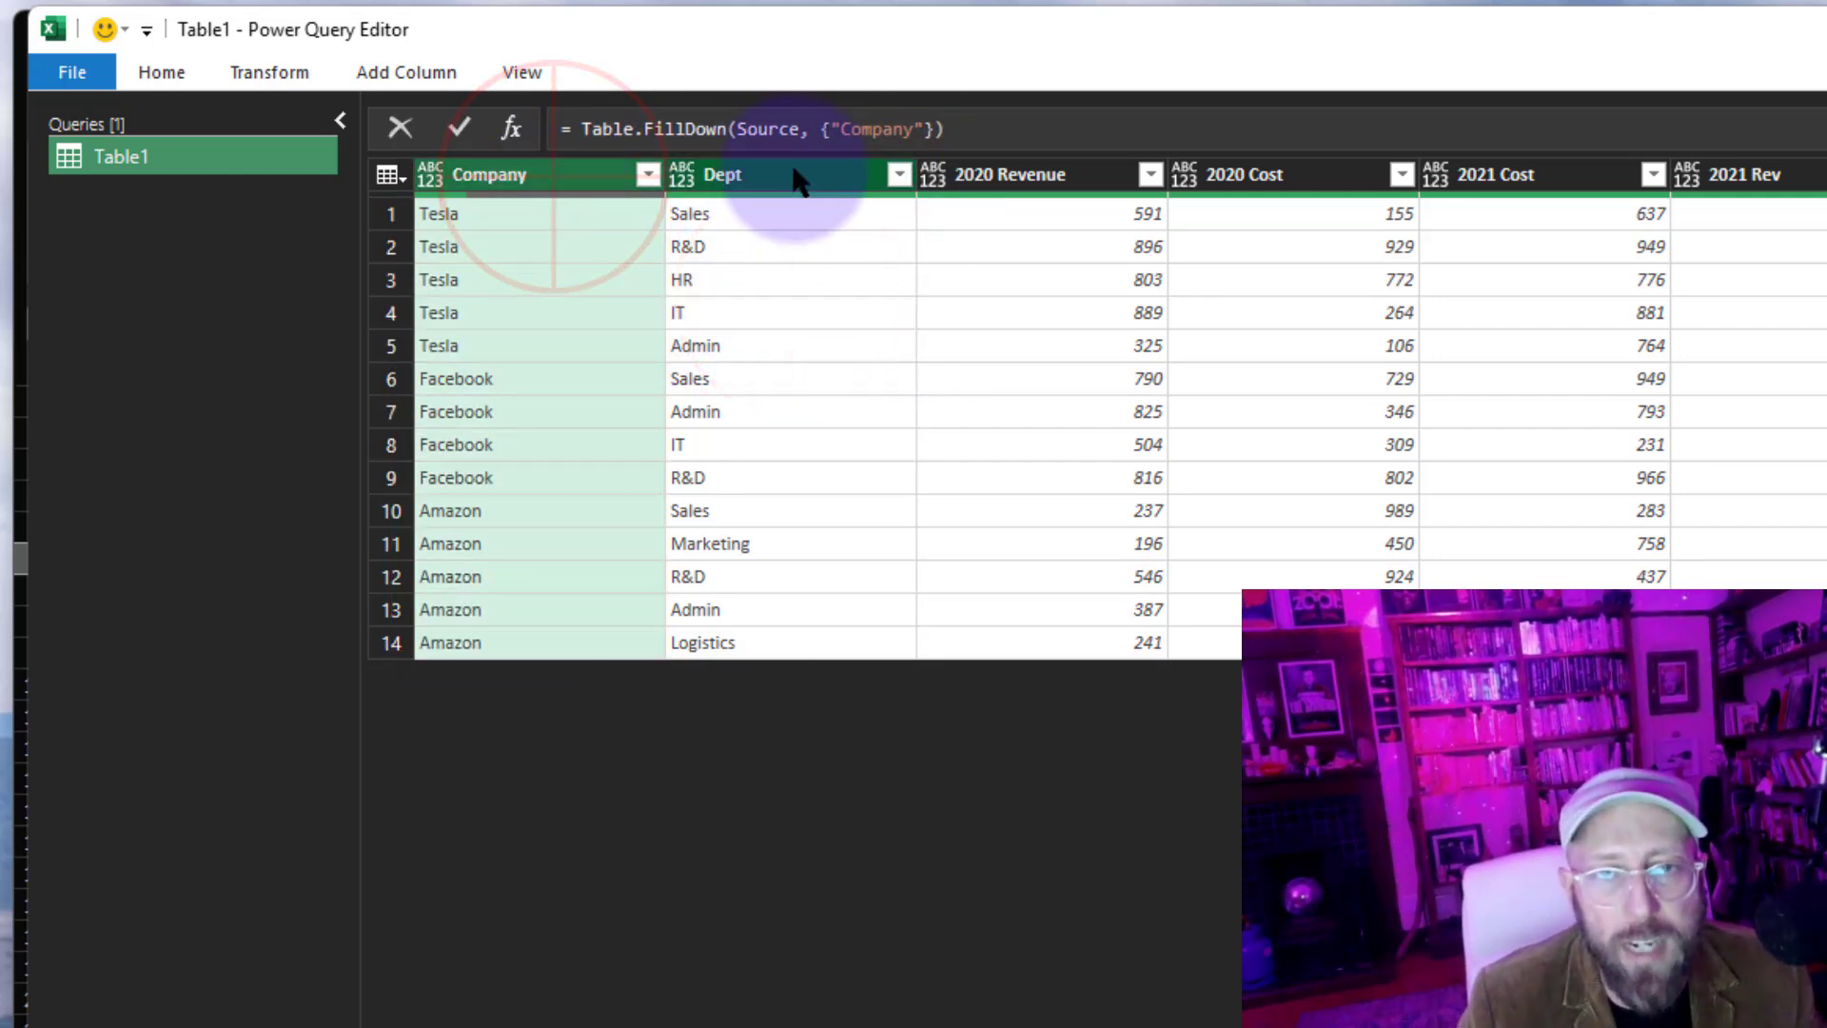
{"action": "left_click", "coordinate": [796, 175], "text": "shift"}
{"action": "left_click", "coordinate": [1039, 175]}
{"action": "key", "text": "shift+End"}
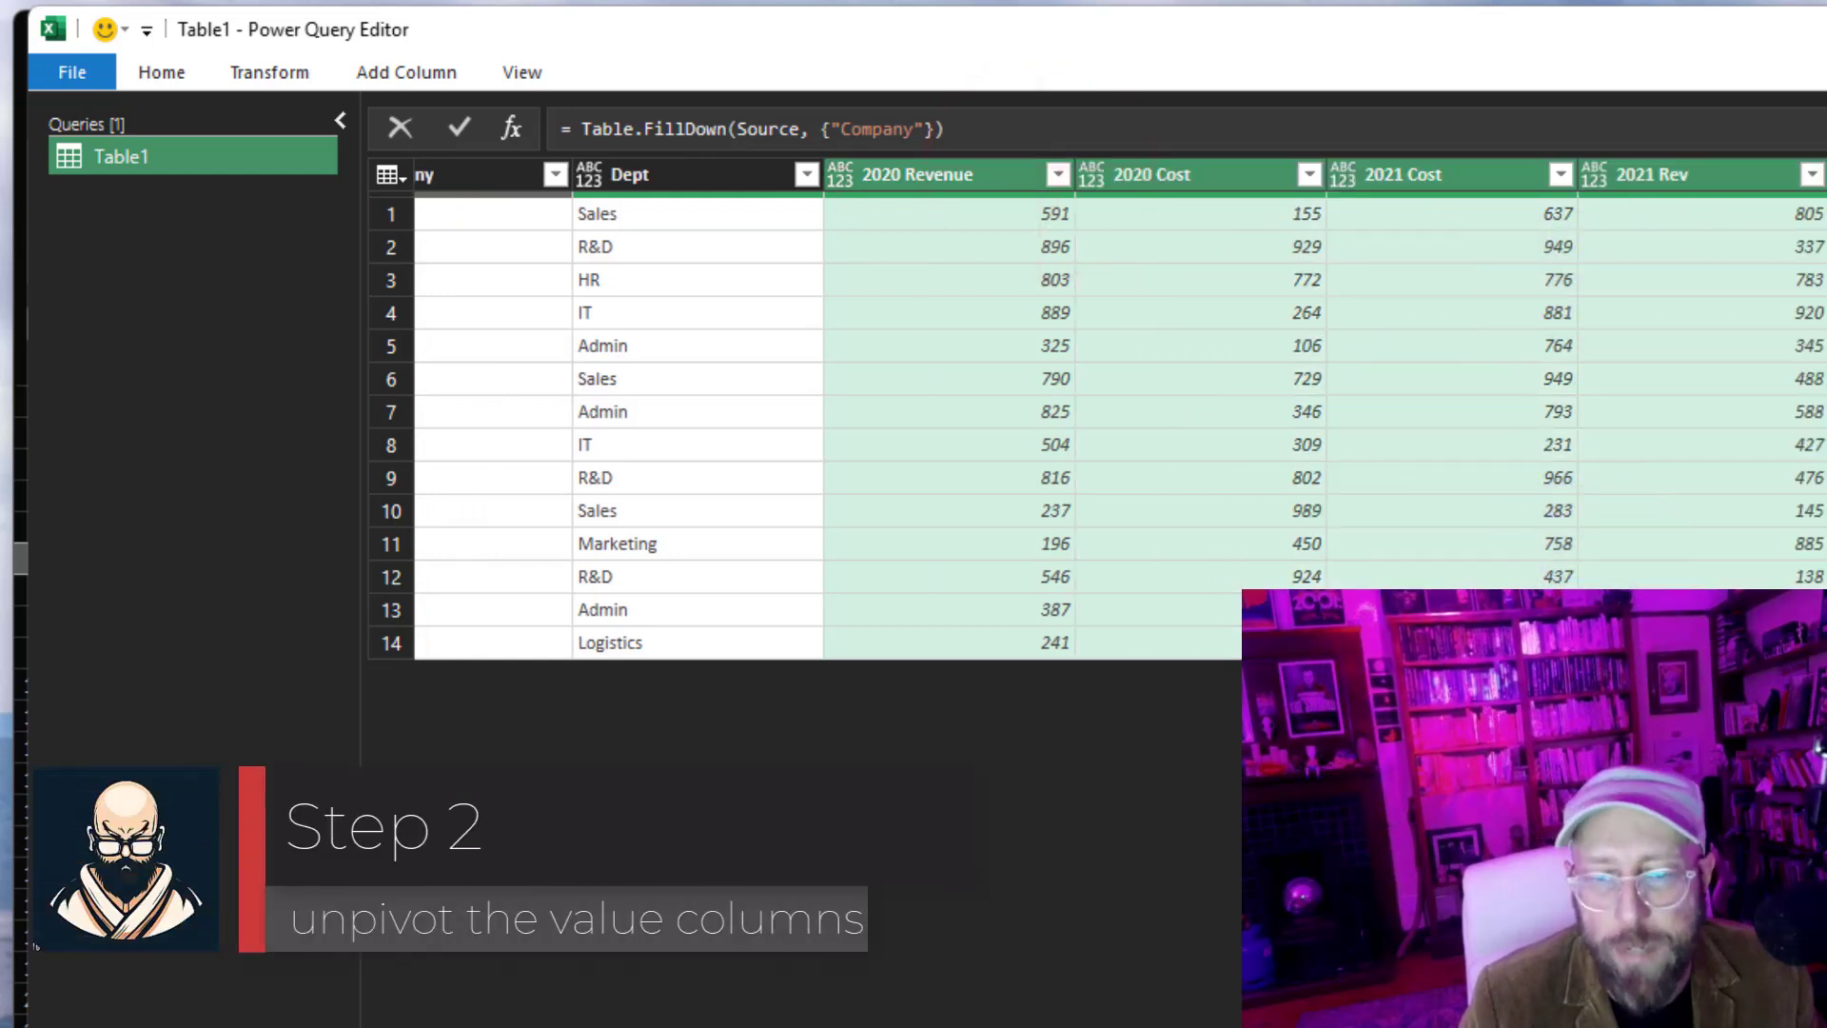
{"action": "scroll", "coordinate": [1120, 409], "scroll_direction": "left", "scroll_amount": 1}
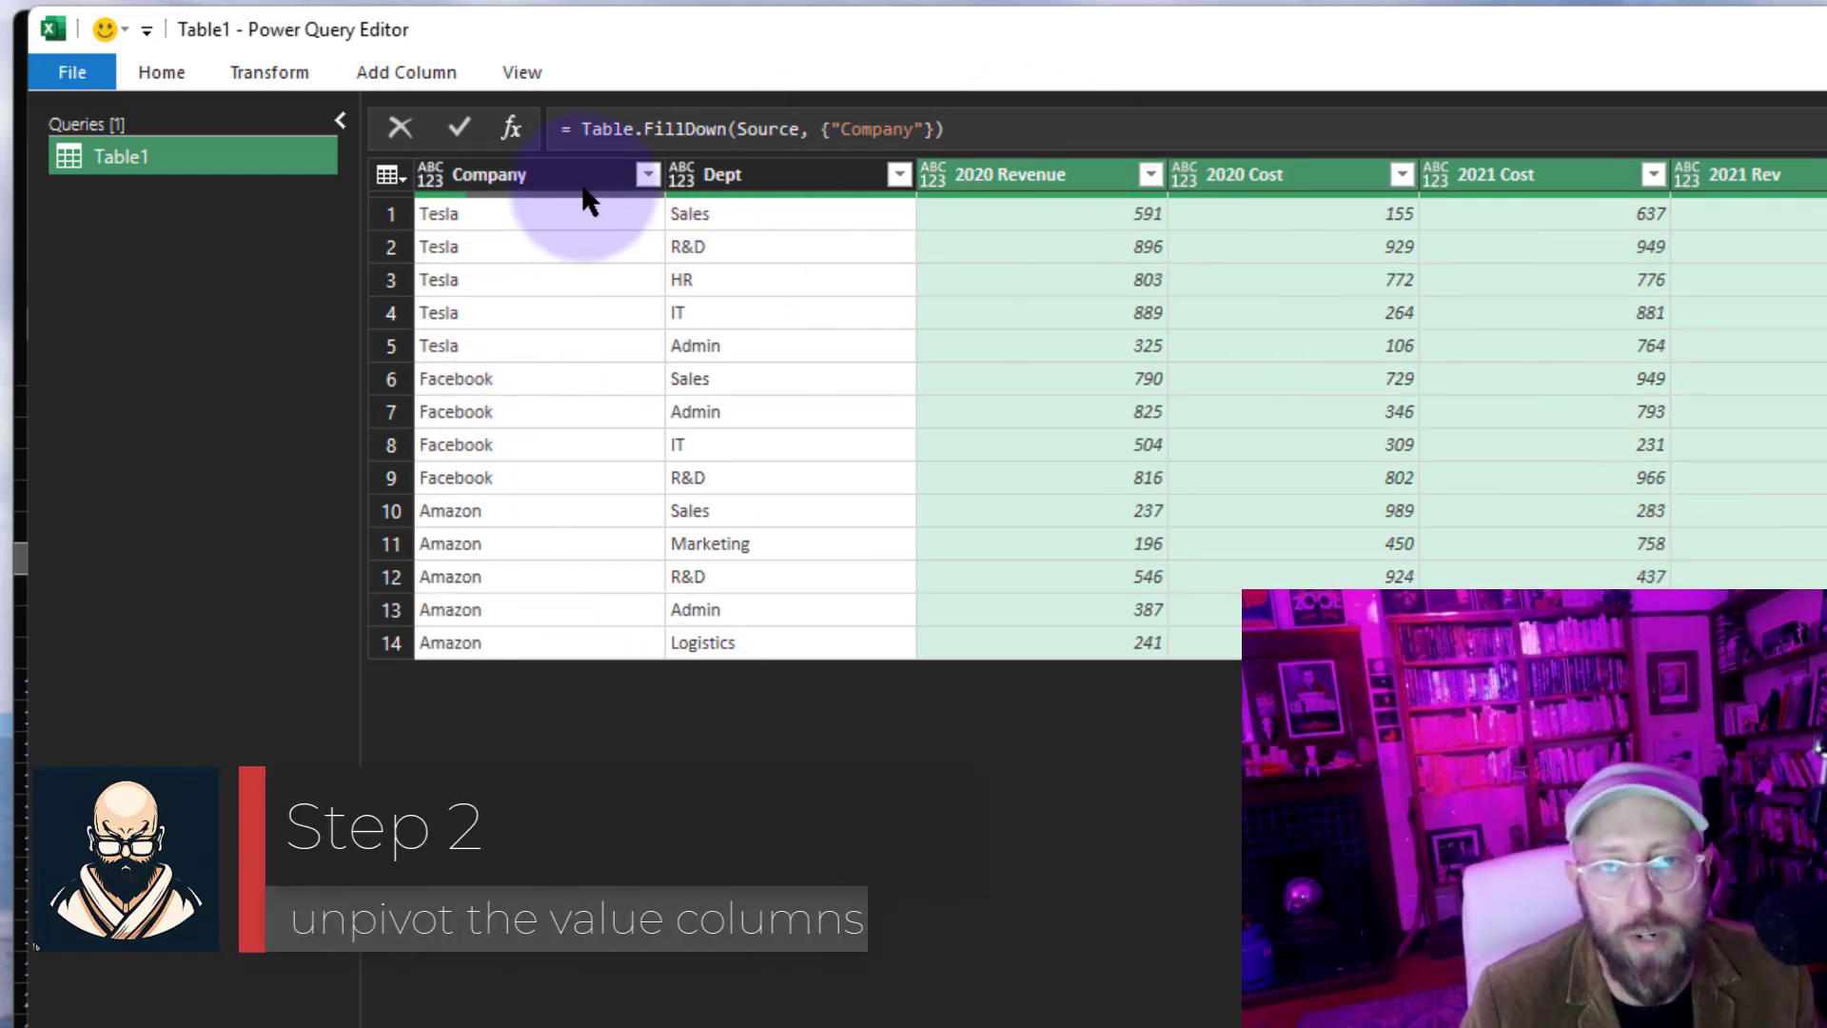
Wrap the existing Table.FillDown formula in Table.UnpivotOtherColumns, using it as the table argument.
{"action": "left_click", "coordinate": [569, 128]}
{"action": "type", "text": "tableunp"}
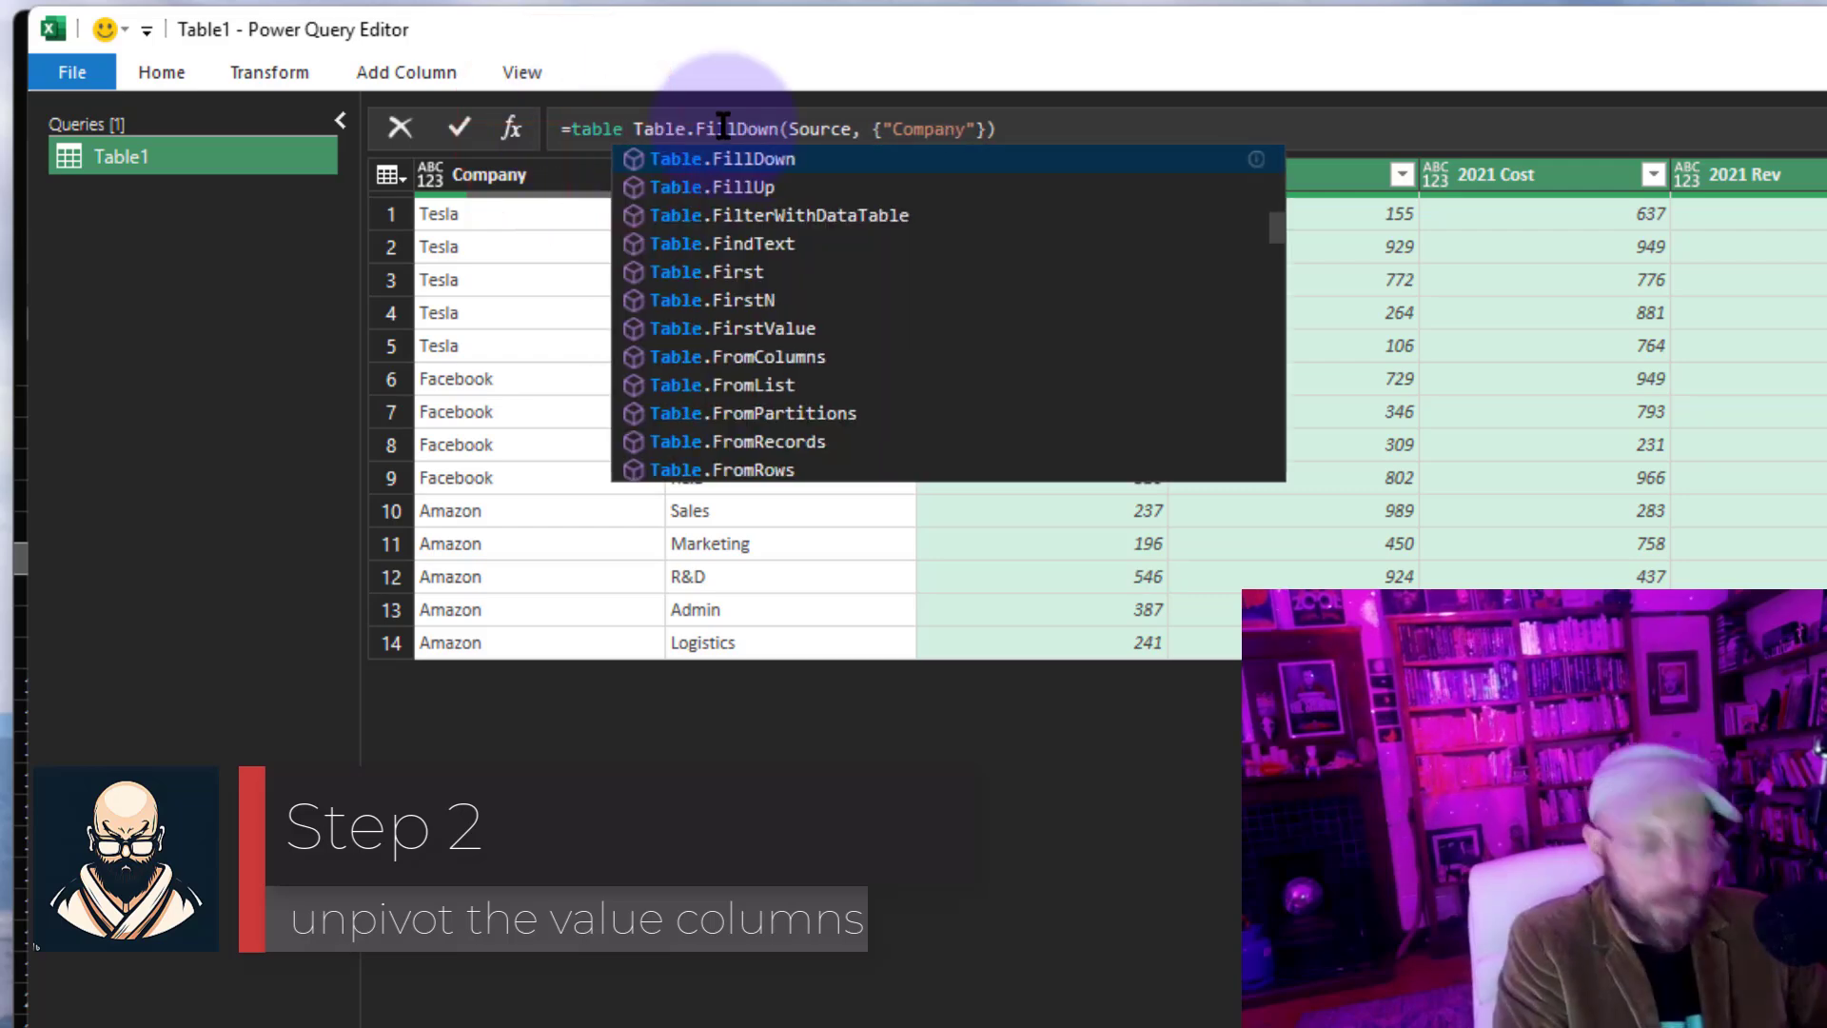
{"action": "key", "text": "Tab"}
{"action": "type", "text": "("}
{"action": "key", "text": "Delete"}
{"action": "key", "text": "End"}
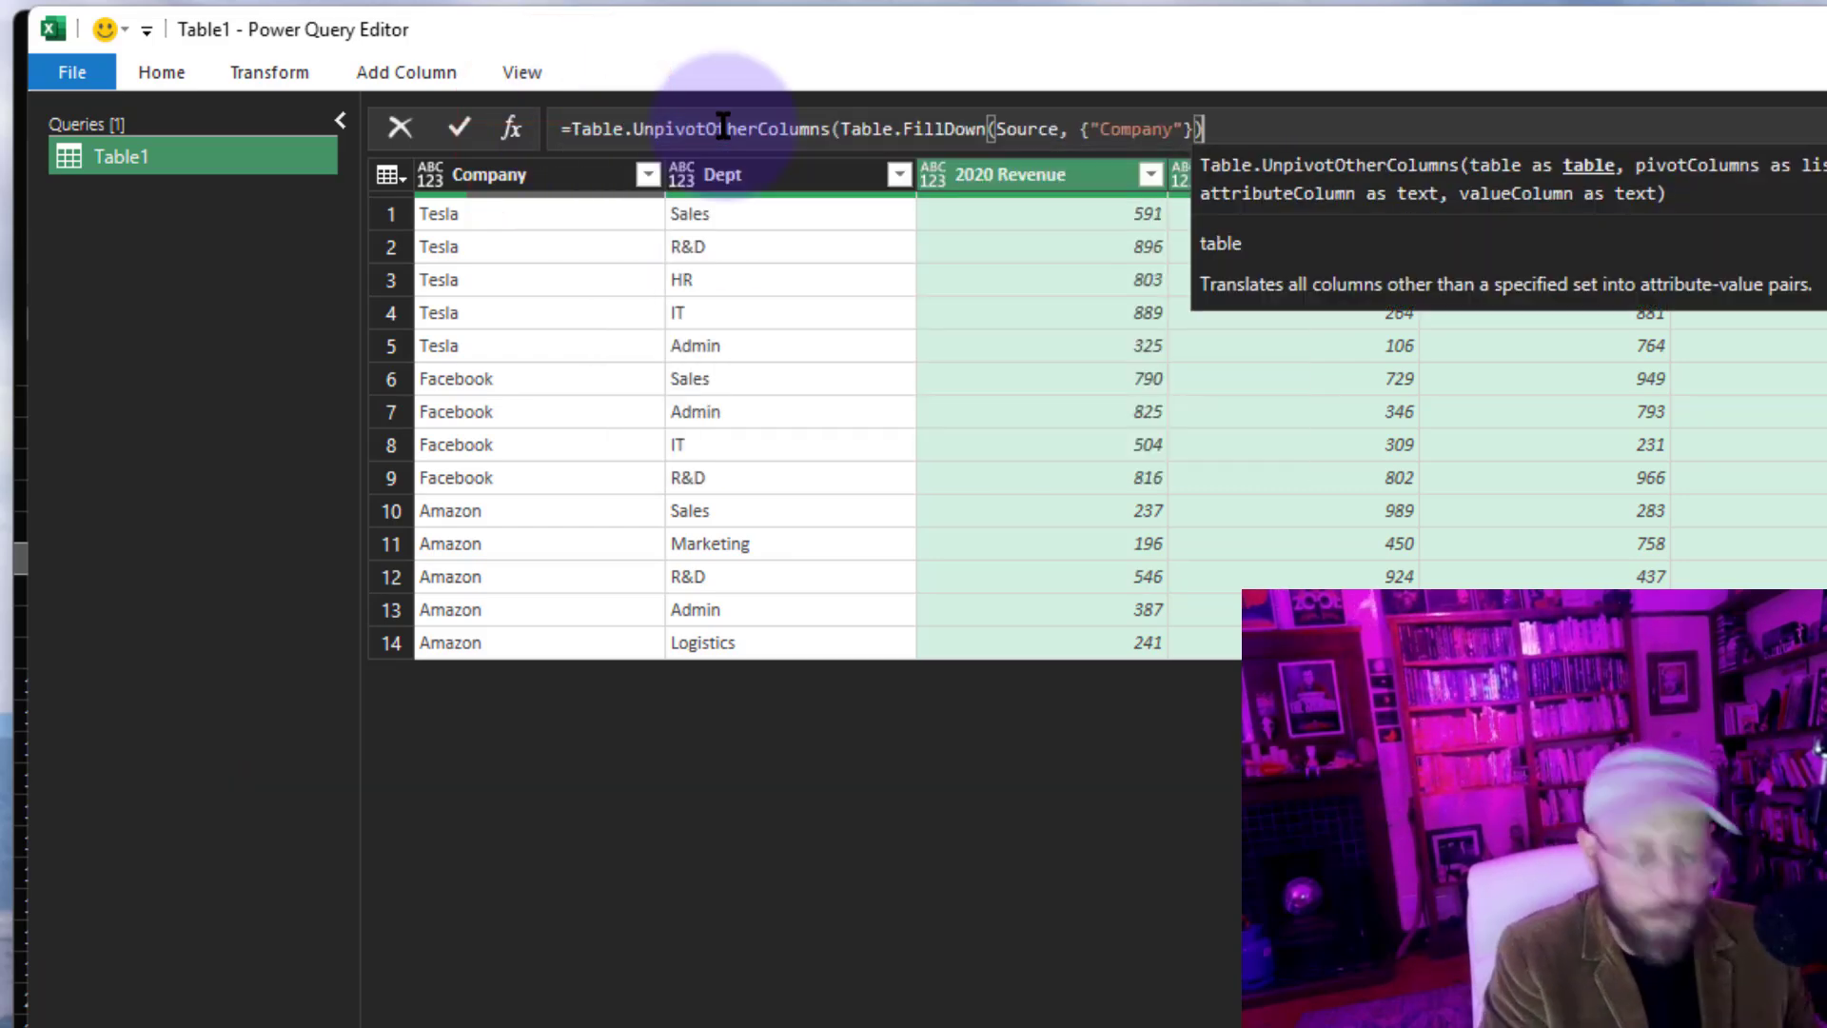
Complete the unpivot formula by keeping {"Company", "Dept"}, naming the new columns "Attr" and "Values", and apply it.
{"action": "type", "text": ","}
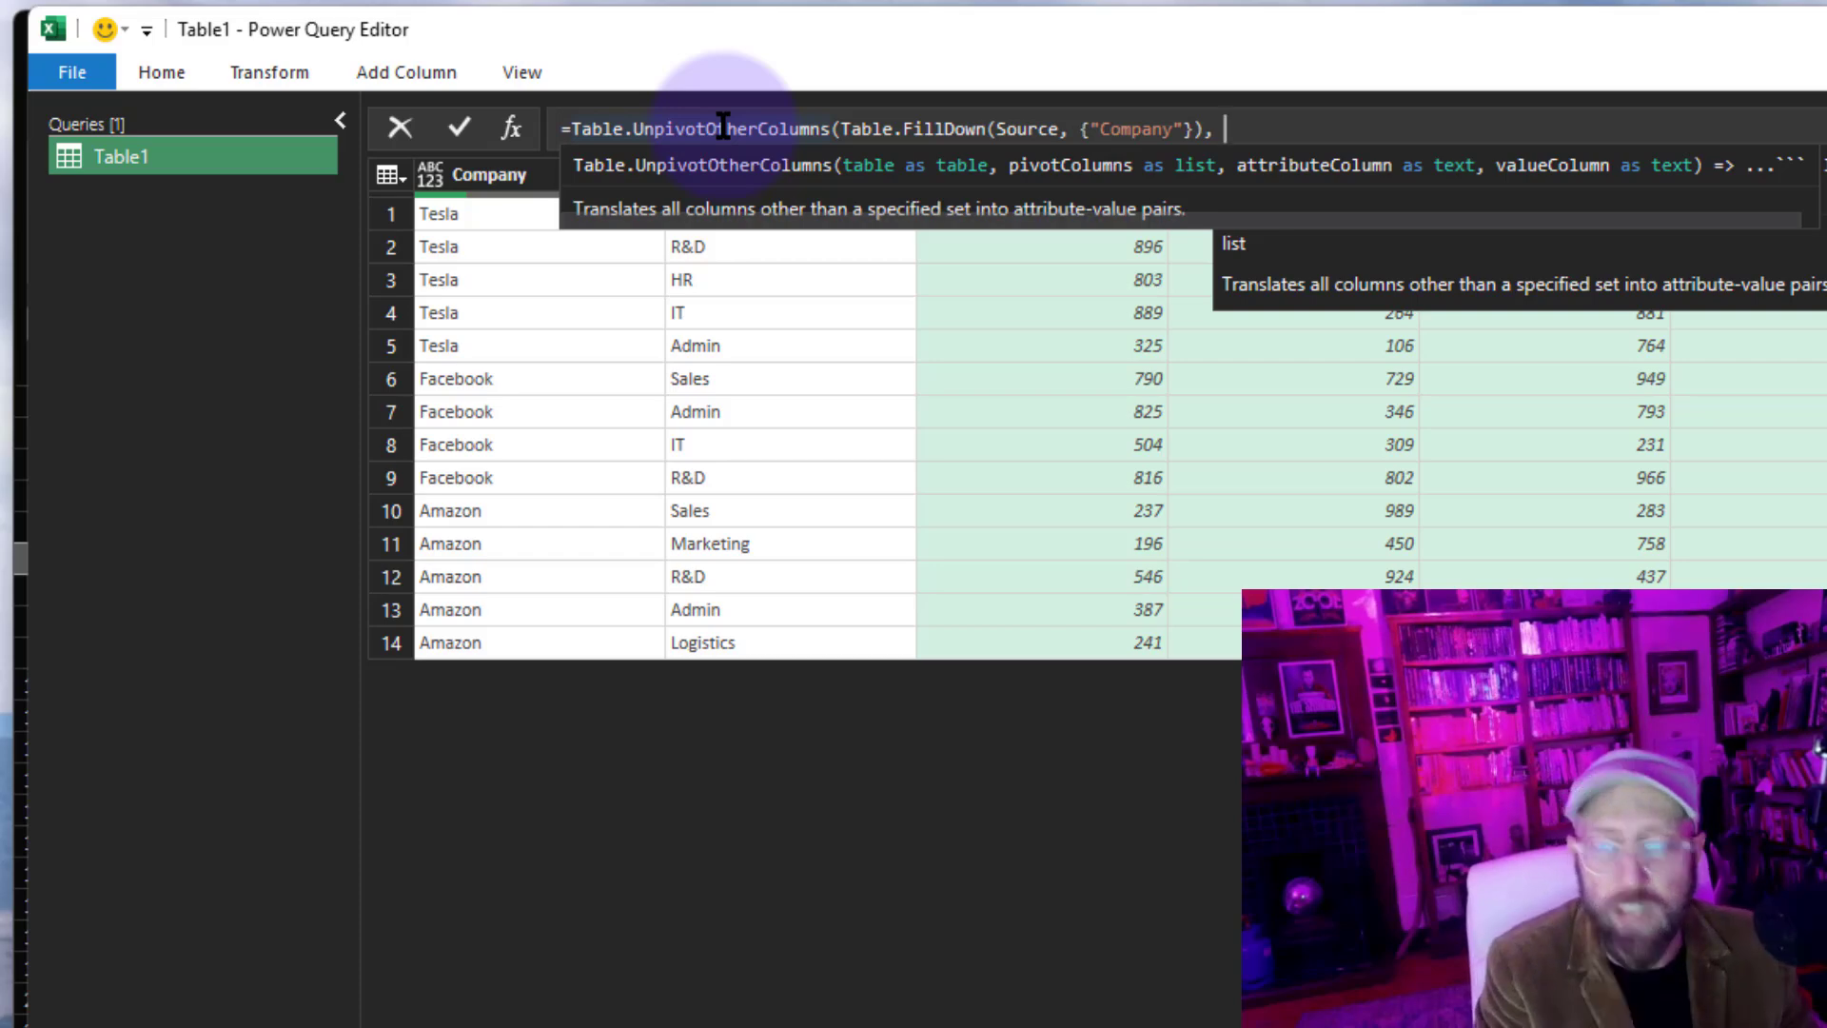
{"action": "type", "text": " {\"Co"}
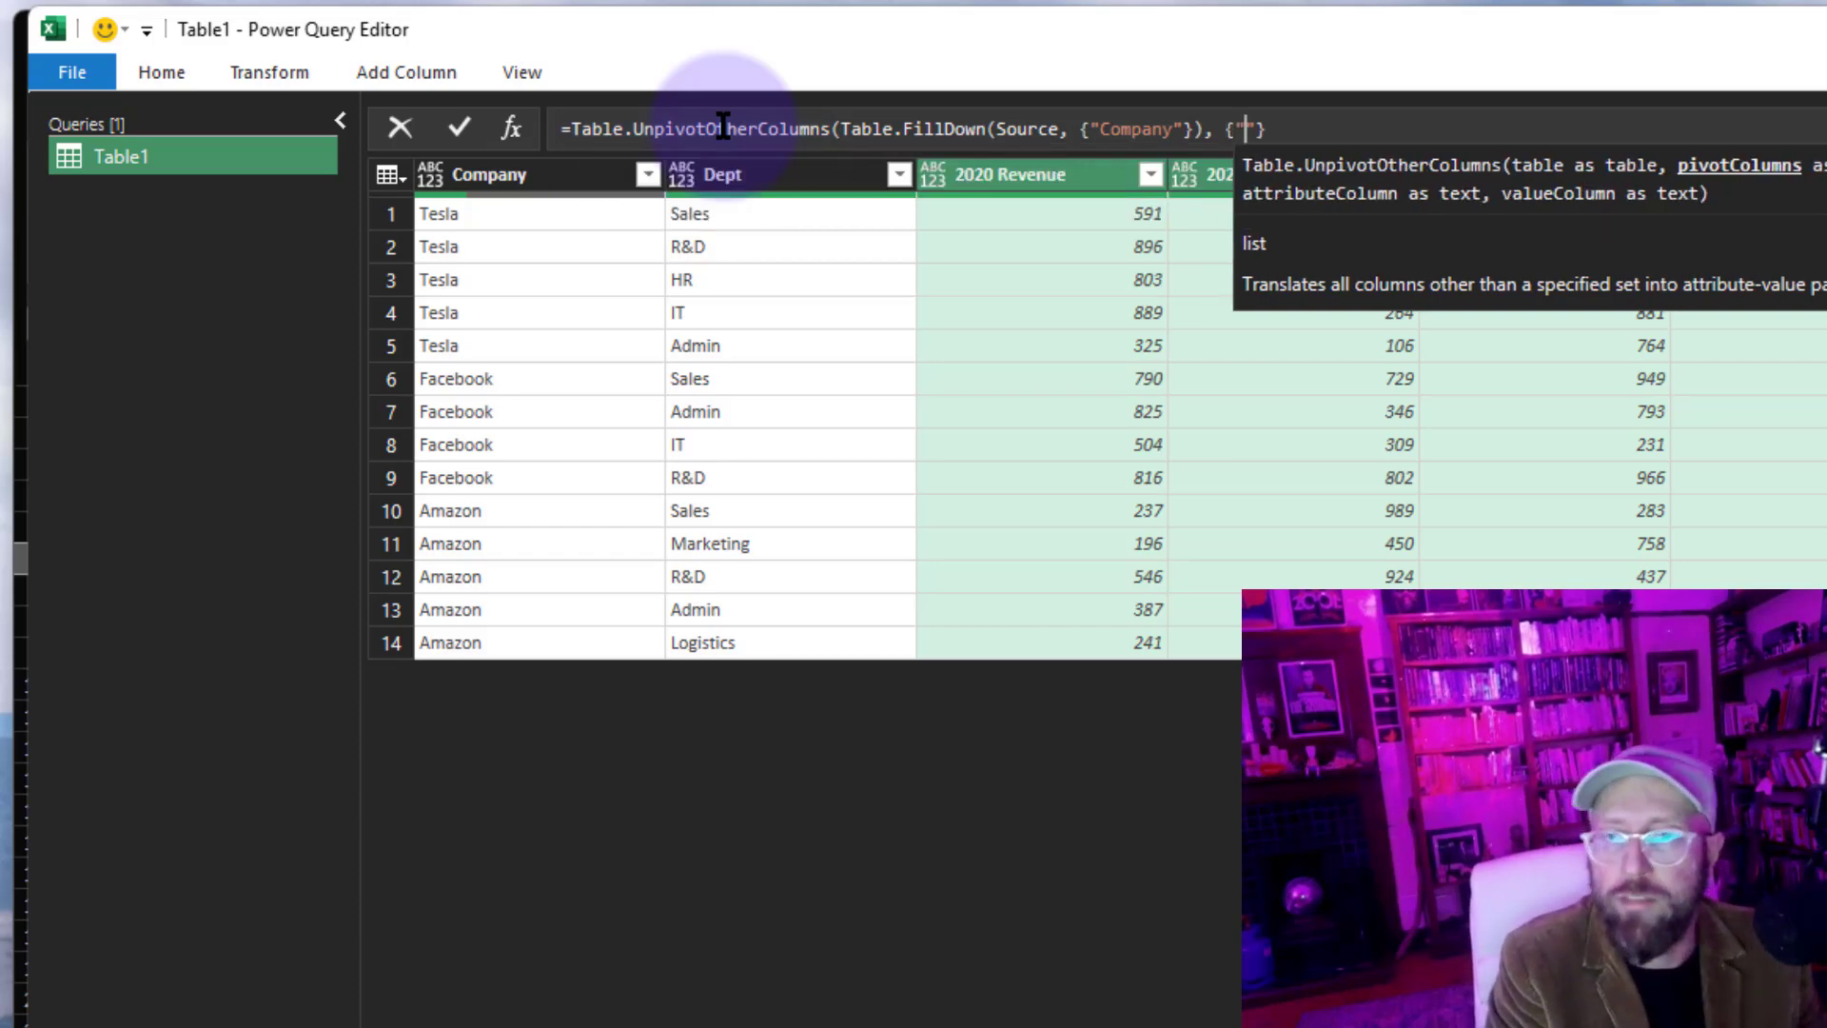
{"action": "type", "text": "mpany\", \""}
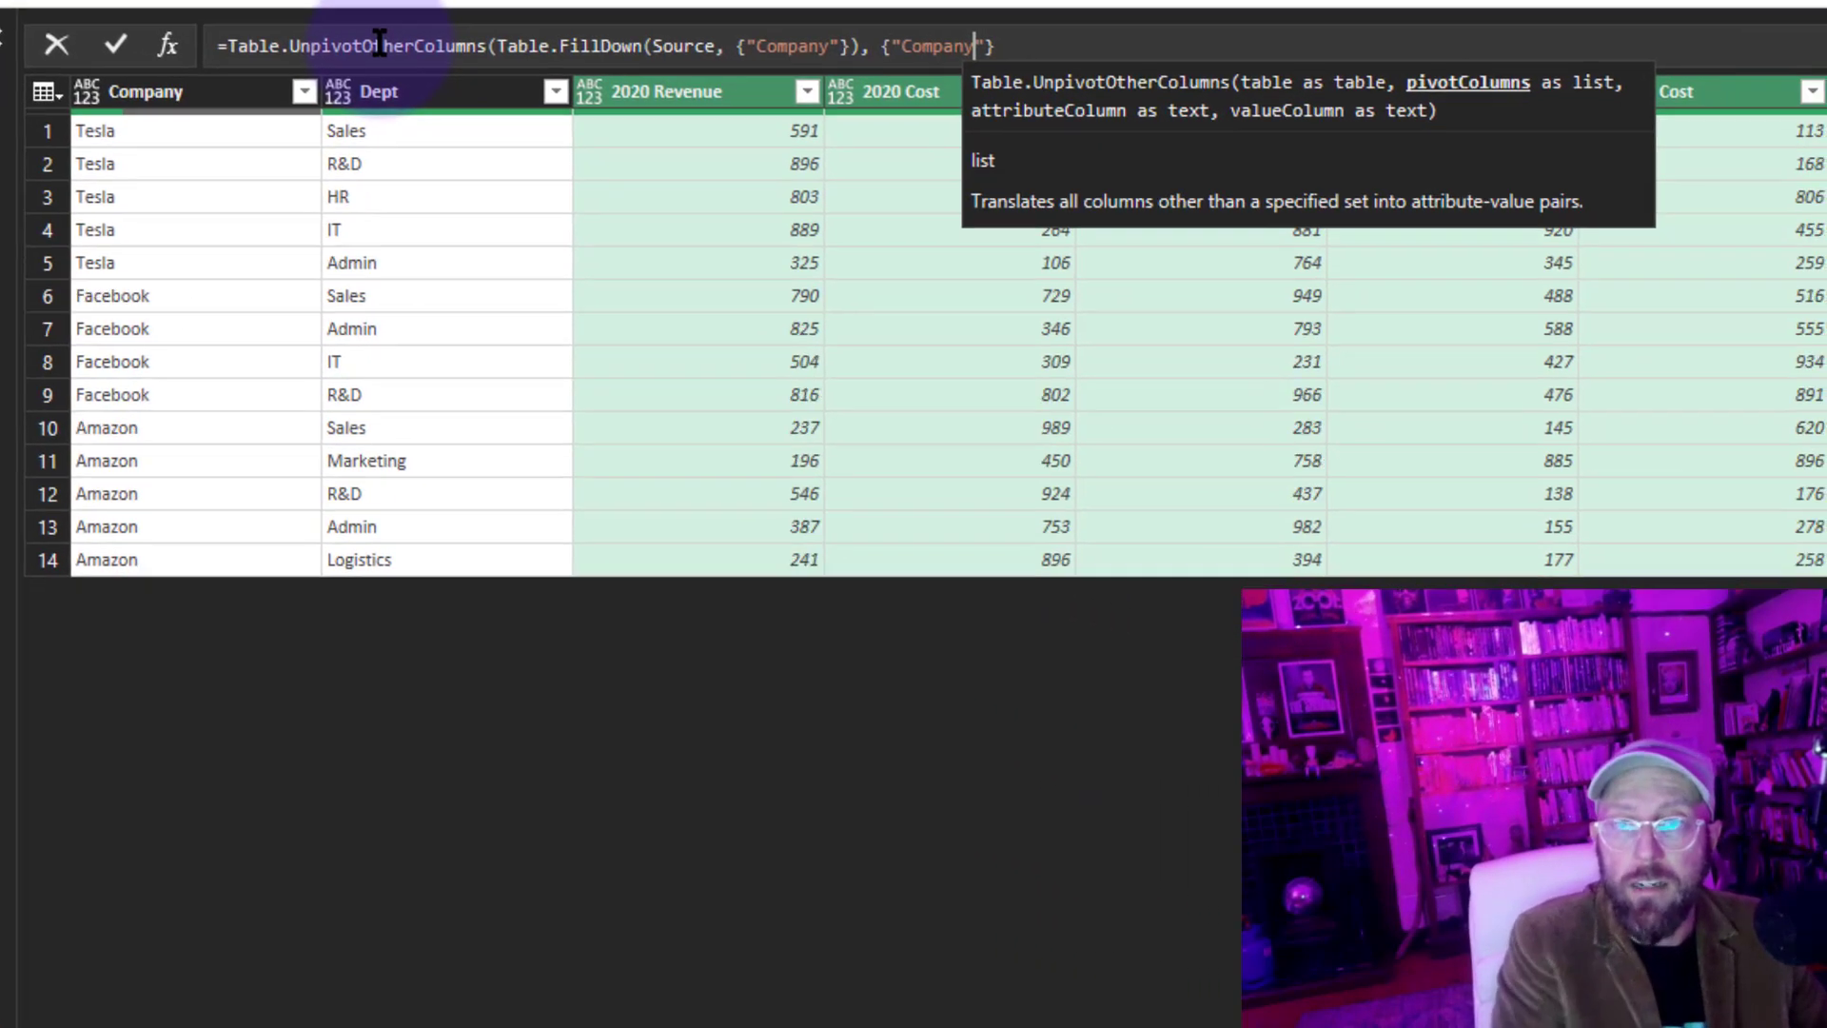
{"action": "type", "text": "Dept\"}, \""}
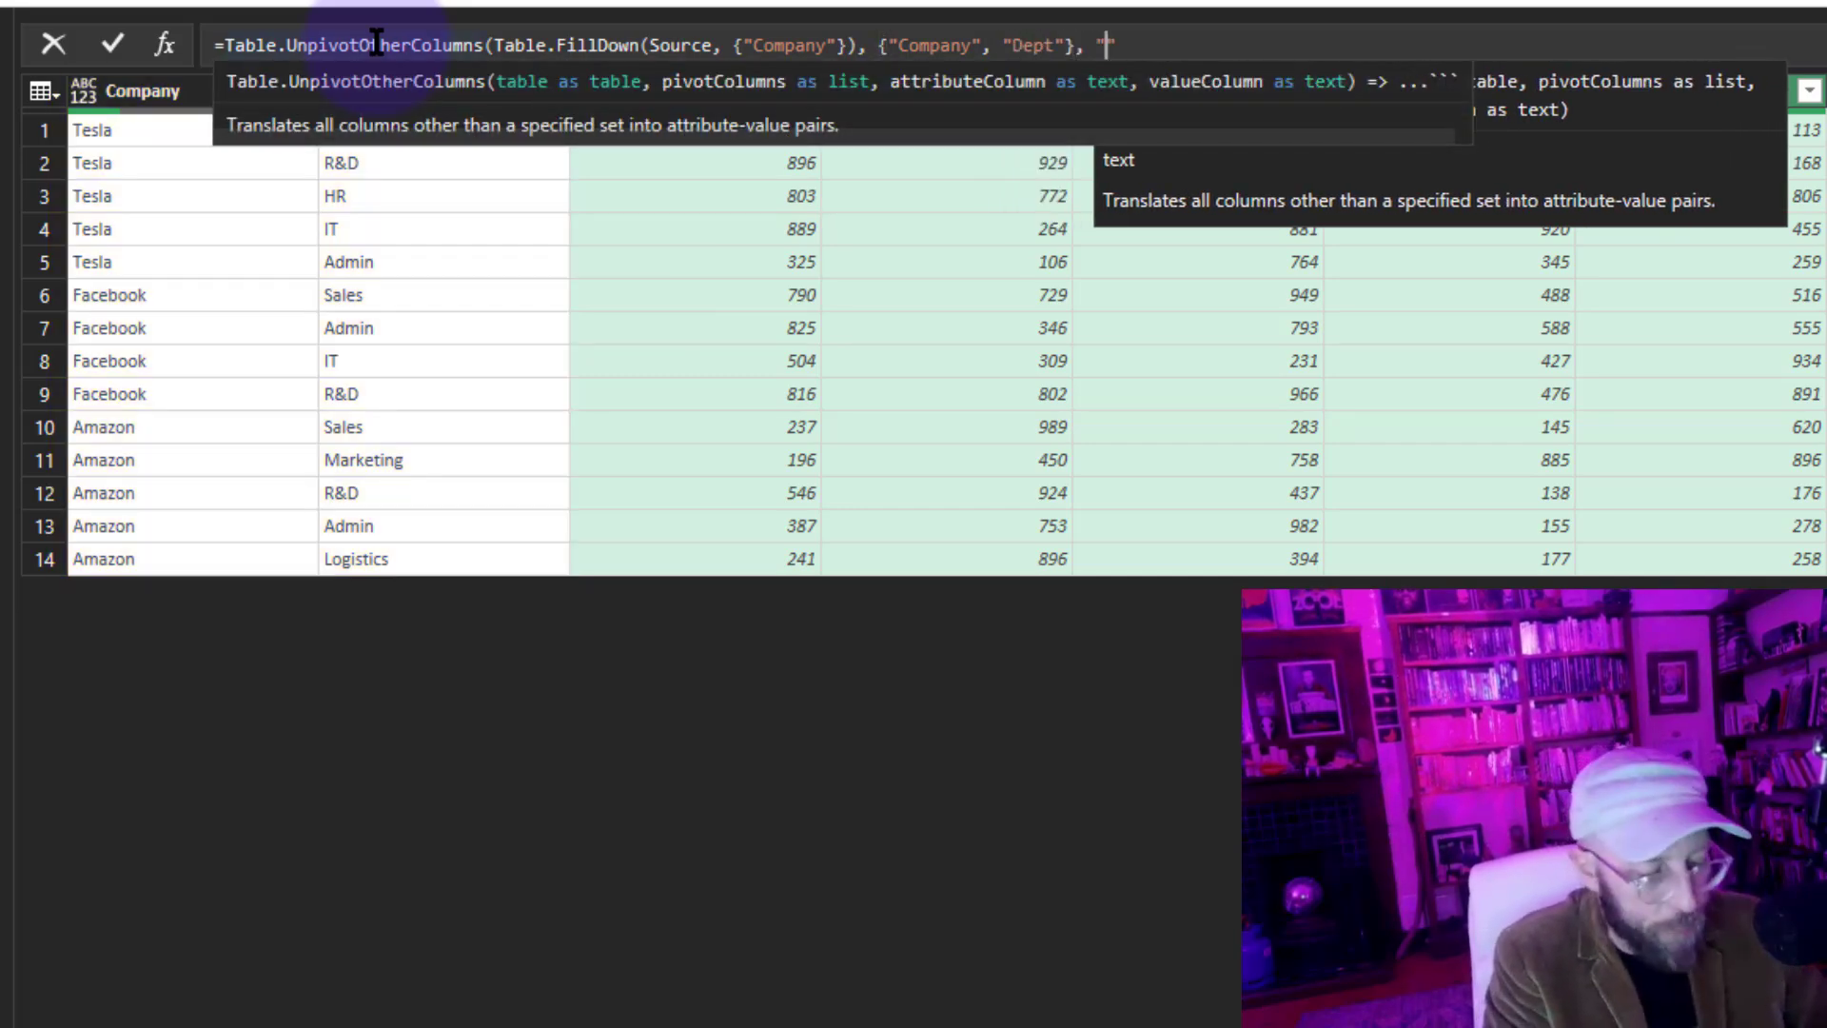
{"action": "type", "text": "Attr"}
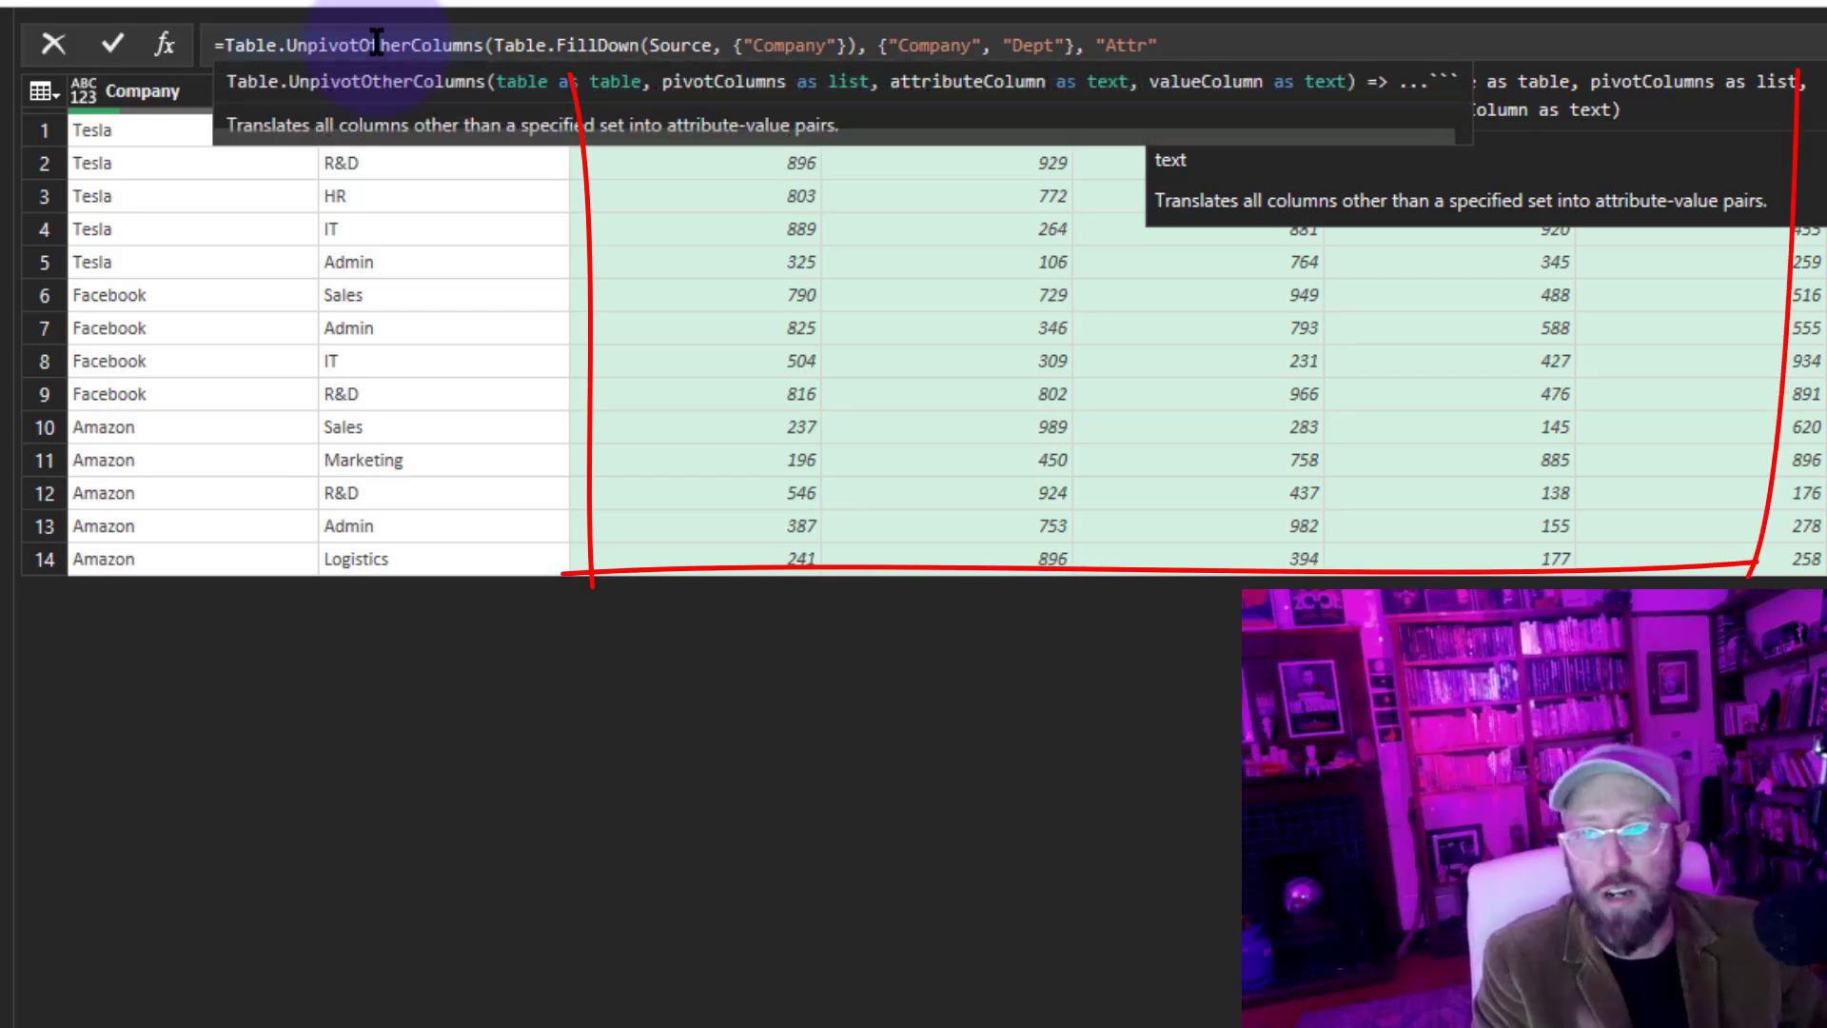
{"action": "type", "text": "\", \"Val"}
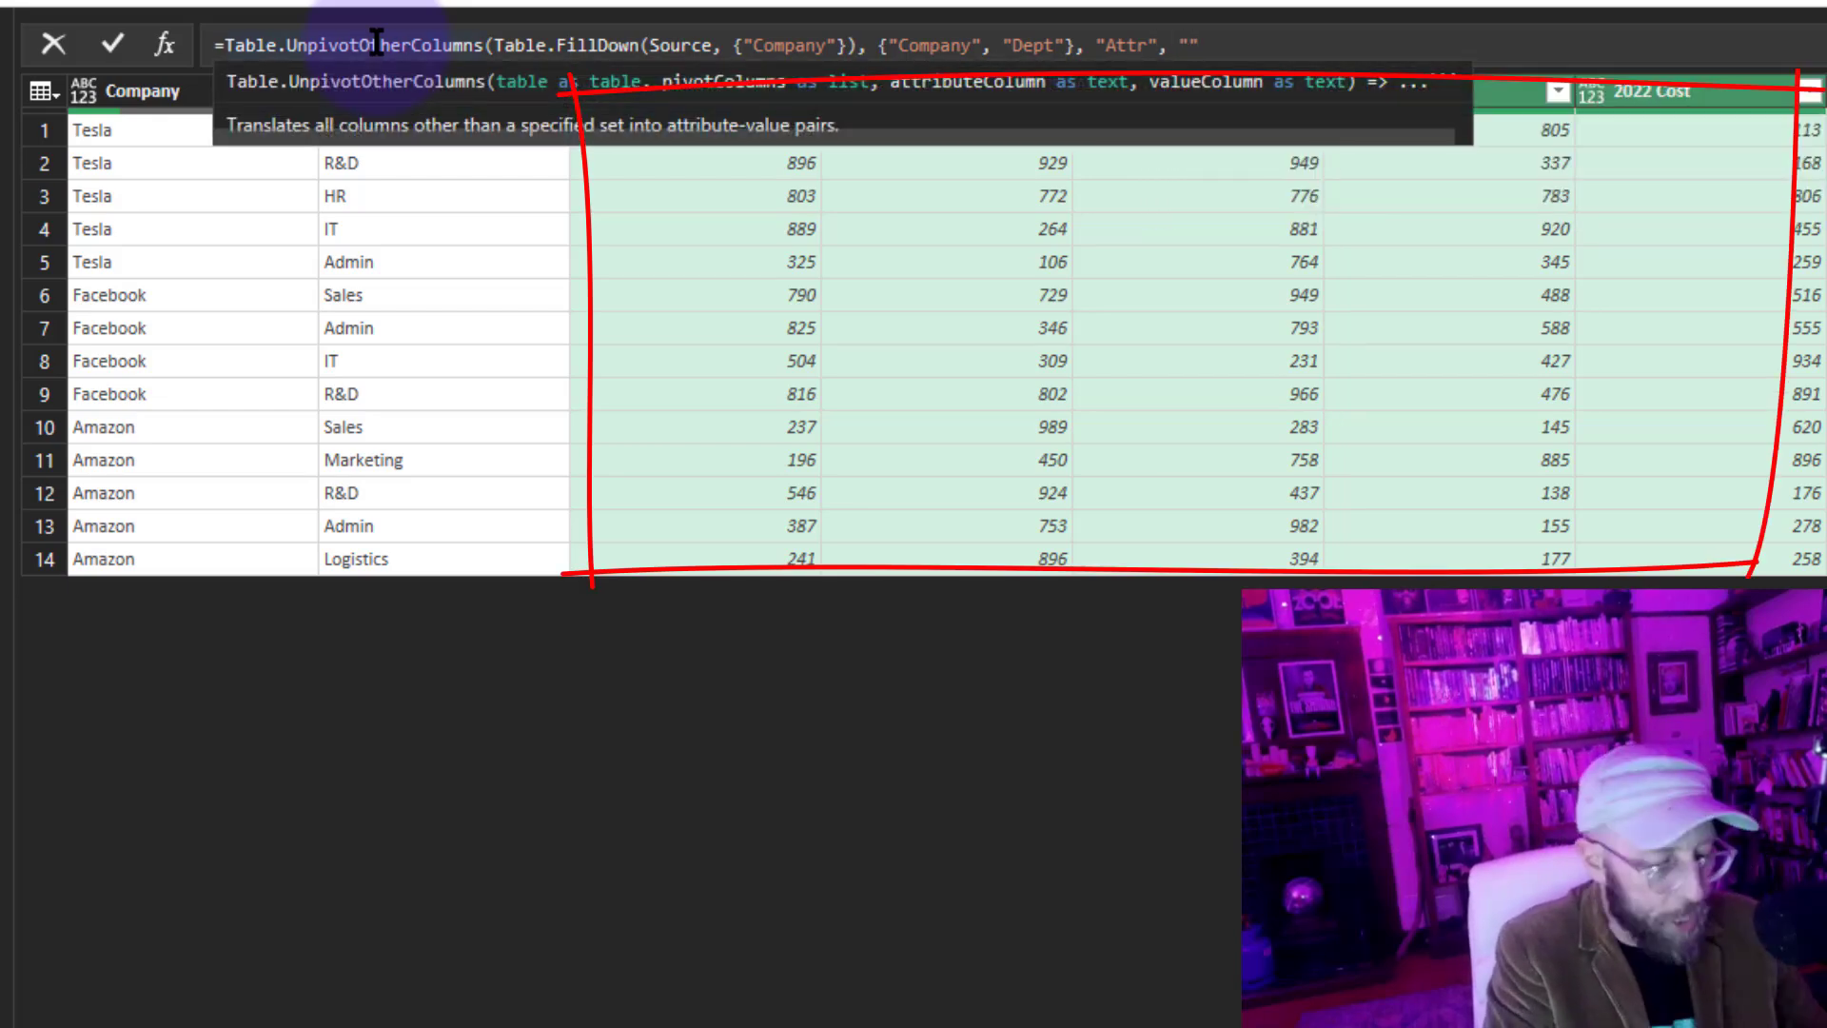
{"action": "type", "text": "ues\""}
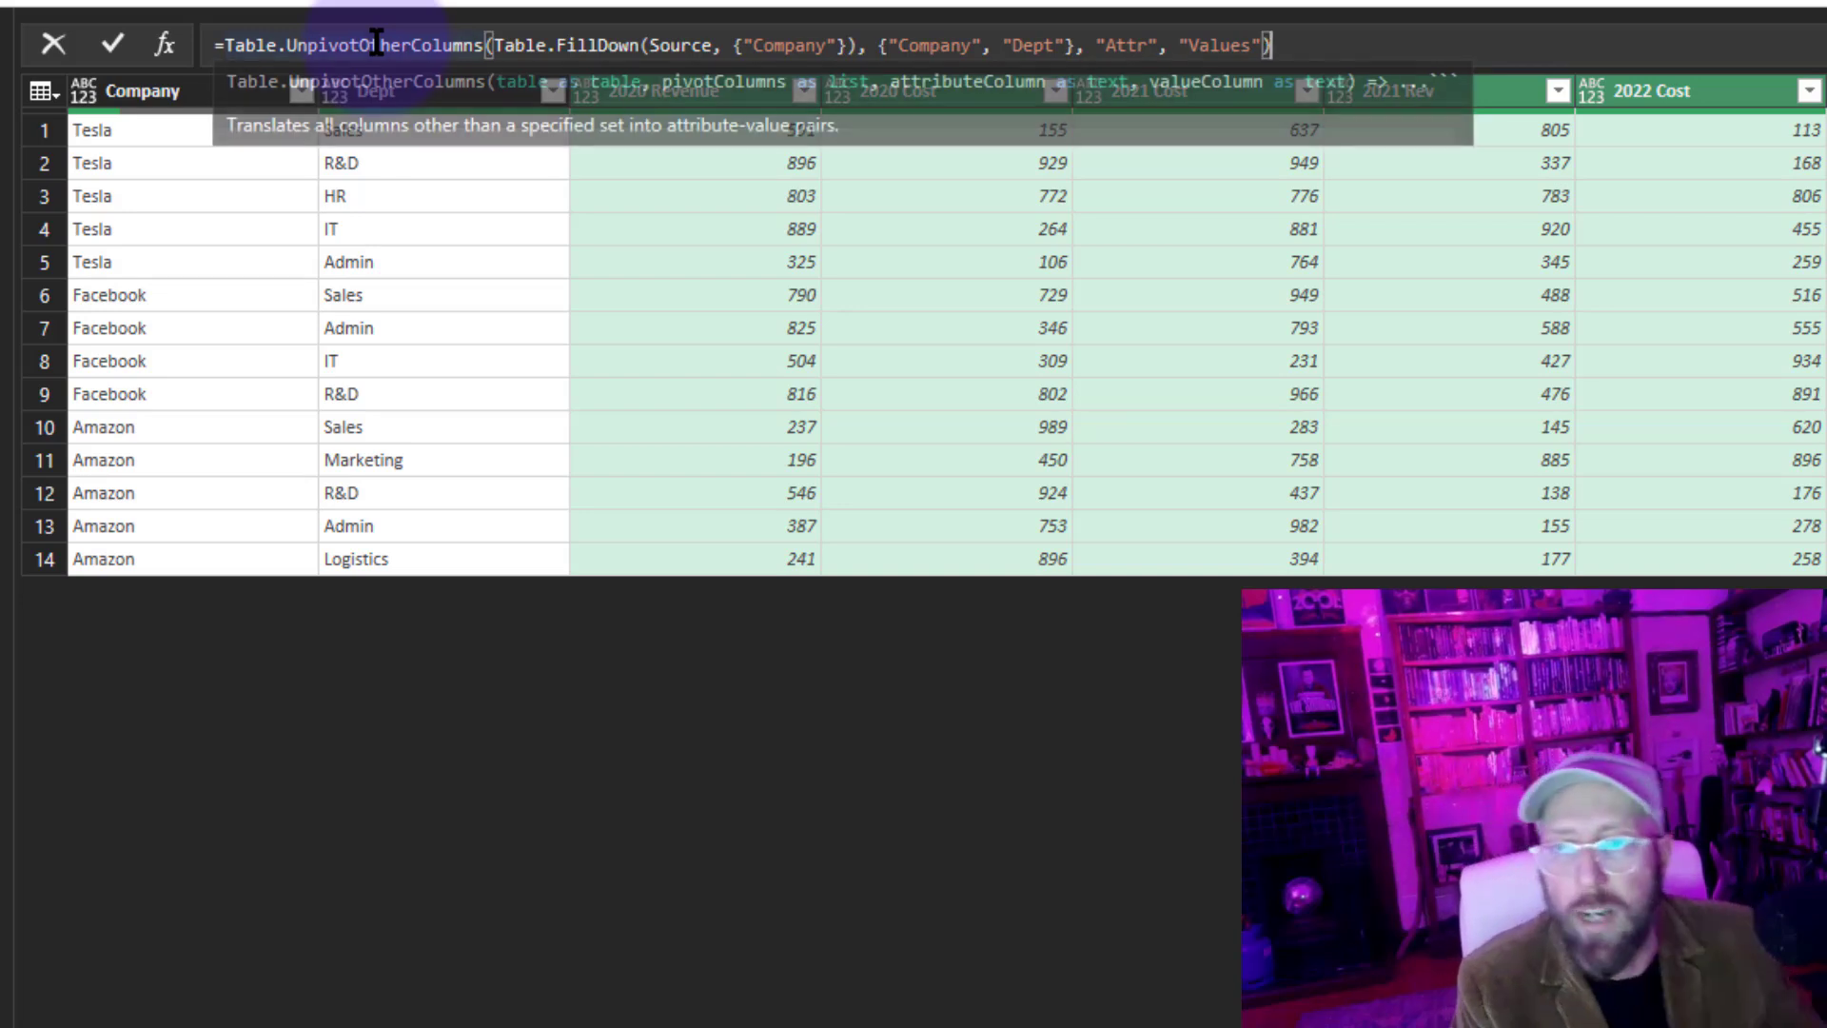
{"action": "type", "text": ")"}
{"action": "key", "text": "Return"}
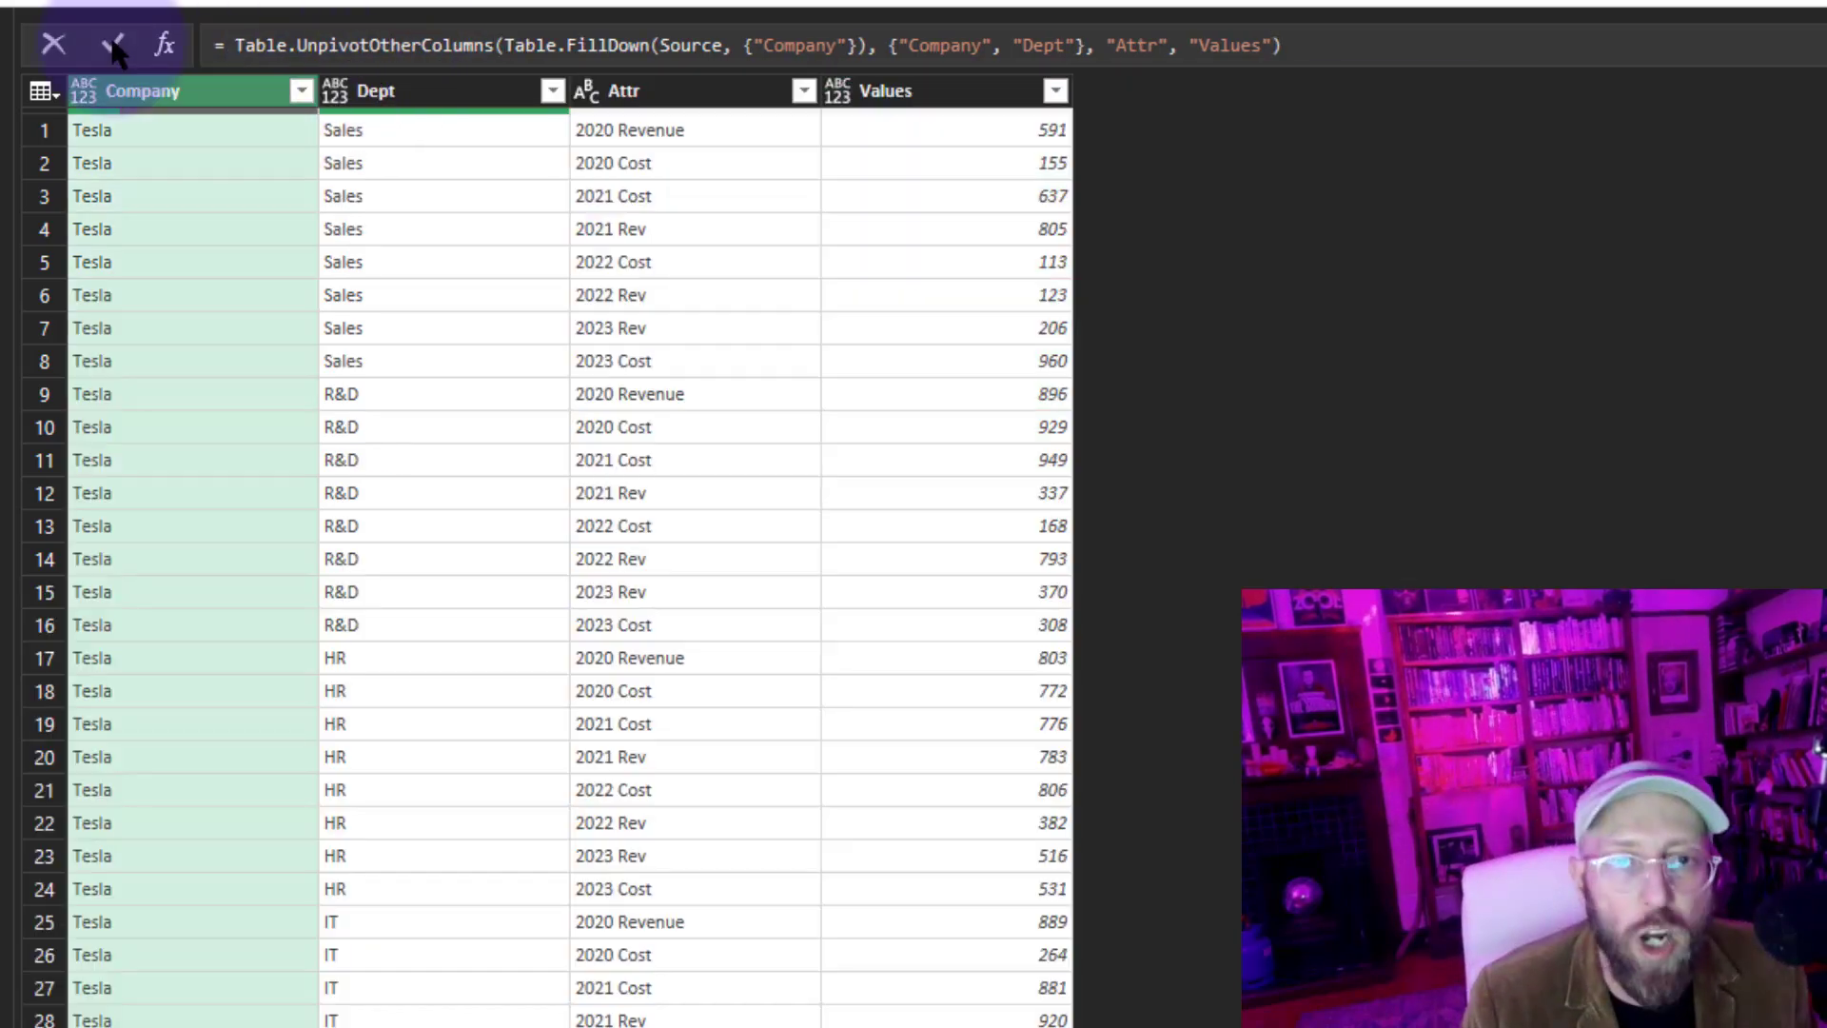
Check the attribute labels in the first rows of the Attr column.
{"action": "left_click", "coordinate": [691, 91]}
{"action": "left_click", "coordinate": [693, 190]}
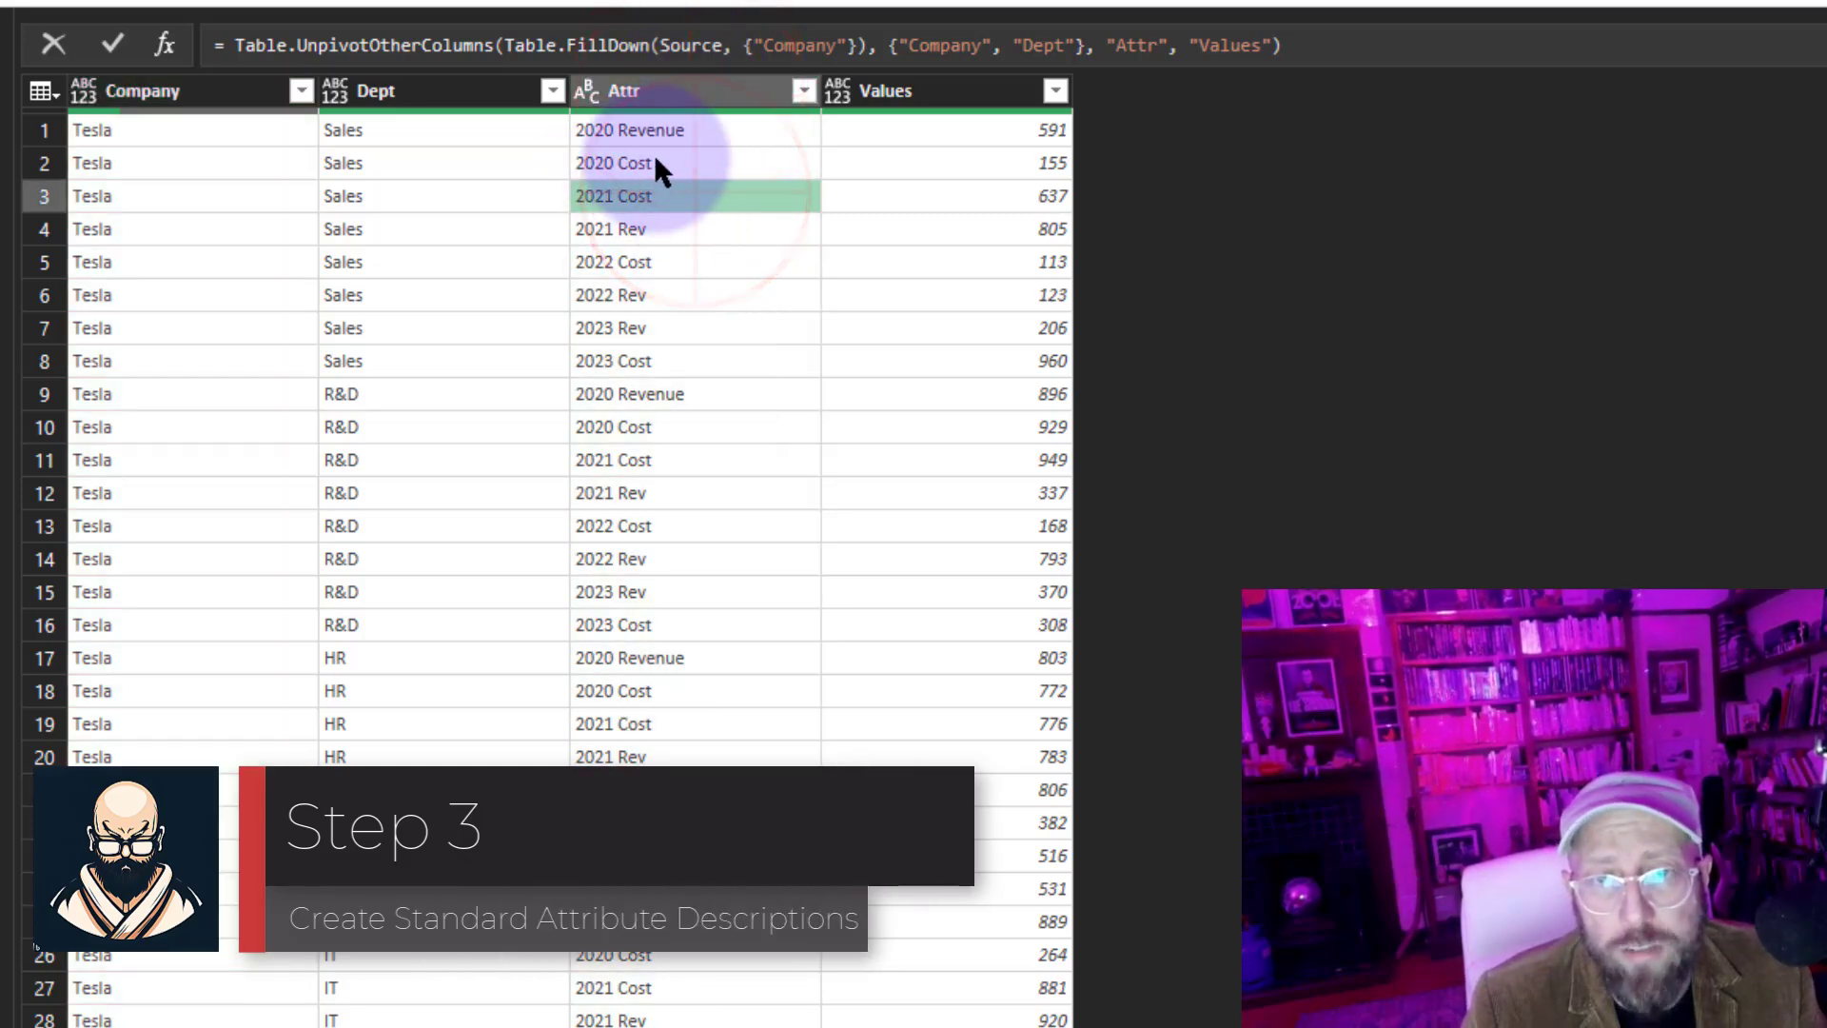
{"action": "left_click", "coordinate": [655, 162]}
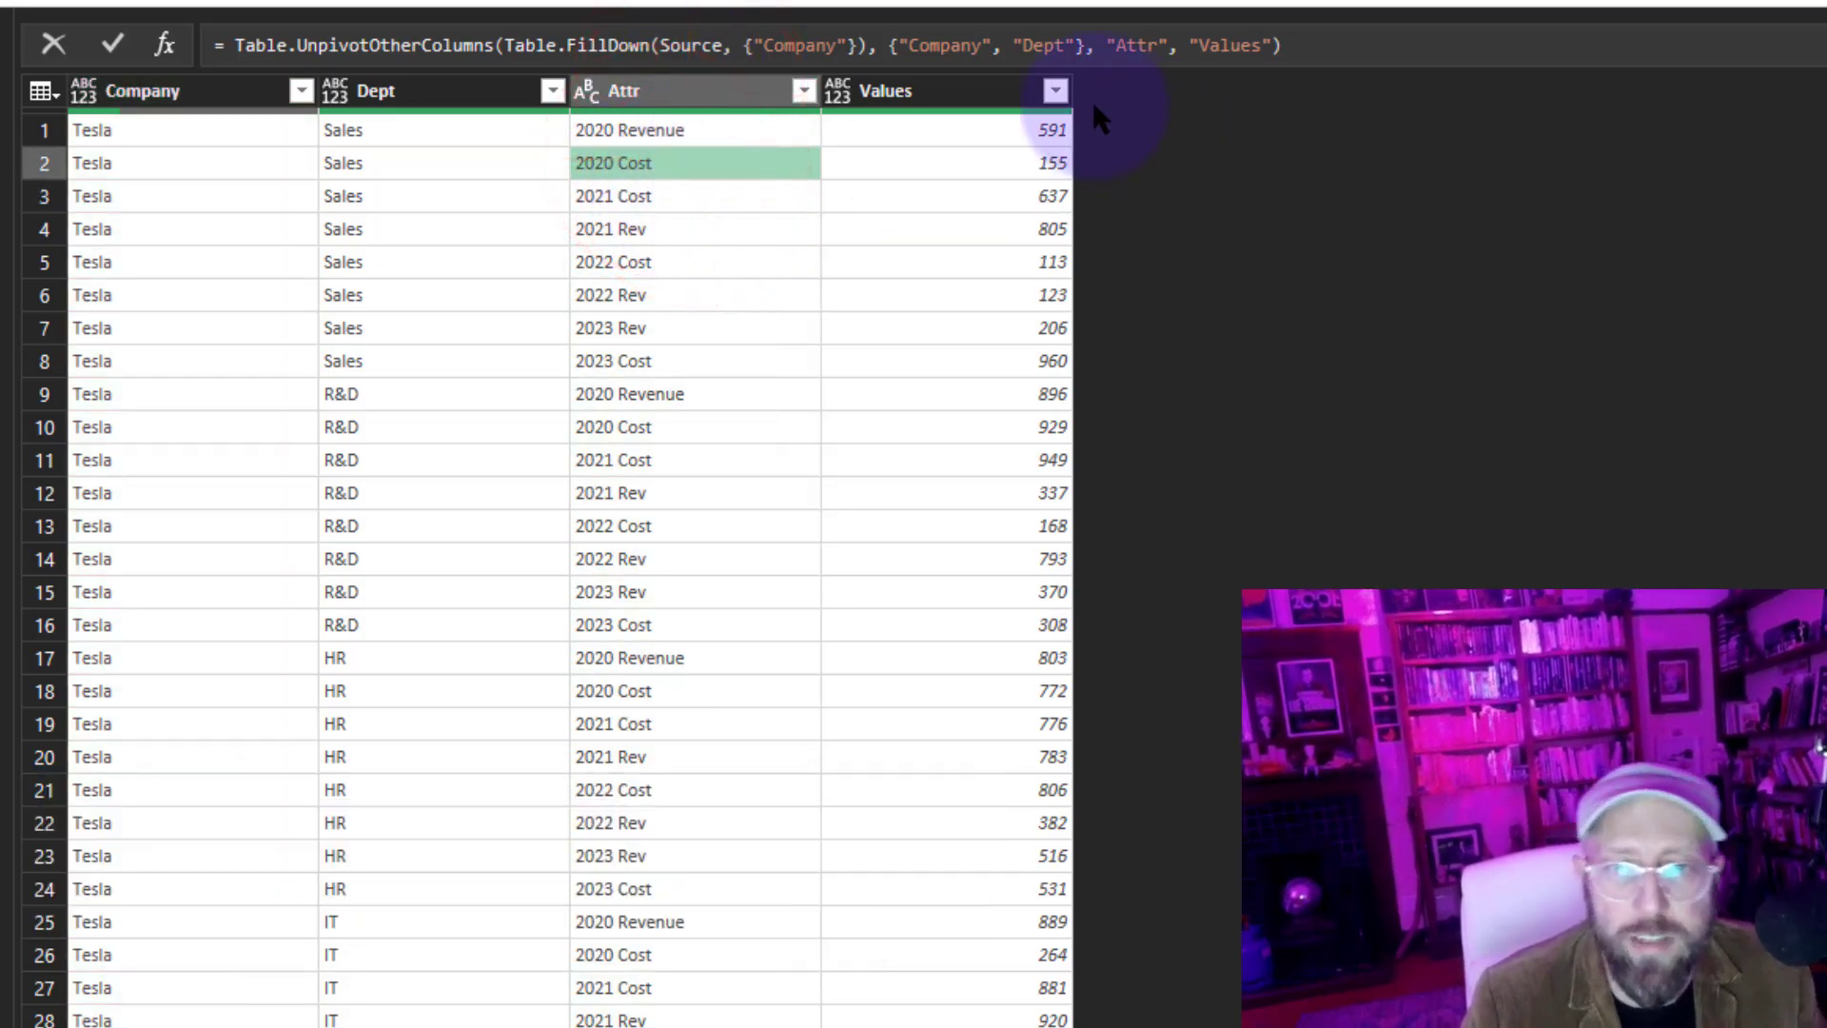
{"action": "left_click", "coordinate": [723, 133]}
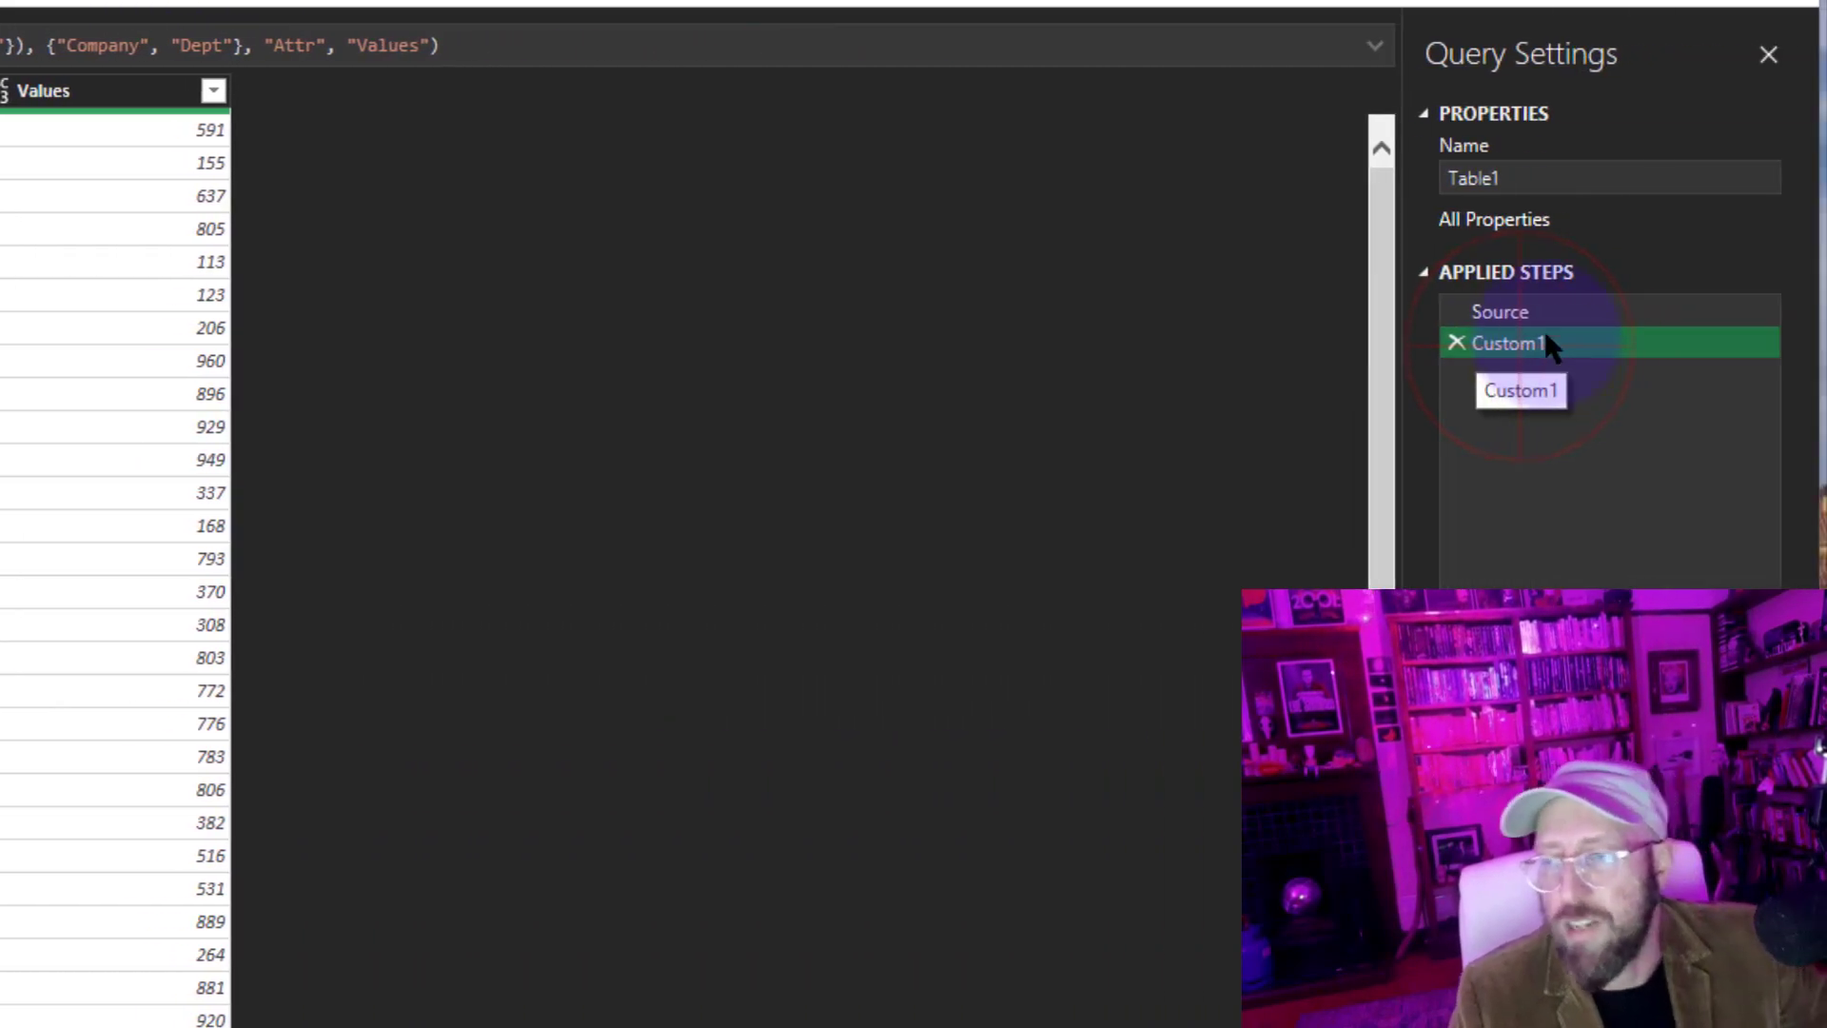
Rename the applied step Custom1 as Unpivot.
{"action": "left_click", "coordinate": [1566, 340]}
{"action": "key", "text": "F2"}
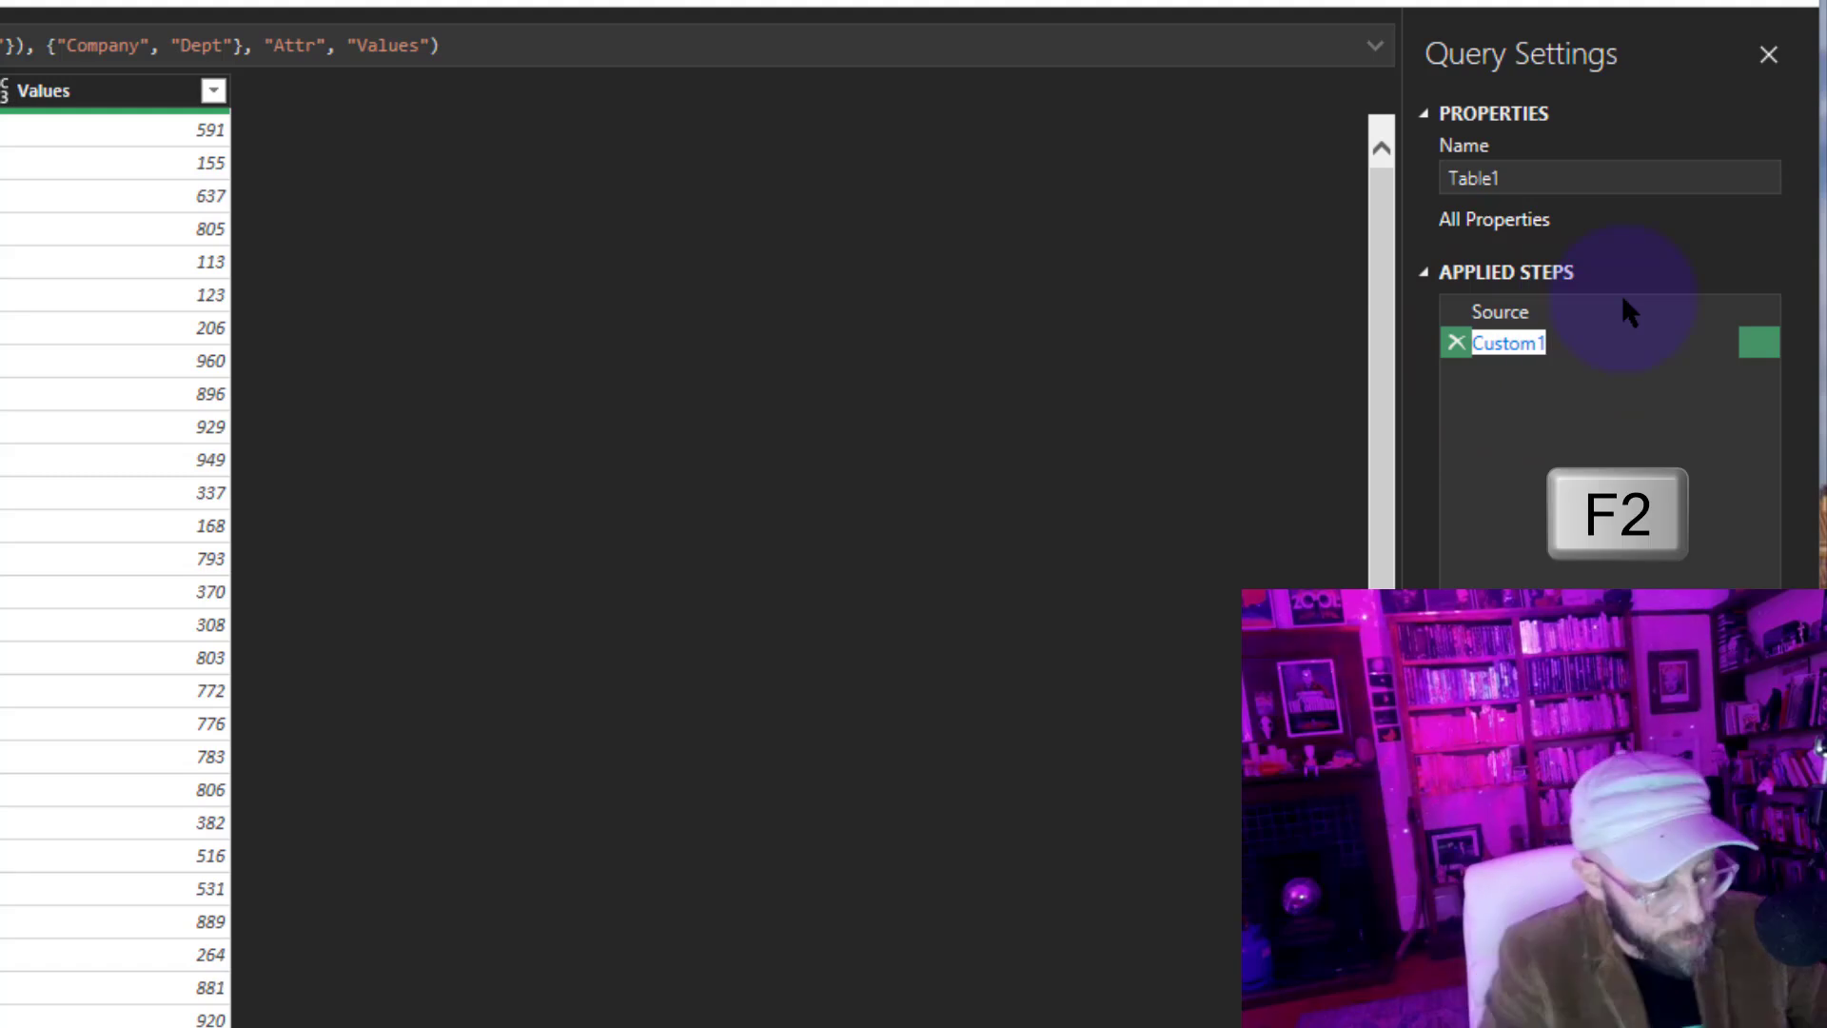
{"action": "type", "text": "Unp"}
{"action": "type", "text": "ivot"}
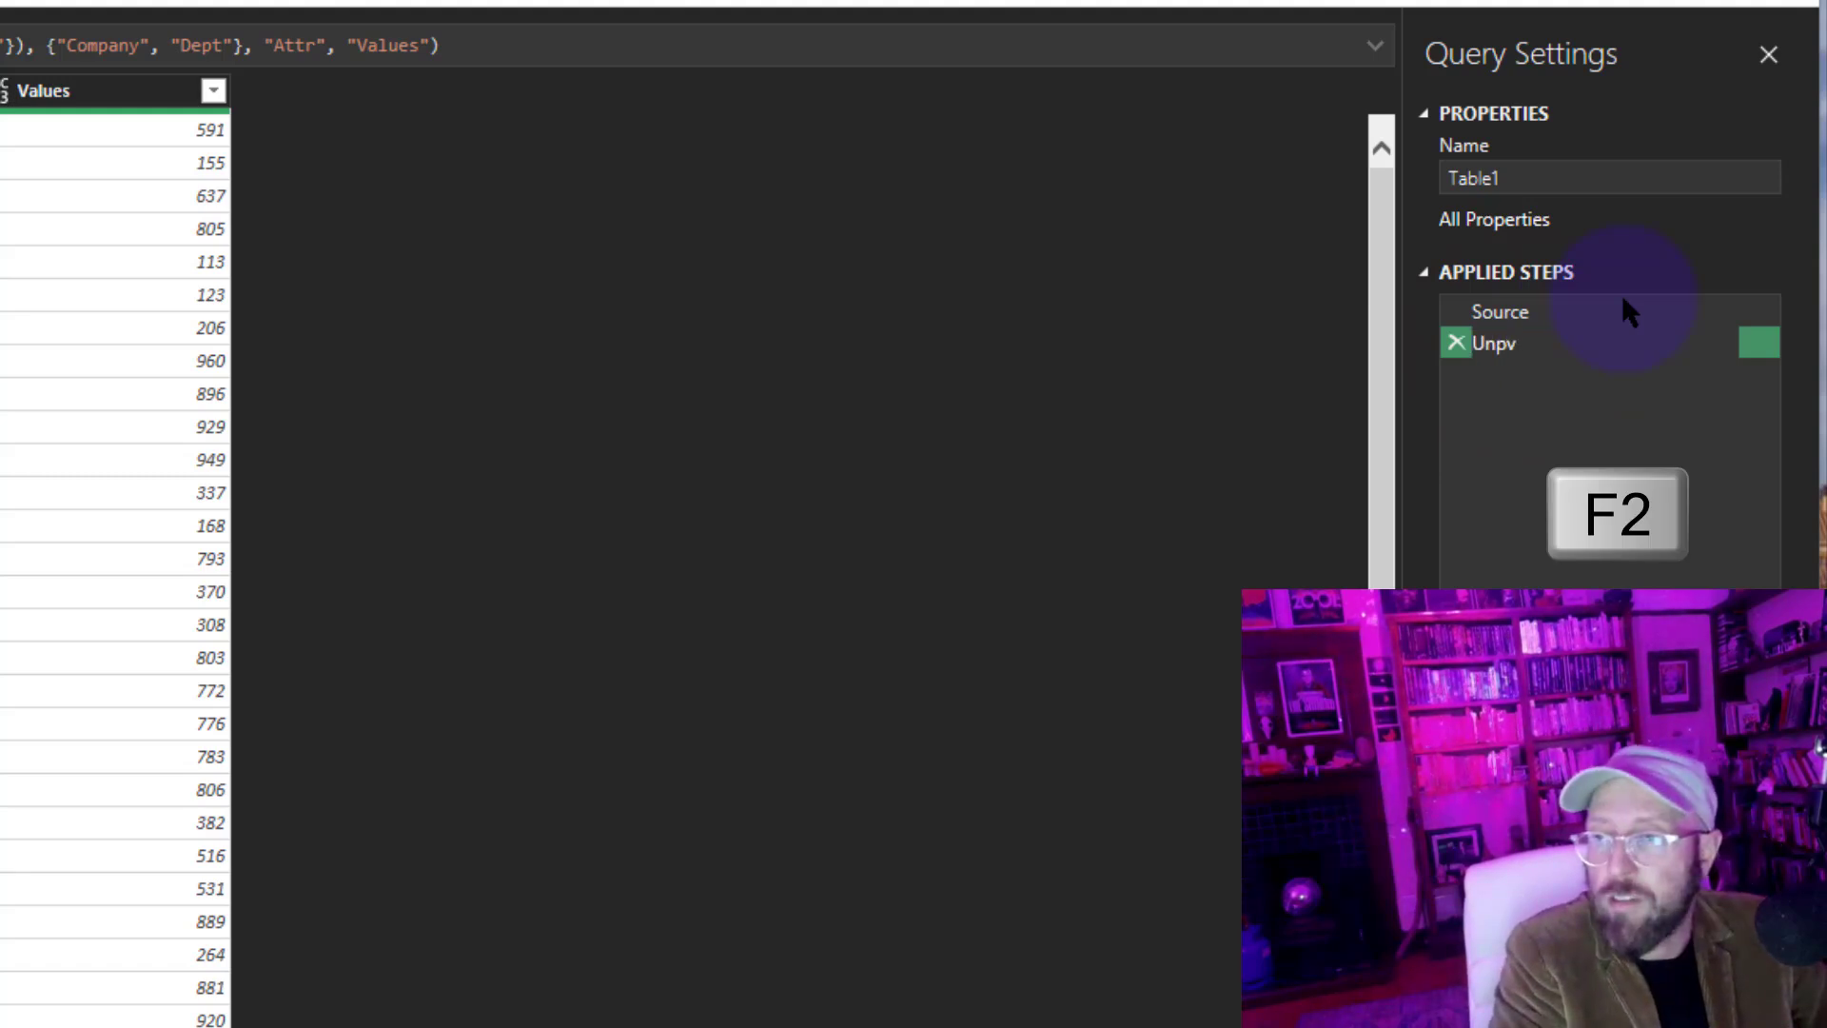
{"action": "key", "text": "Return"}
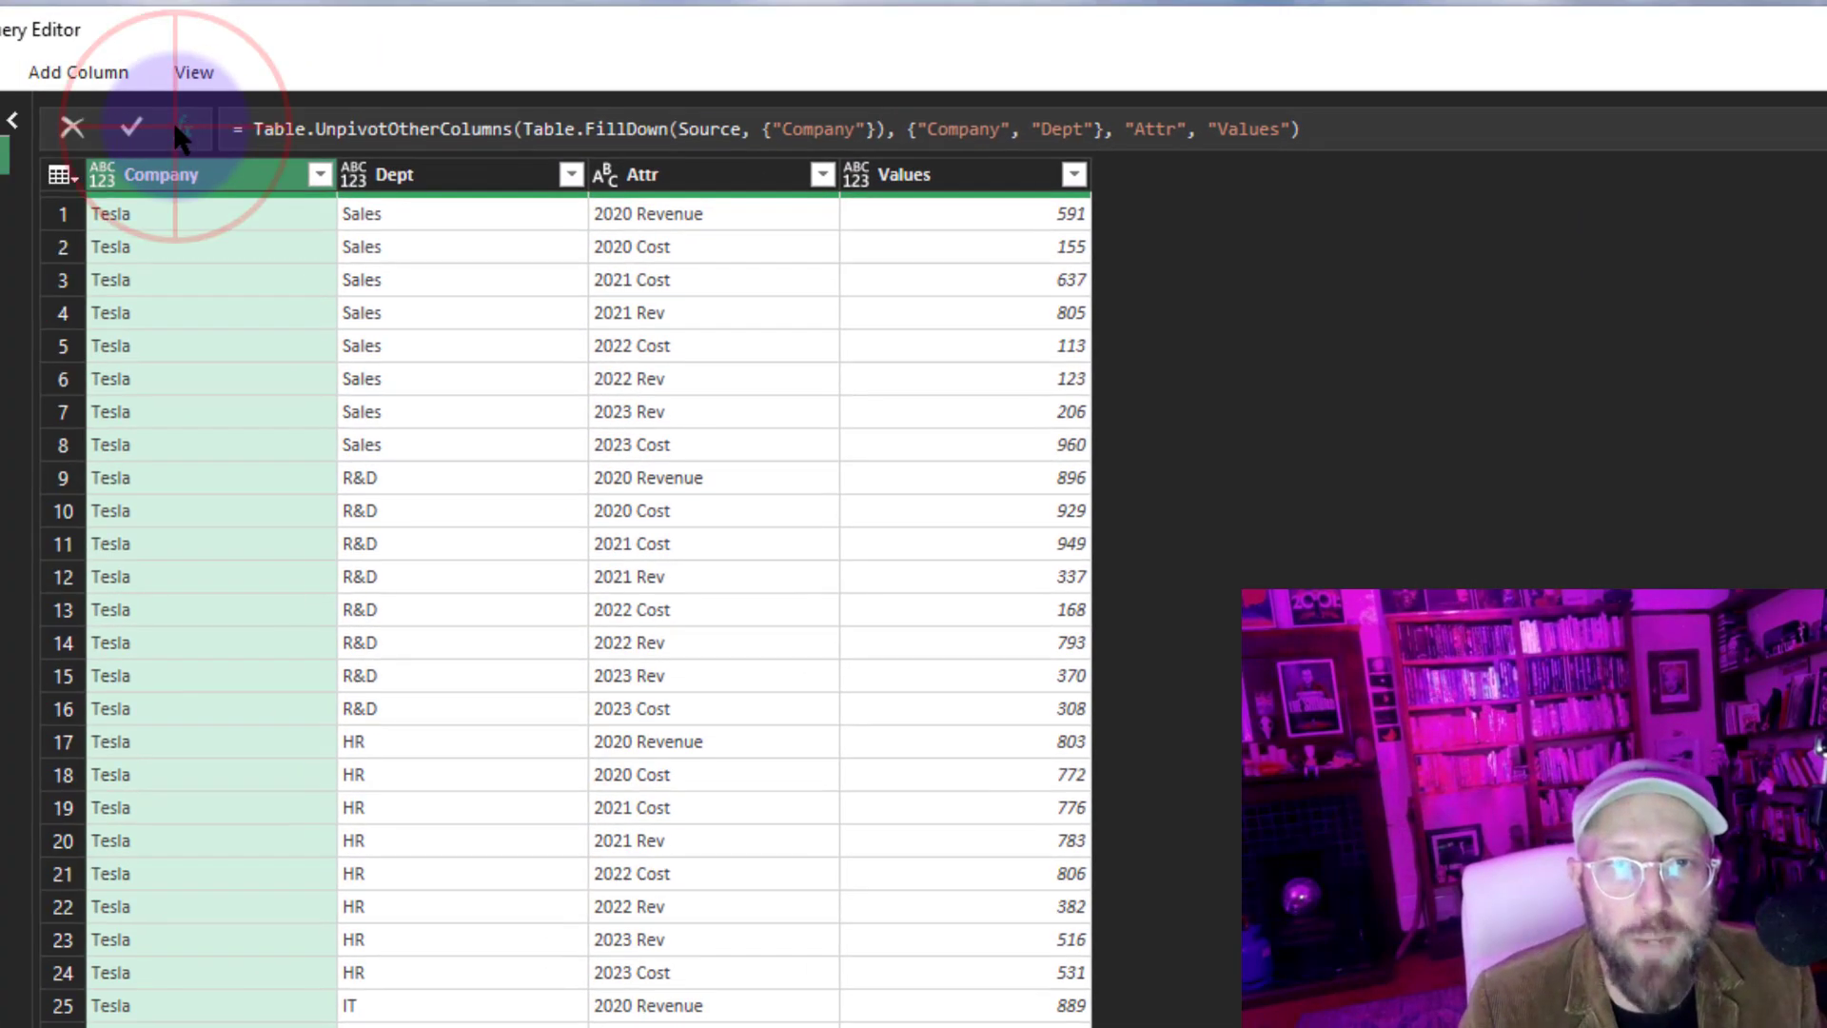
Add a formula step that starts a Table.TransformColumns call with Unpivot as its table argument.
{"action": "left_click", "coordinate": [169, 120]}
{"action": "type", "text": "tabletrn Unpivot"}
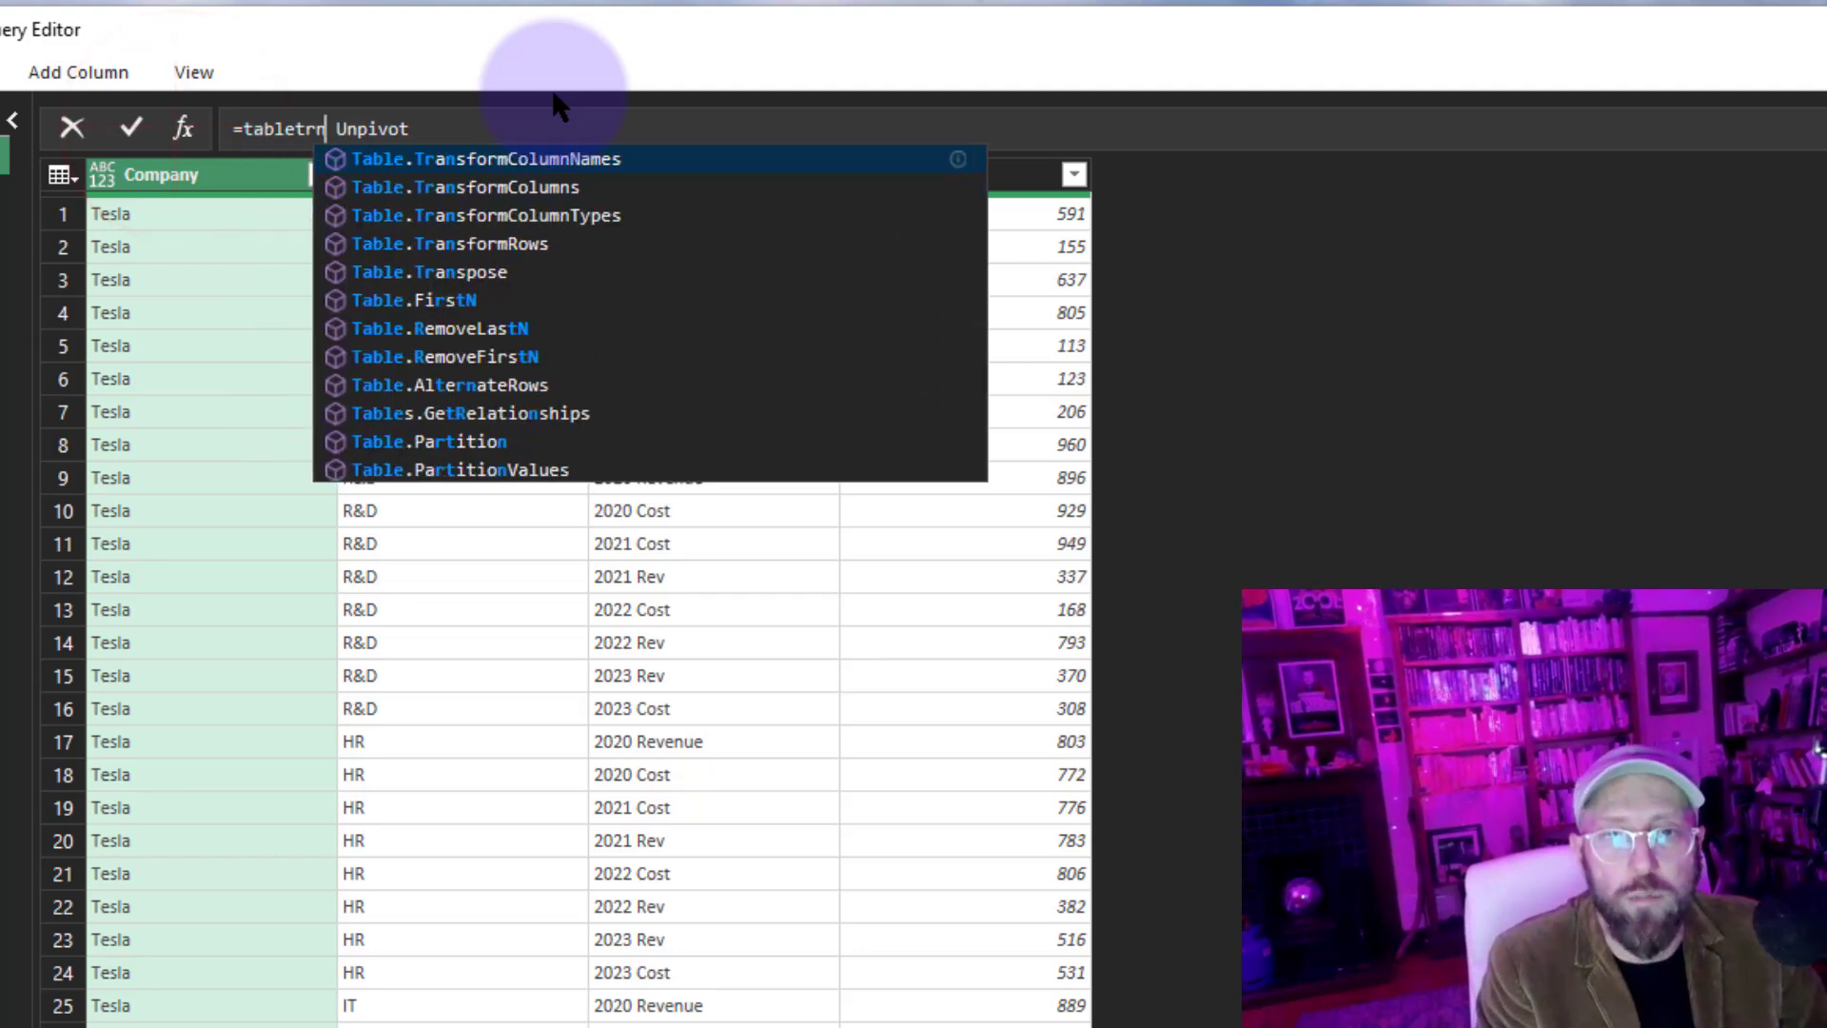
{"action": "key", "text": "Down"}
{"action": "key", "text": "Tab"}
{"action": "type", "text": "("}
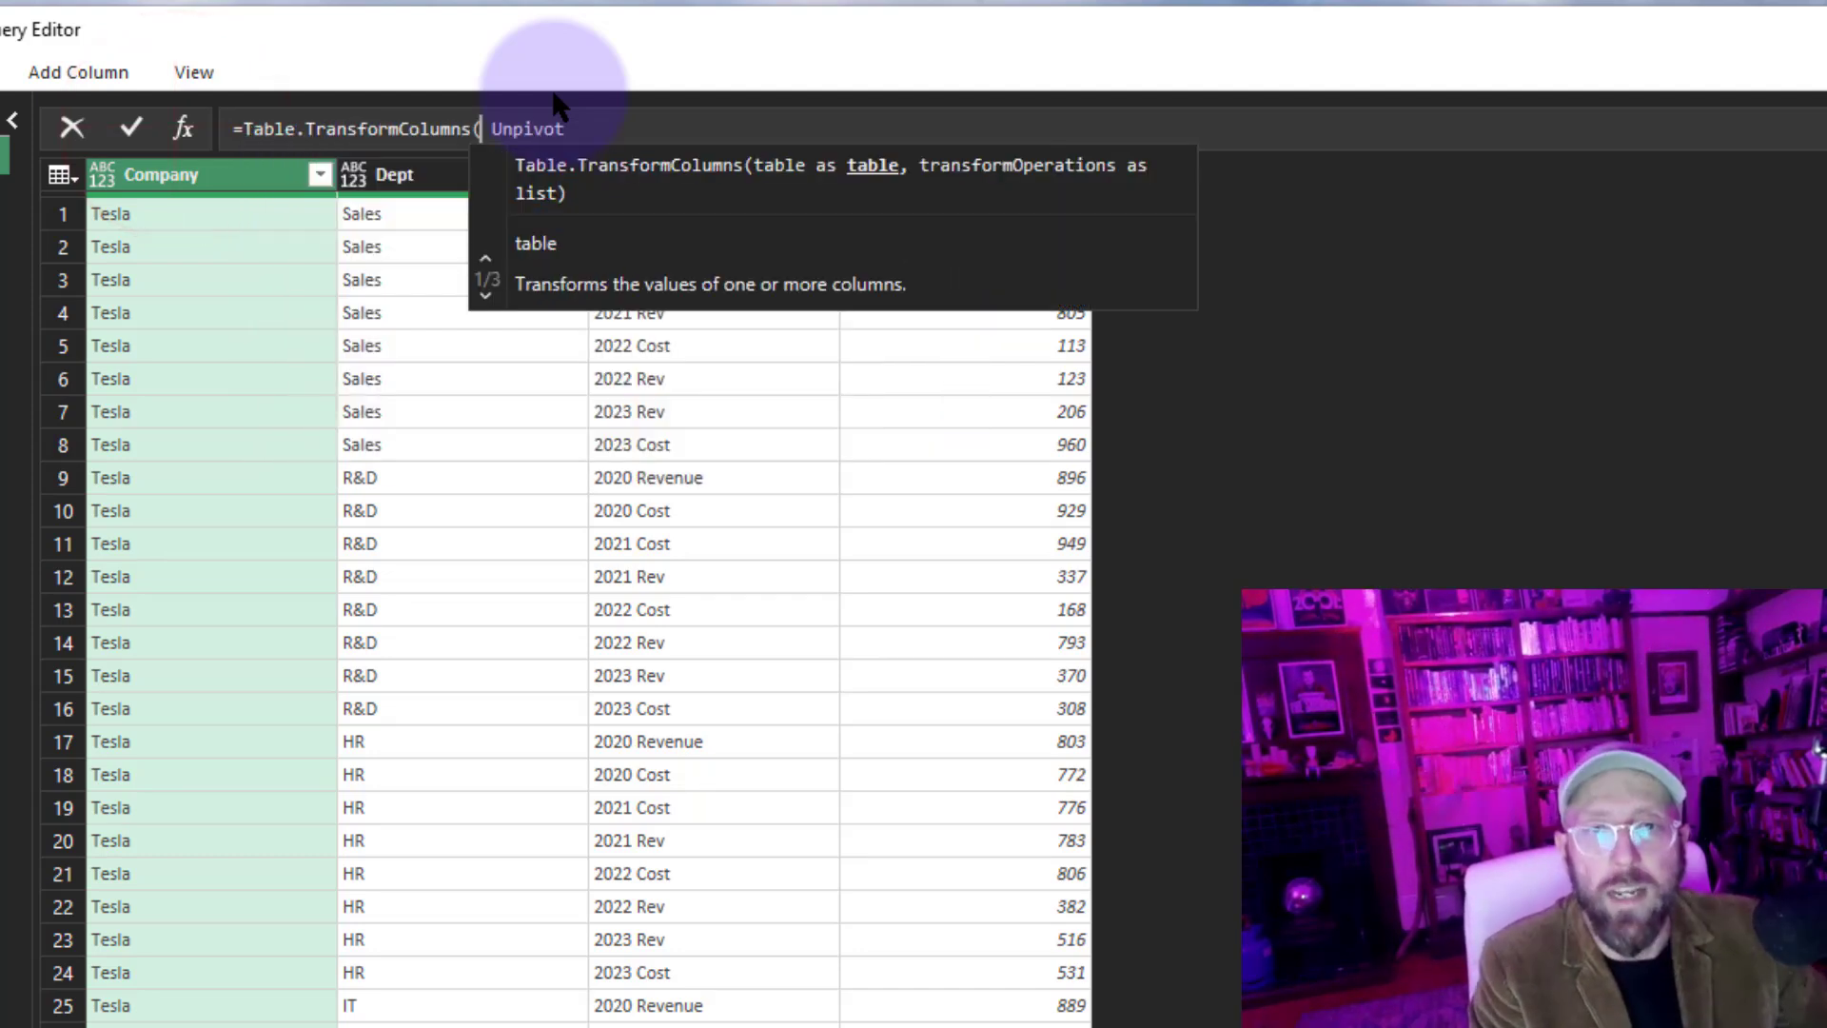
{"action": "key", "text": "Delete"}
{"action": "key", "text": "End"}
{"action": "type", "text": ", "}
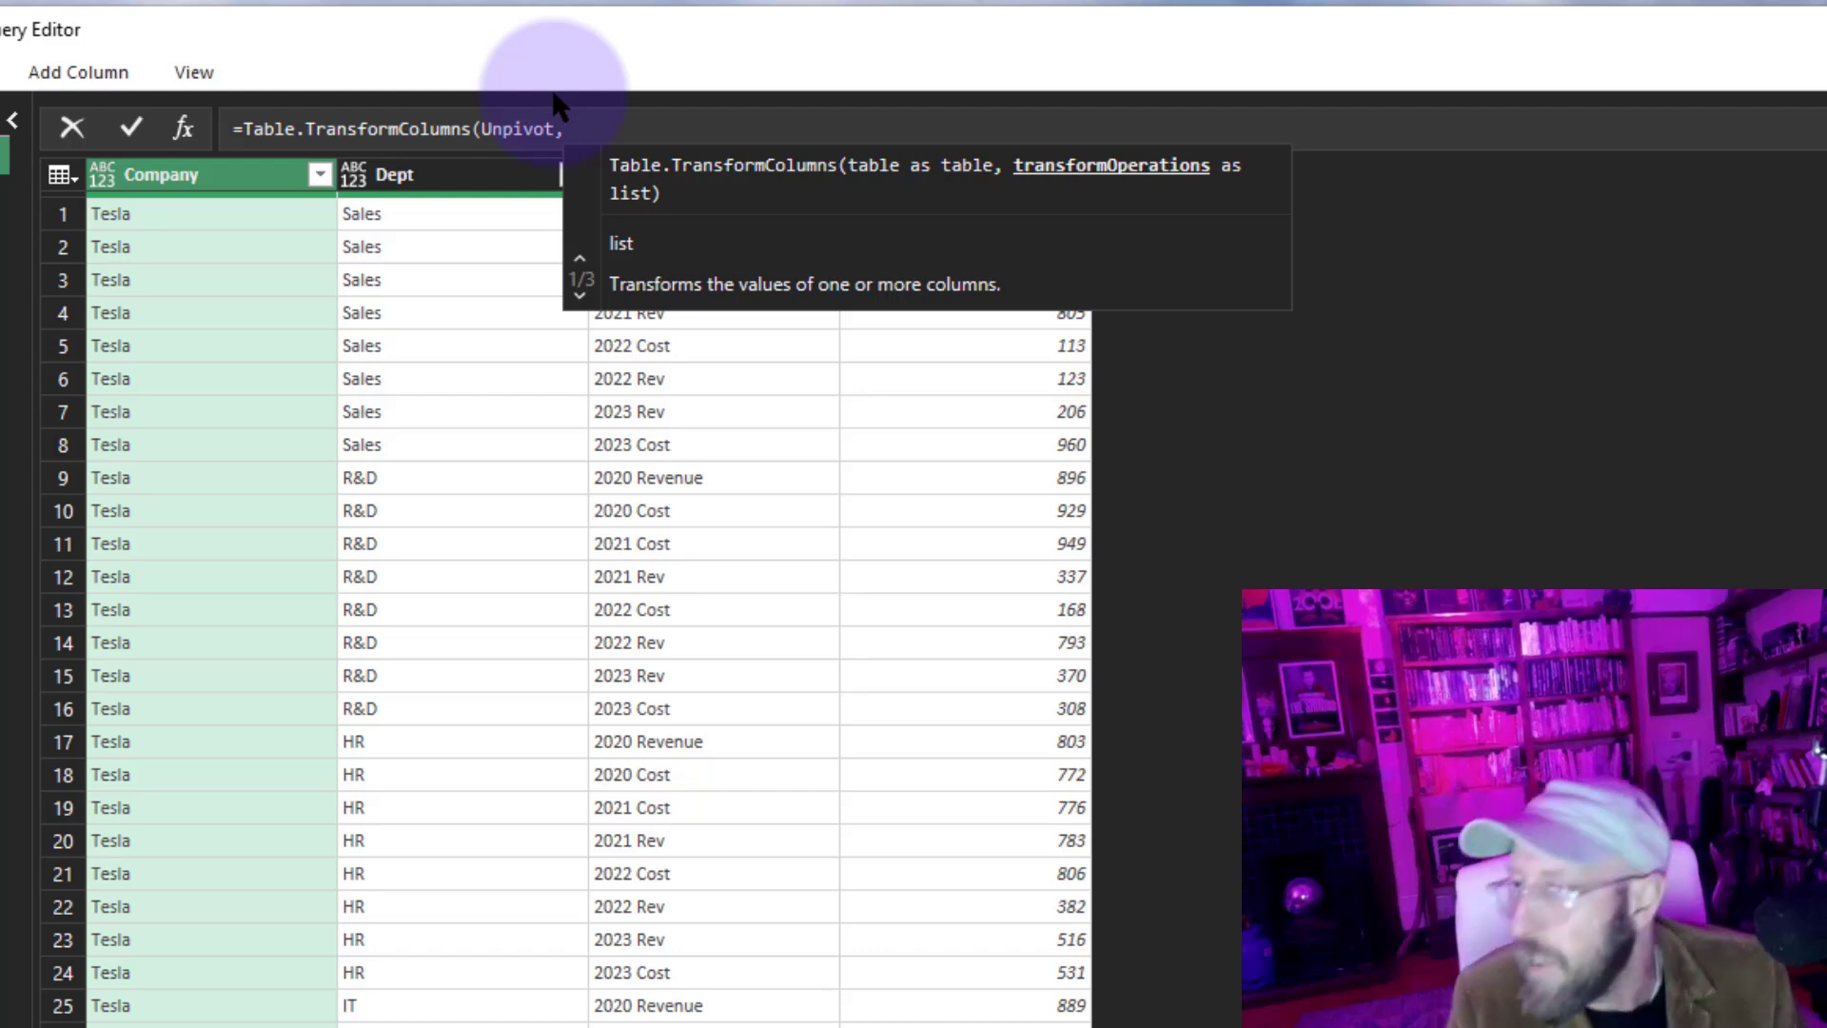
{"action": "type", "text": "{\"At"}
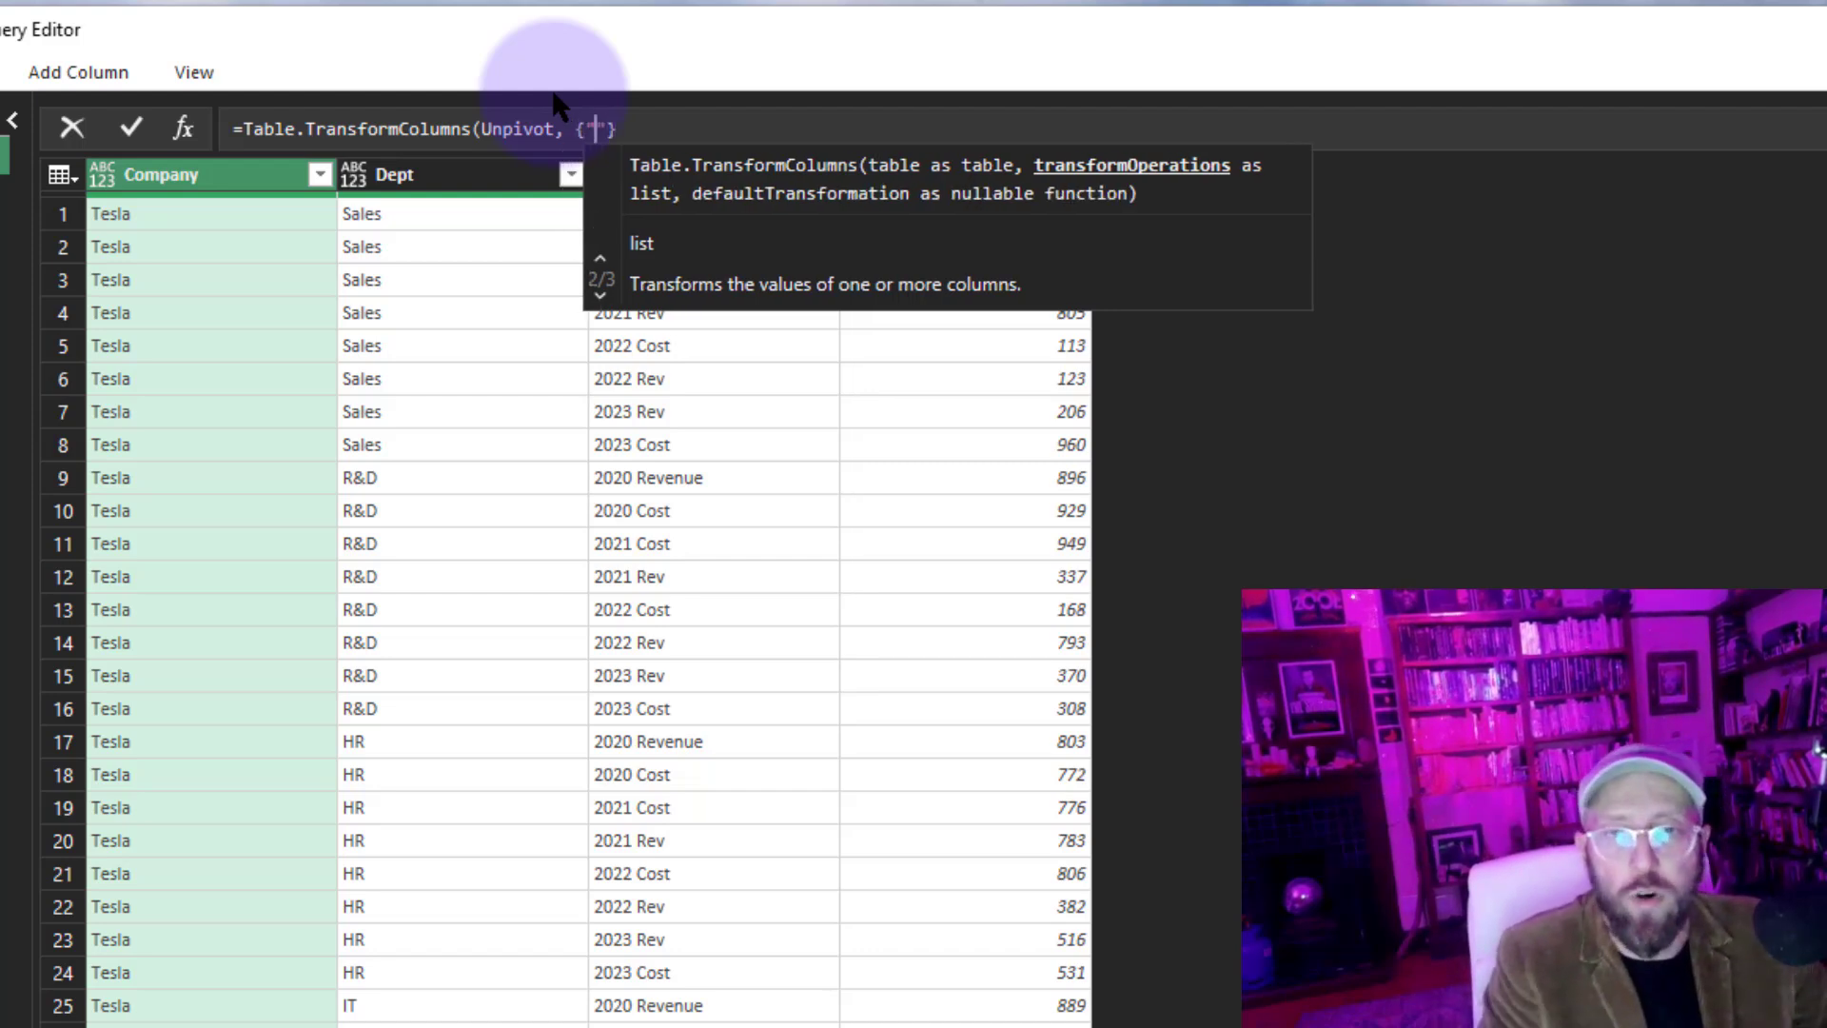
{"action": "type", "text": "tr\", eac"}
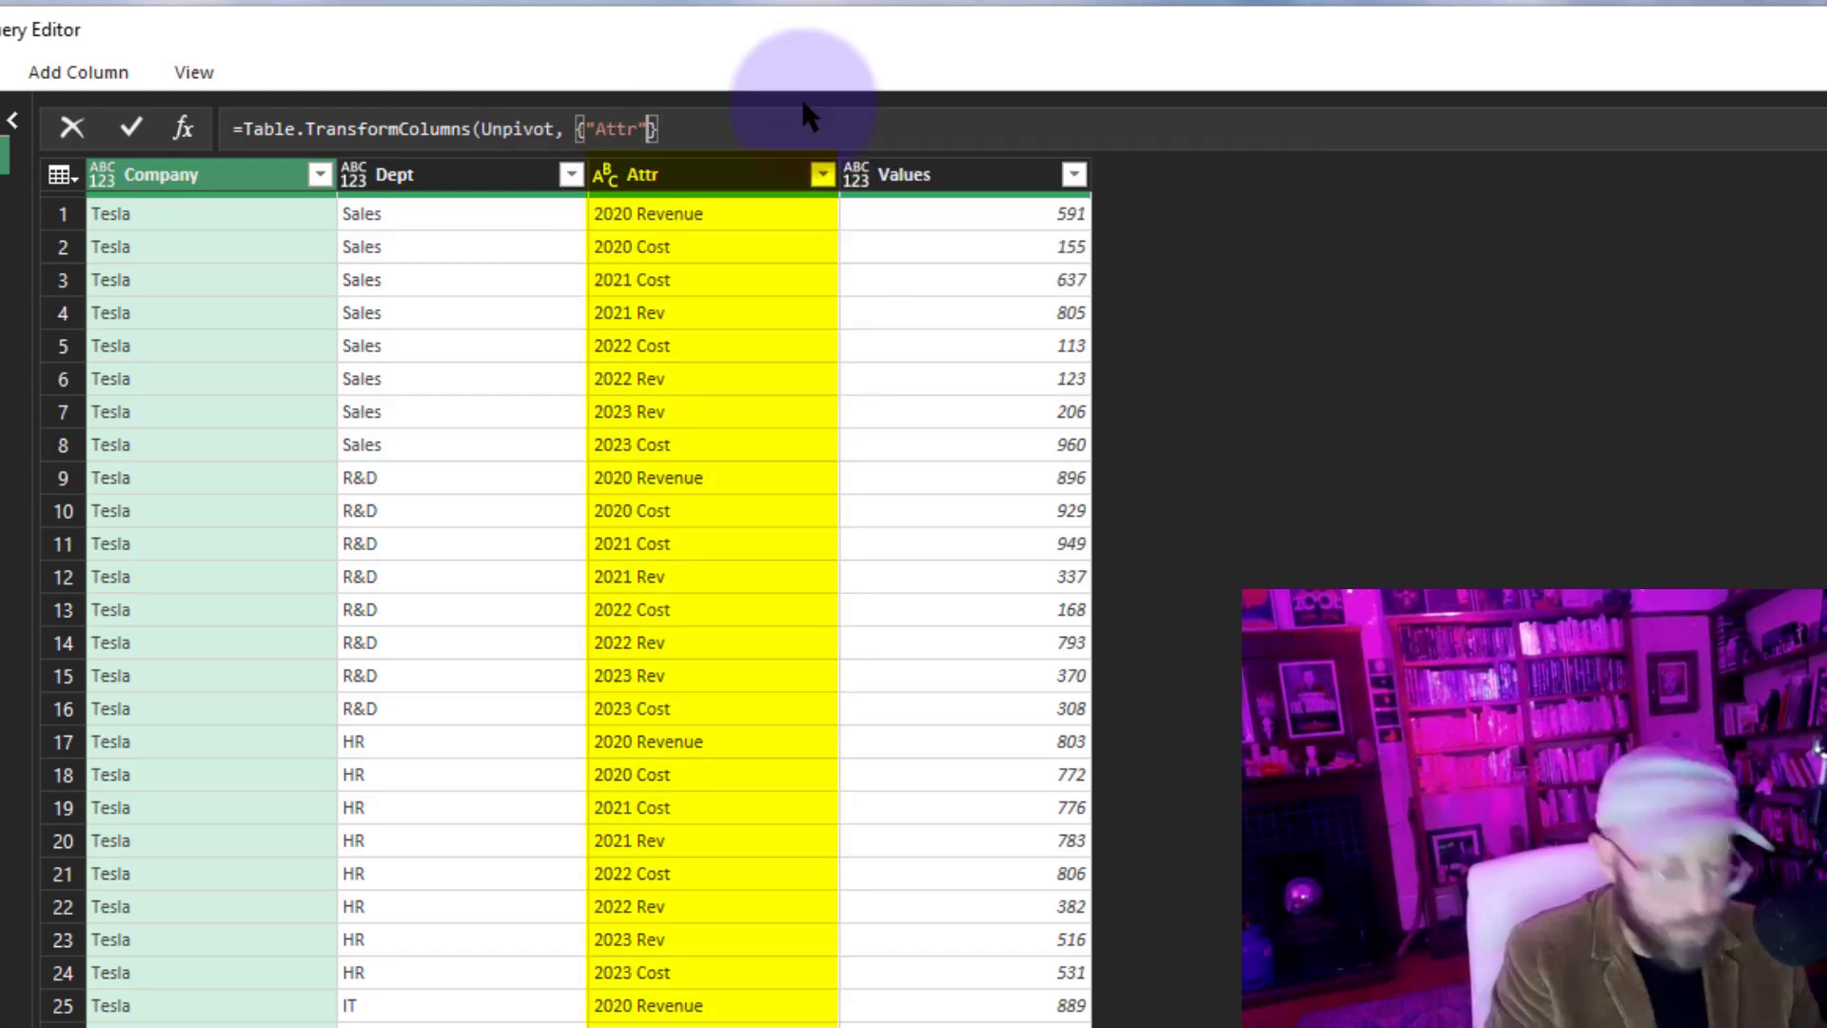
{"action": "type", "text": "h "}
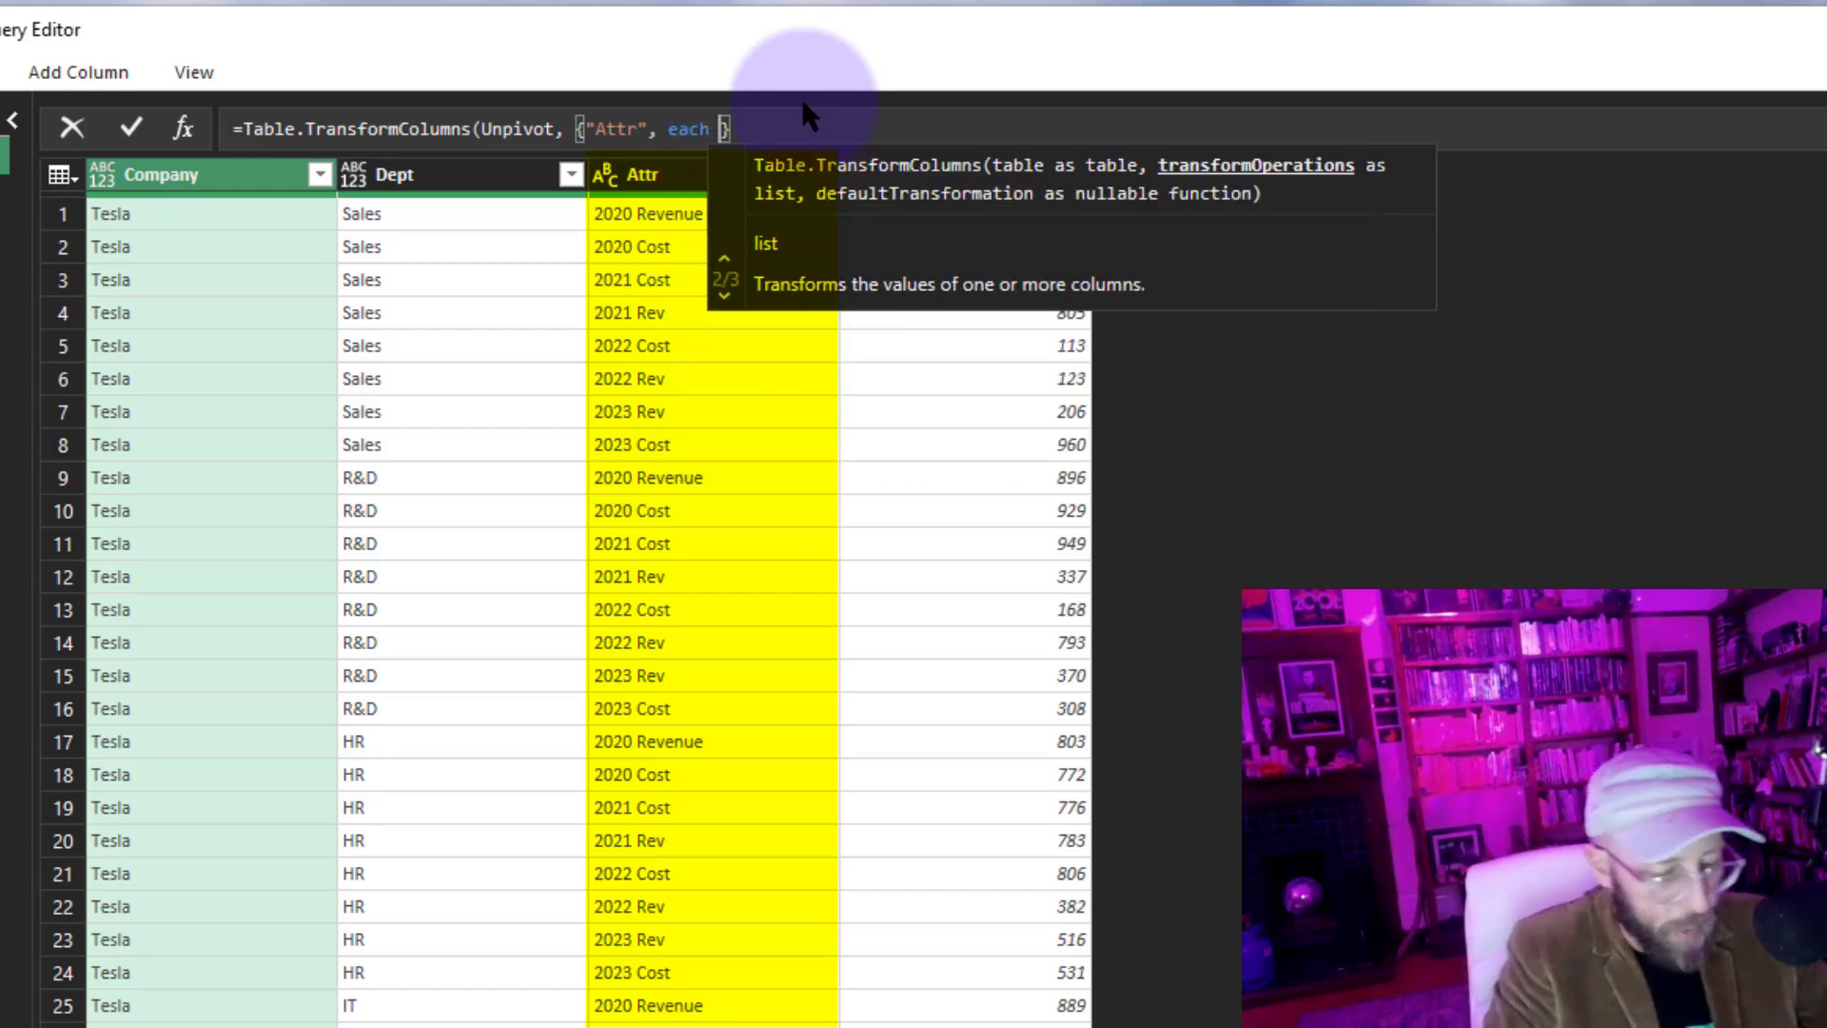
{"action": "type", "text": "\"Total \""}
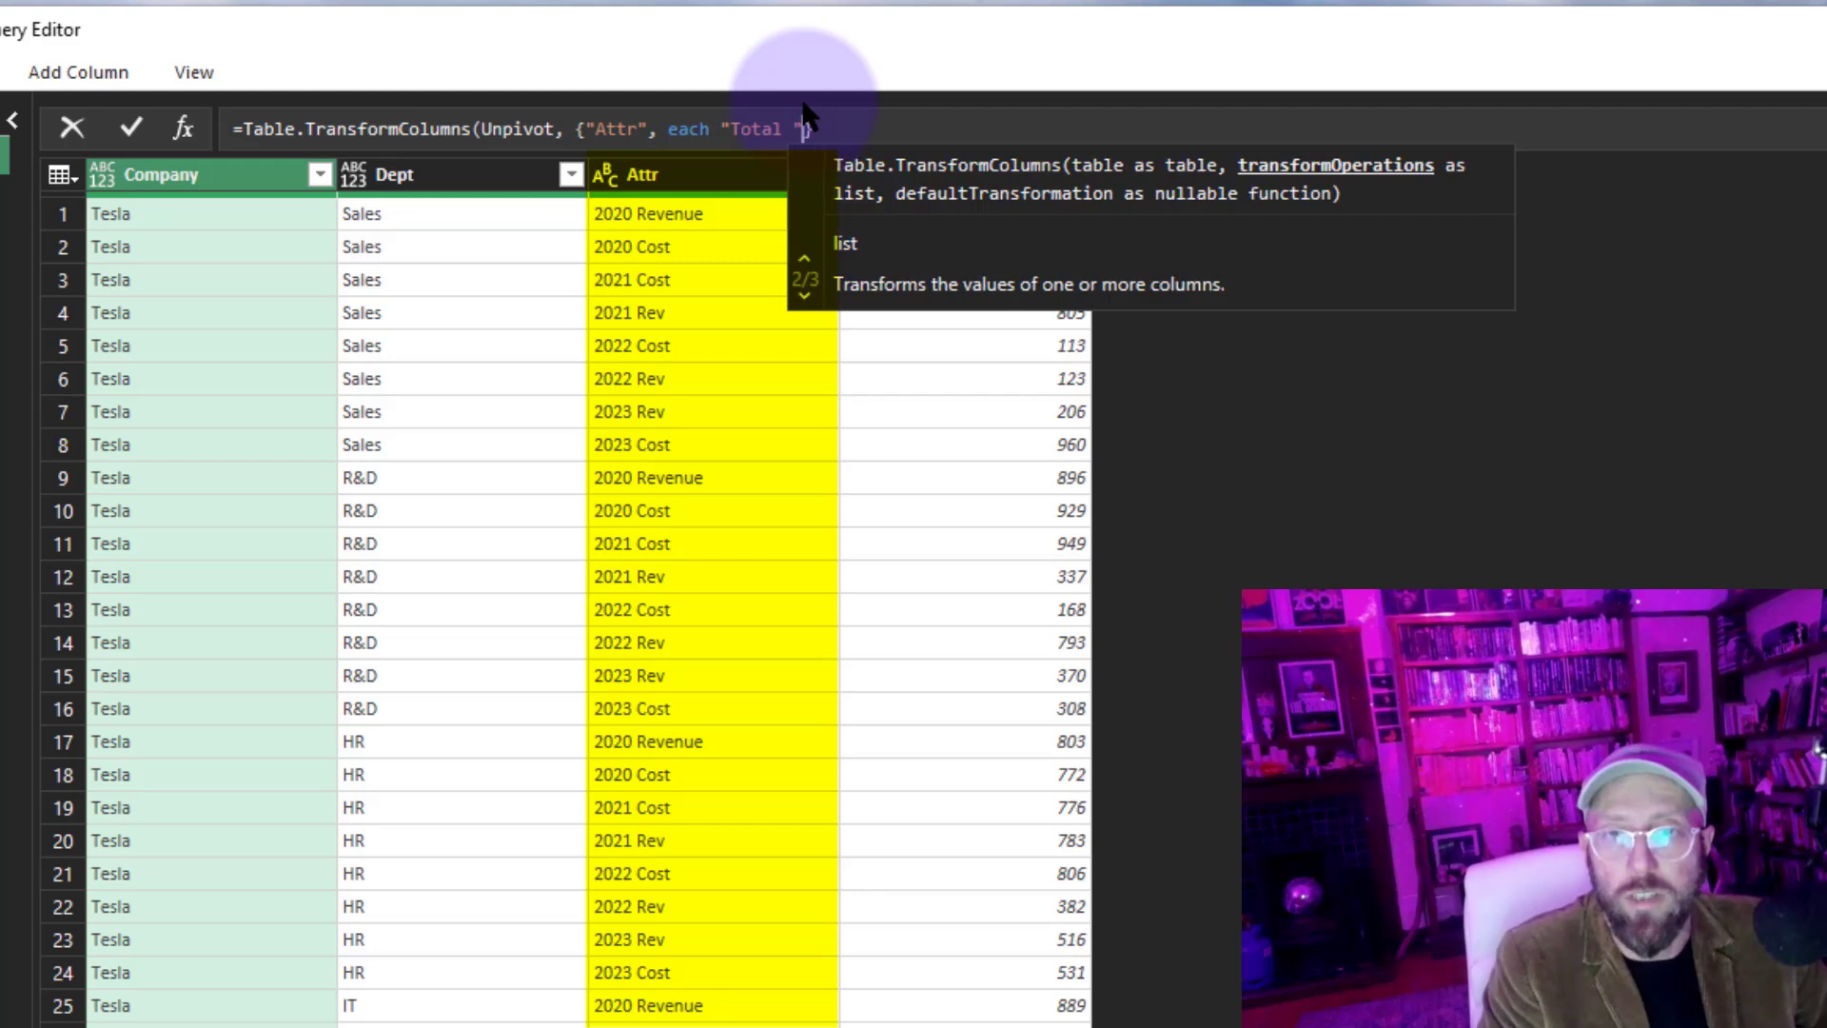
{"action": "type", "text": "& "}
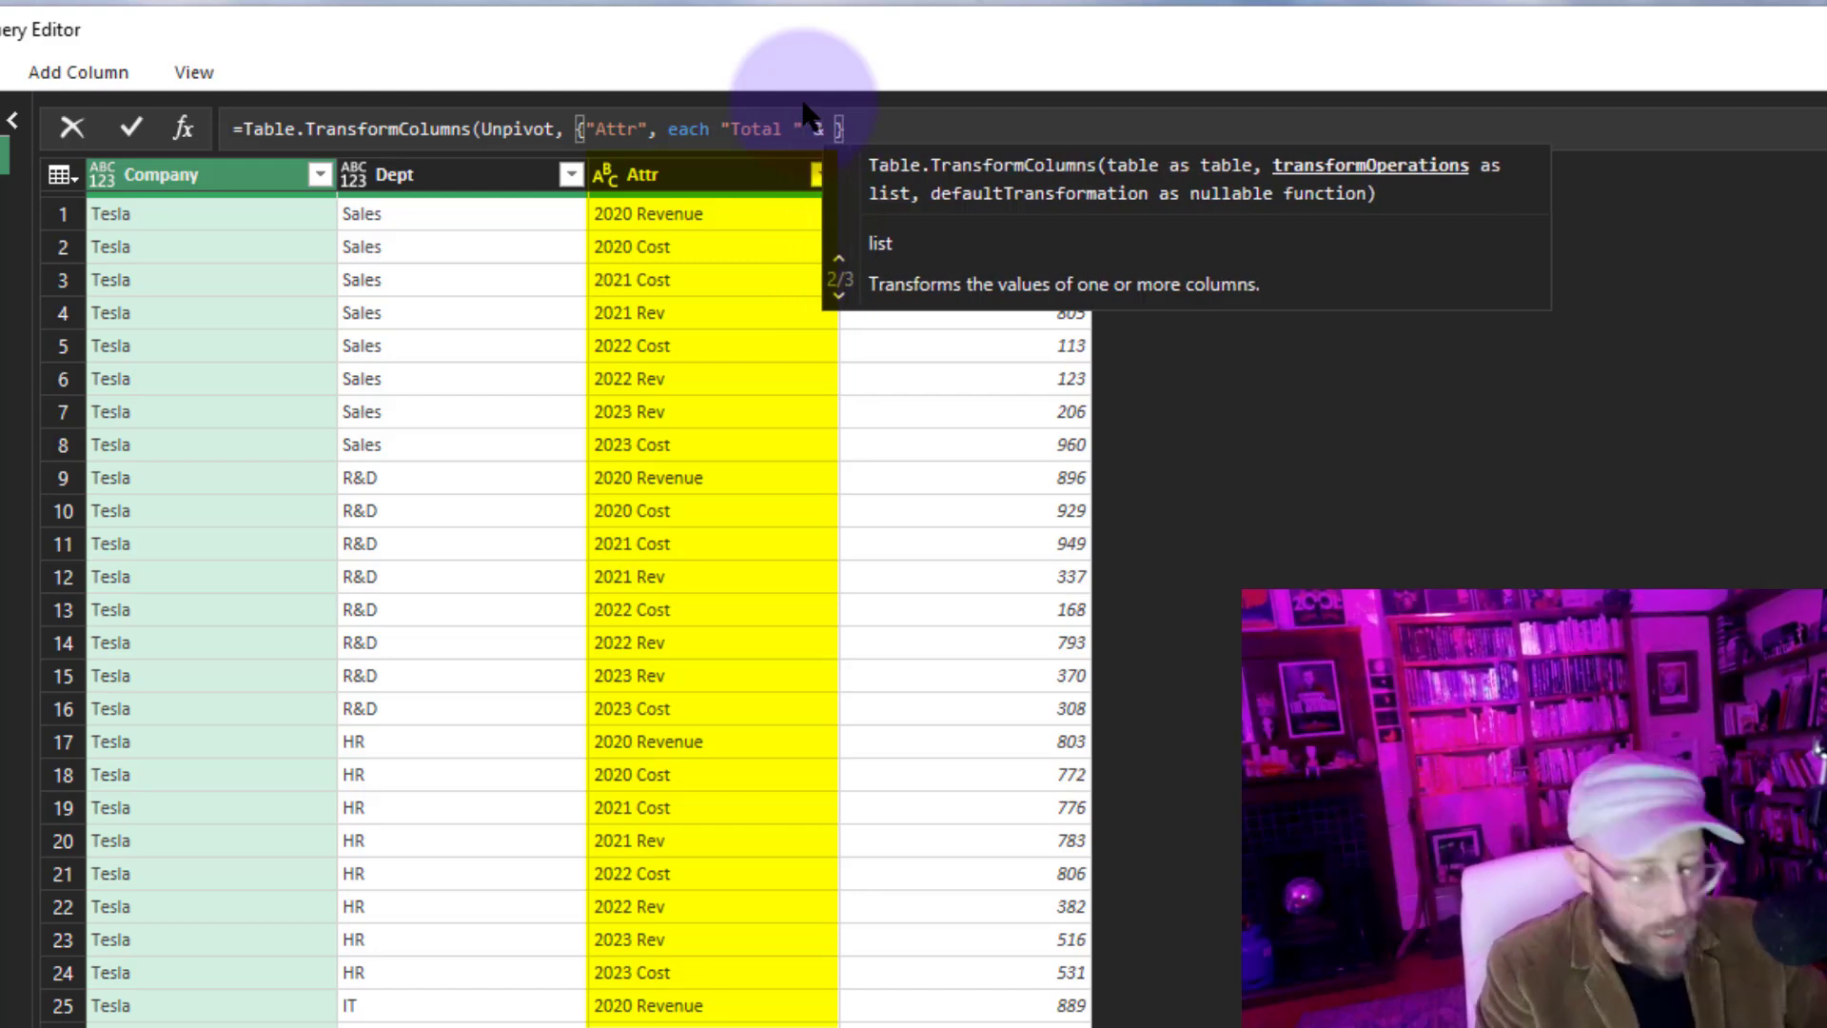
{"action": "type", "text": "(if "}
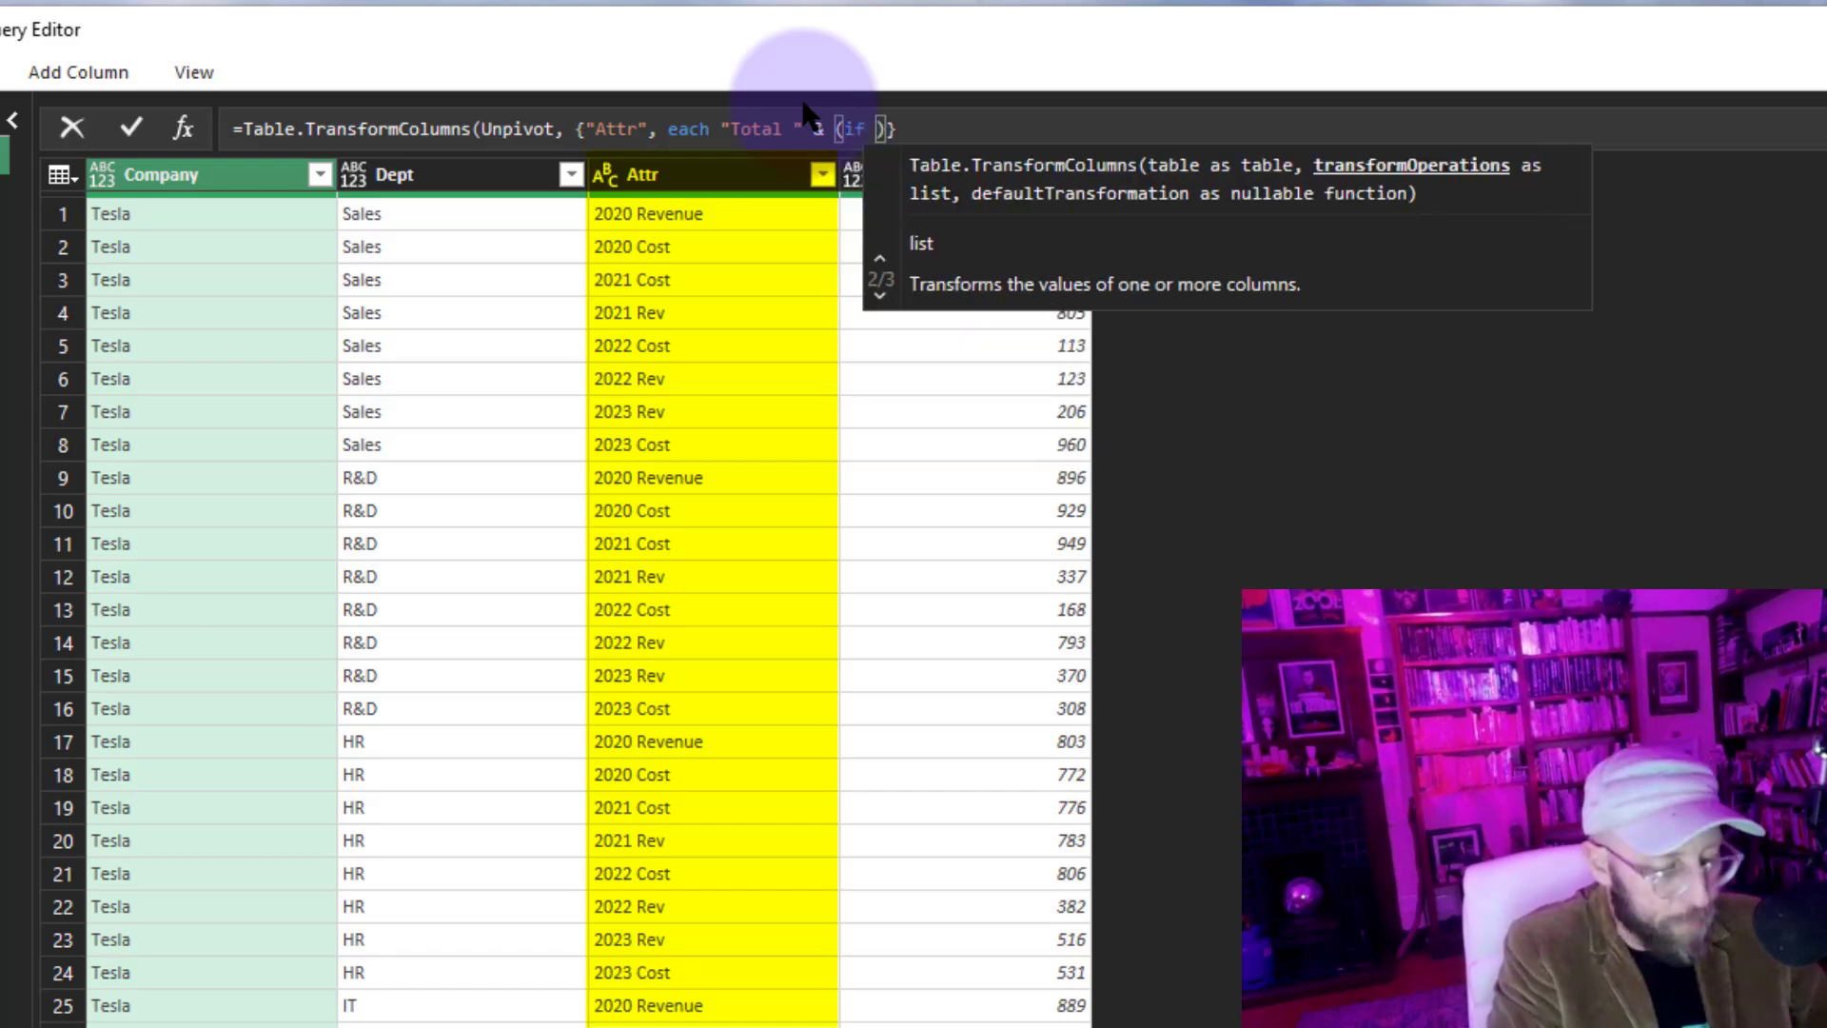
{"action": "type", "text": "textcon"}
Complete the transformation with (if Text.Contains(_, "Rev") then "Revenue" else "Cost") and apply the formula.
{"action": "key", "text": "Tab"}
{"action": "type", "text": "("}
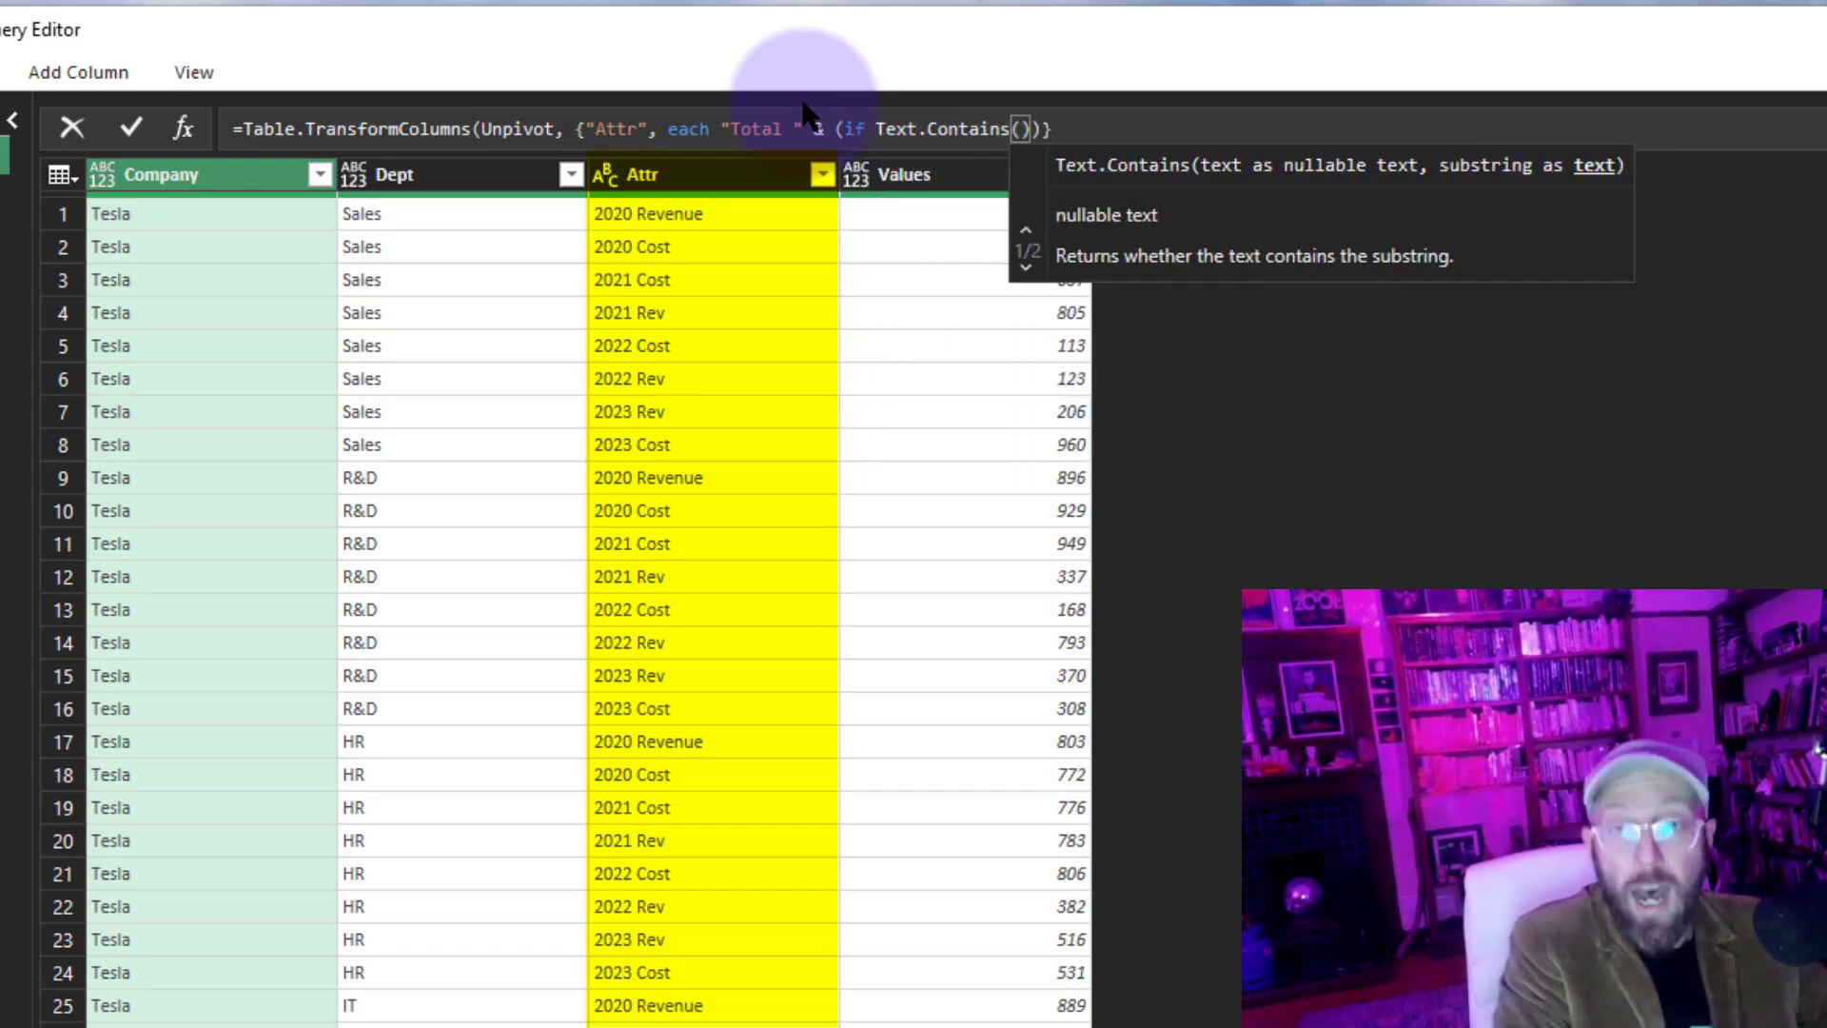
{"action": "type", "text": "_, "}
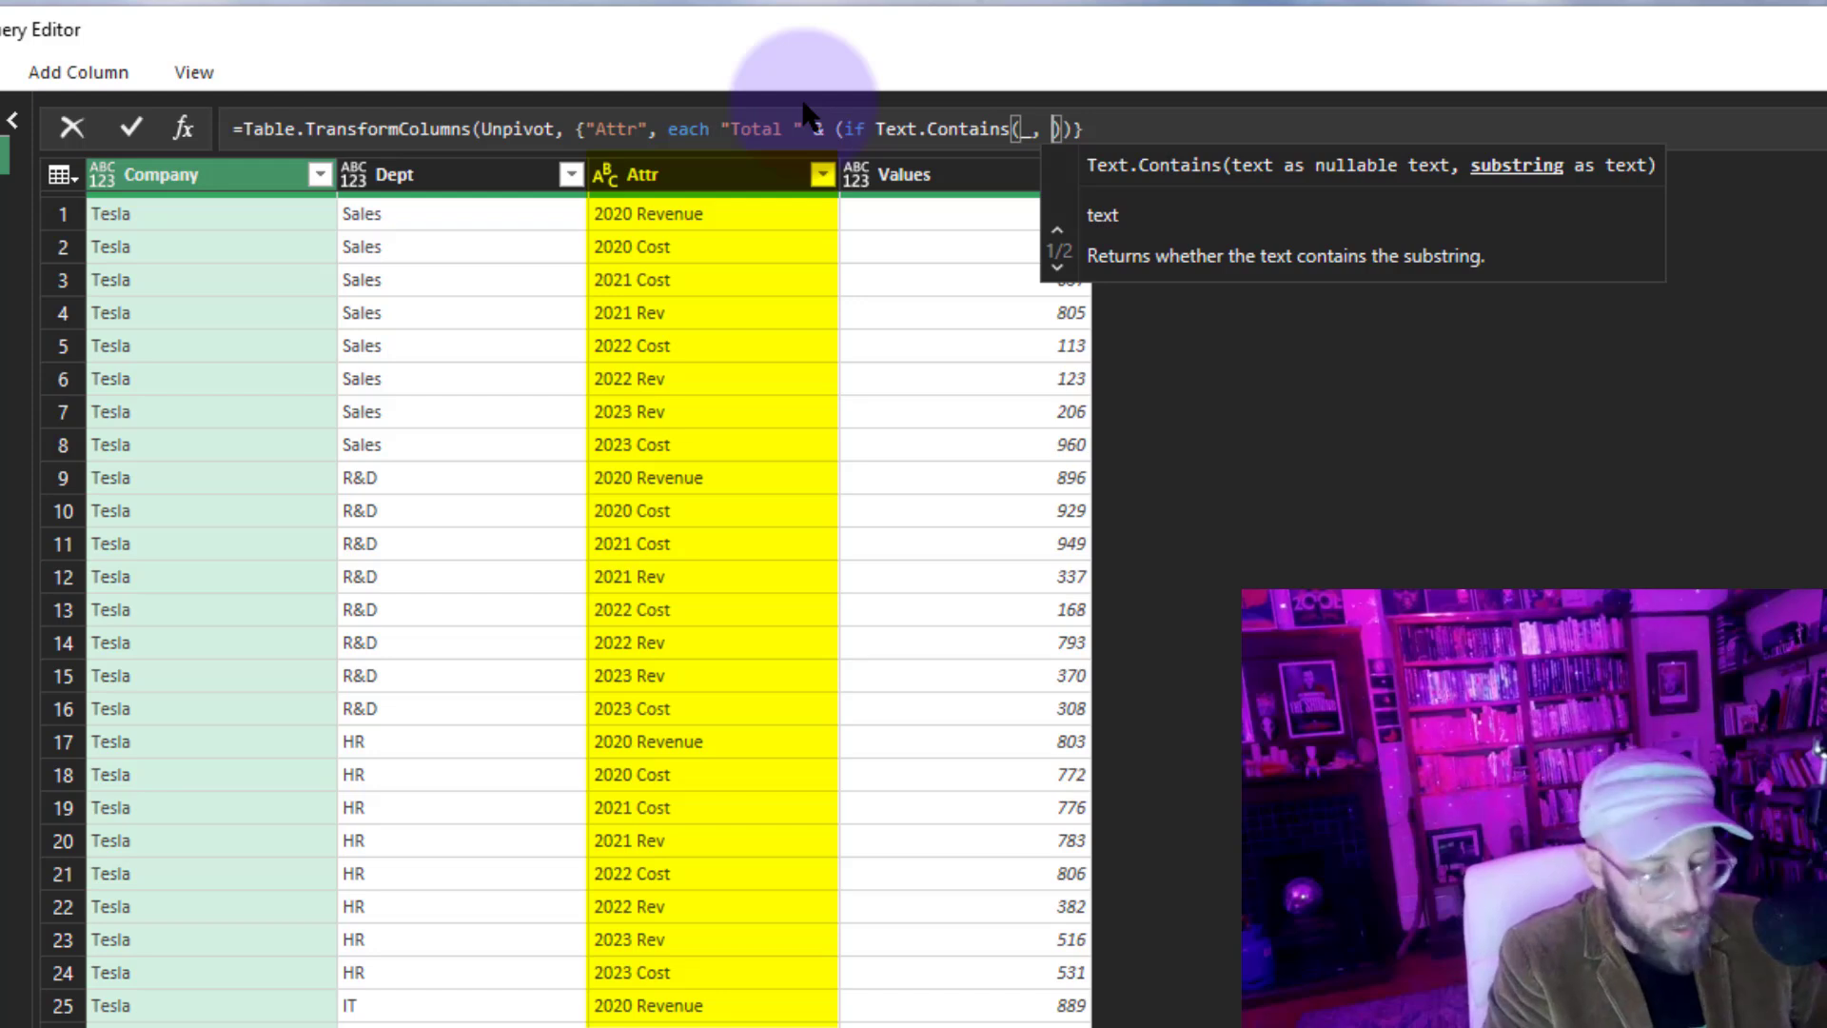
{"action": "type", "text": "\"Rev\")"}
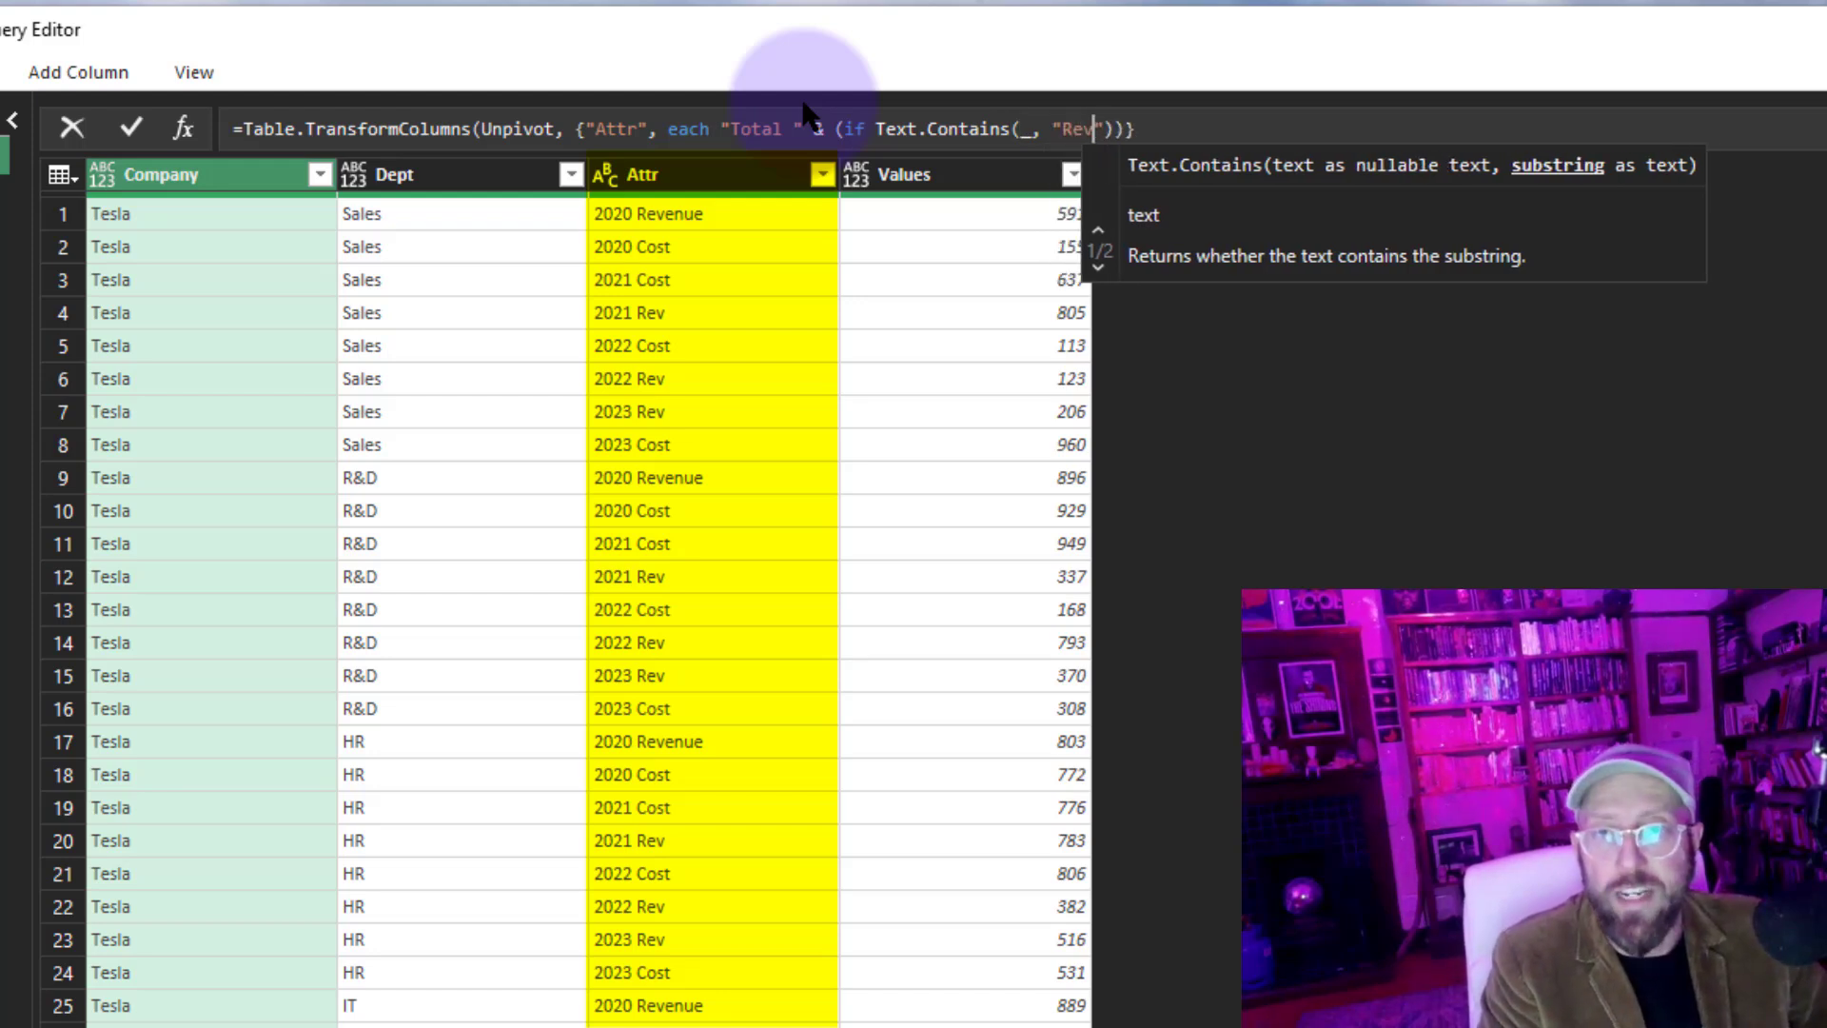
{"action": "type", "text": " then \""}
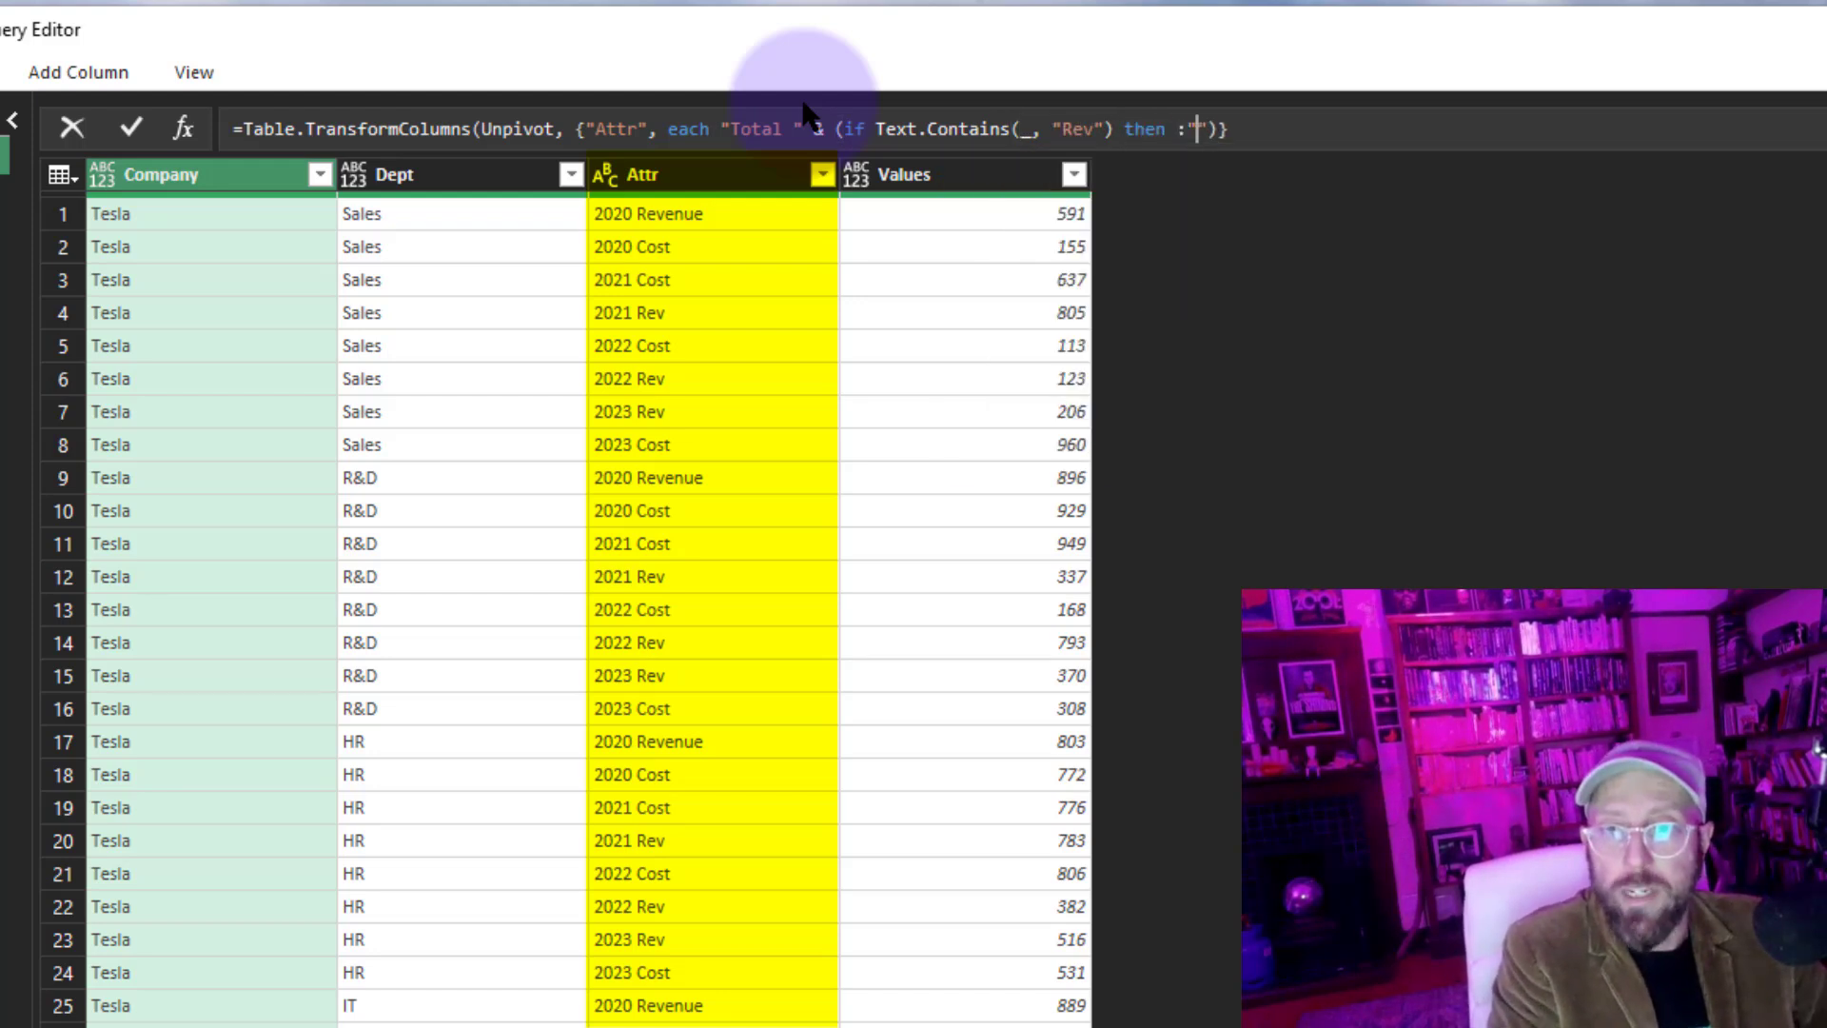
{"action": "type", "text": "Revenue\" else \"Cost"}
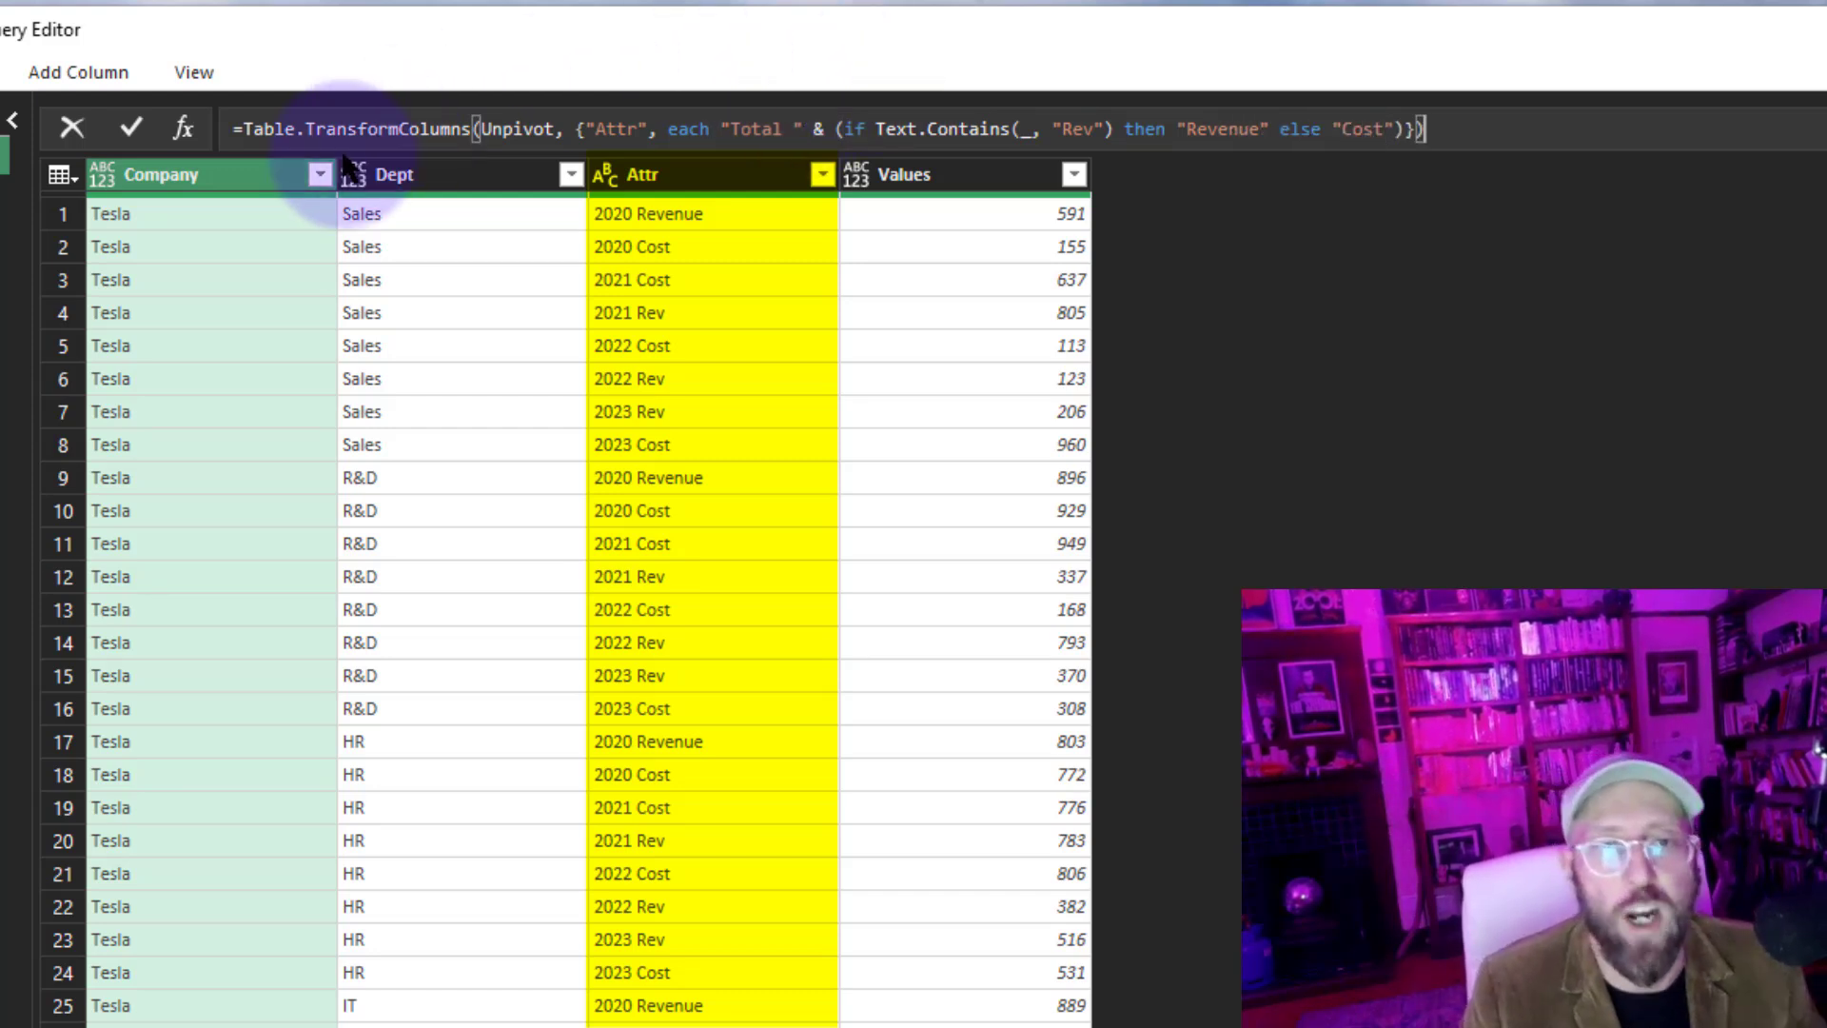
{"action": "left_click", "coordinate": [131, 129]}
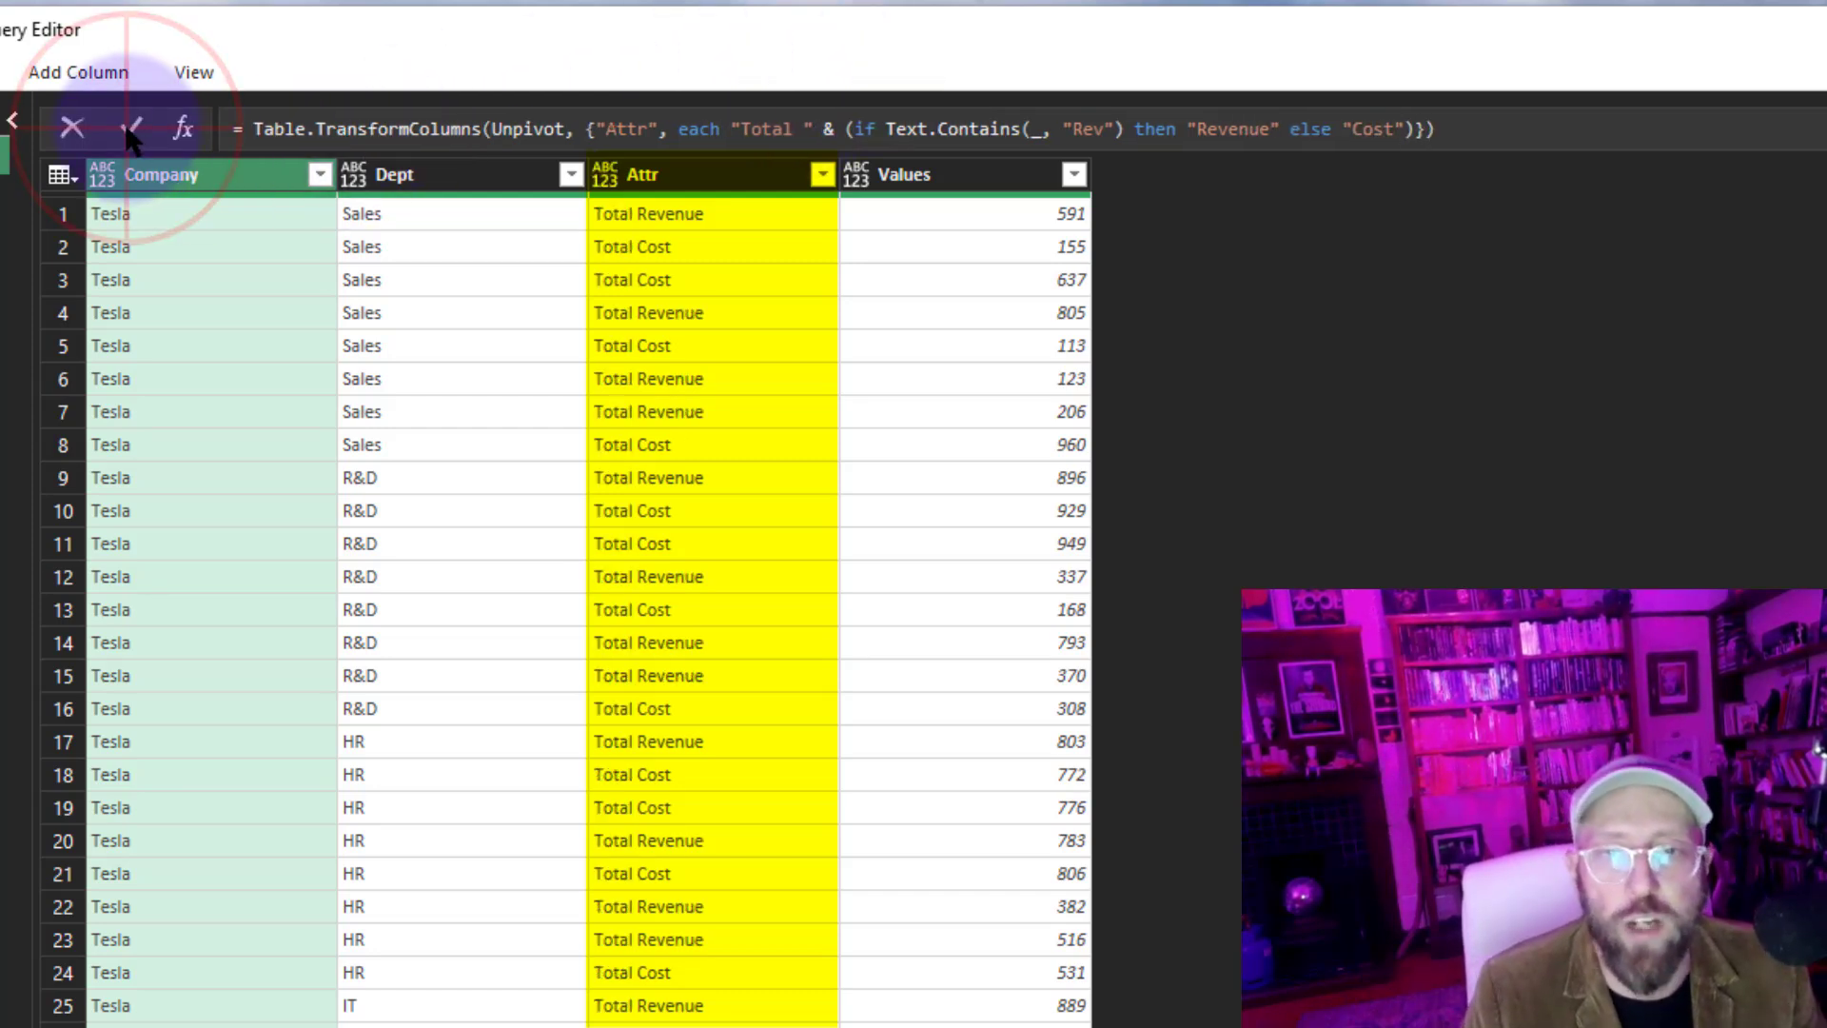
Check the relabelled Attr column and rename the applied step Custom1 as RevCost.
{"action": "left_click", "coordinate": [699, 220]}
{"action": "left_click", "coordinate": [672, 573]}
{"action": "scroll", "coordinate": [677, 843], "scroll_direction": "down", "scroll_amount": 1}
{"action": "scroll", "coordinate": [681, 863], "scroll_direction": "down", "scroll_amount": 15}
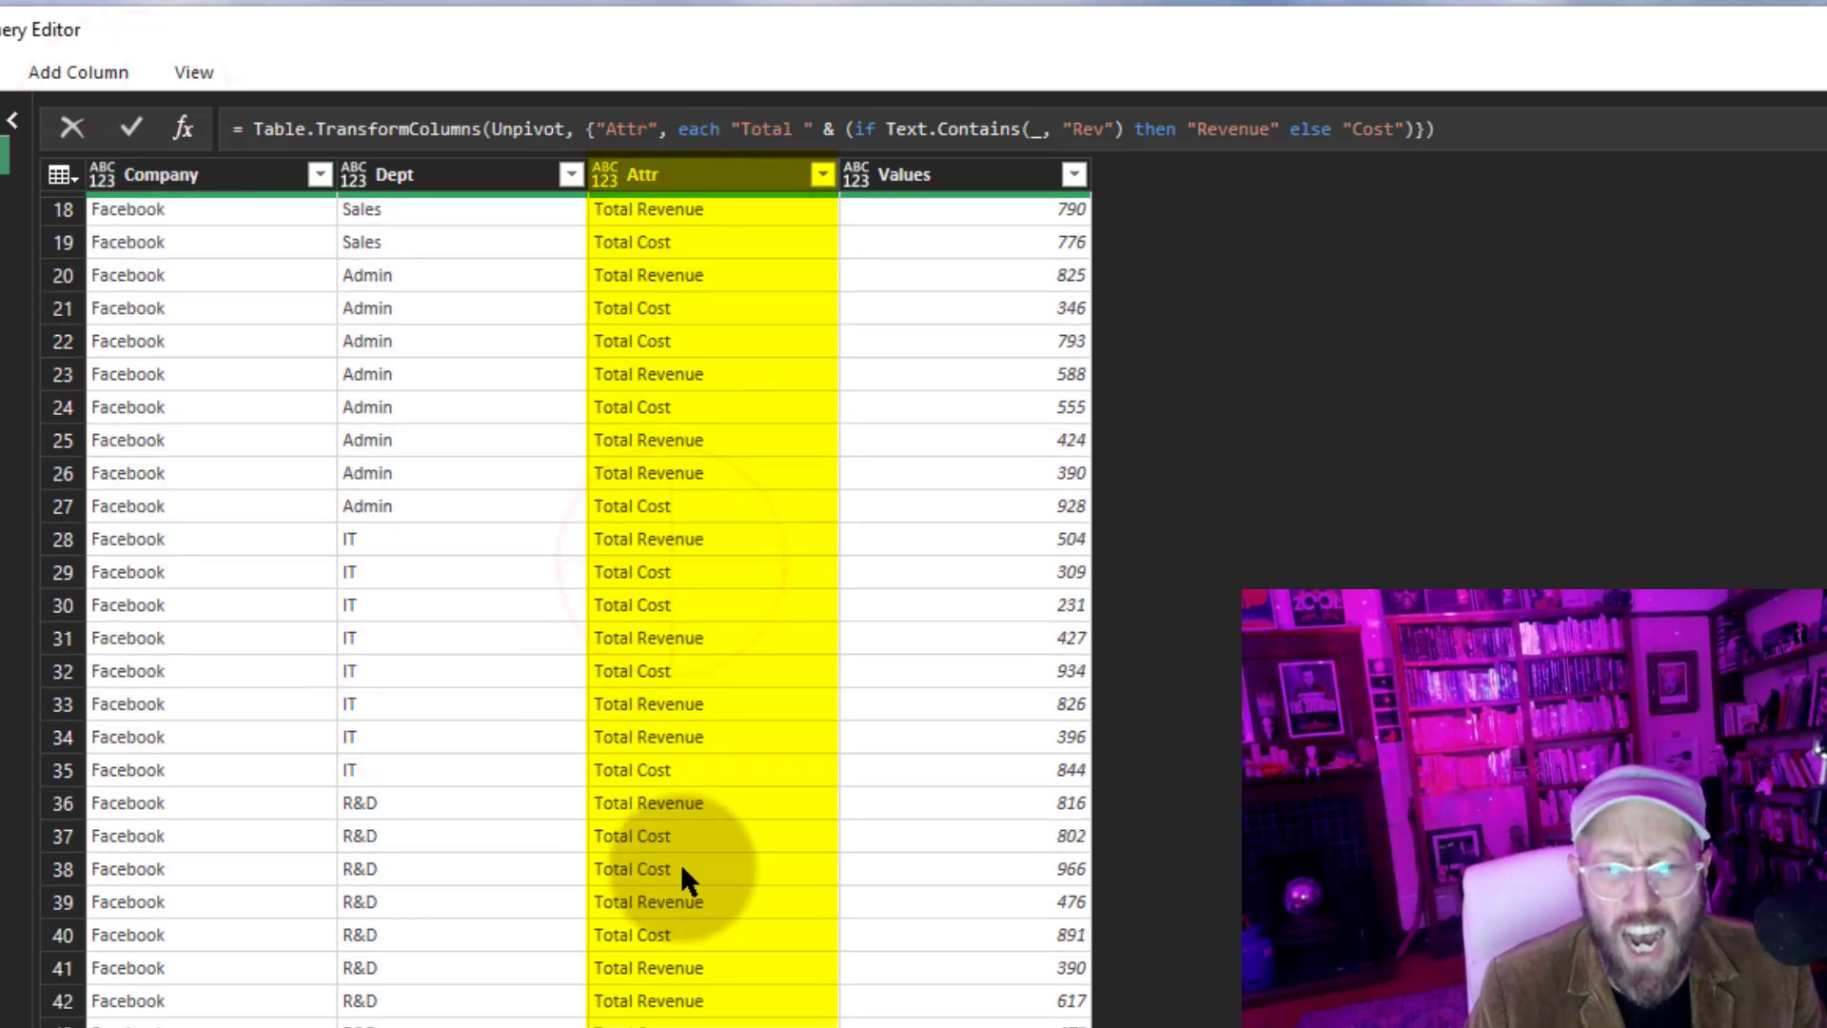
{"action": "scroll", "coordinate": [682, 864], "scroll_direction": "up", "scroll_amount": 20}
{"action": "key", "text": "F2"}
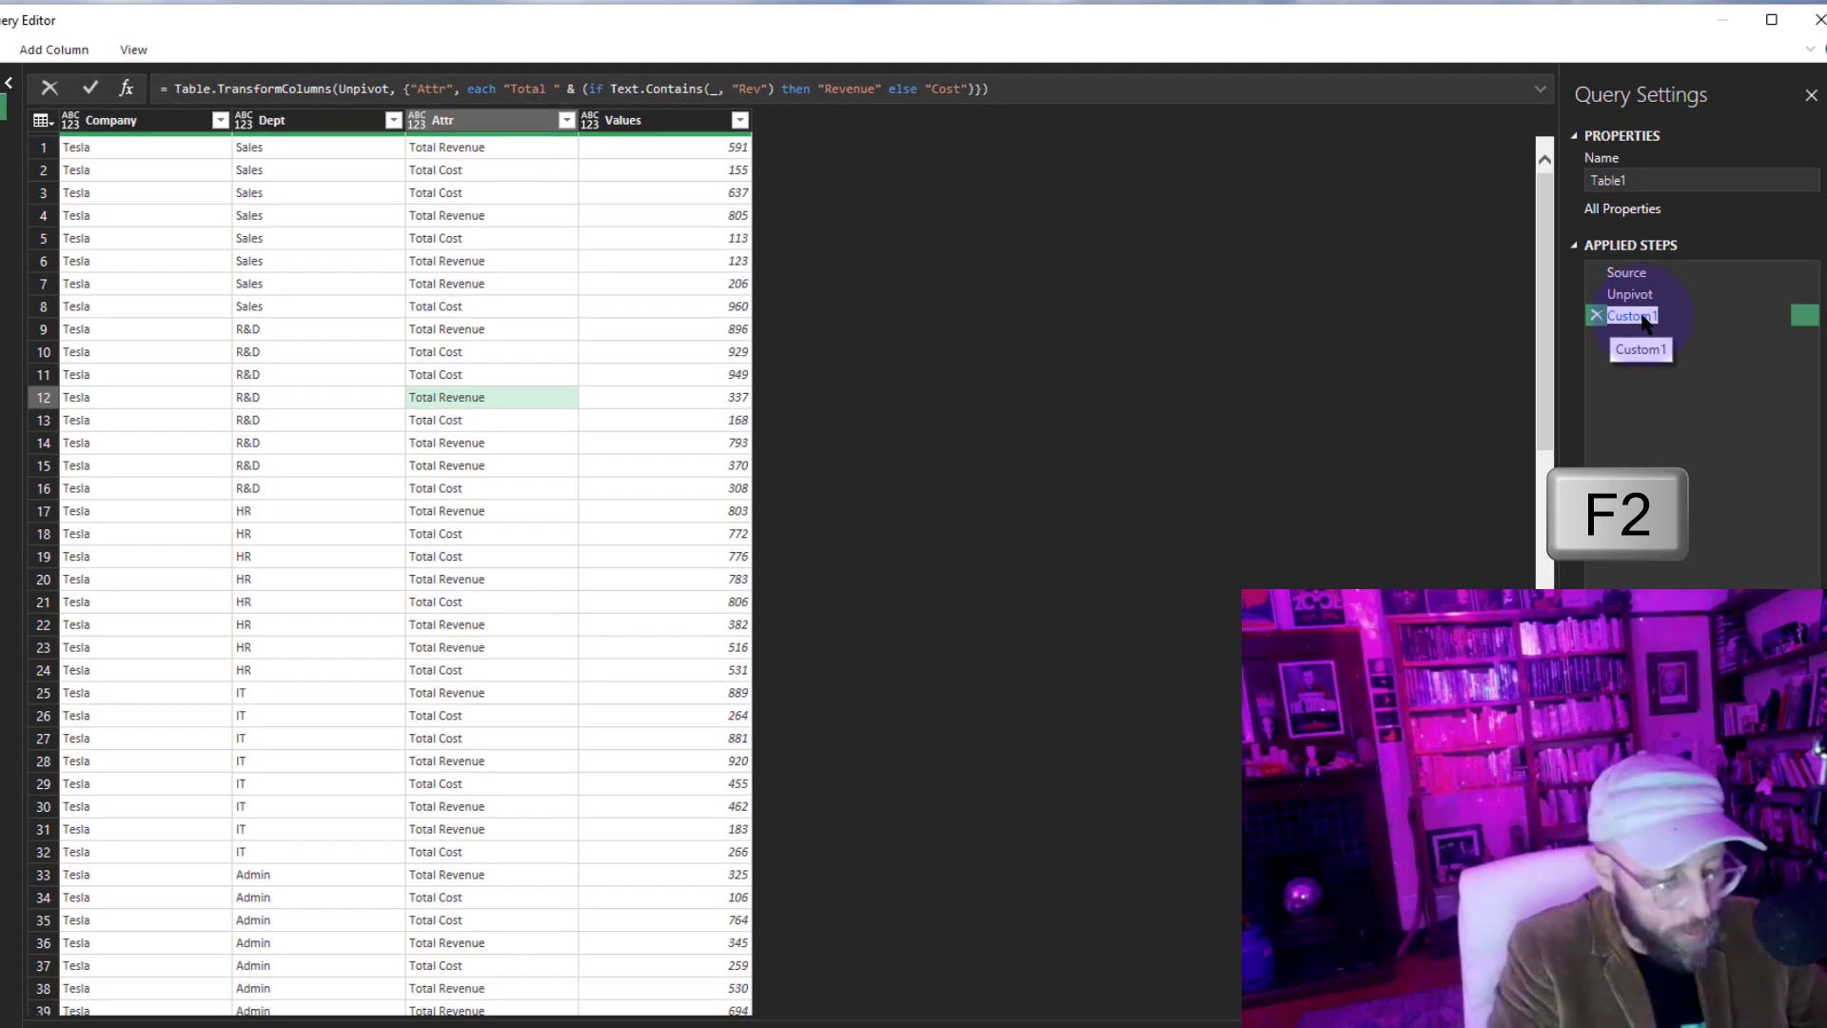
{"action": "type", "text": "RevCost"}
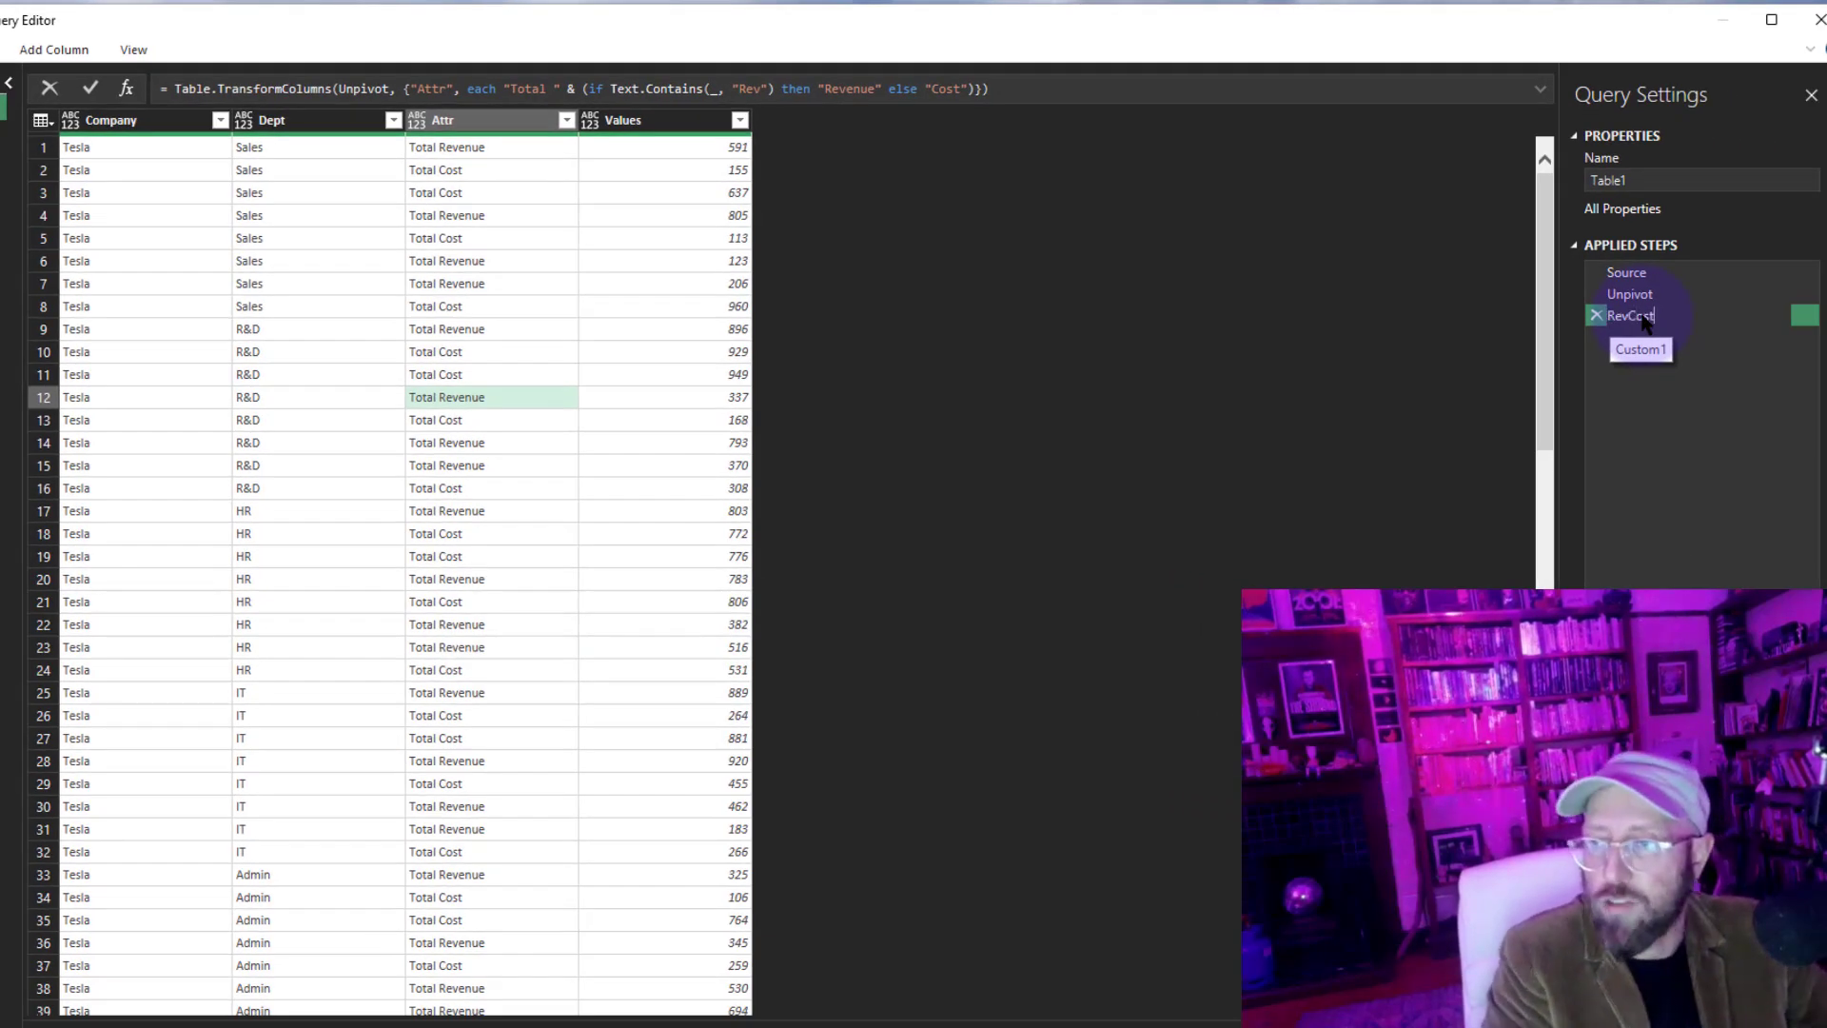
{"action": "key", "text": "Return"}
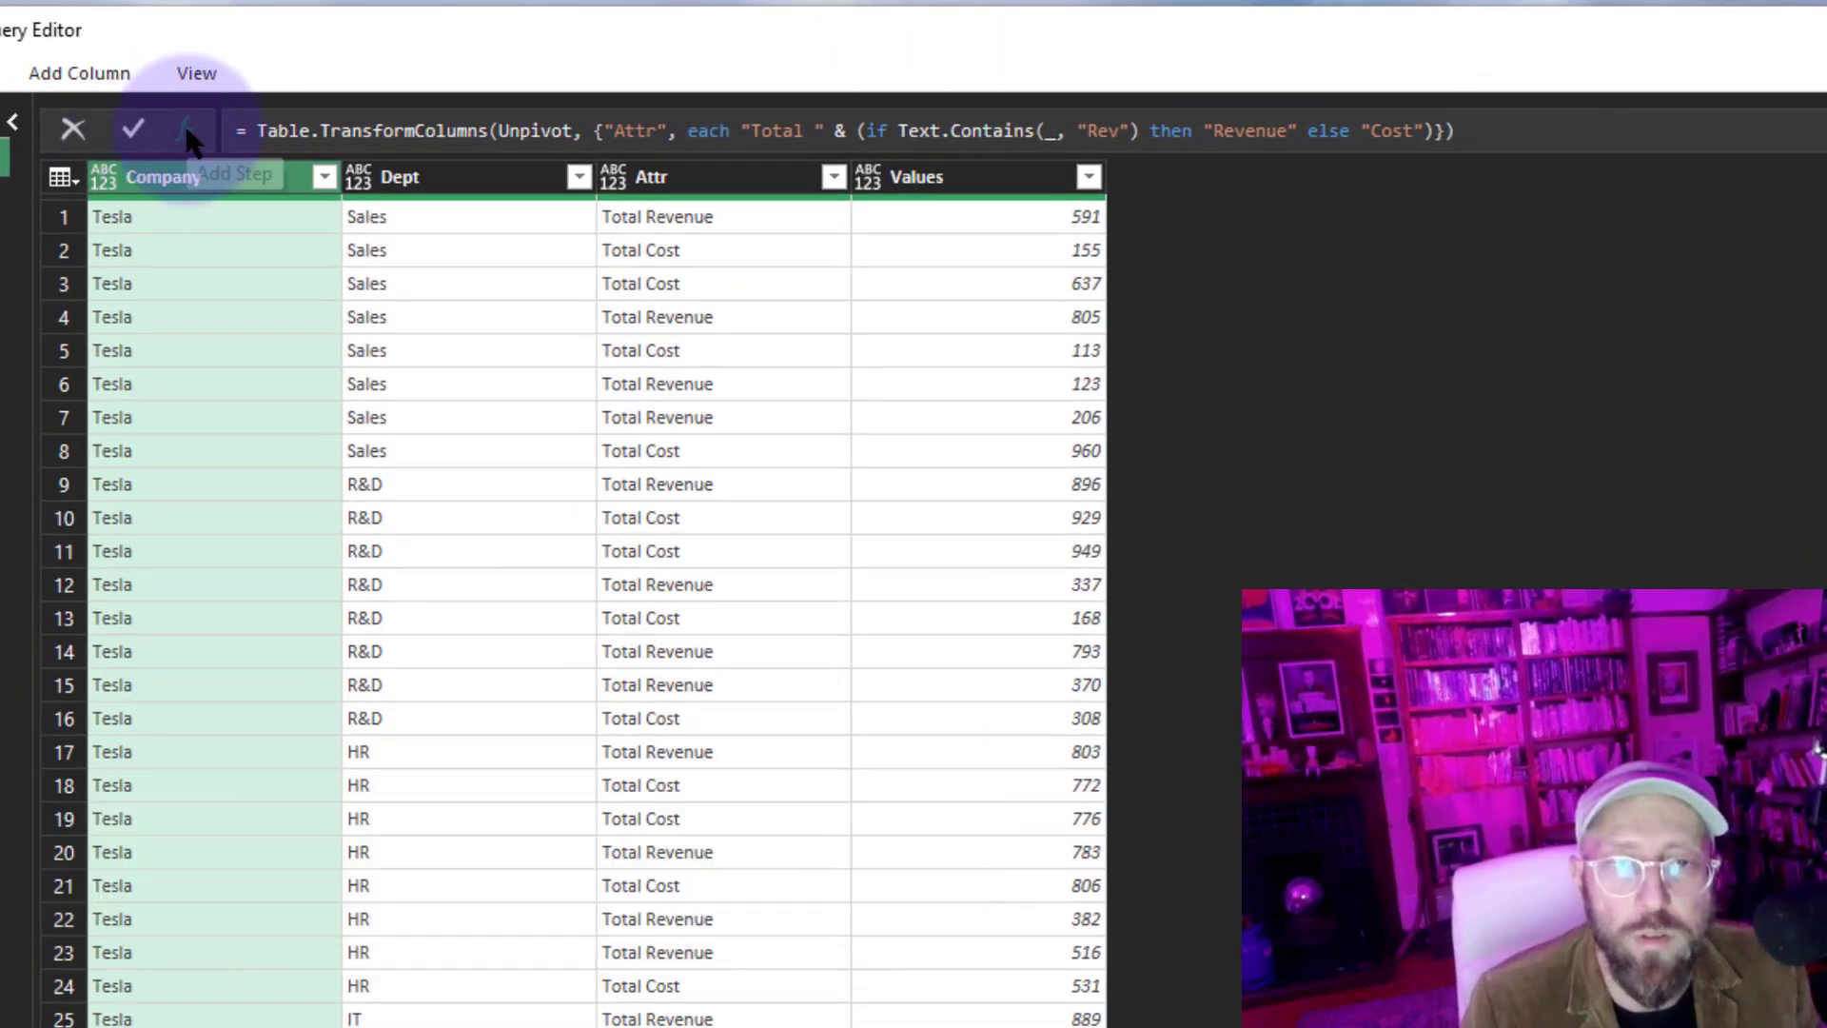
Add another formula step after RevCost and rename it Grouping.
{"action": "left_click", "coordinate": [179, 123]}
{"action": "key", "text": "F2"}
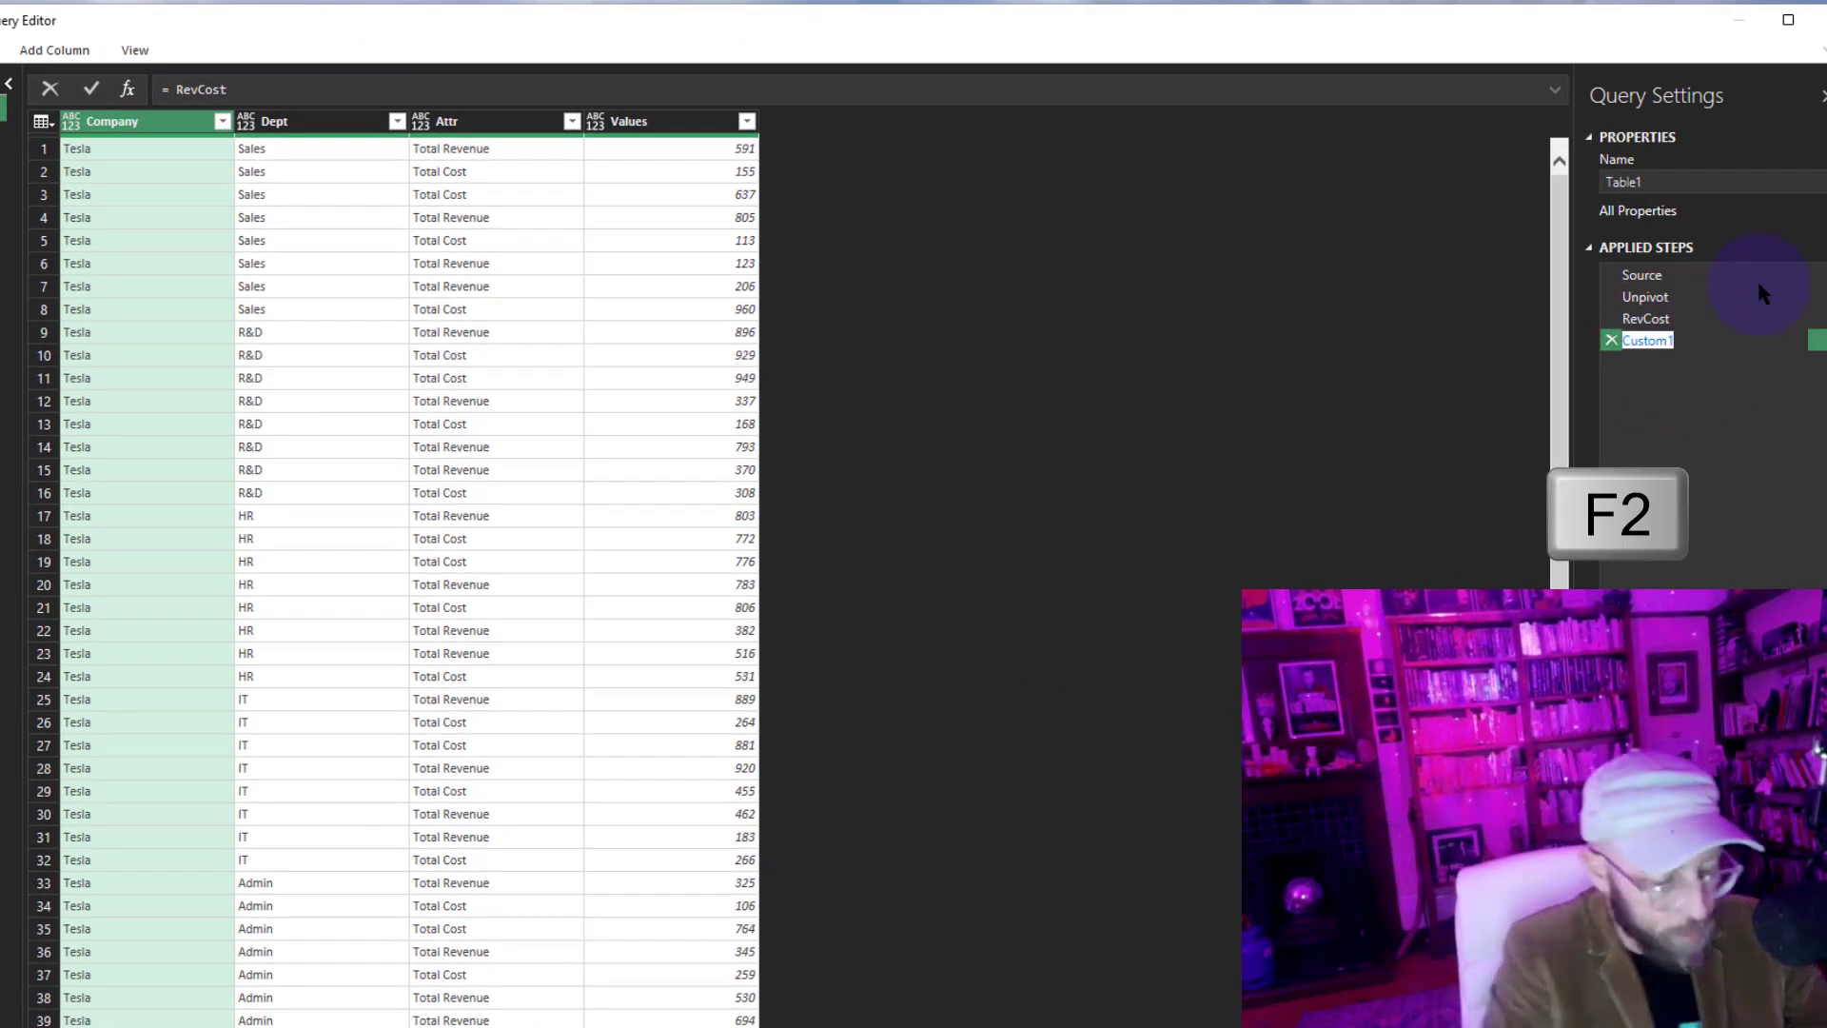
{"action": "type", "text": "Grouping"}
{"action": "key", "text": "Return"}
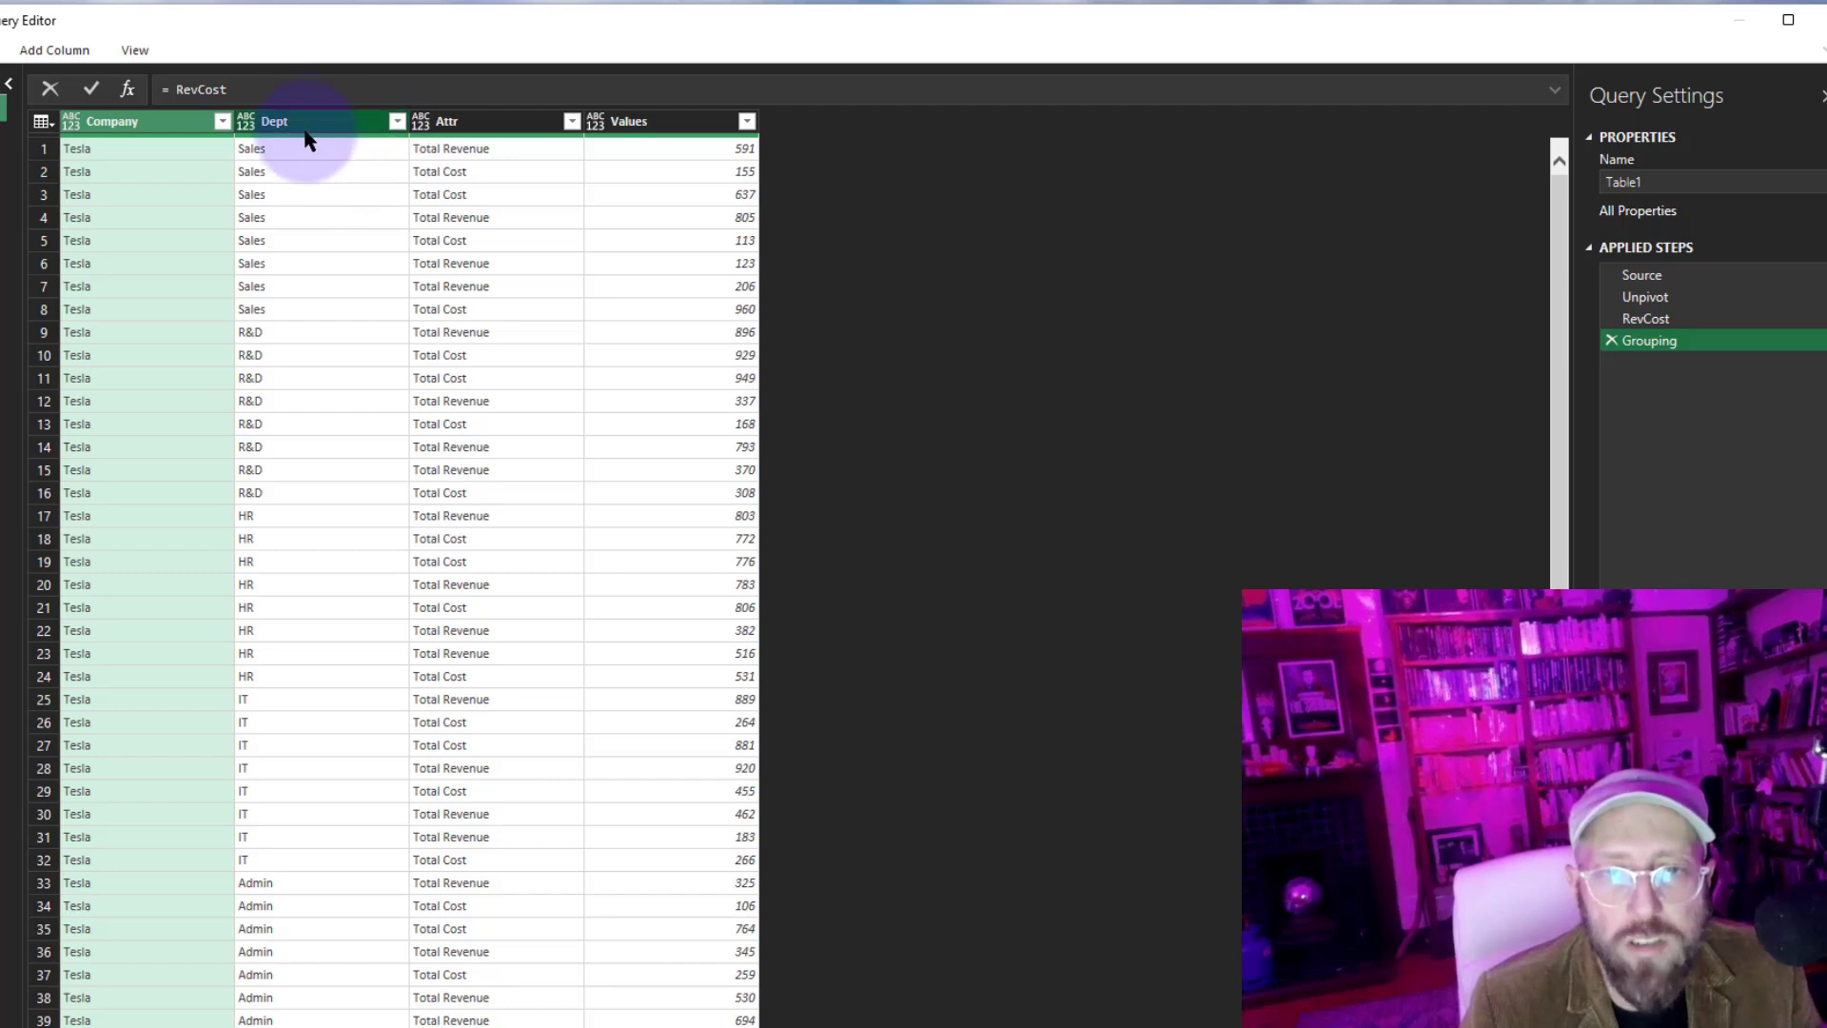
In the query's full M code, break the line after "Grouping =" and add the comment //remove column.
{"action": "left_click", "coordinate": [74, 50]}
{"action": "left_click", "coordinate": [176, 105]}
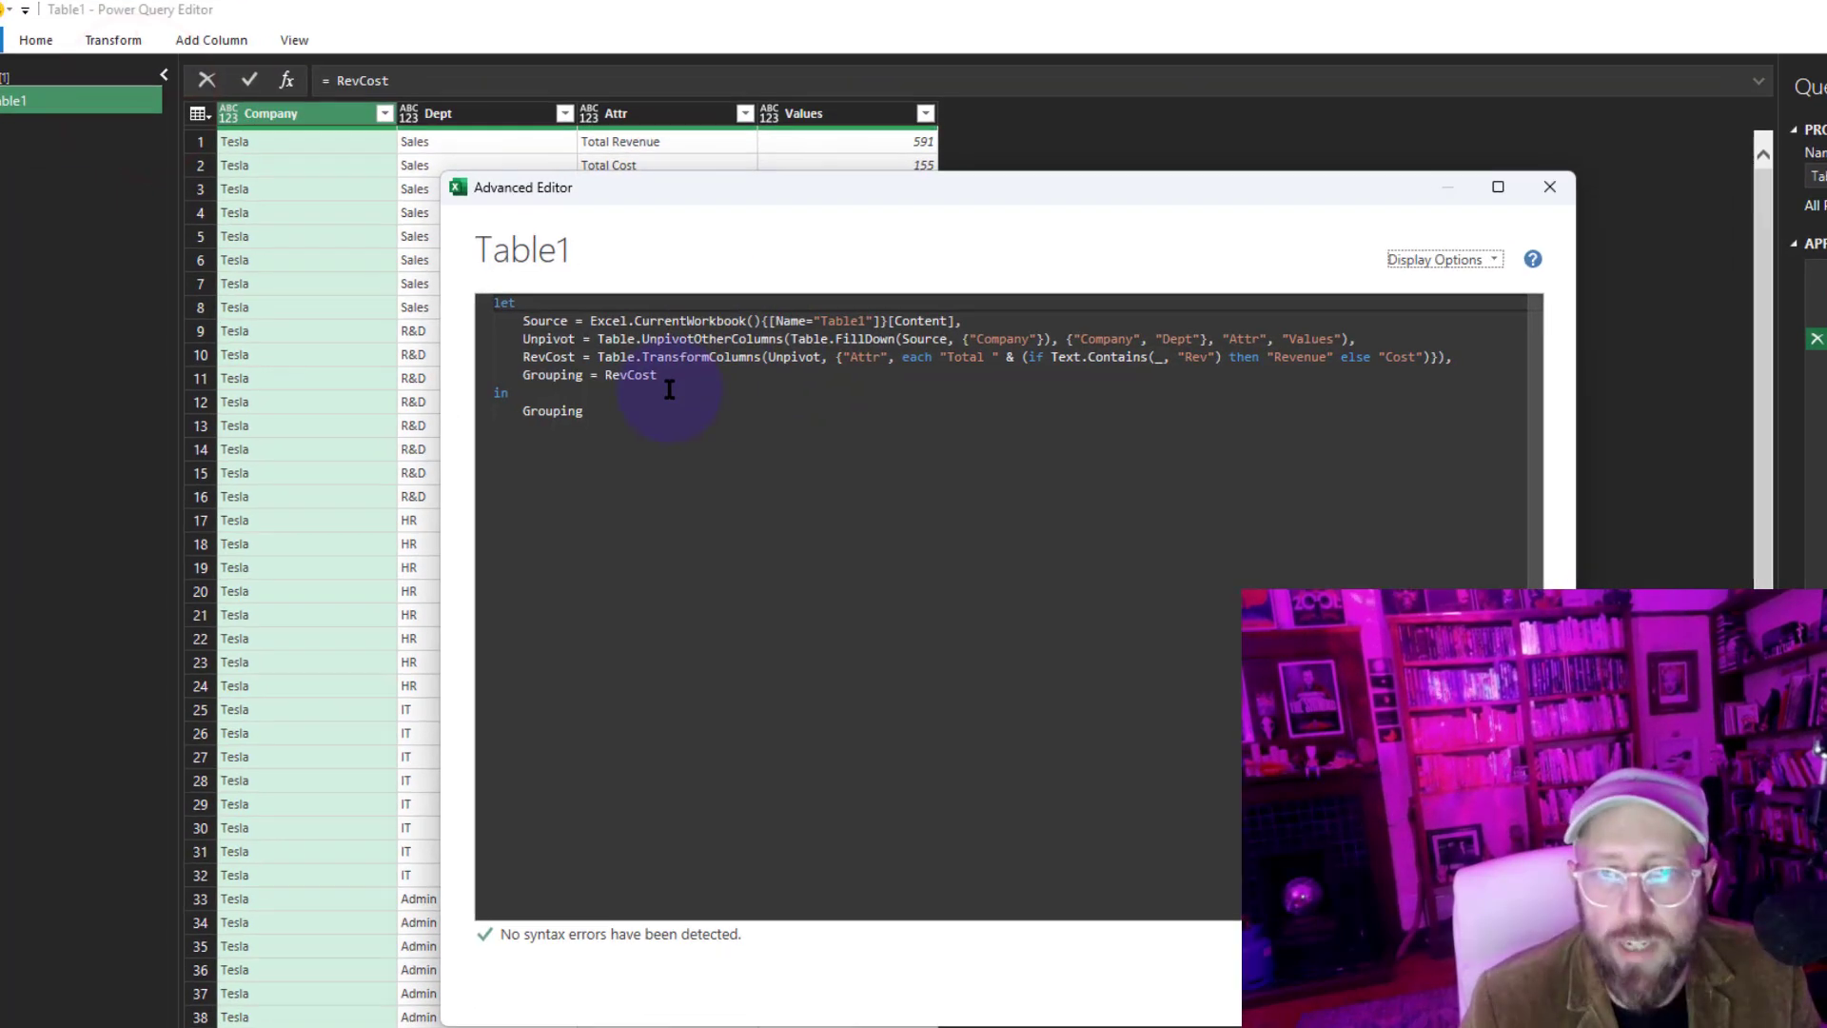
{"action": "left_click", "coordinate": [629, 374]}
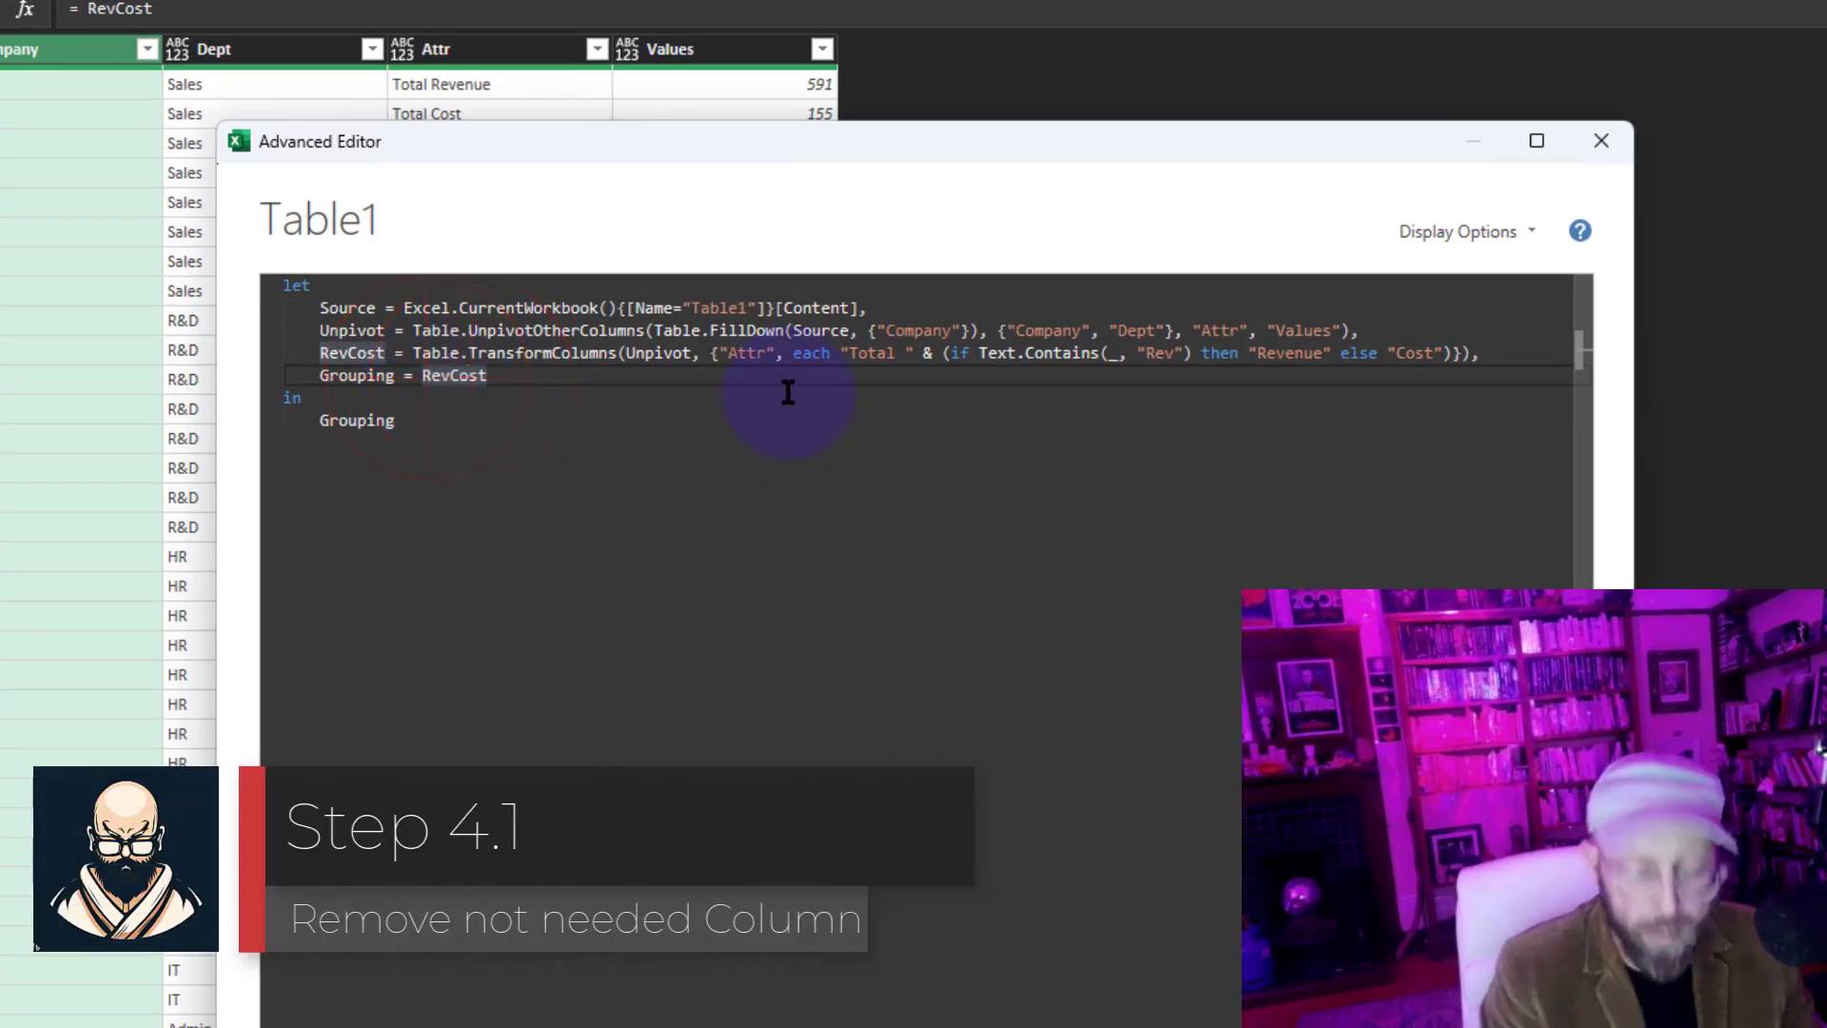
{"action": "left_click_drag", "start_coordinate": [502, 142], "coordinate": [1034, 30]}
{"action": "key", "text": "Return"}
{"action": "type", "text": "//remove "}
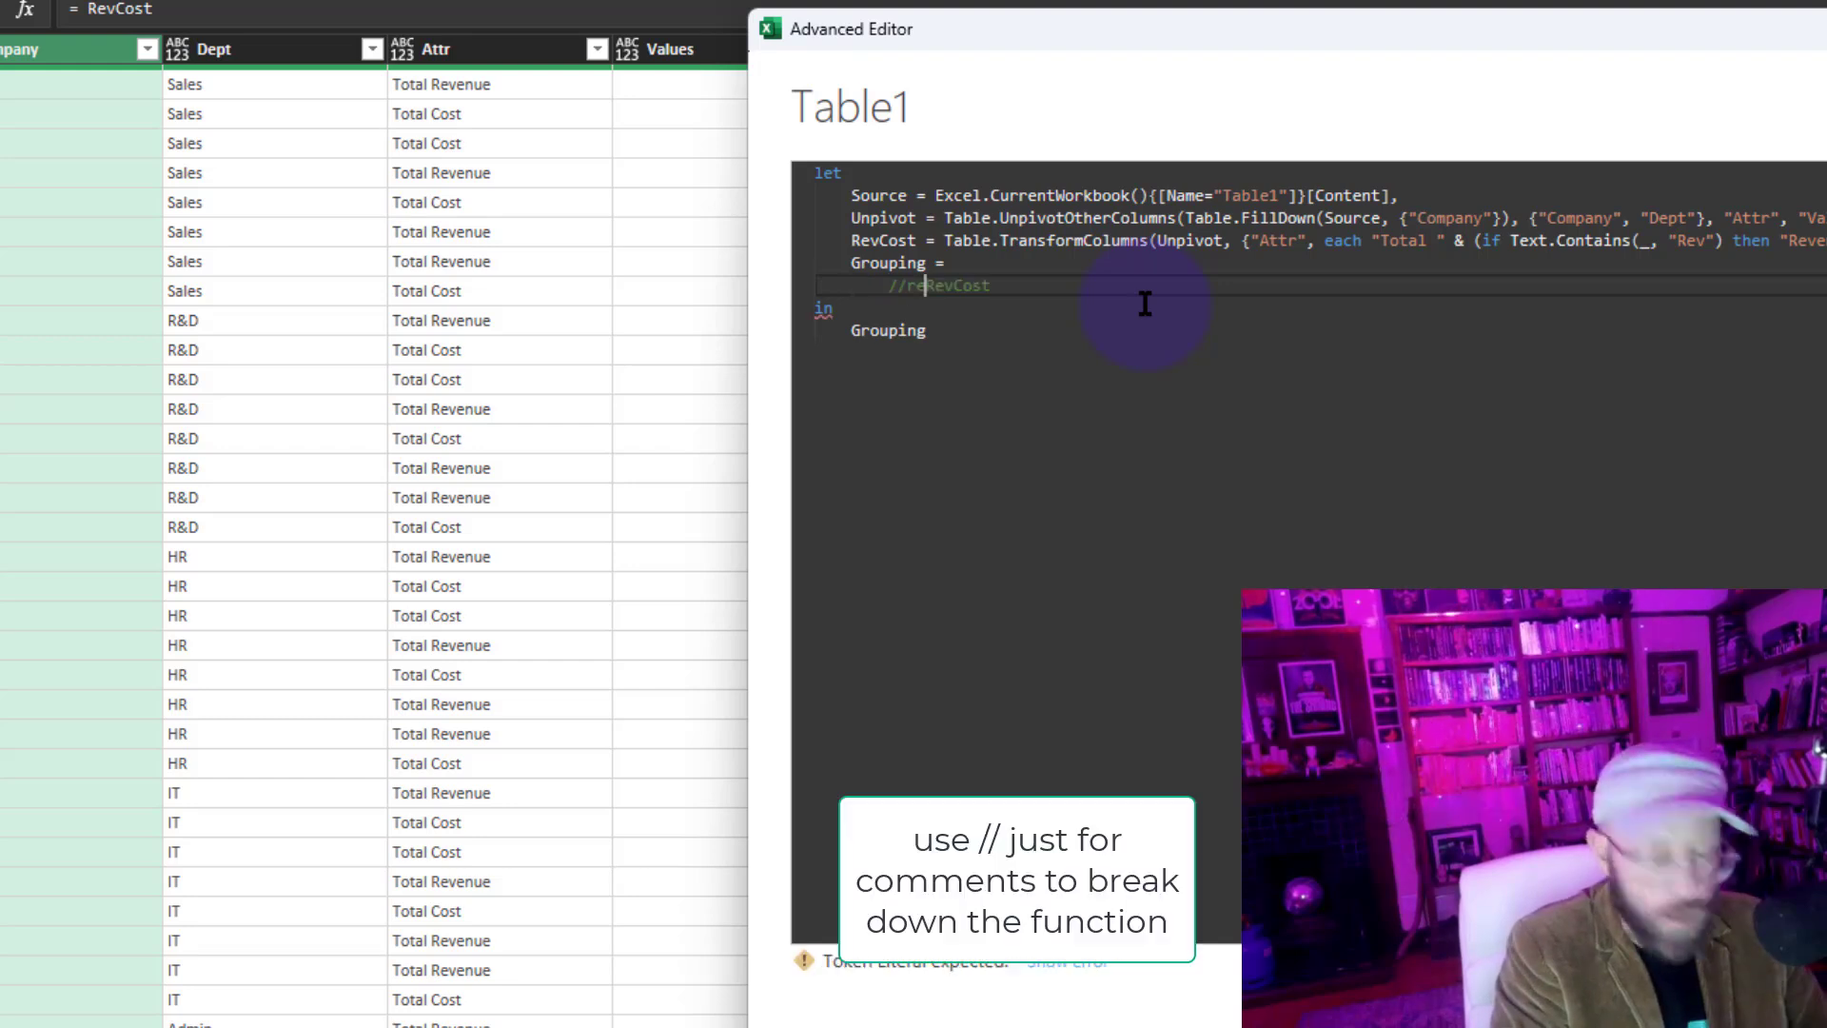
{"action": "type", "text": "column"}
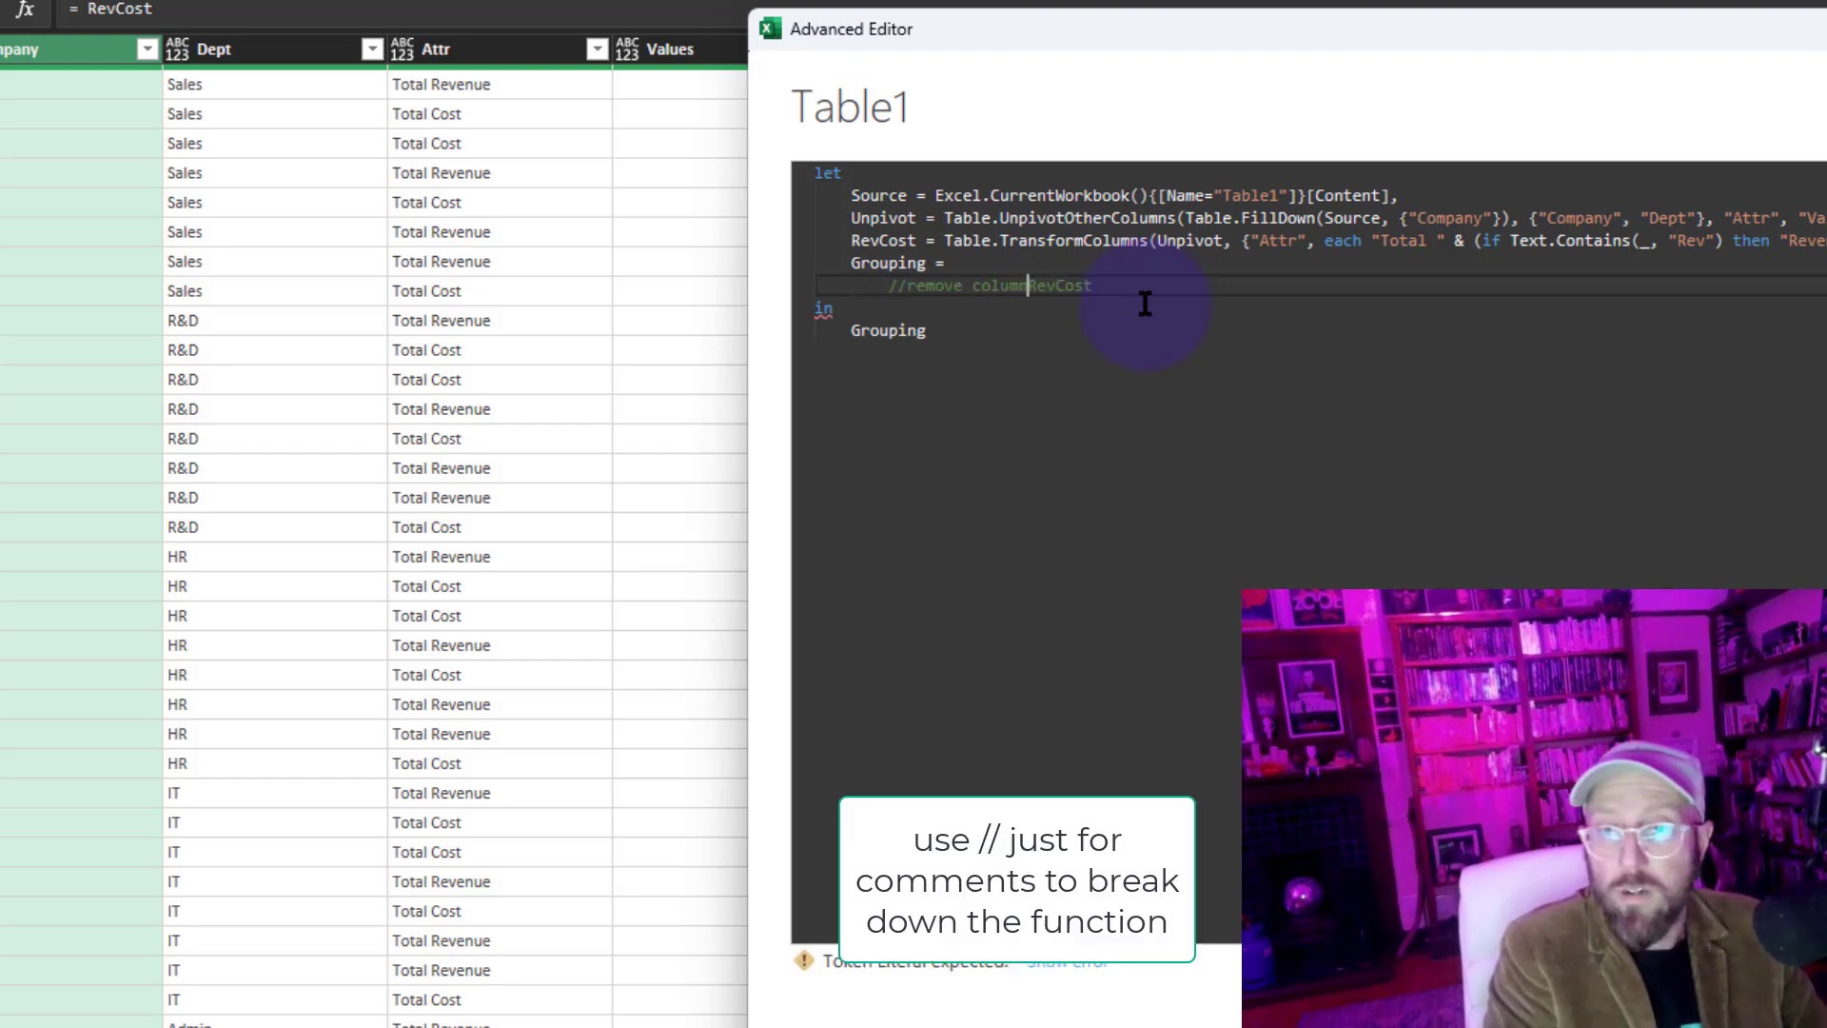
Below the comment, wrap RevCost in Table.RemoveColumns to drop the "Dept" column, and save the query code.
{"action": "key", "text": "Return"}
{"action": "type", "text": "table"}
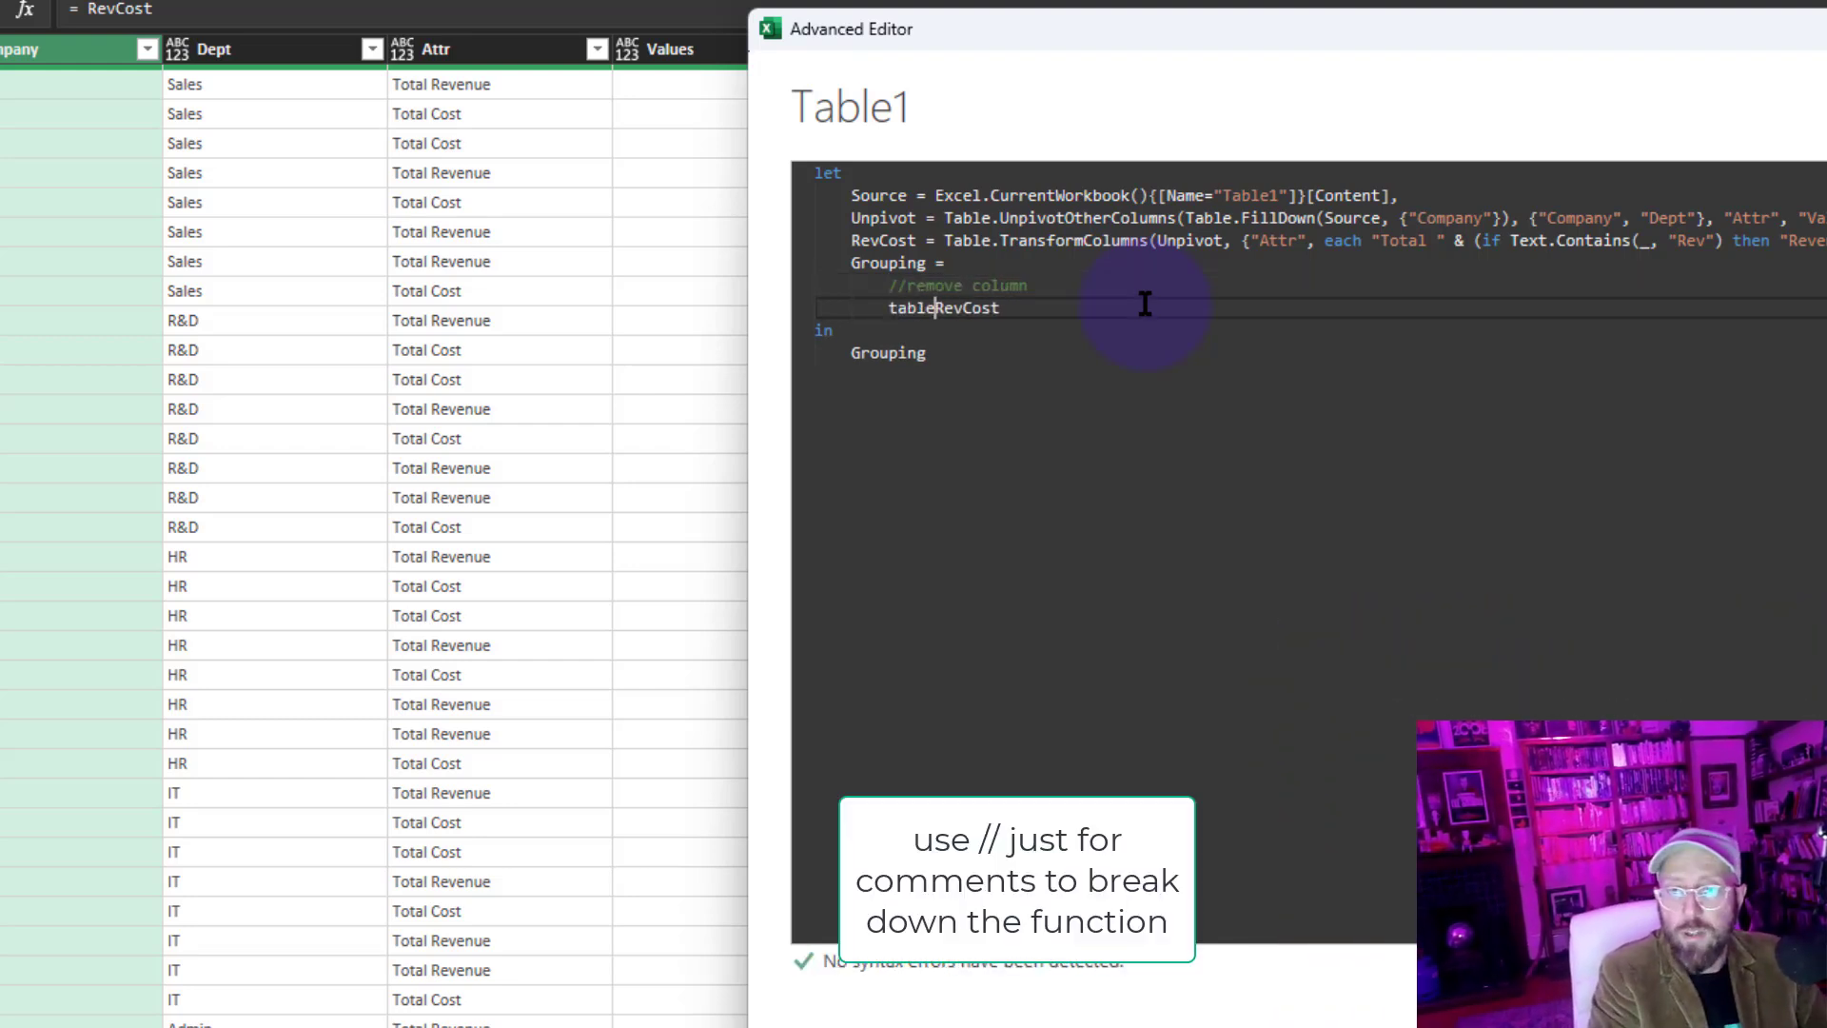
{"action": "type", "text": ".remove"}
{"action": "key", "text": "Tab"}
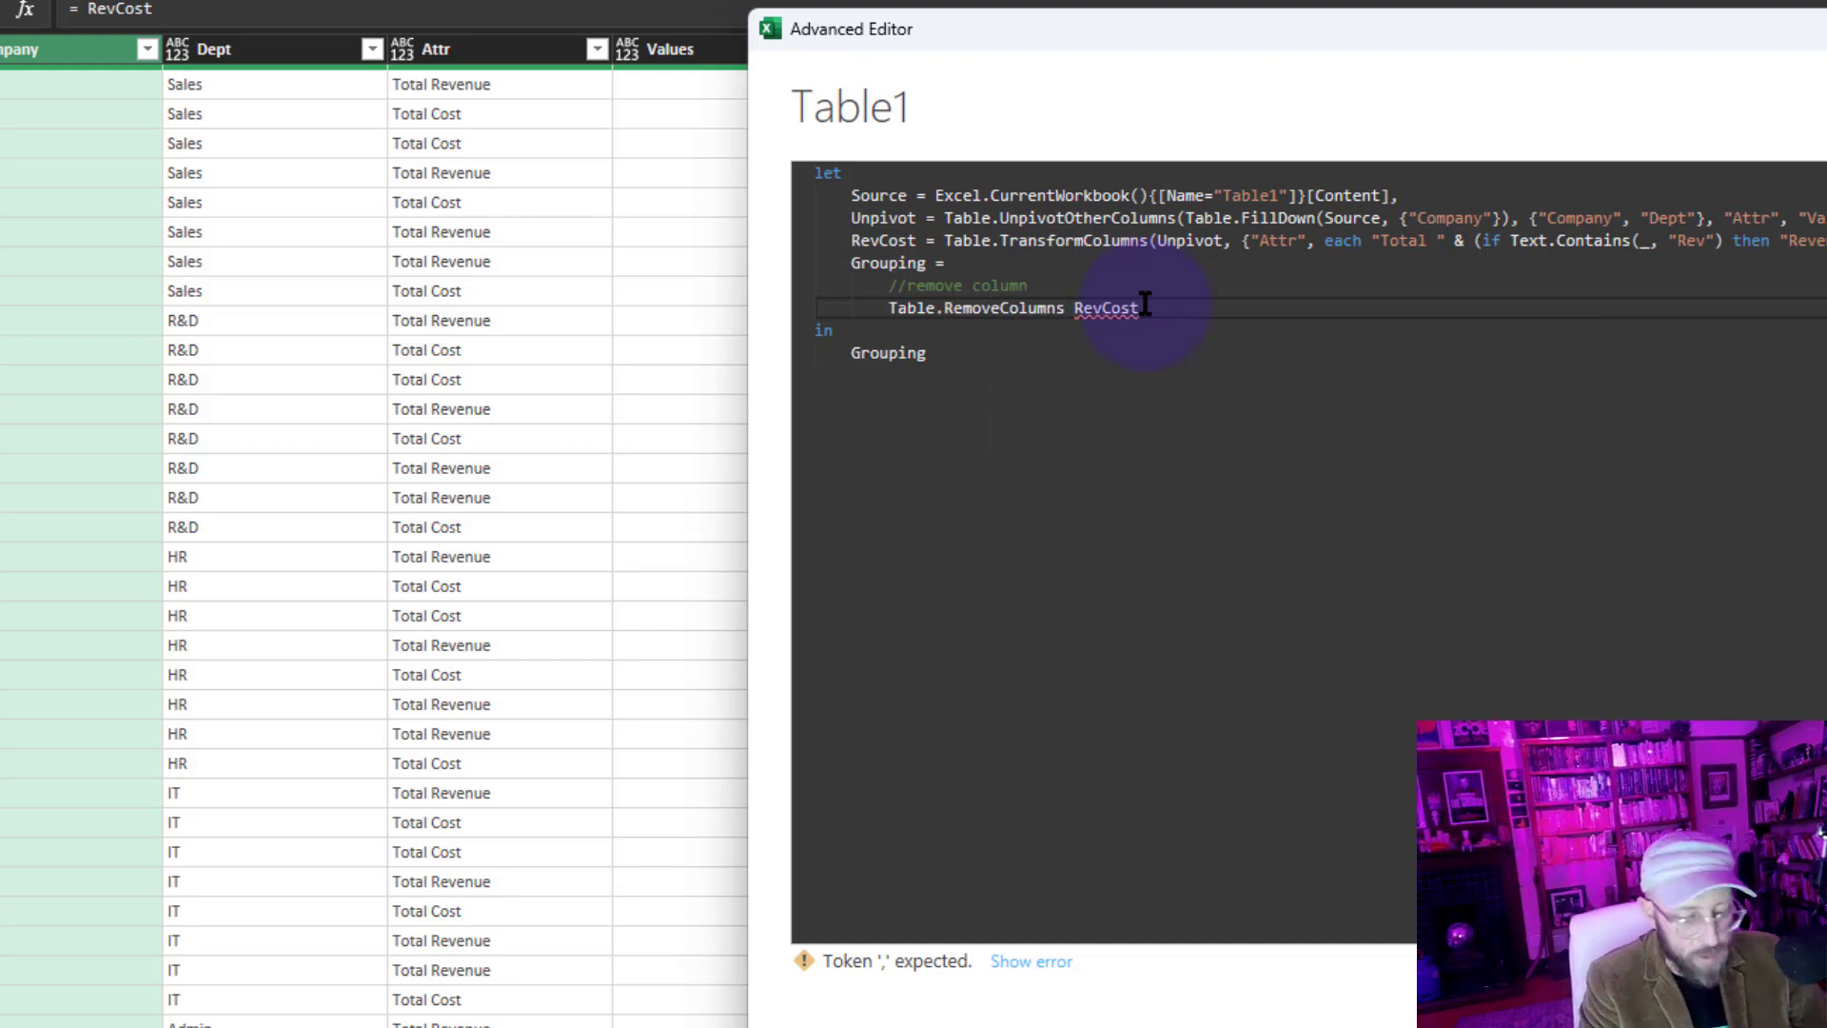
{"action": "key", "text": "BackSpace"}
{"action": "type", "text": "("}
{"action": "left_click", "coordinate": [1144, 303]}
{"action": "type", "text": ", \""}
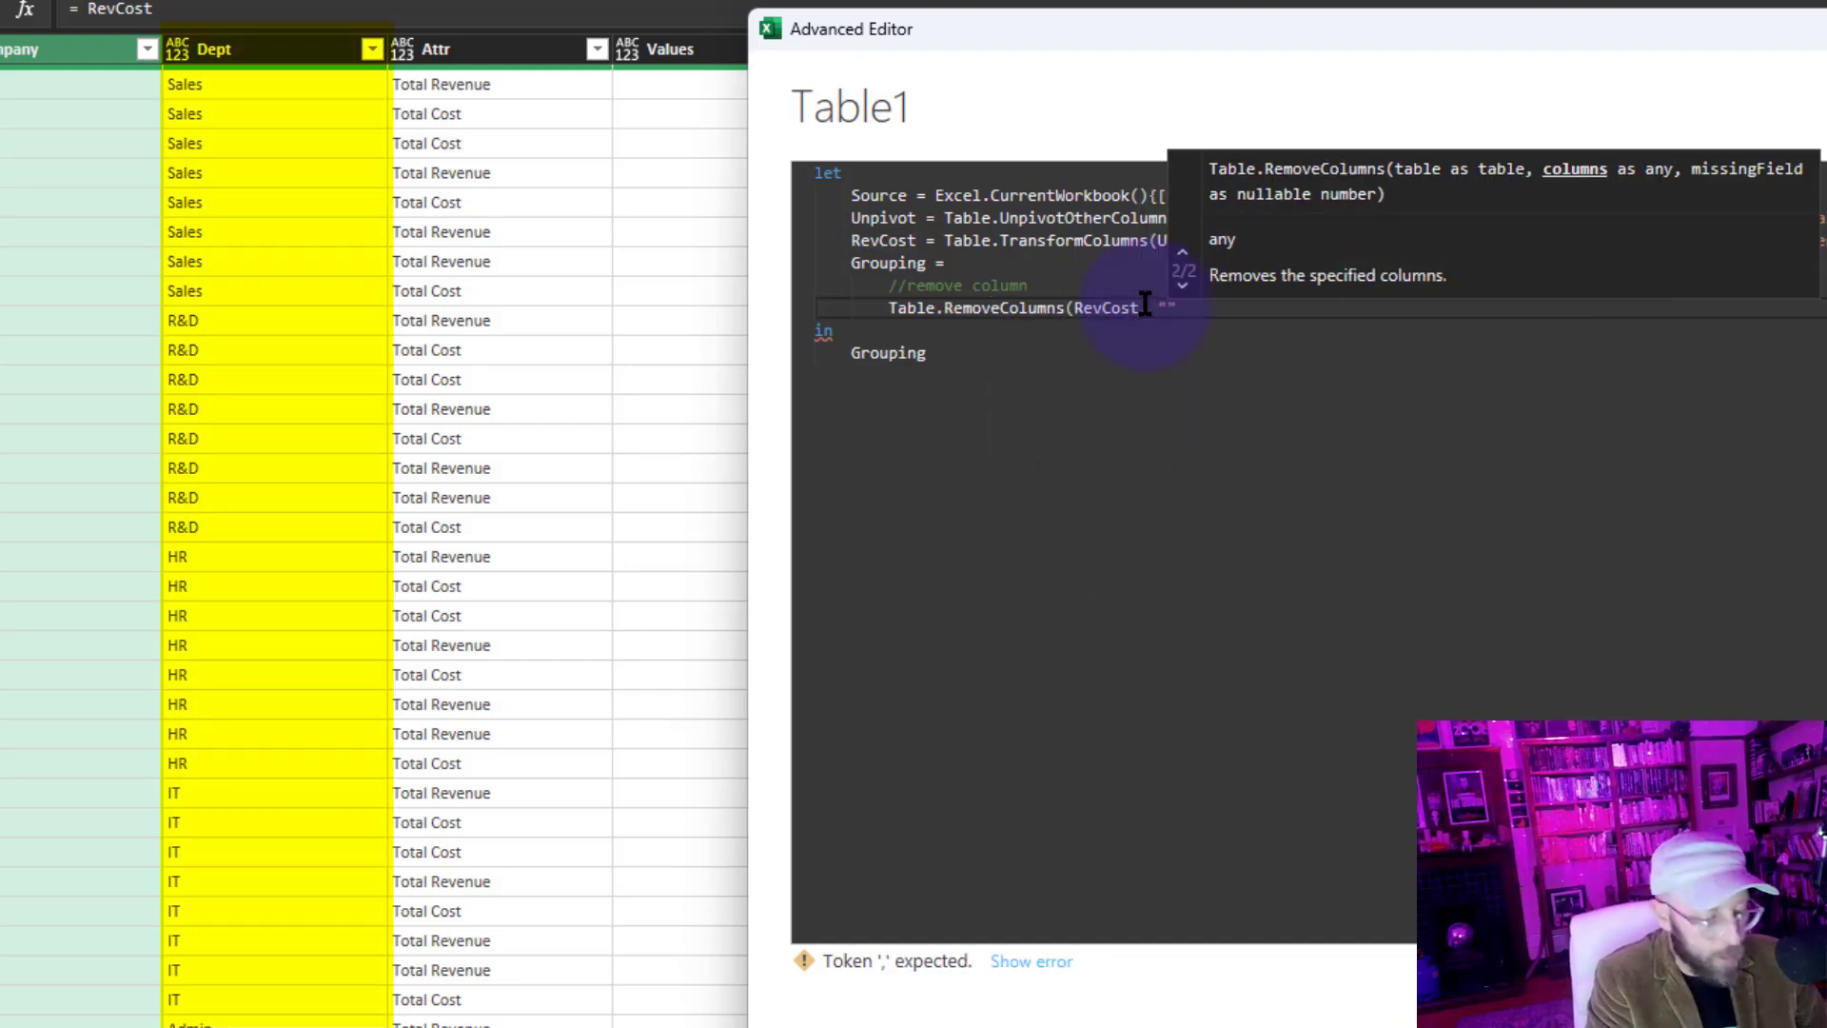
{"action": "type", "text": "Dept\""}
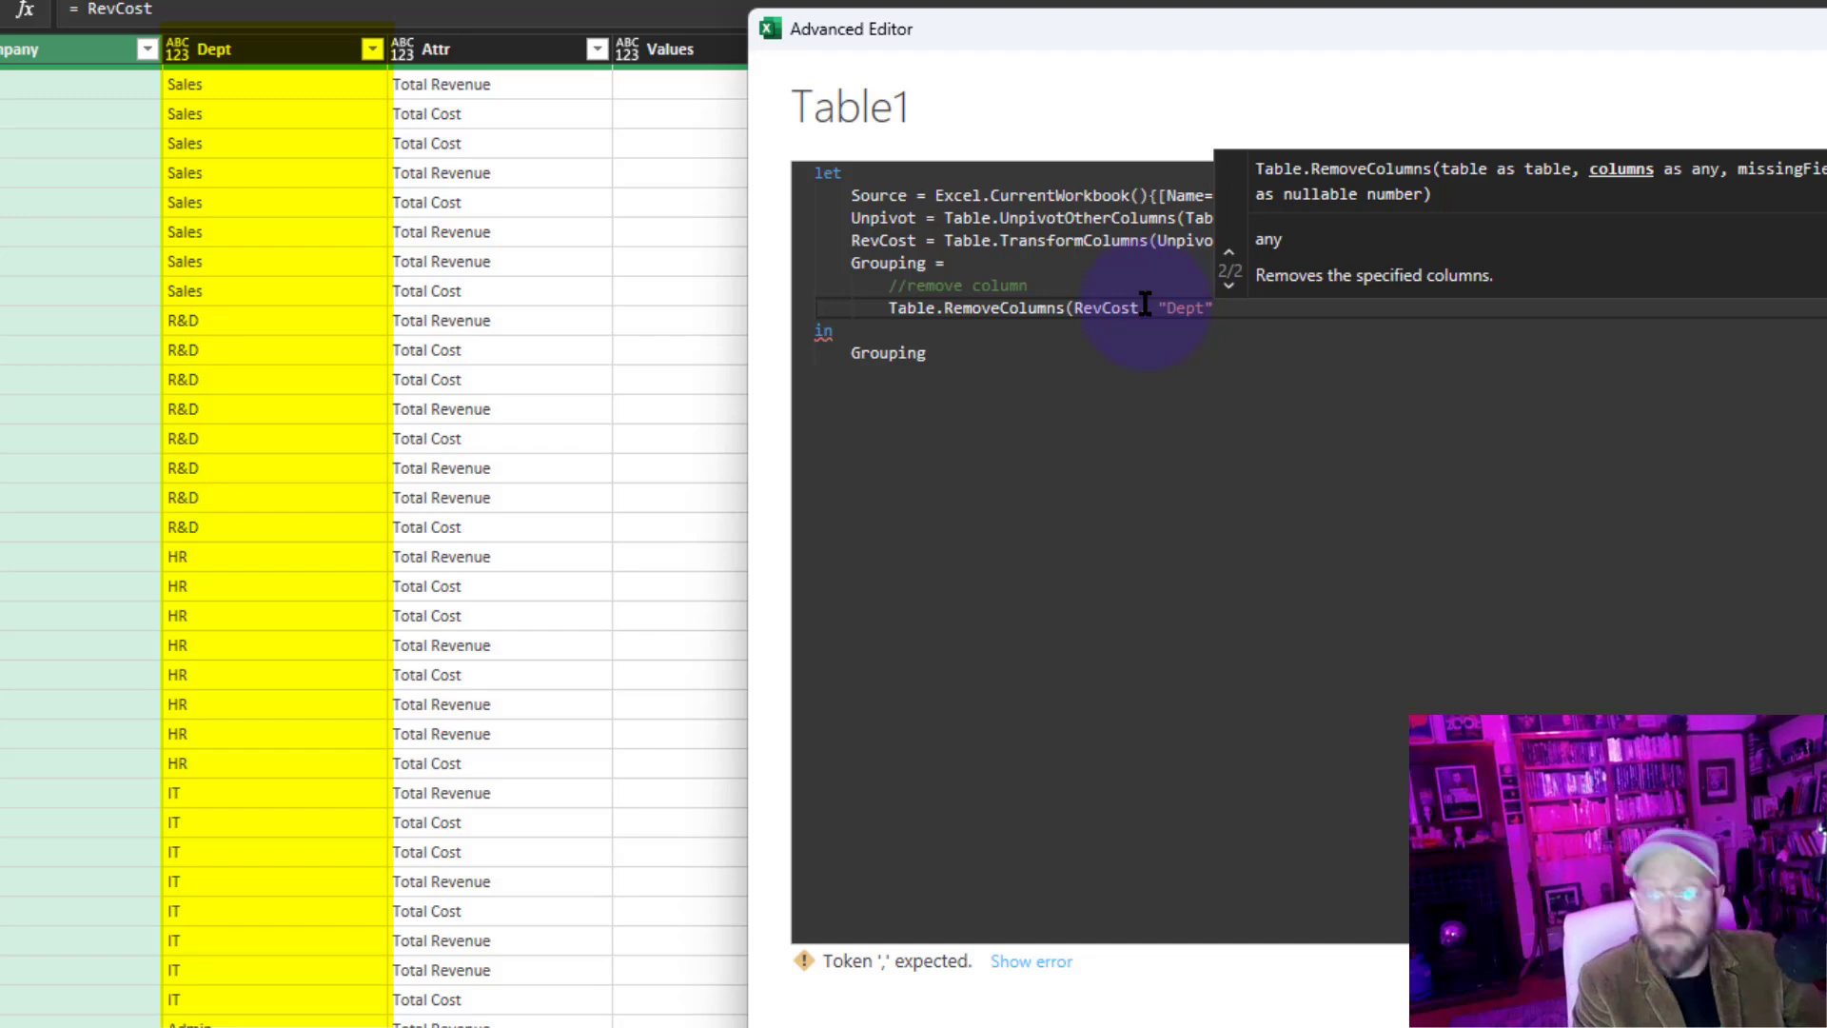
{"action": "type", "text": ")"}
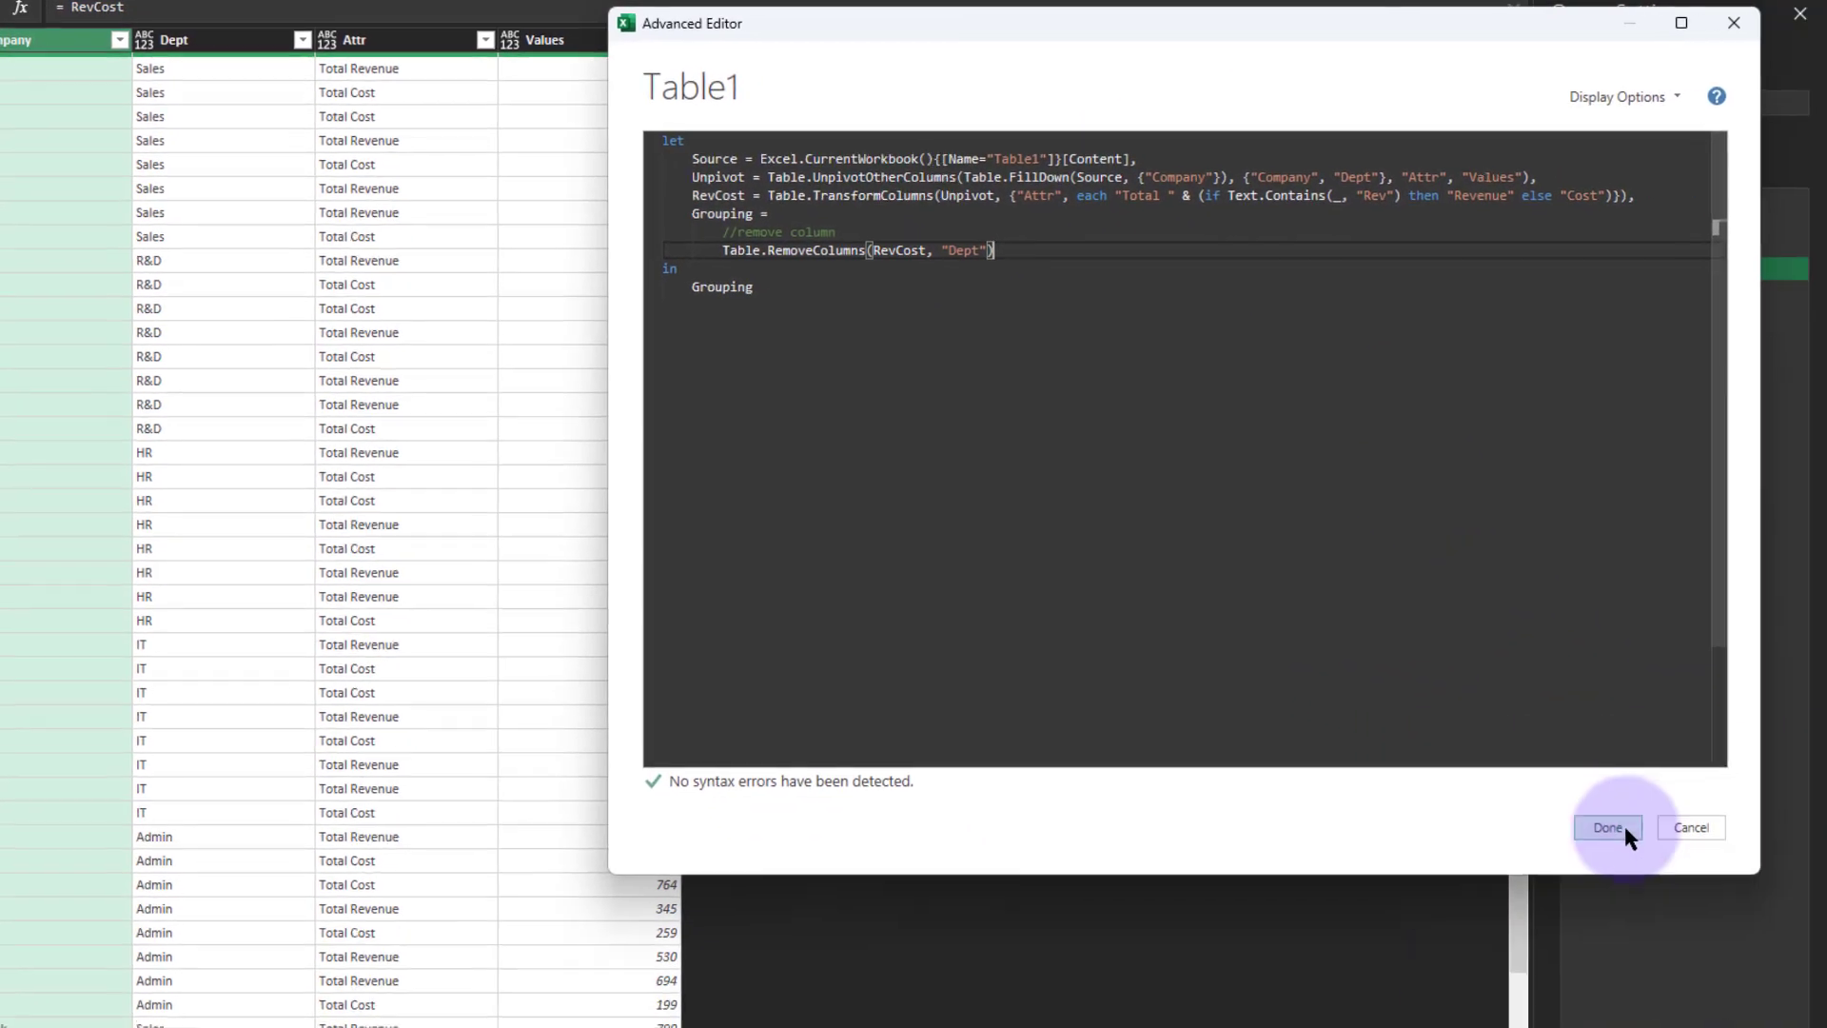
{"action": "left_click", "coordinate": [1611, 831]}
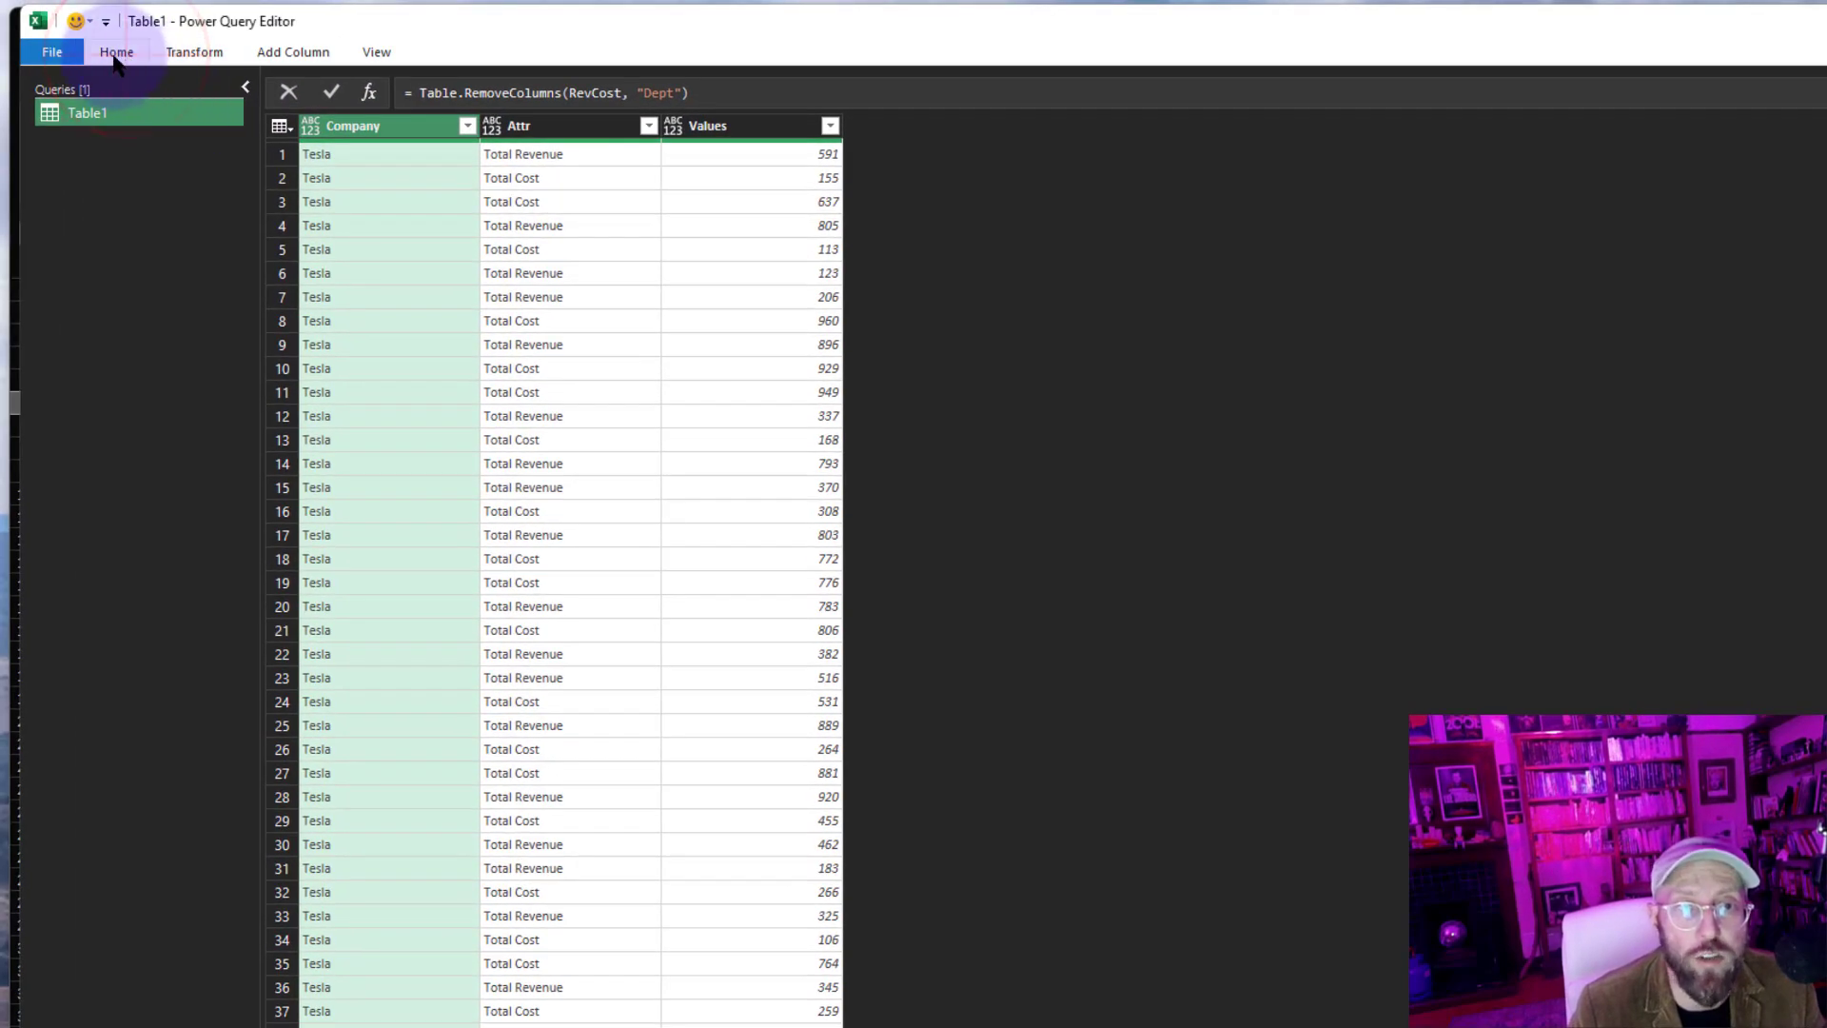
Reopen the query's full M code and insert a //pivot comment line directly below "Grouping =".
{"action": "left_click", "coordinate": [114, 54]}
{"action": "left_click", "coordinate": [193, 102]}
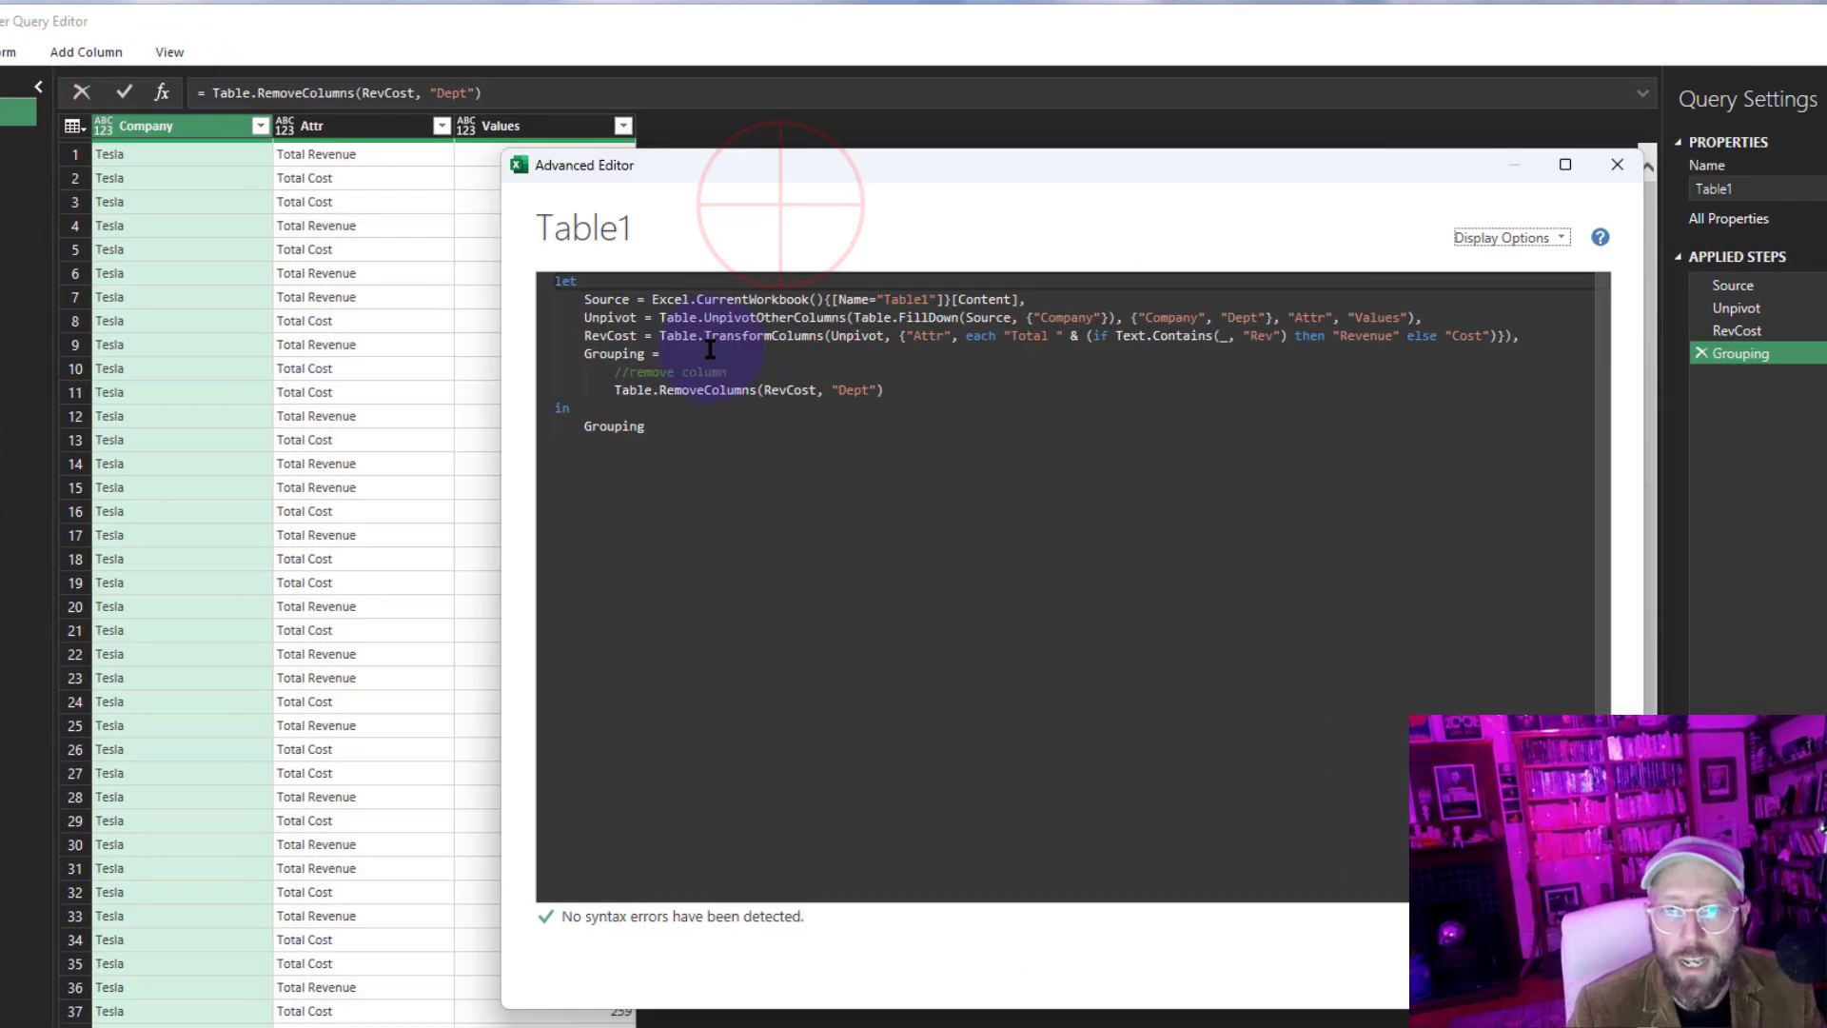
{"action": "left_click", "coordinate": [710, 349]}
{"action": "key", "text": "Return"}
{"action": "type", "text": "//pivot"}
{"action": "key", "text": "Return"}
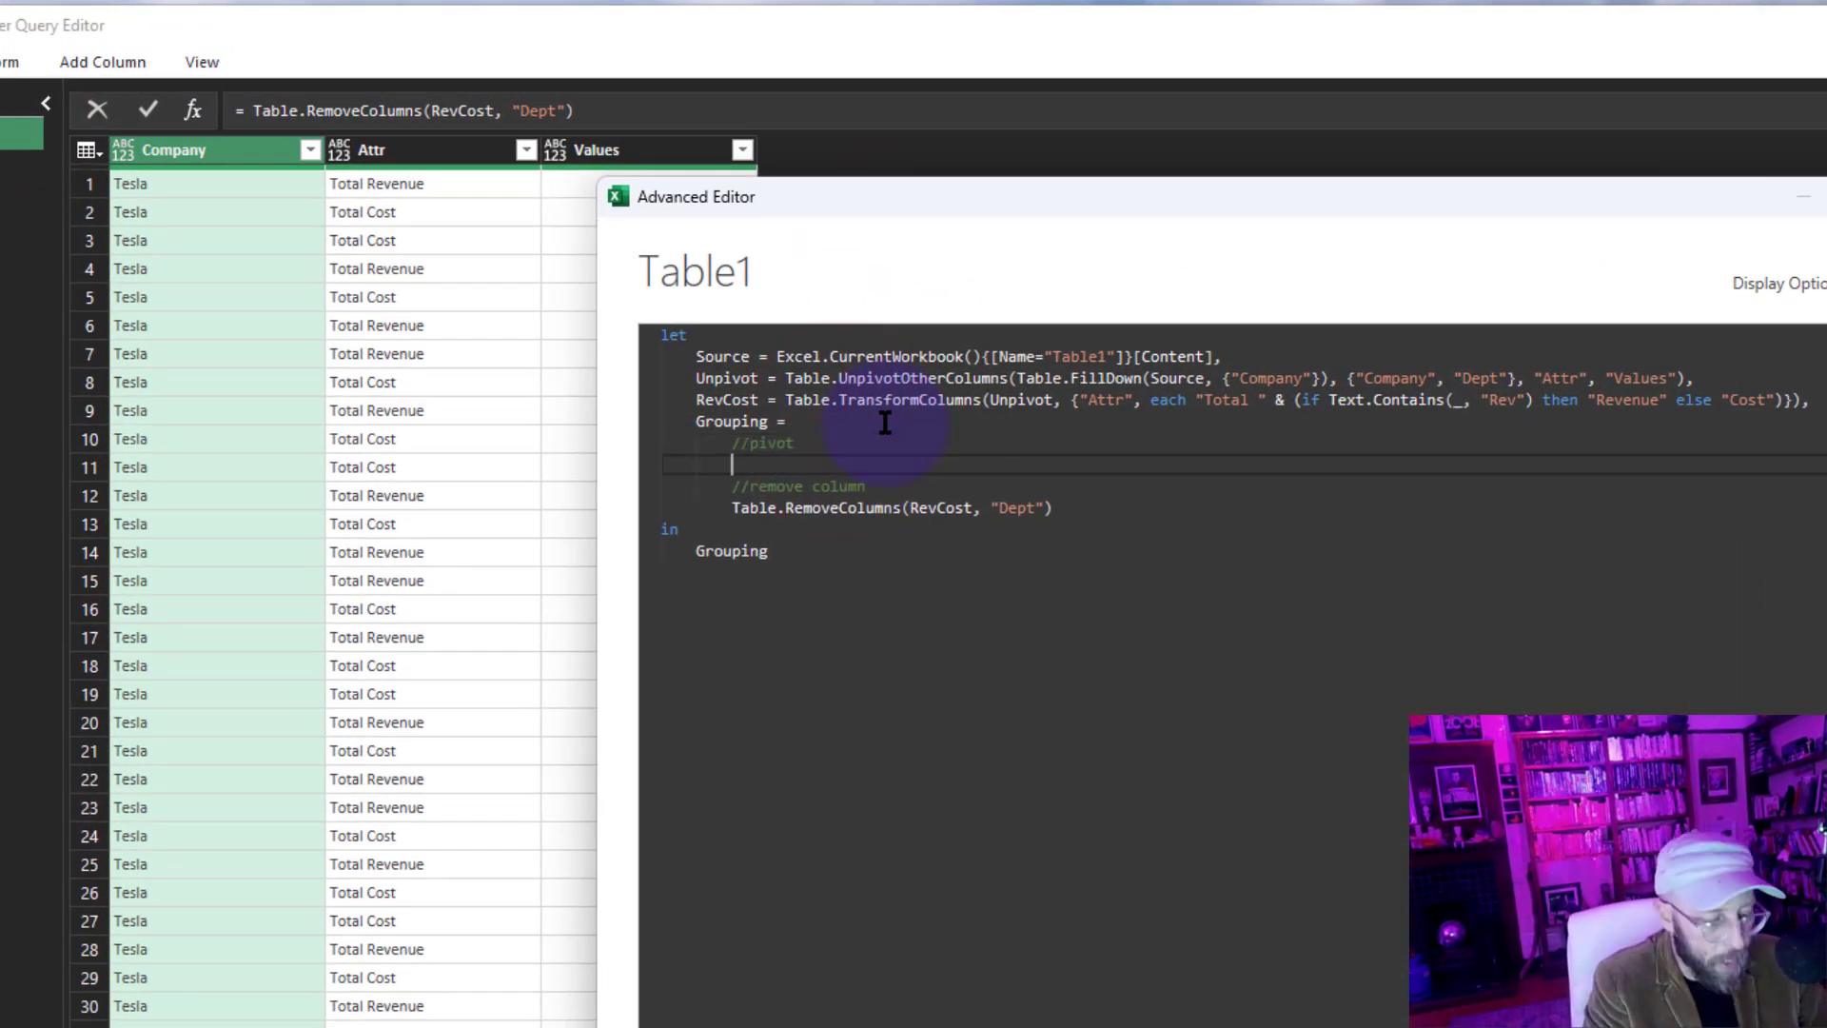
Start a Table.Pivot call under the //pivot comment, using the indented Table.RemoveColumns expression and its comment as the table argument.
{"action": "type", "text": "table.Pivot("}
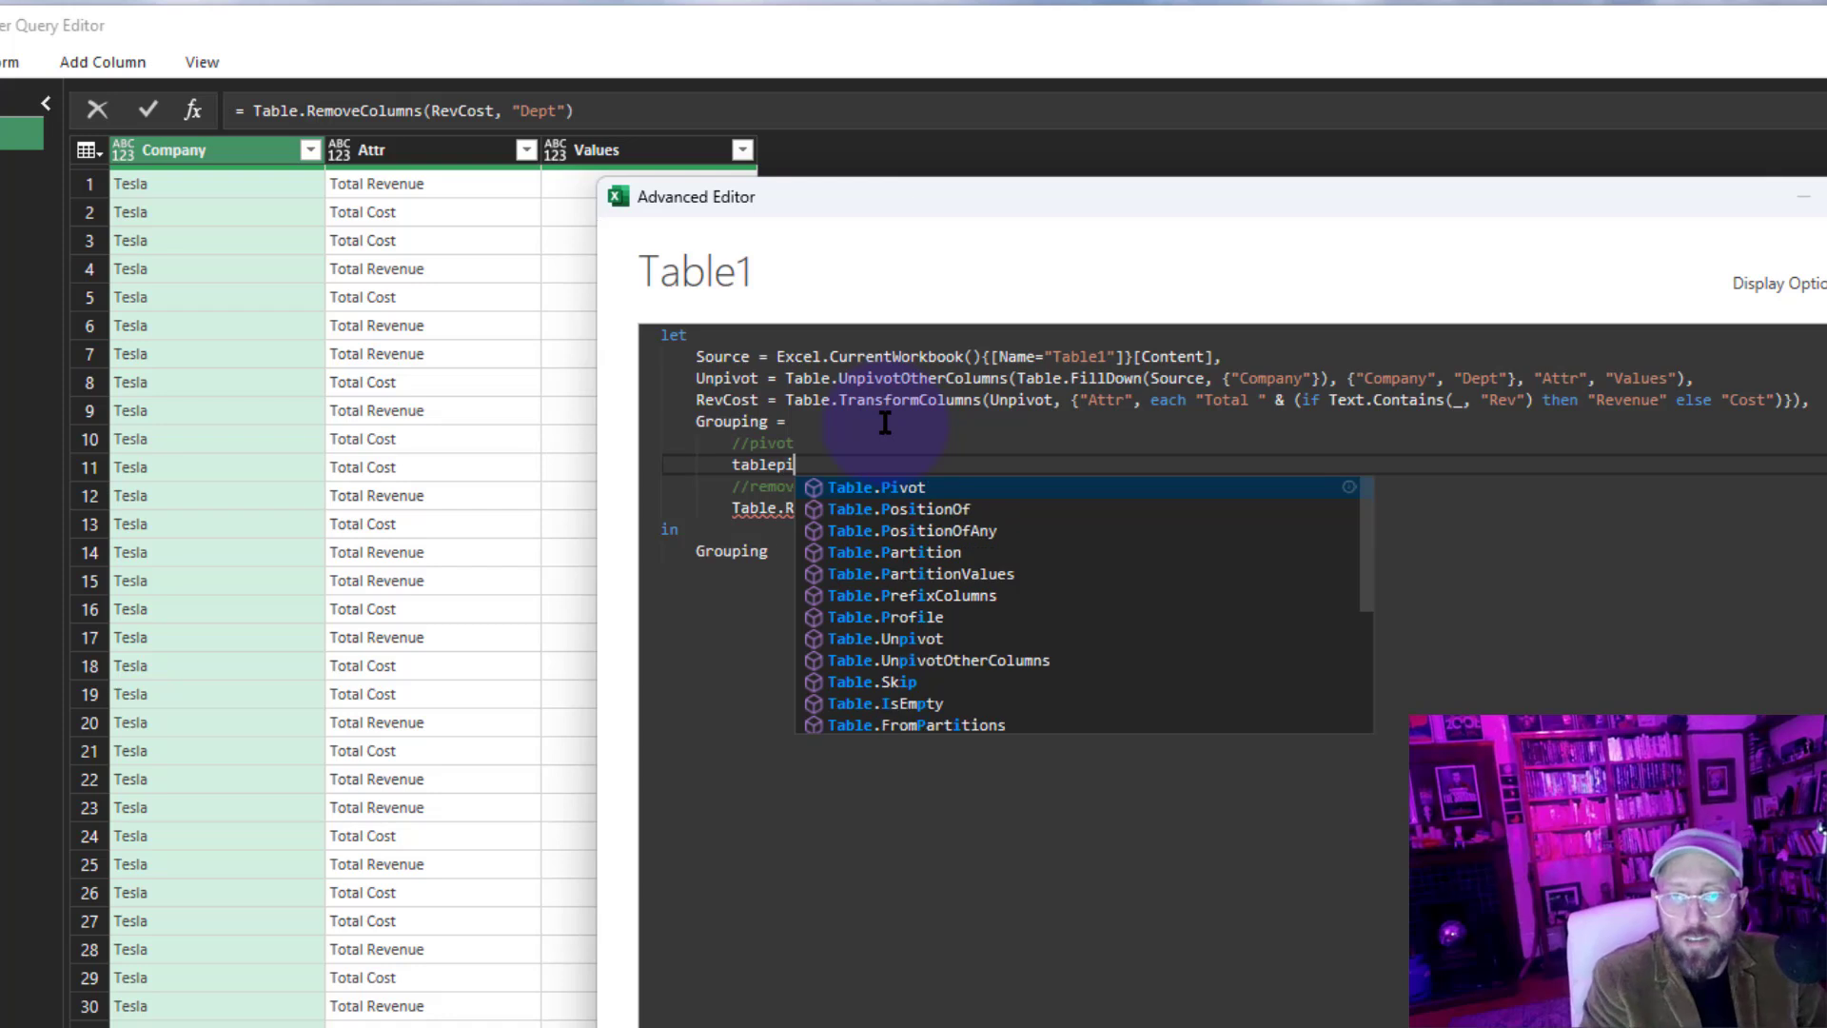
{"action": "left_click_drag", "start_coordinate": [1053, 507], "coordinate": [599, 487]}
{"action": "key", "text": "Tab"}
{"action": "left_click", "coordinate": [1130, 507]}
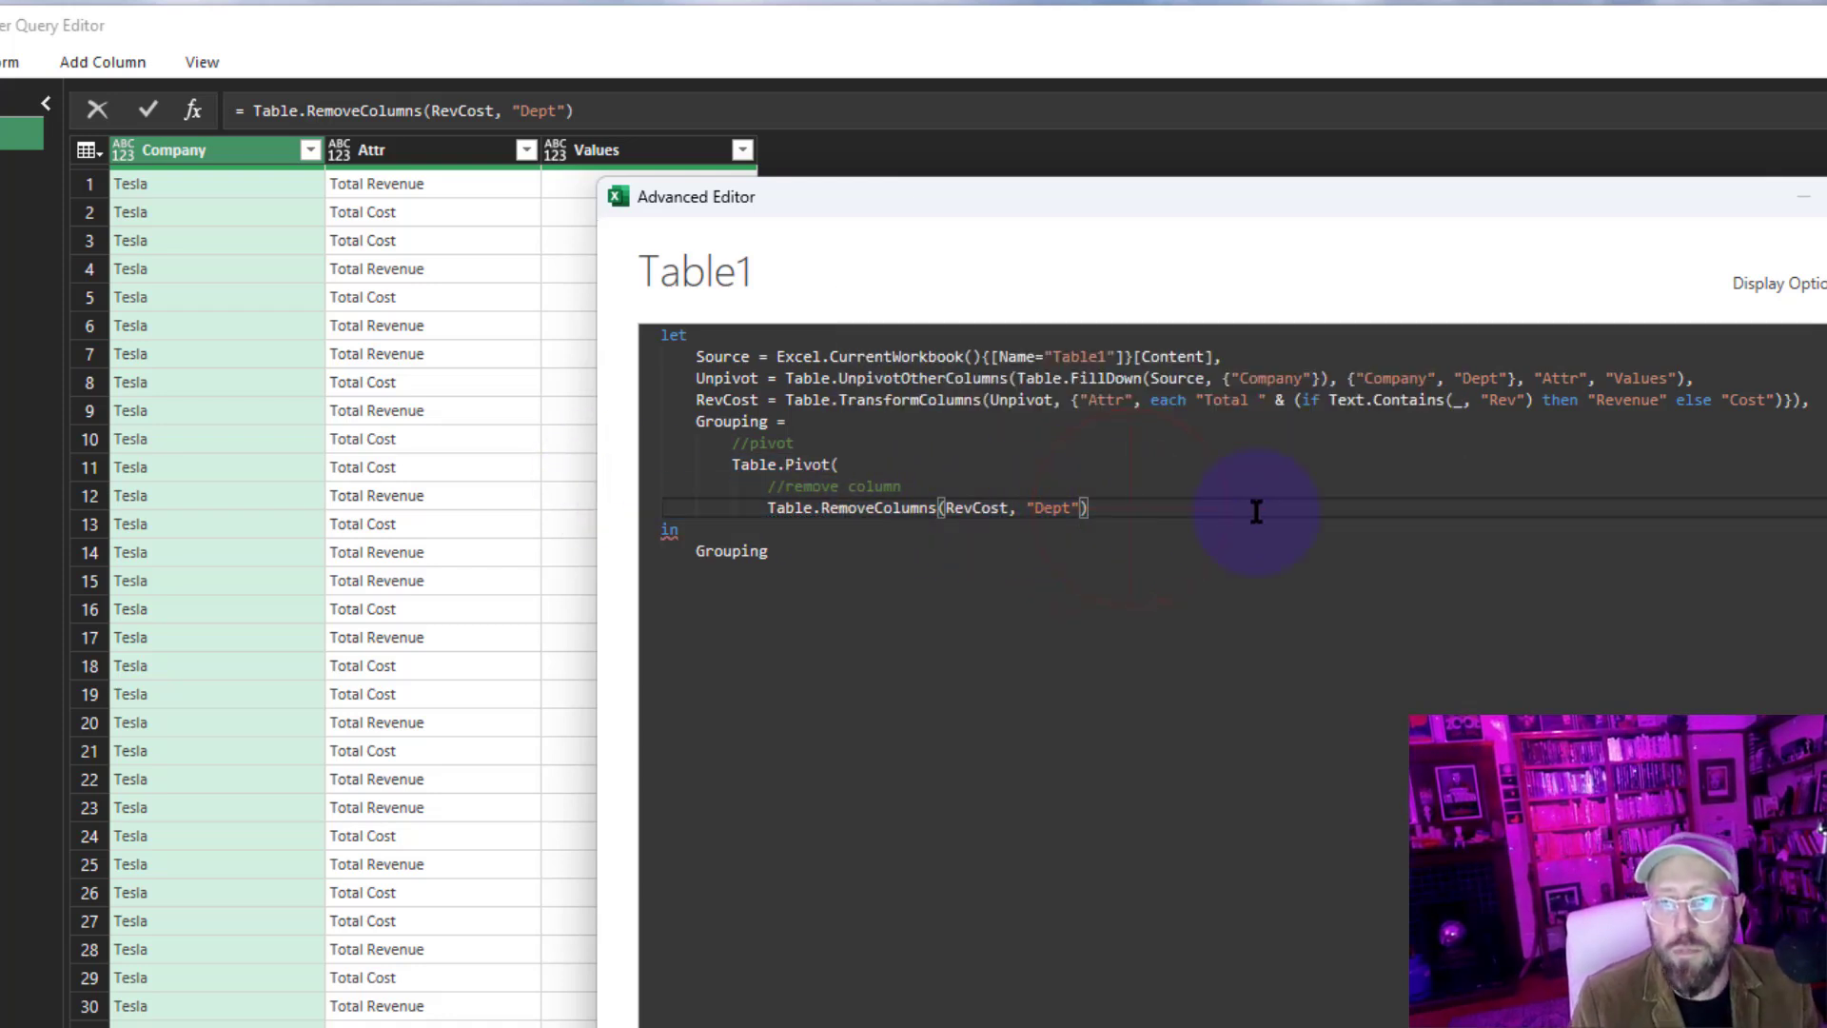
{"action": "type", "text": ","}
{"action": "key", "text": "Return"}
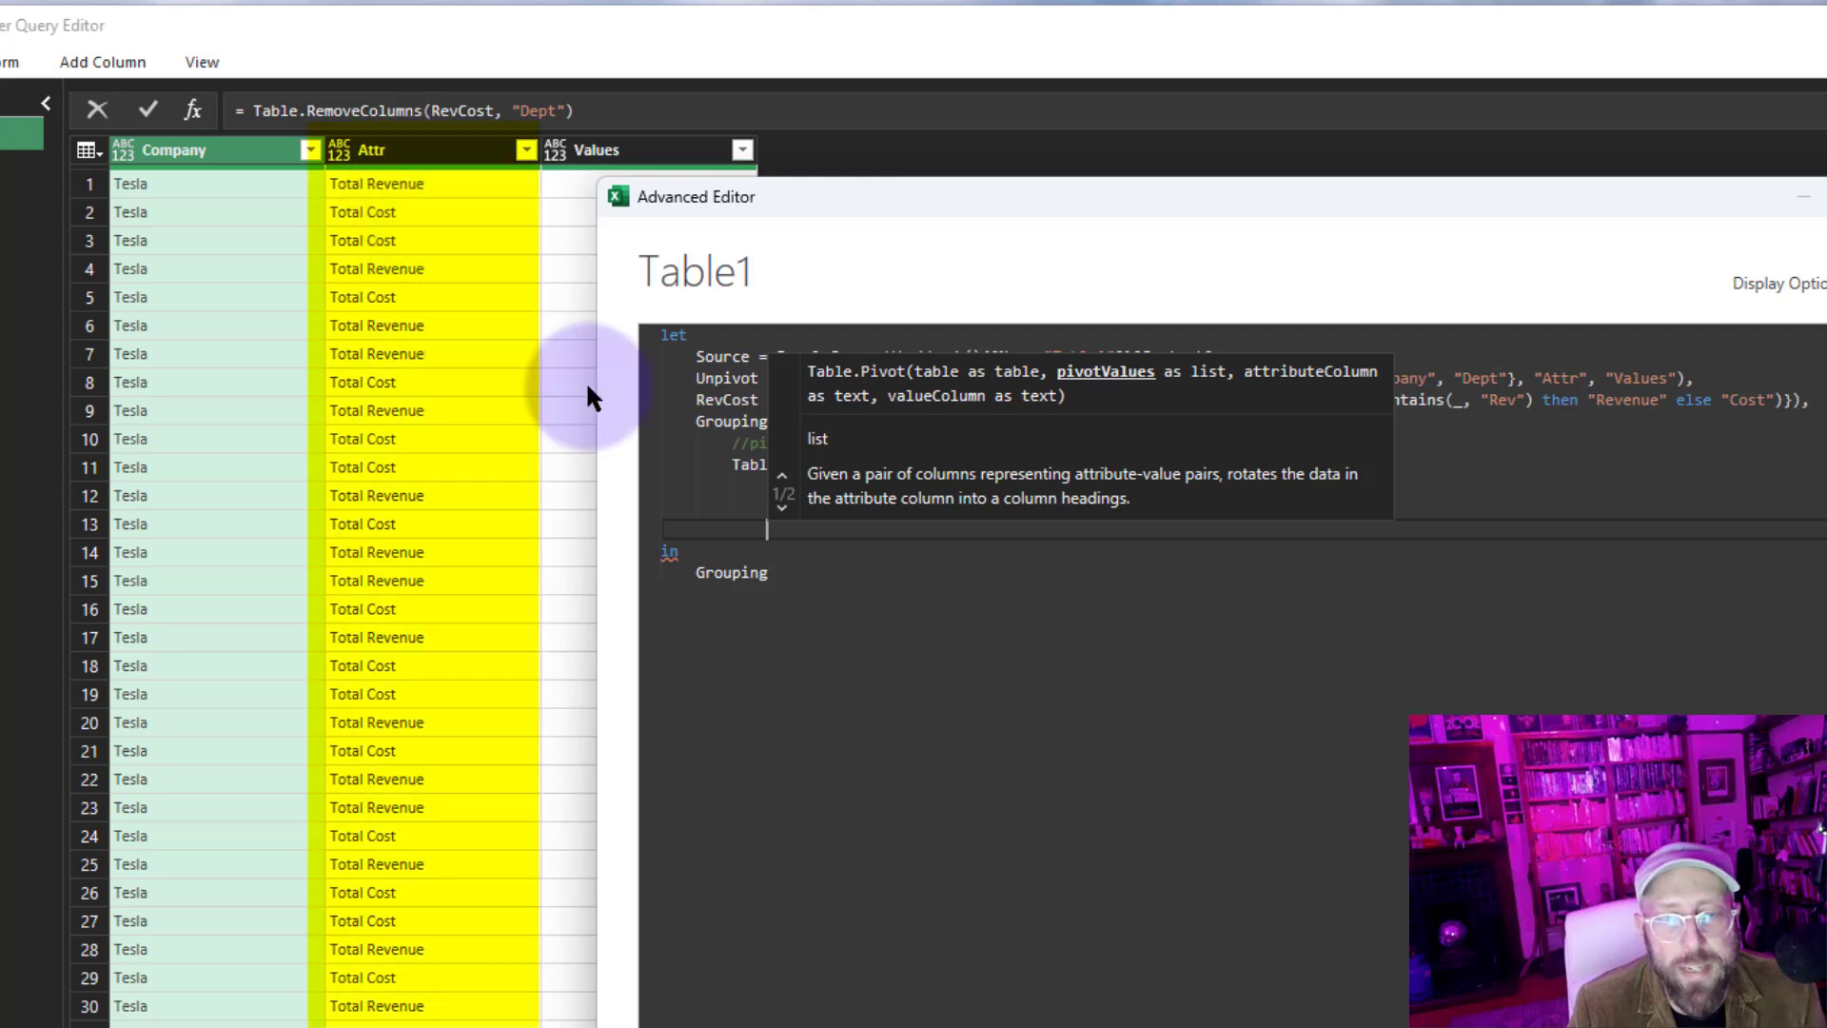
Enter List.Distinct(RevCost[Attr]) as the pivot values argument of Table.Pivot.
{"action": "left_click", "coordinate": [818, 533]}
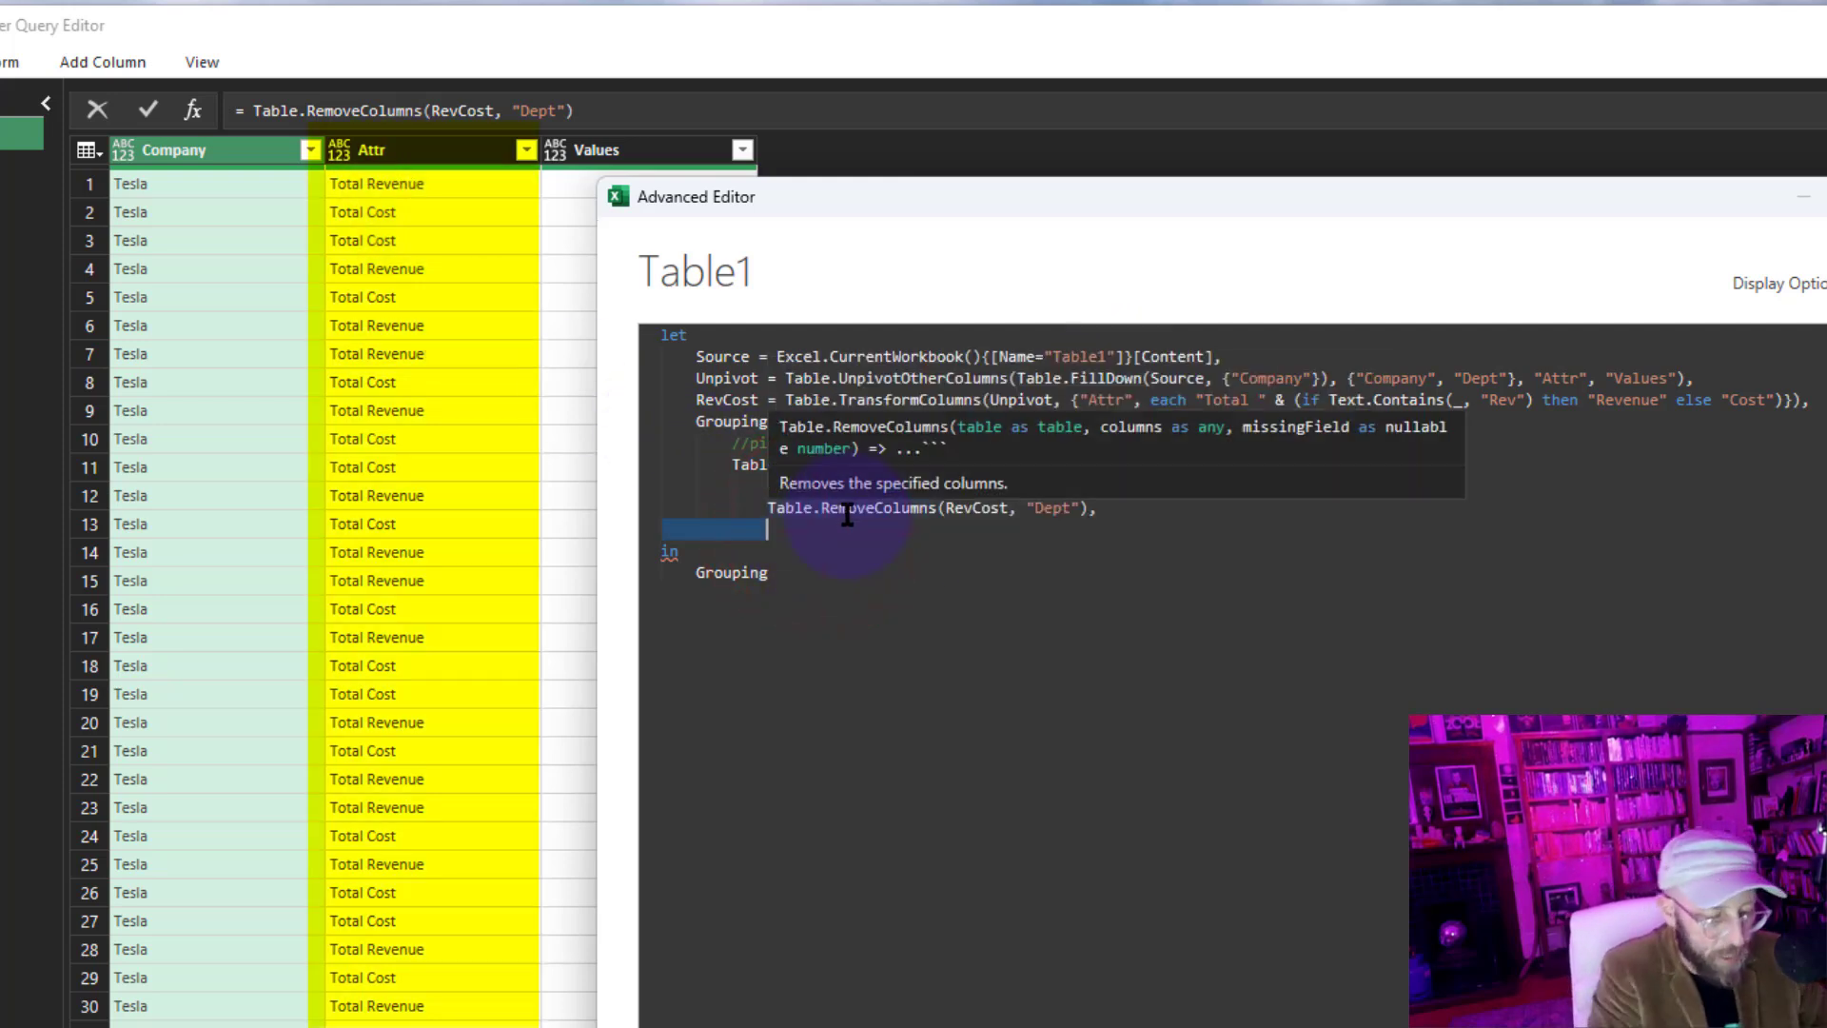
{"action": "type", "text": "listdu"}
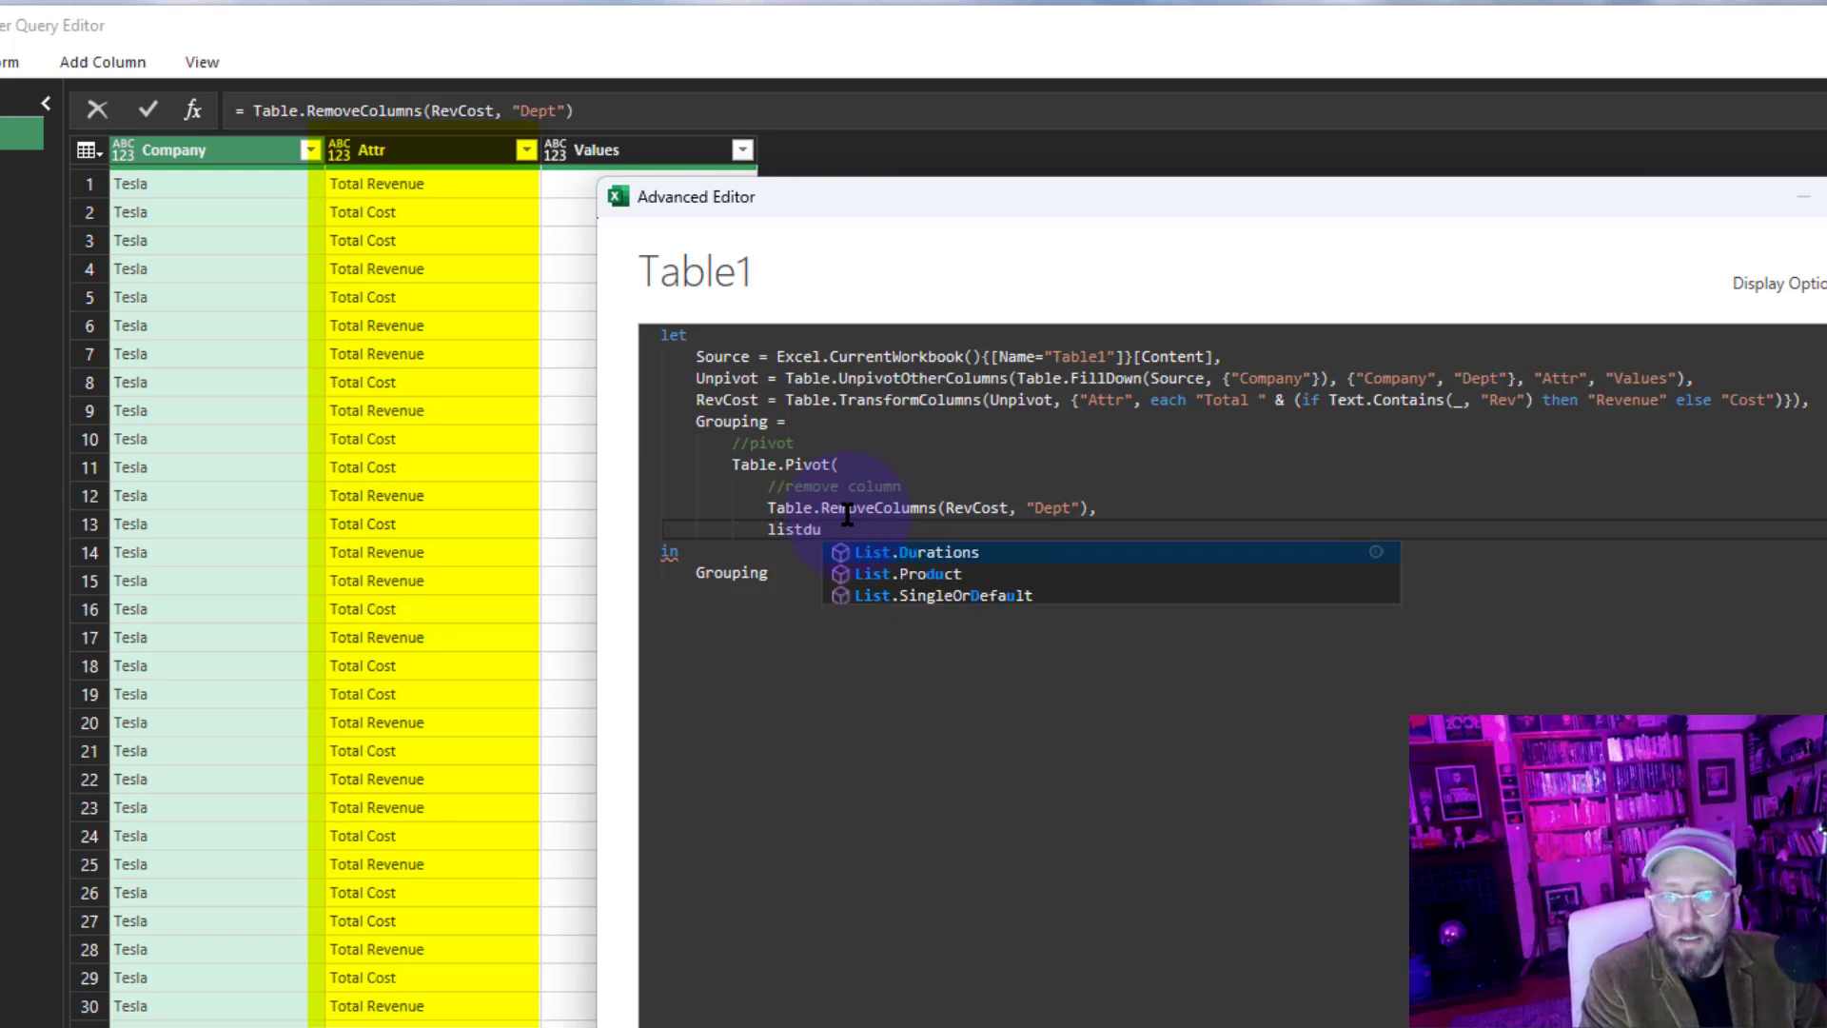
{"action": "key", "text": "BackSpace"}
{"action": "type", "text": "istinct()"}
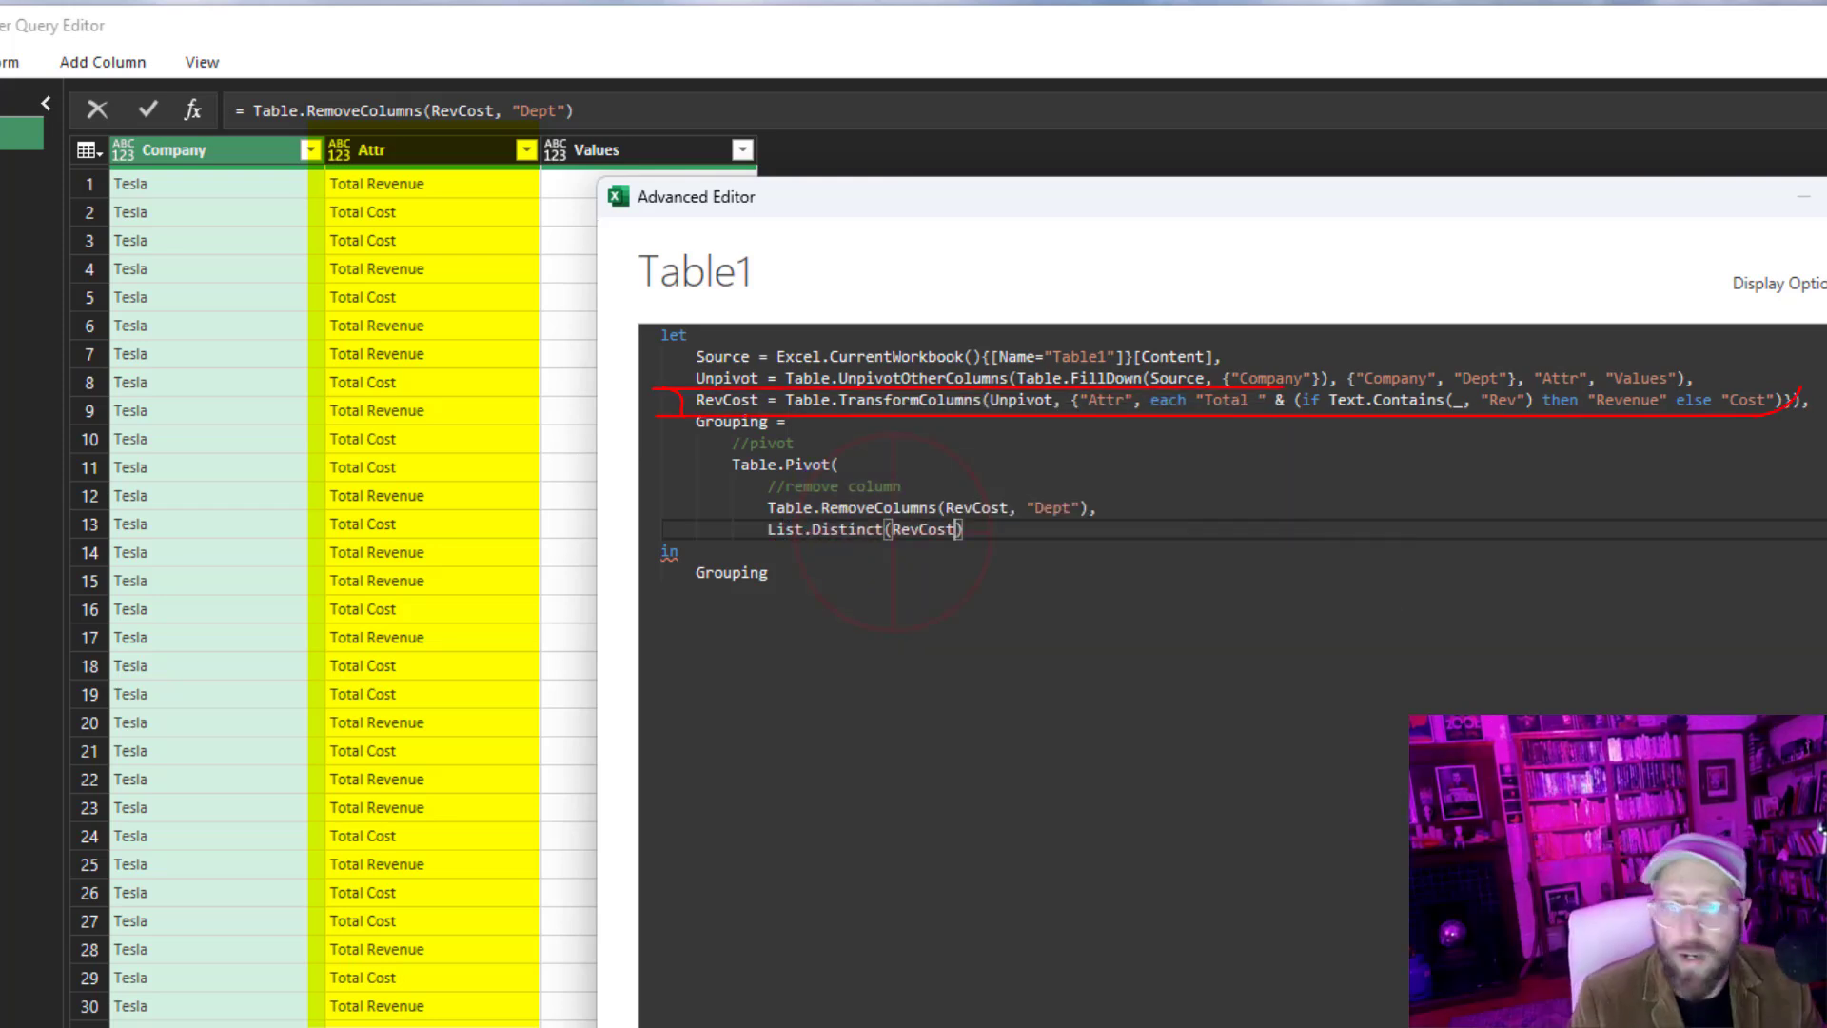
{"action": "type", "text": ","}
{"action": "key", "text": "BackSpace"}
{"action": "key", "text": "BackSpace"}
{"action": "type", "text": "[Attr]"}
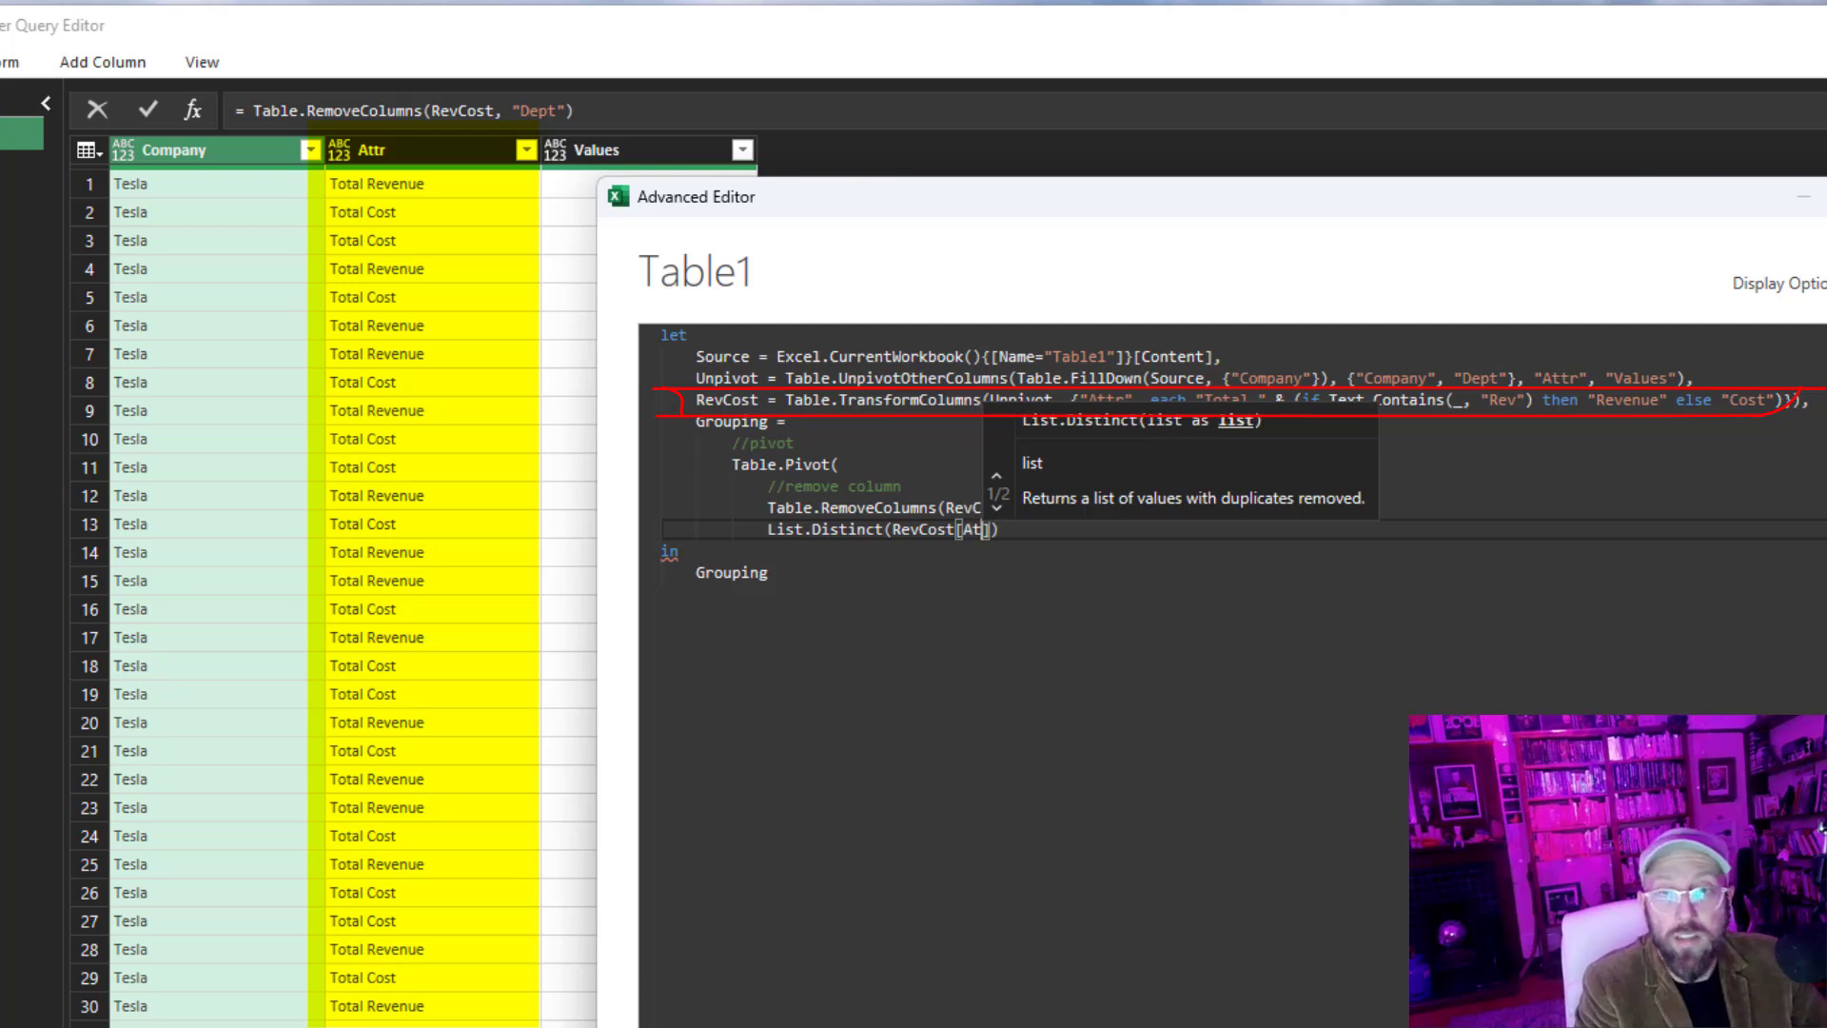
{"action": "type", "text": "),"}
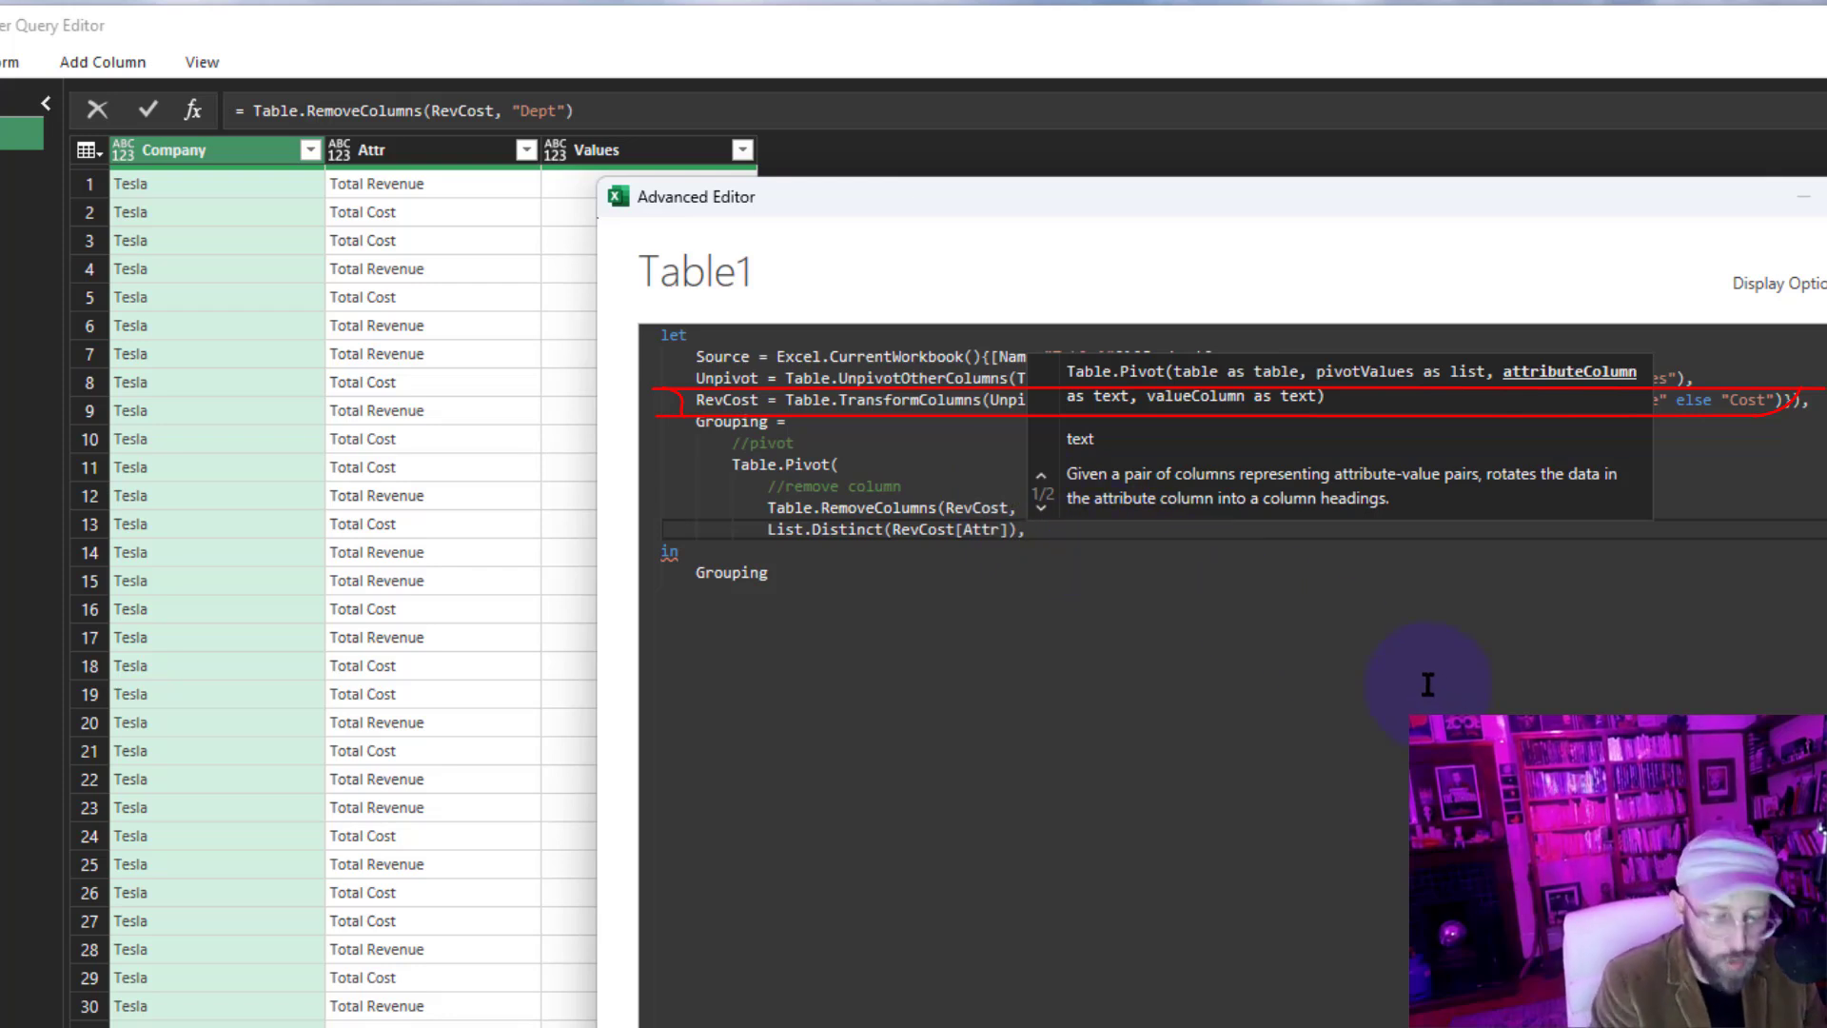
Complete Table.Pivot with "Attr" as attribute column, "Values" as value column and List.Sum as aggregation, and save the query code.
{"action": "key", "text": "Return"}
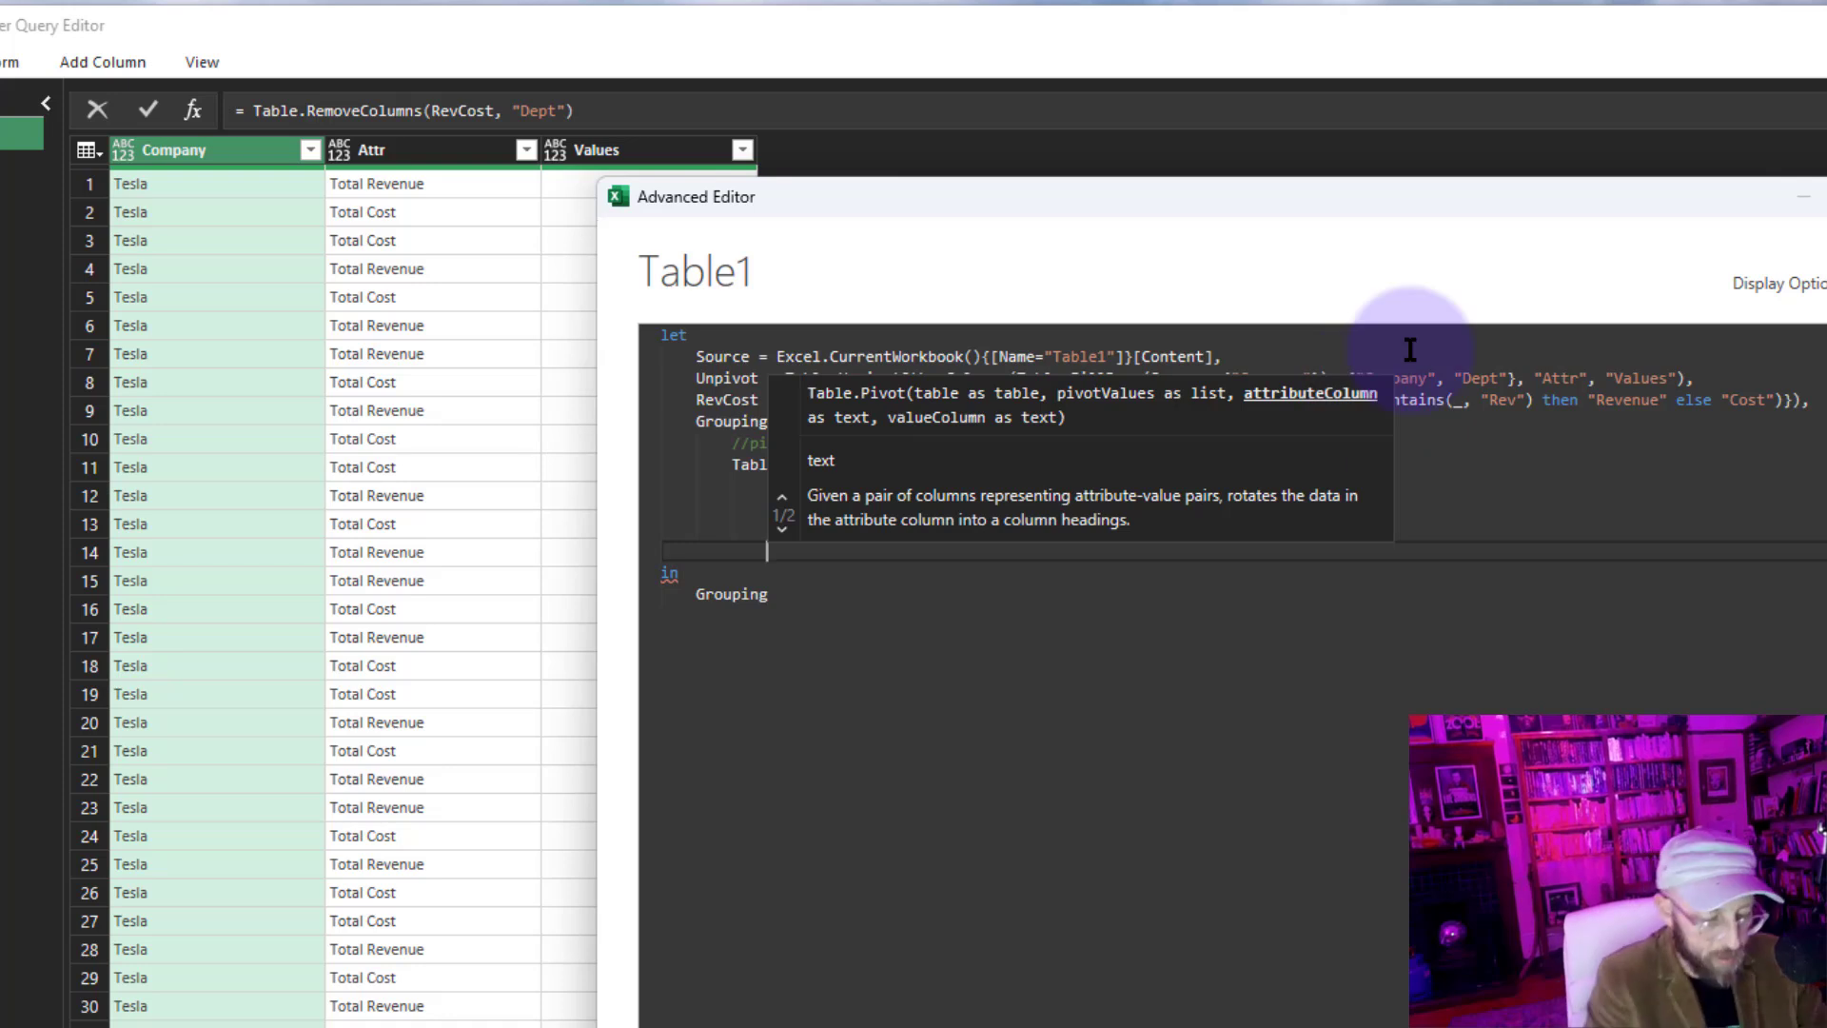
{"action": "type", "text": "\"Attr\","}
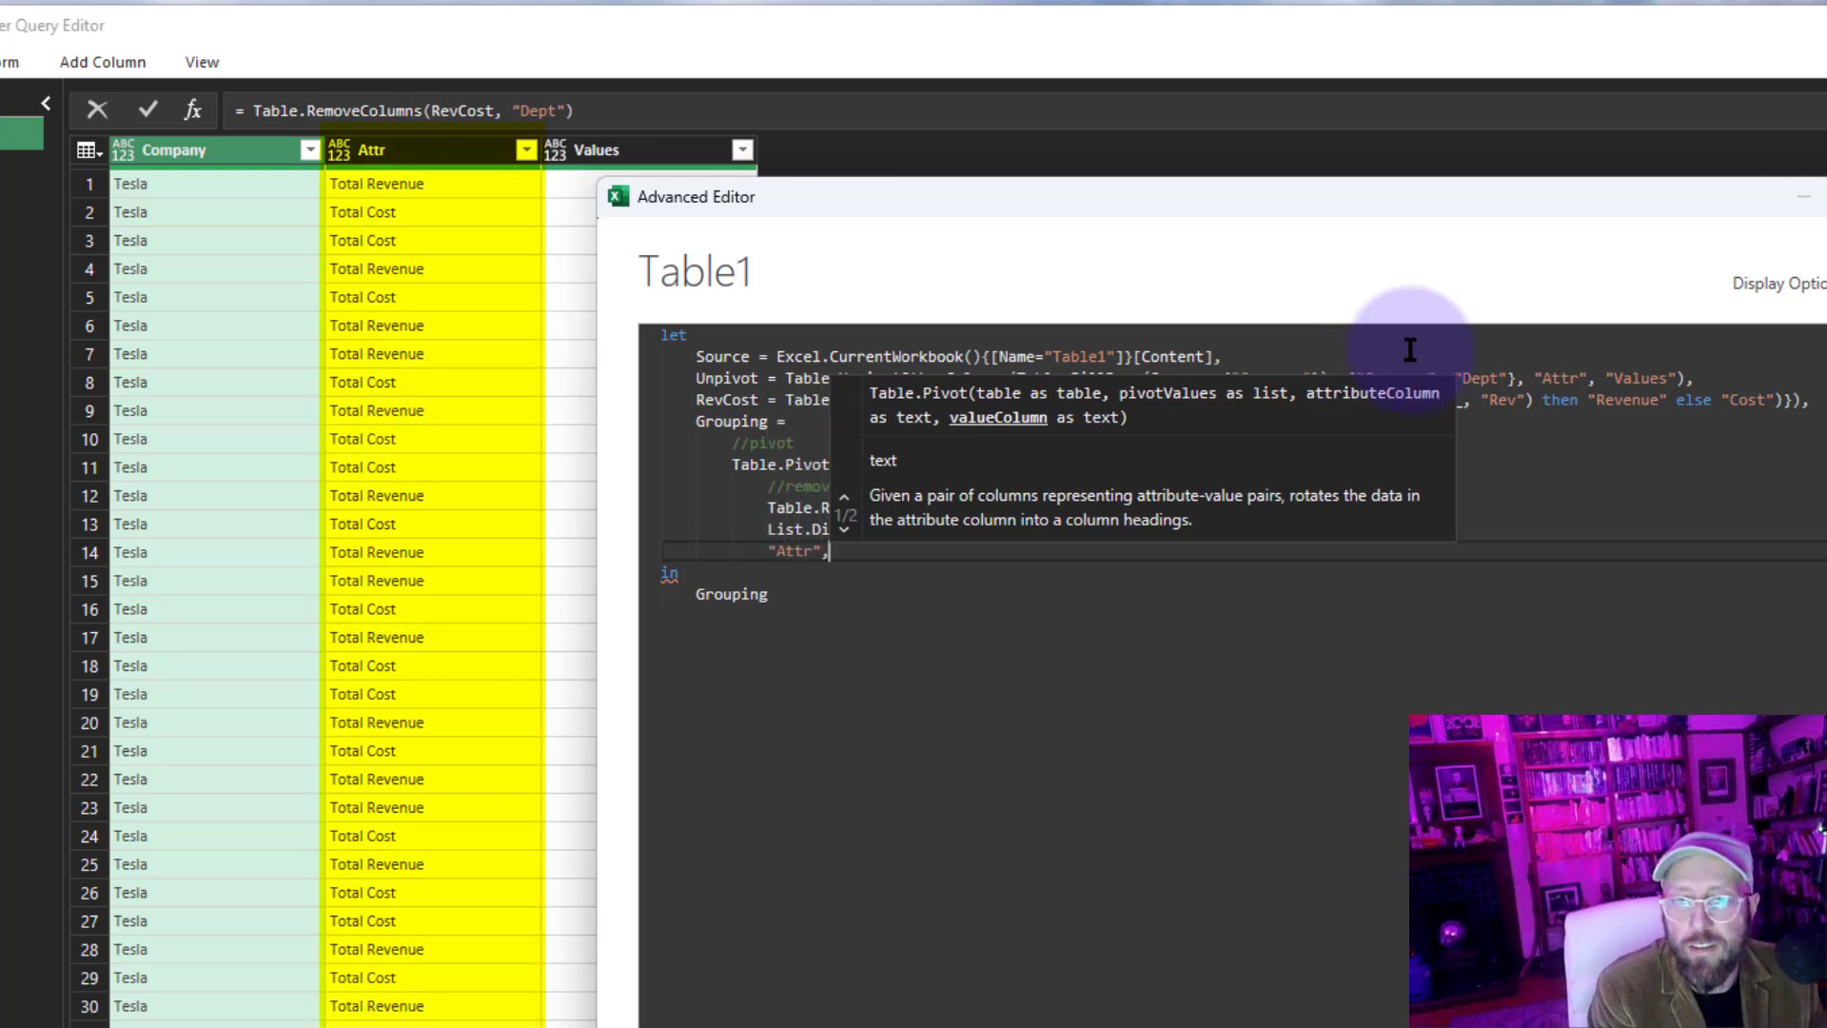
{"action": "key", "text": "Return"}
{"action": "type", "text": "\""}
{"action": "type", "text": "Values\""}
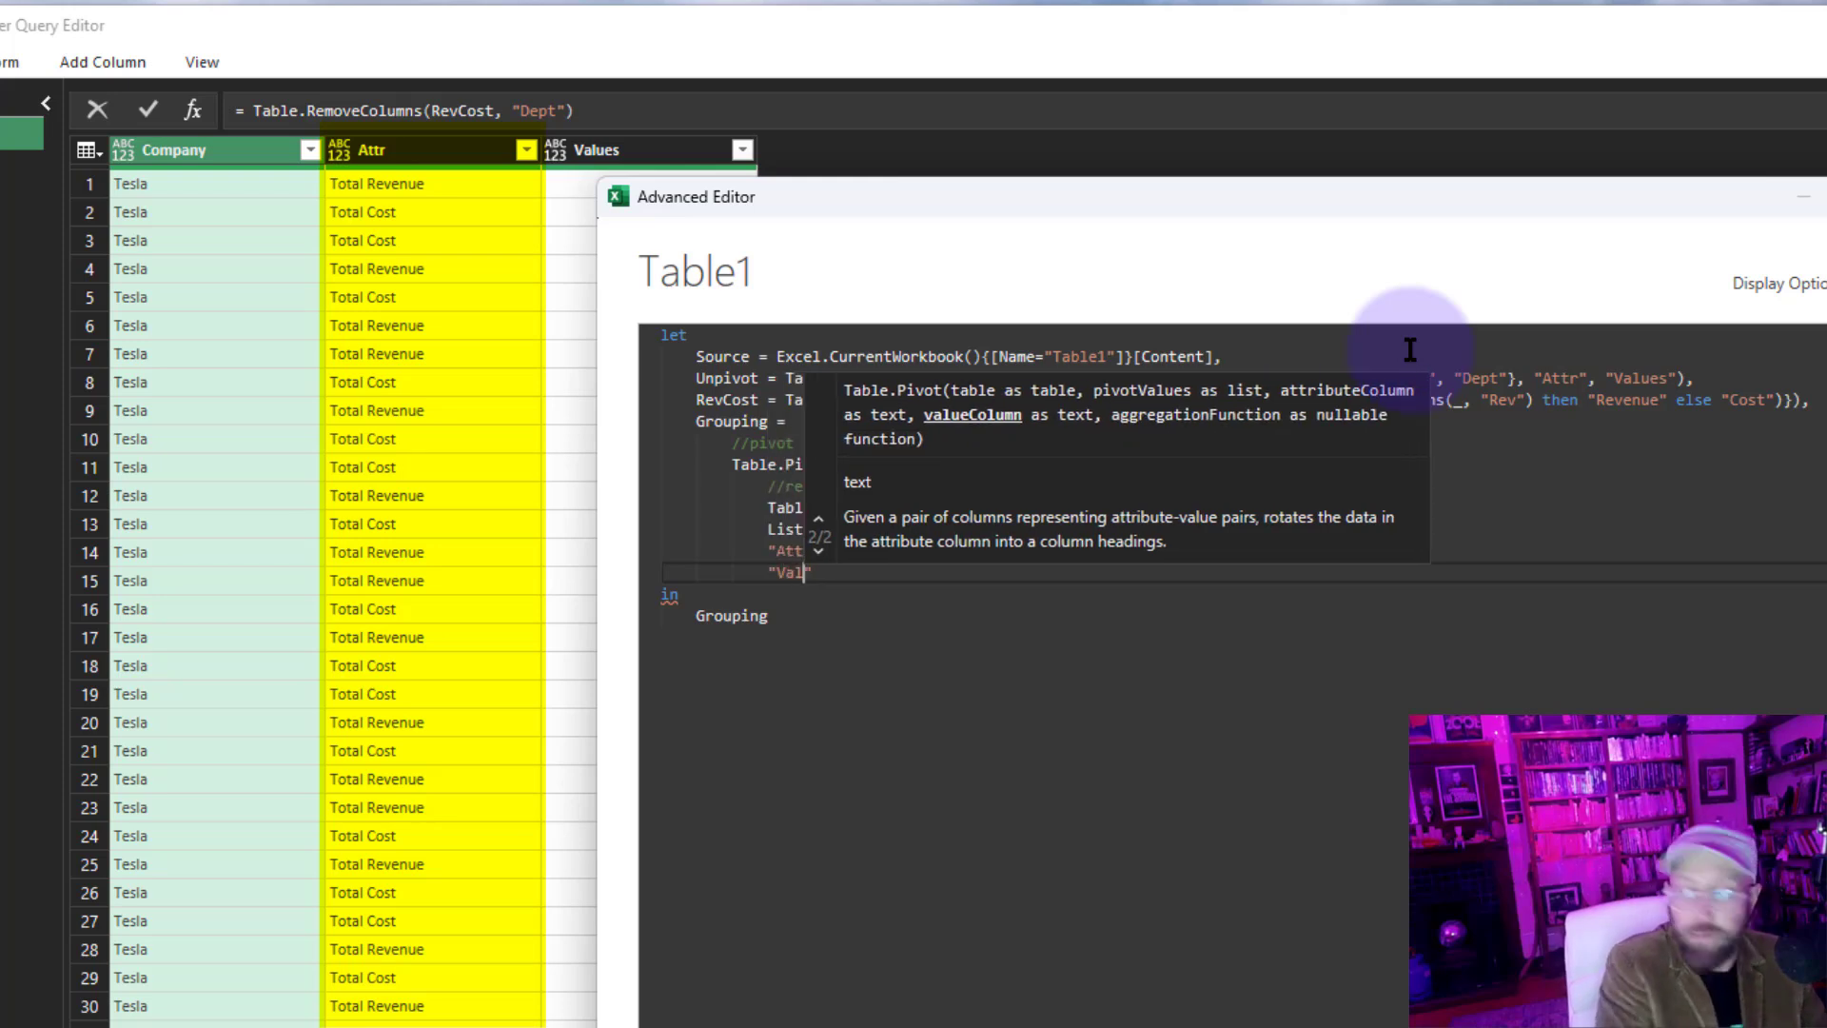
{"action": "type", "text": ", "}
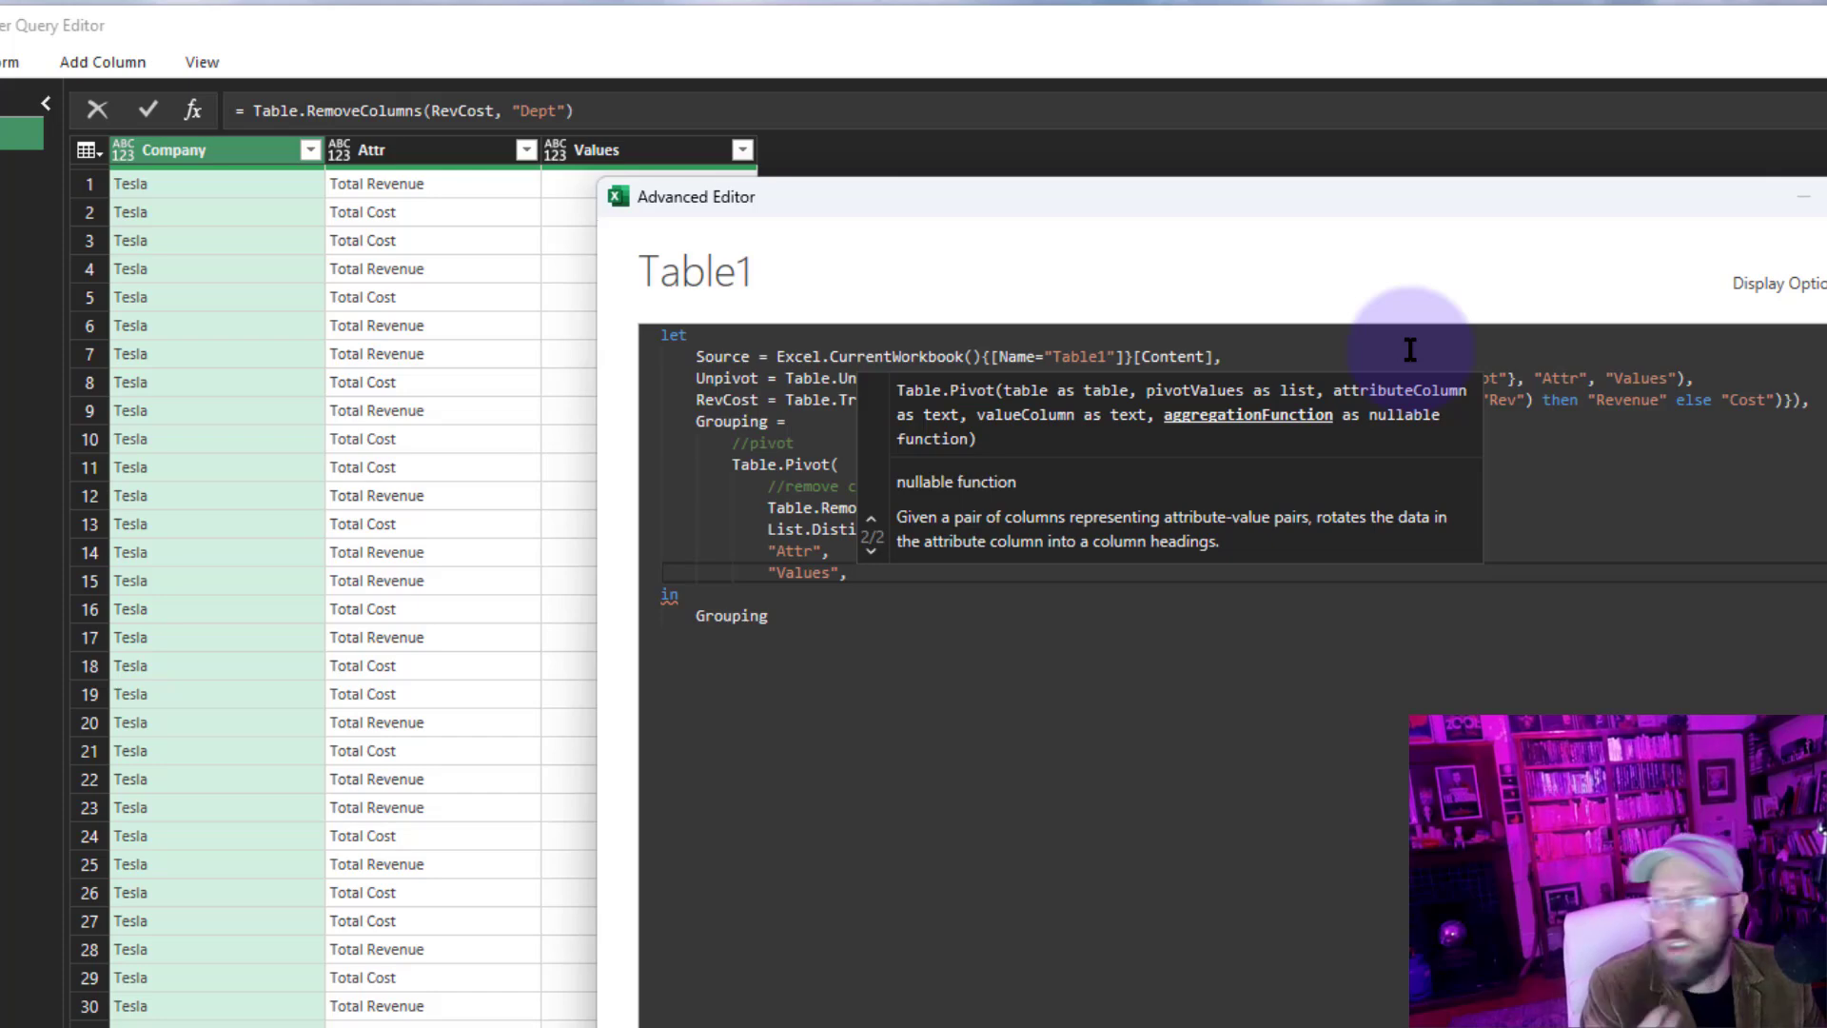
{"action": "type", "text": "List.Sum)"}
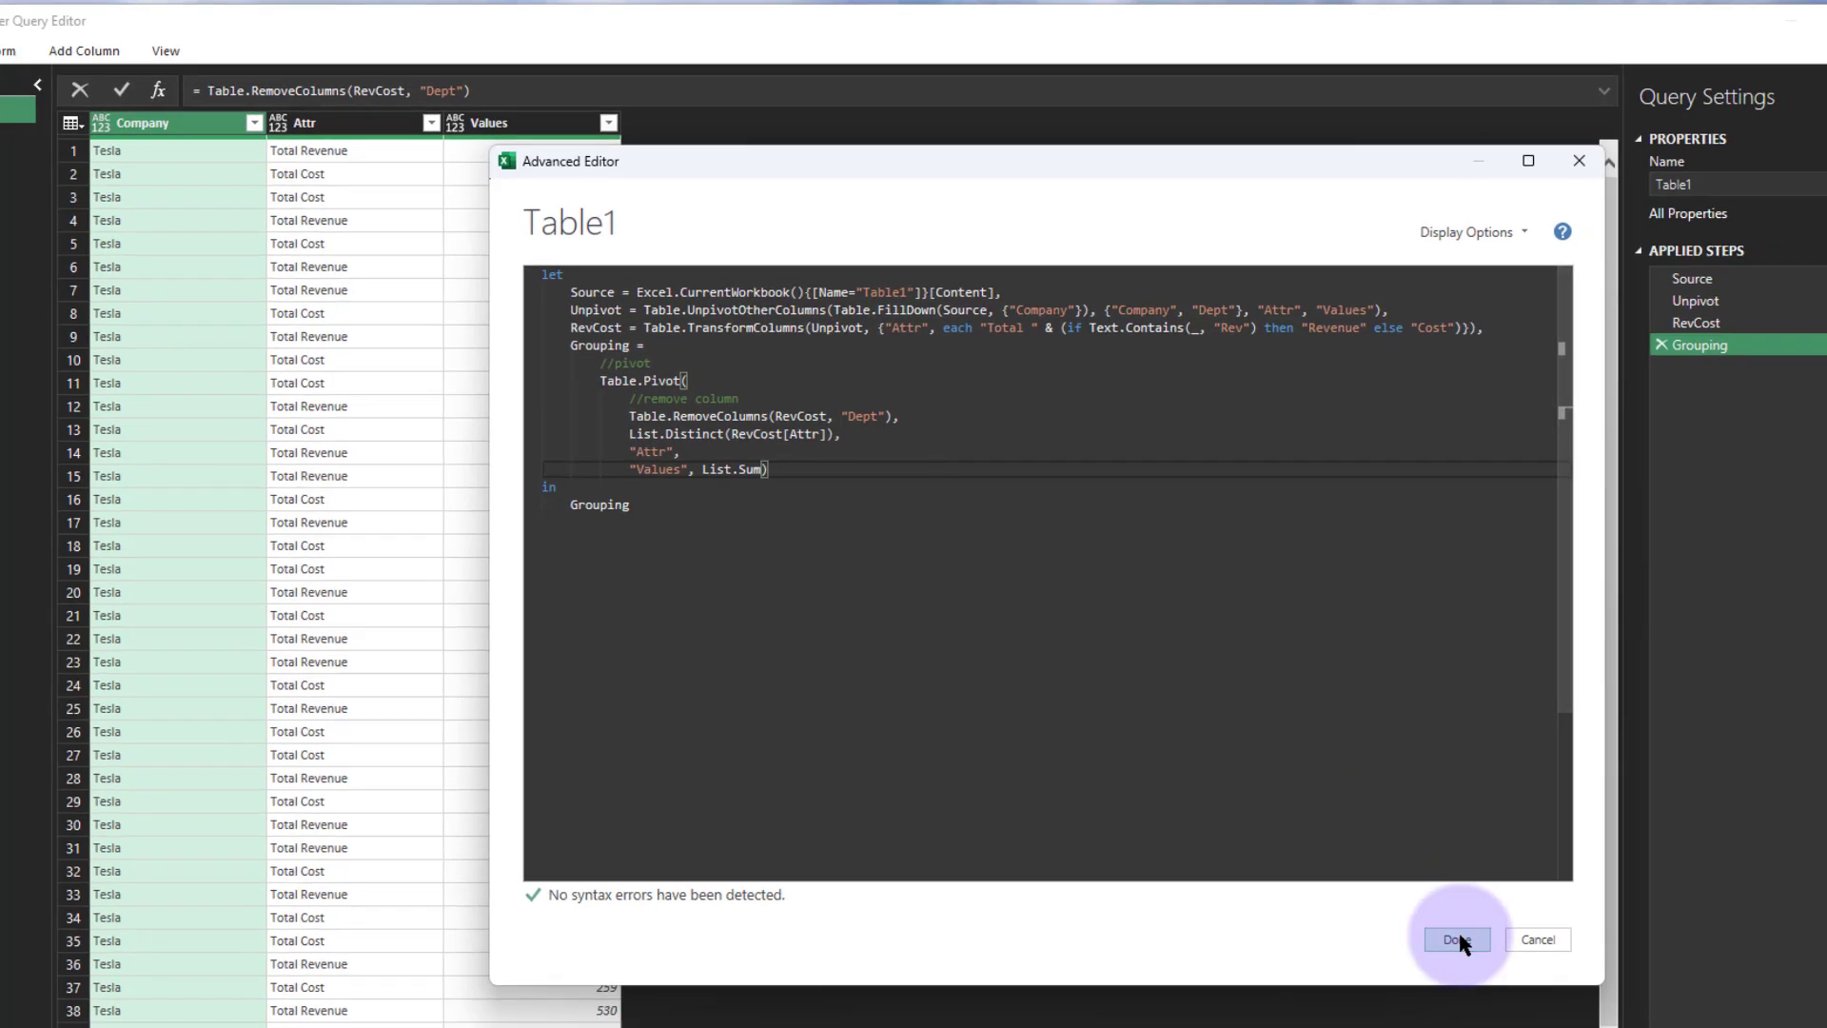
{"action": "left_click", "coordinate": [1458, 940]}
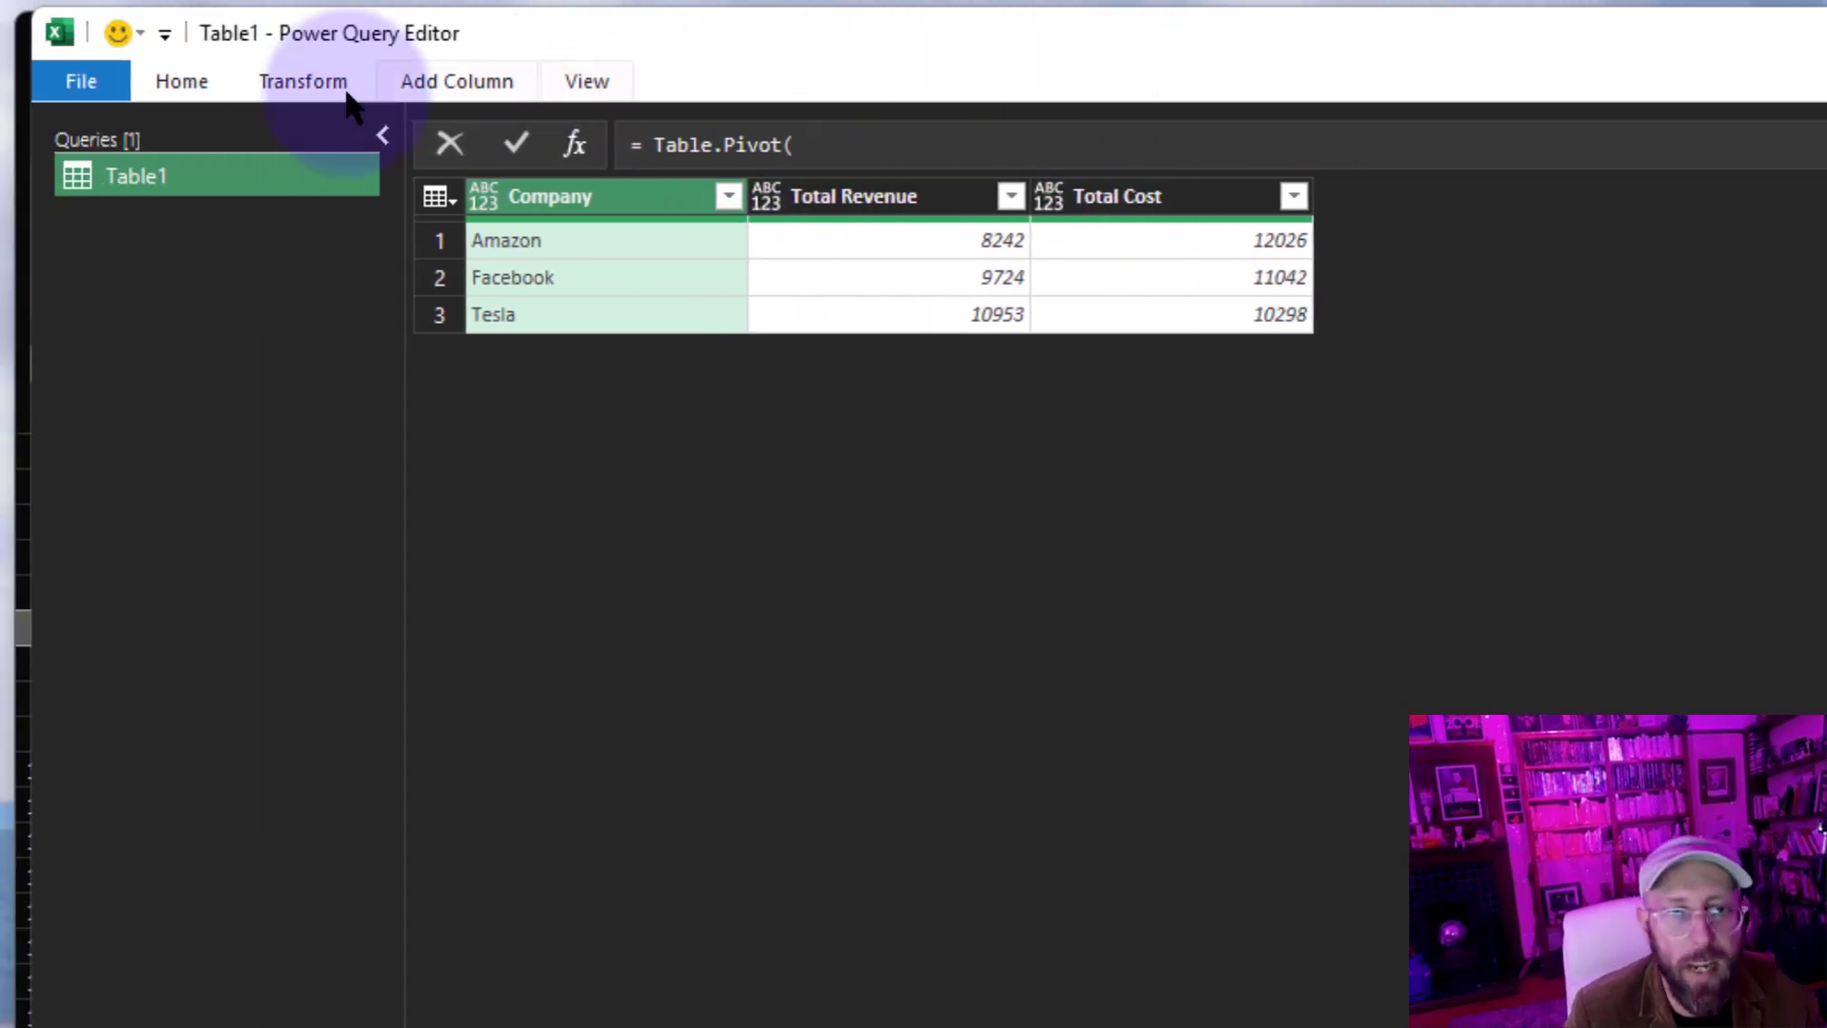
Reopen the query's full M code and start a Table.AddColumn call below "Grouping =", using the indented Table.Pivot expression as its table argument.
{"action": "left_click", "coordinate": [190, 82]}
{"action": "left_click", "coordinate": [305, 158]}
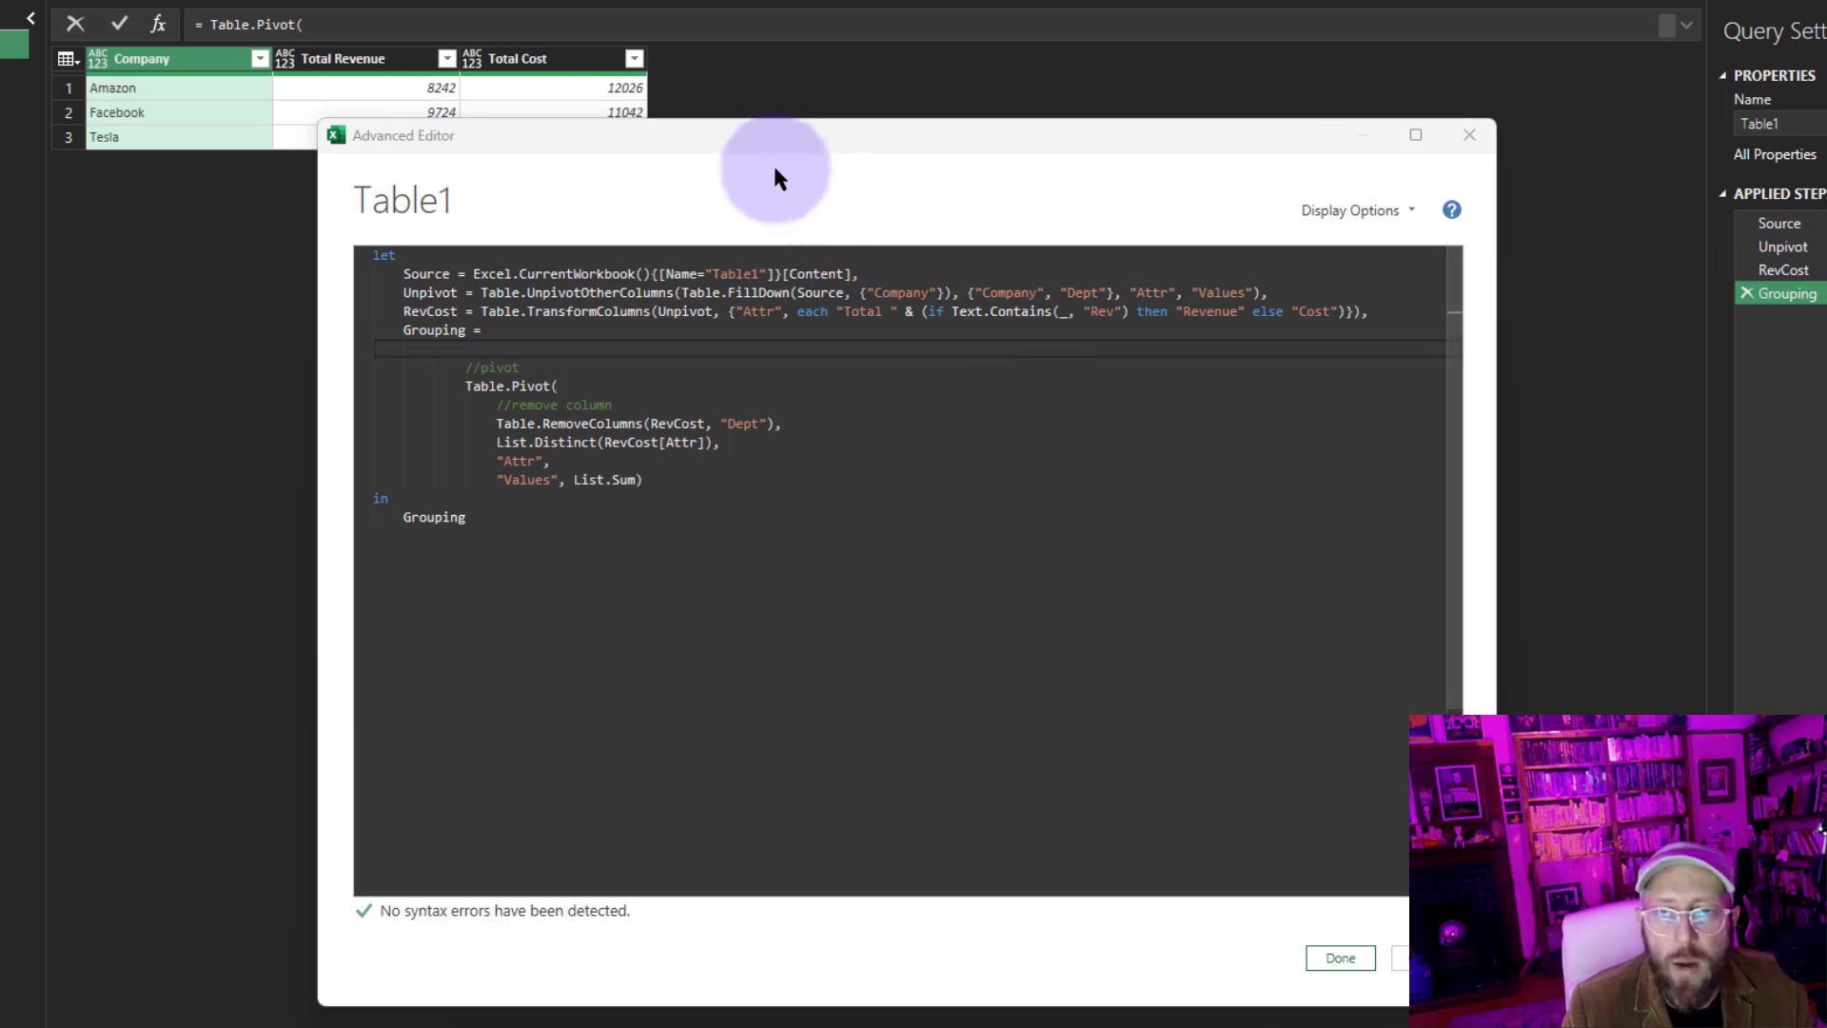
{"action": "left_click_drag", "start_coordinate": [755, 134], "coordinate": [1035, 221]}
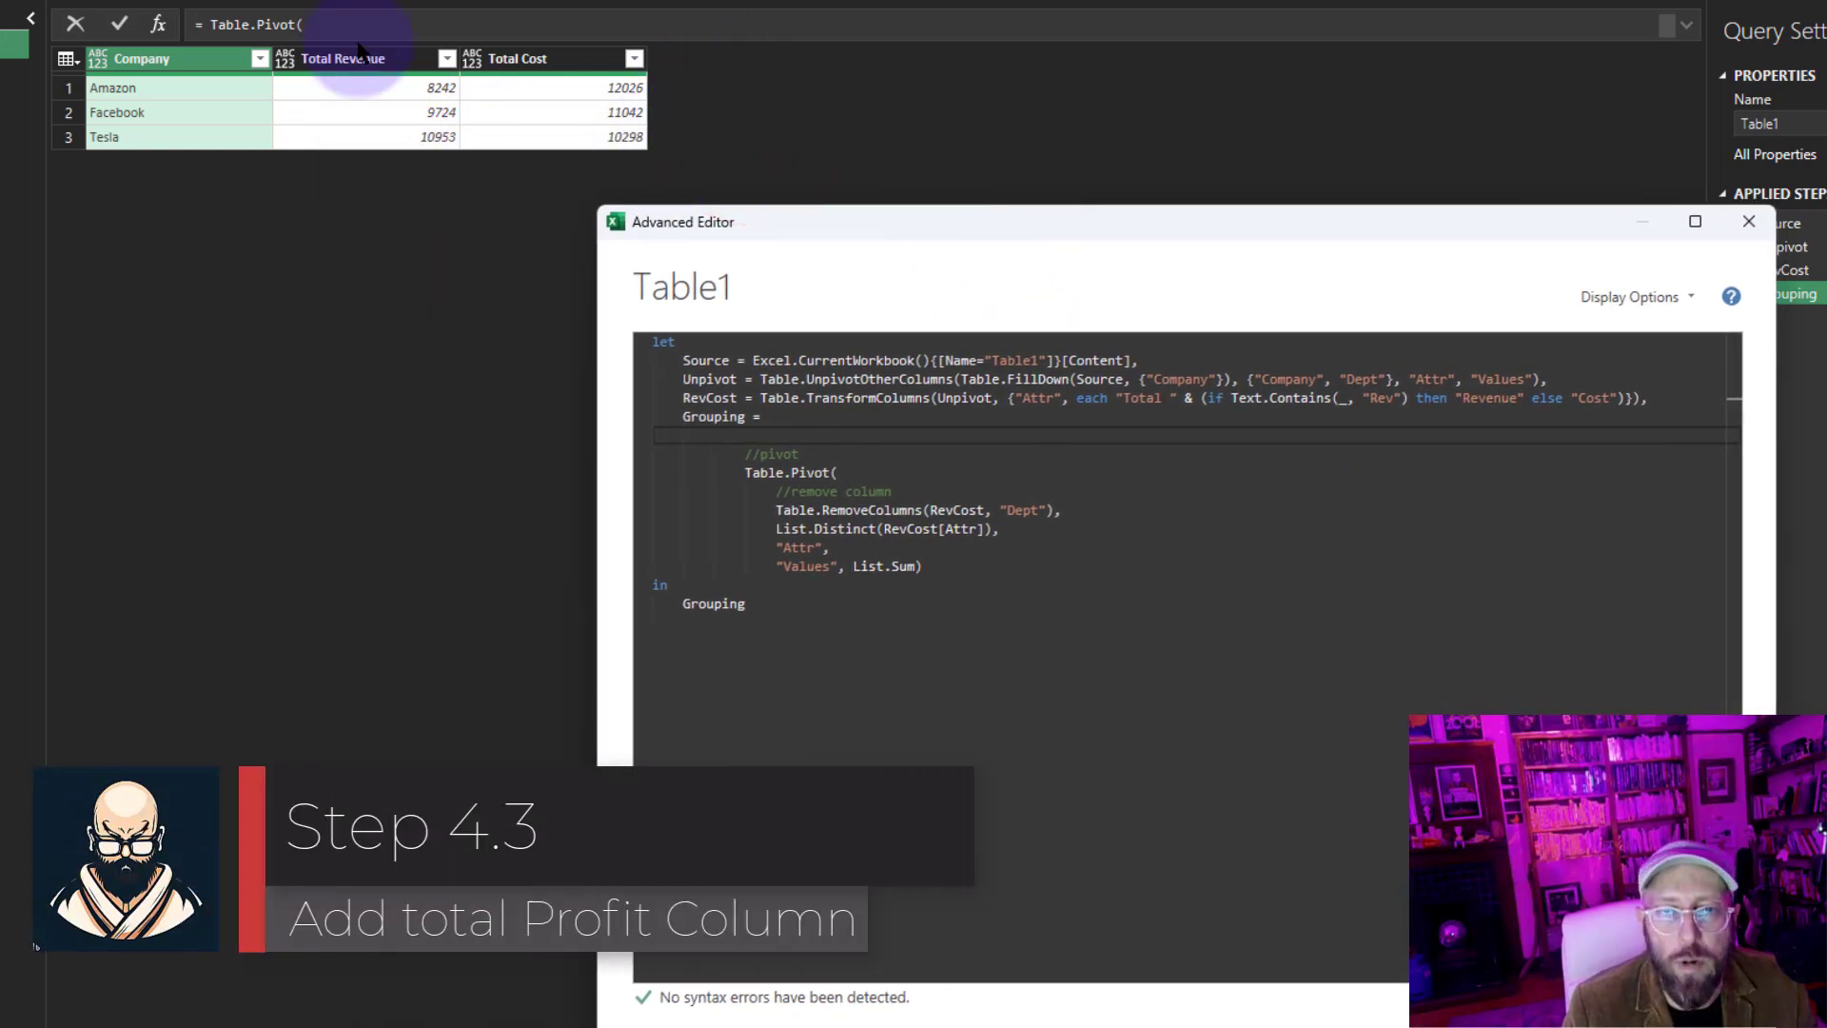
{"action": "left_click_drag", "start_coordinate": [829, 231], "coordinate": [705, 132]}
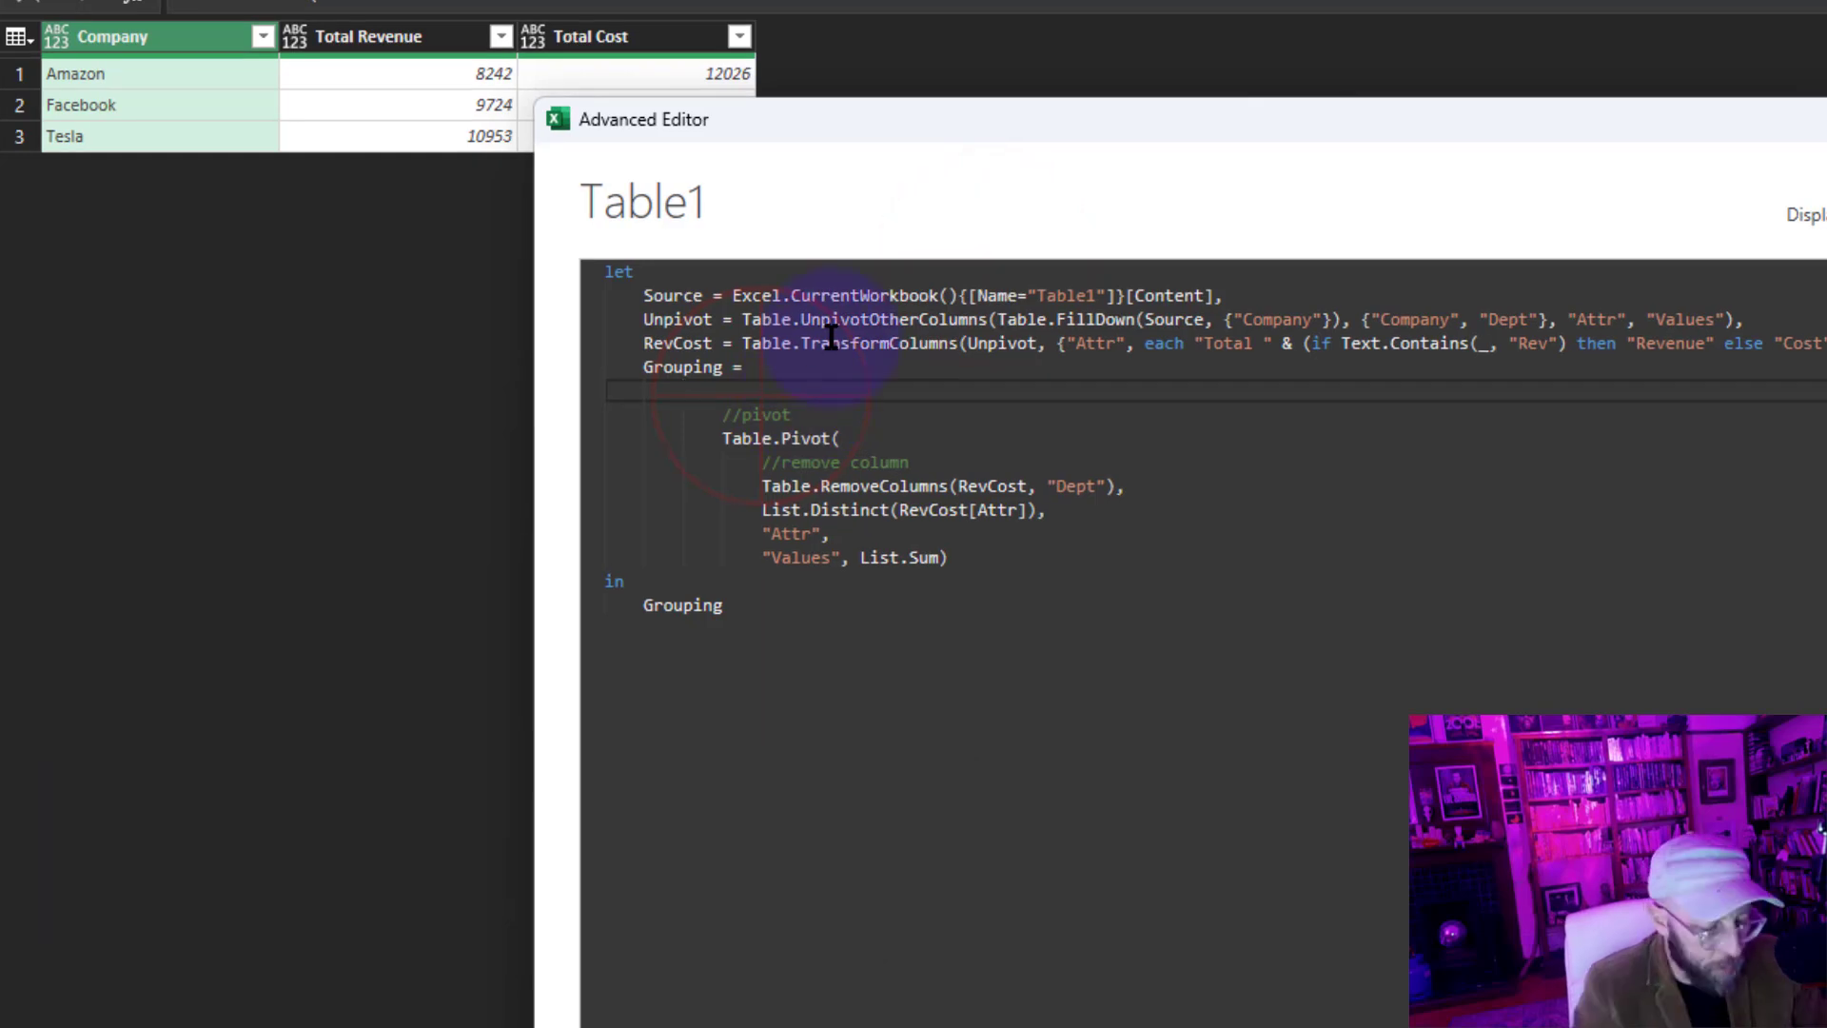
{"action": "type", "text": "table.AddColumn"}
{"action": "key", "text": "Tab"}
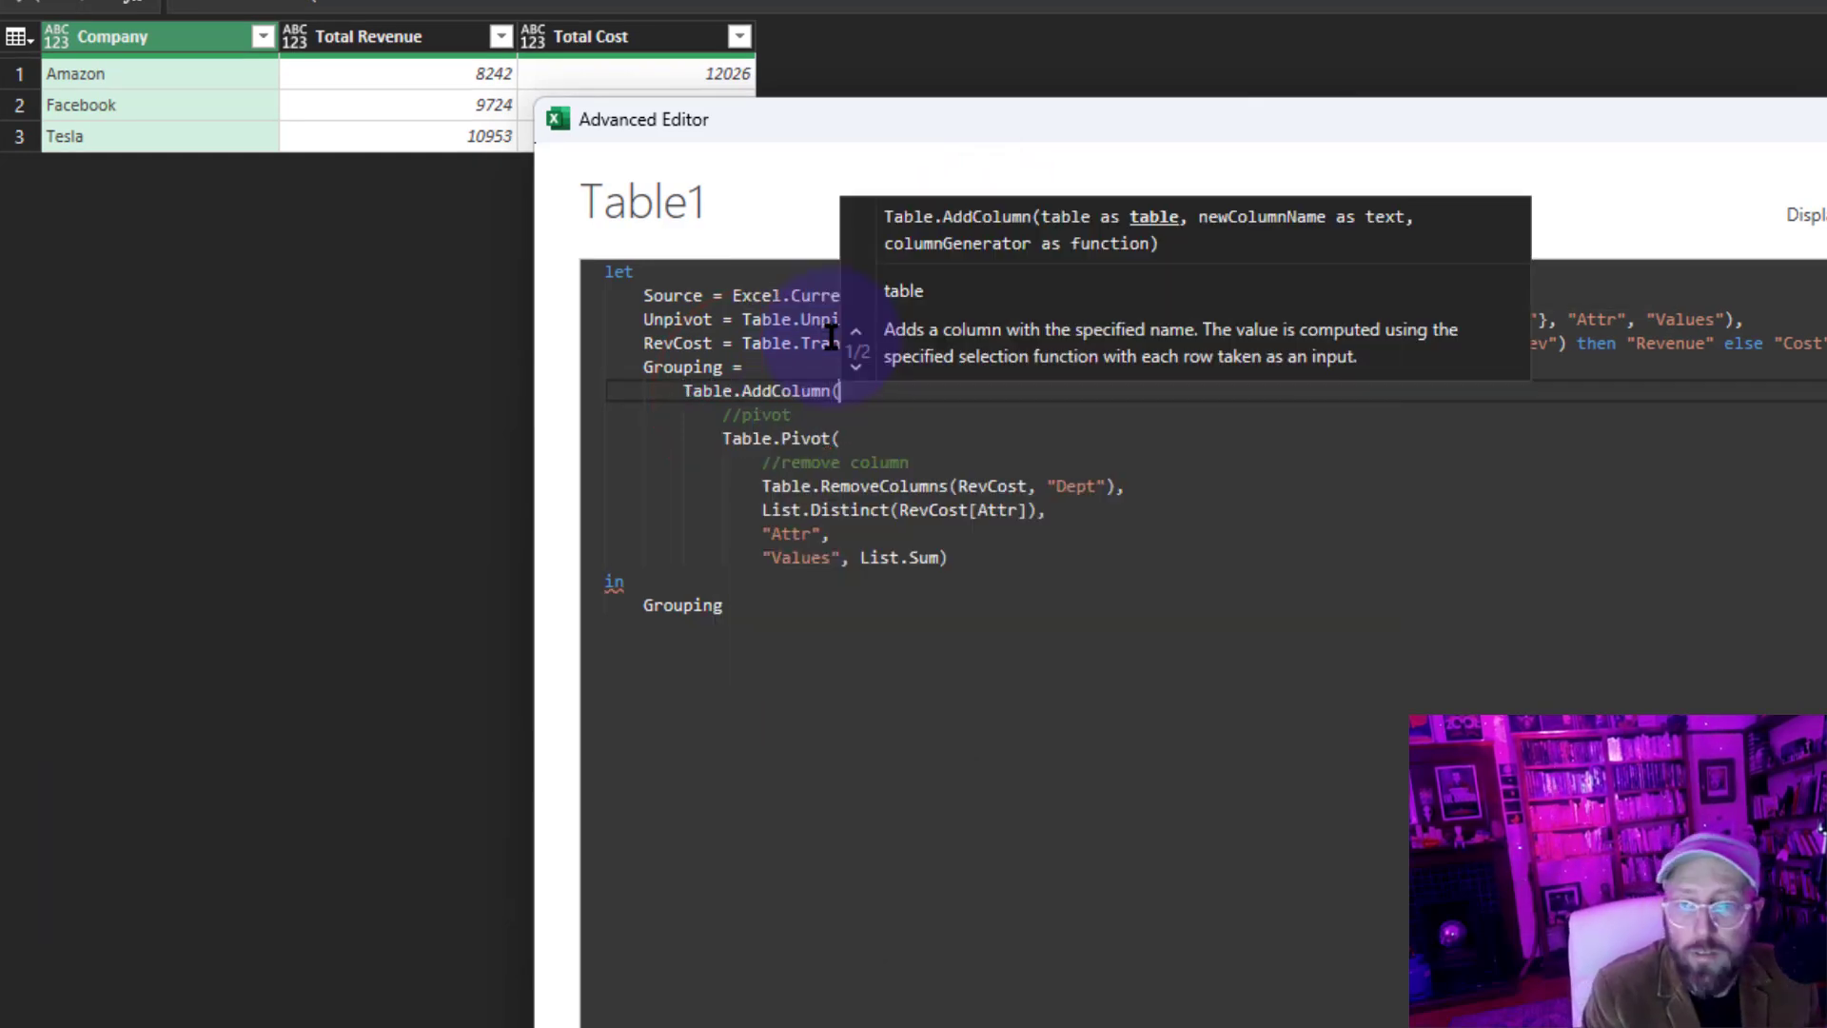
{"action": "left_click_drag", "start_coordinate": [725, 440], "coordinate": [977, 560]}
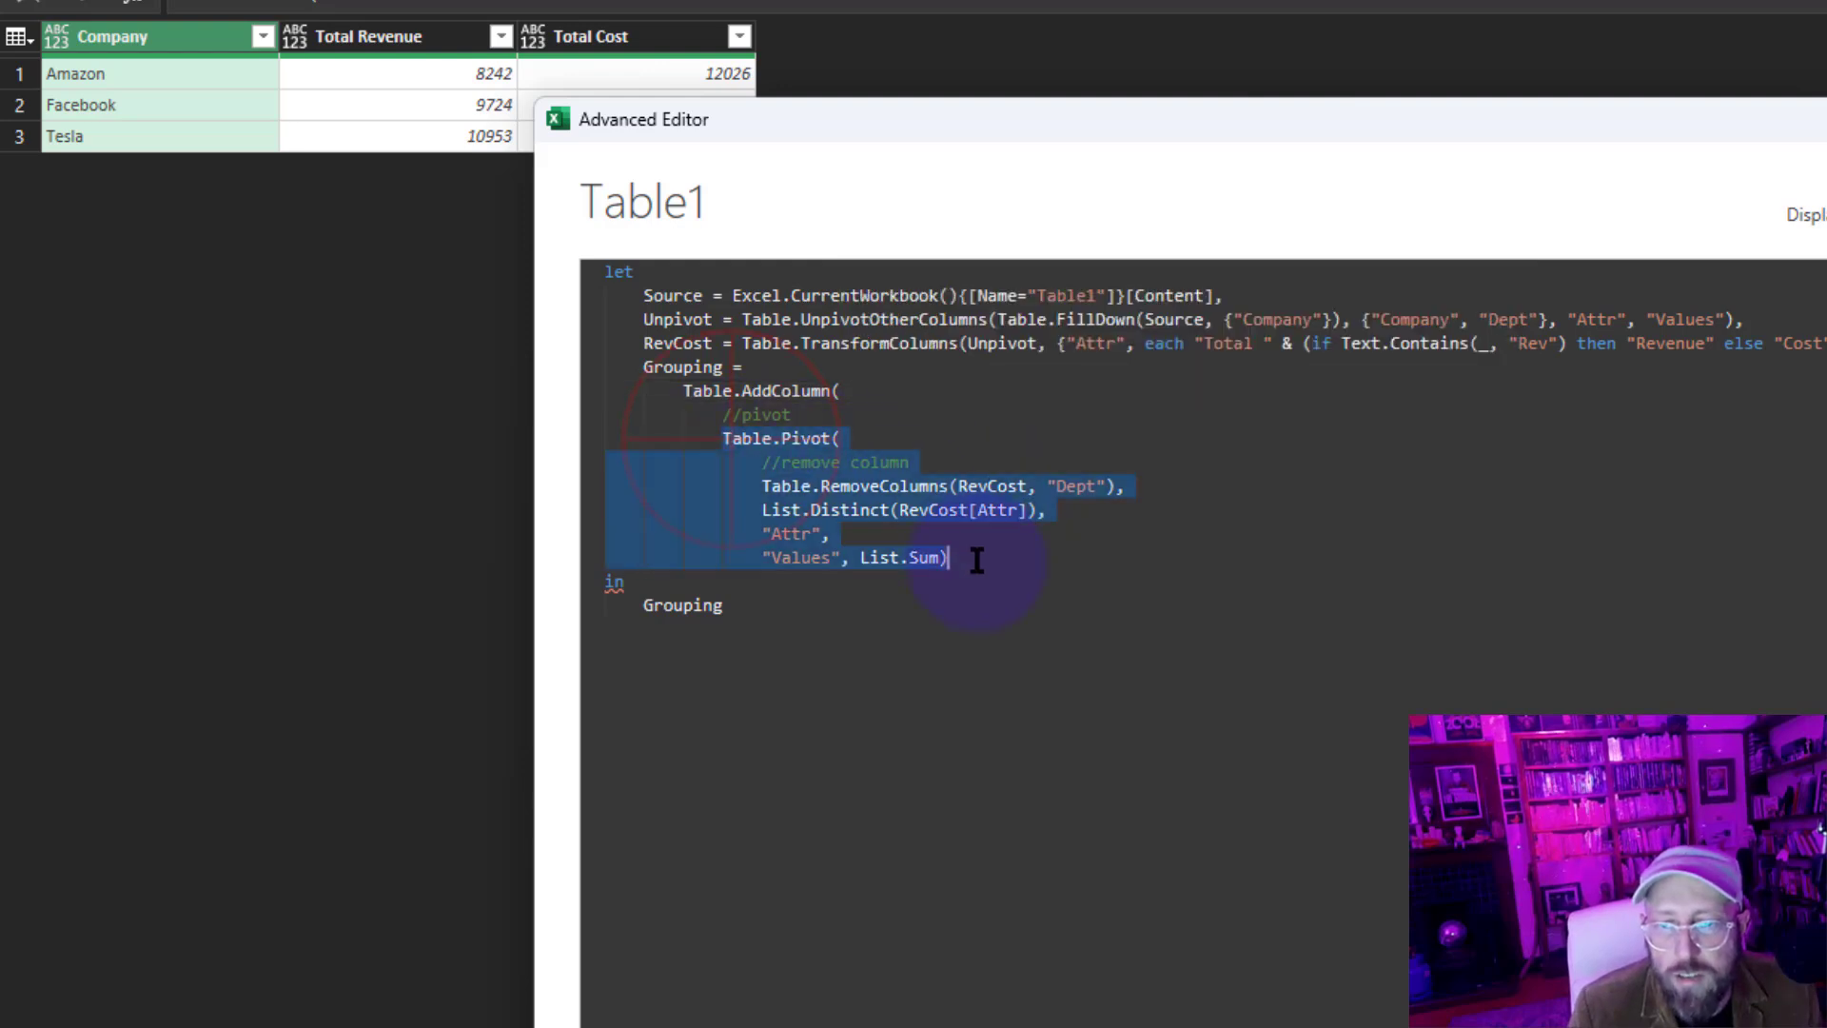
{"action": "left_click", "coordinate": [977, 562]}
{"action": "type", "text": ","}
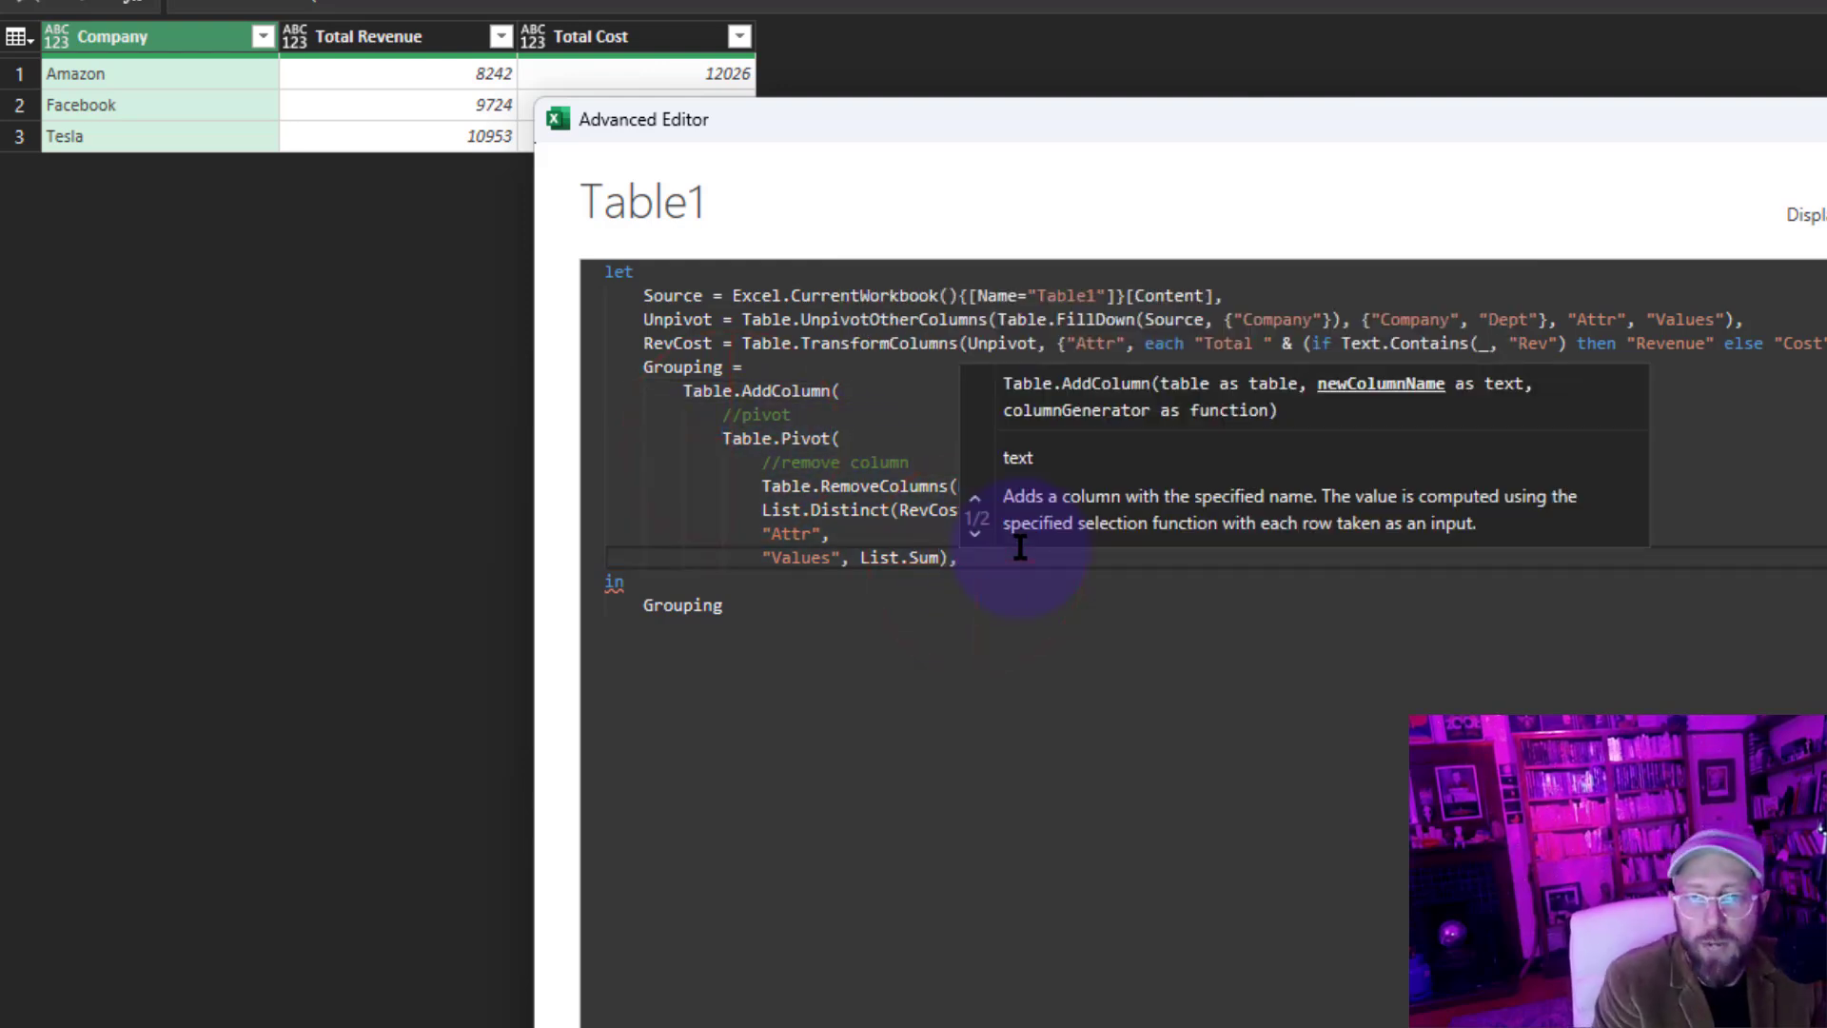
{"action": "key", "text": "Return"}
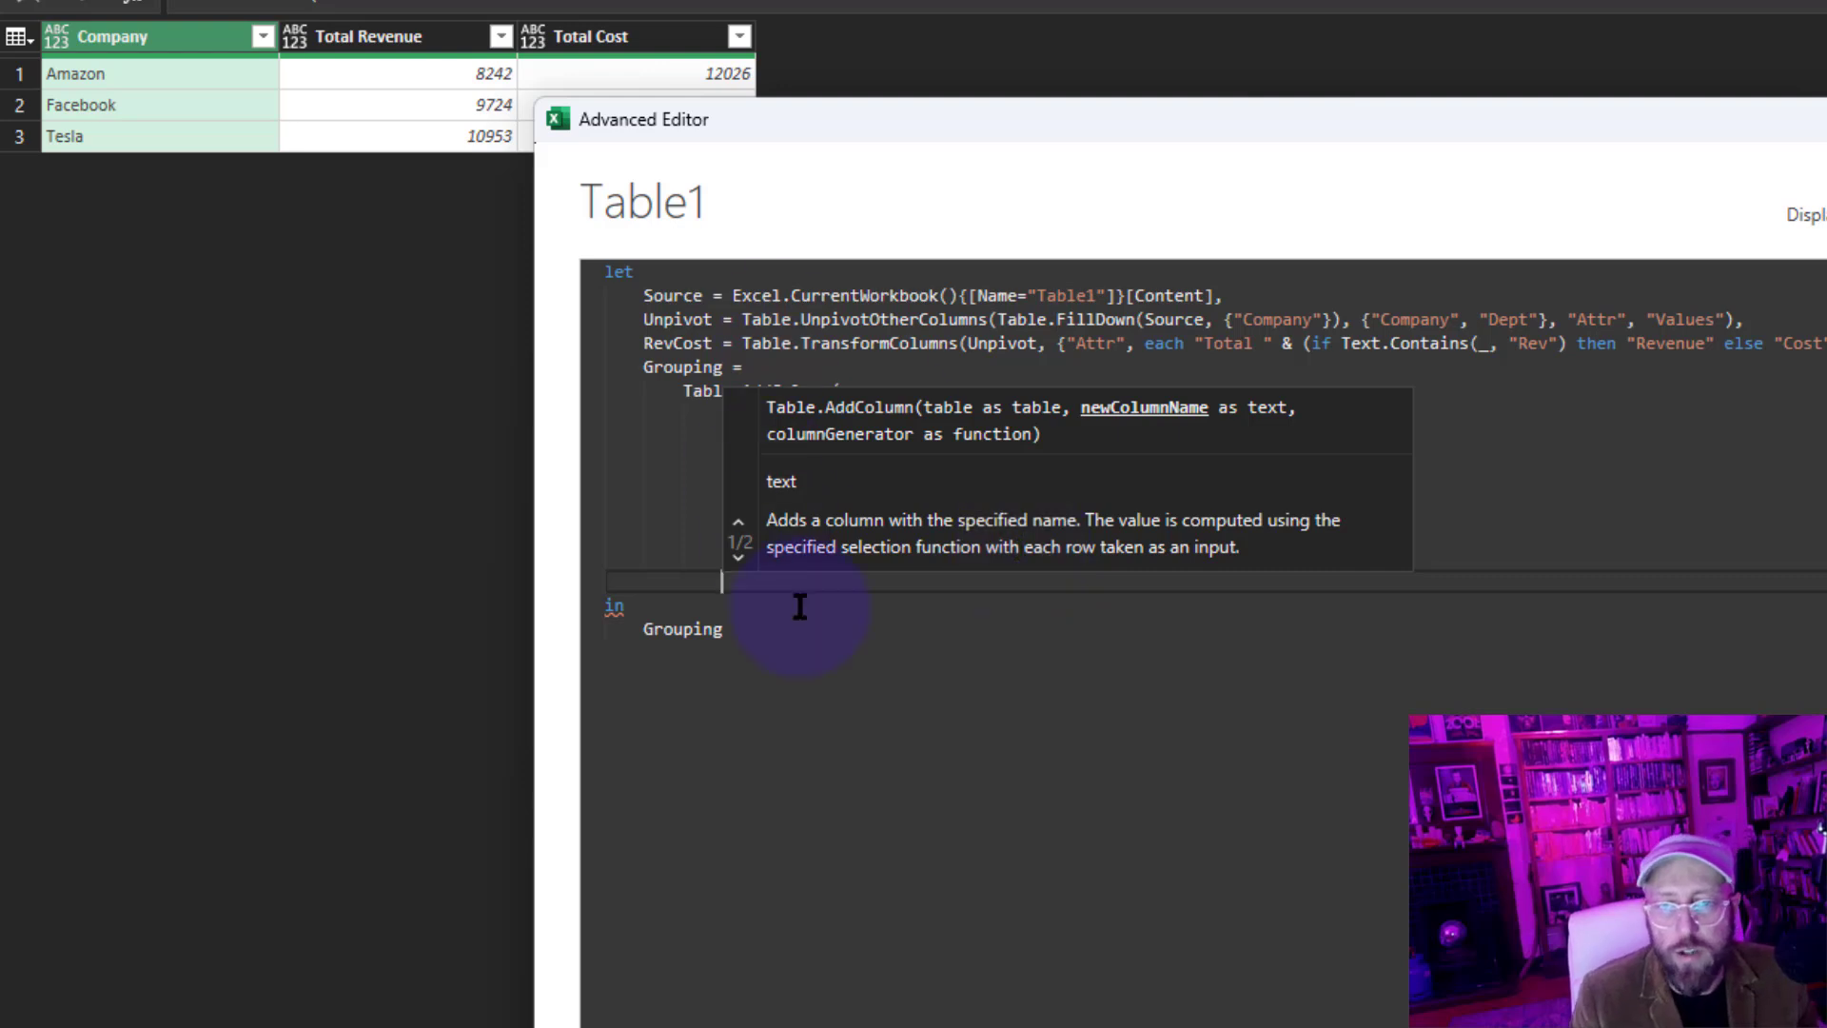
Enter "Total Profit" as the new column name in the Table.AddColumn call.
{"action": "left_click", "coordinate": [752, 582]}
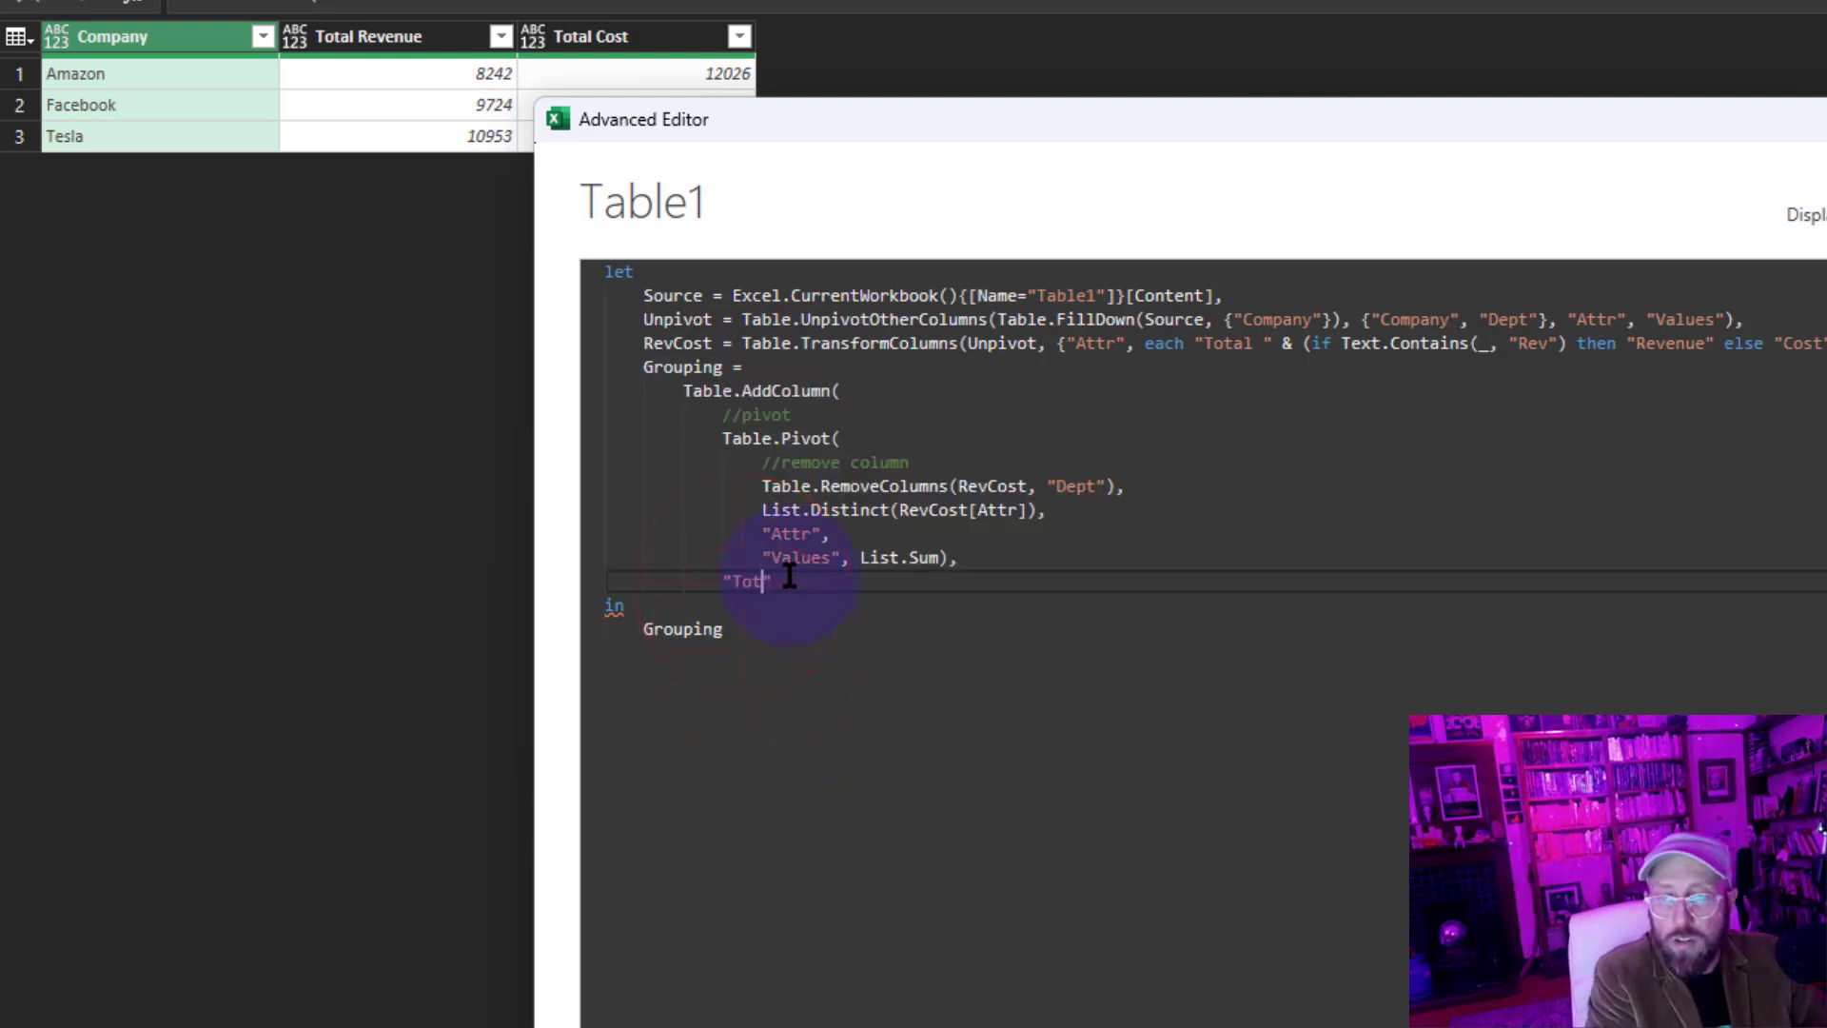
{"action": "type", "text": "\"Total Profi"}
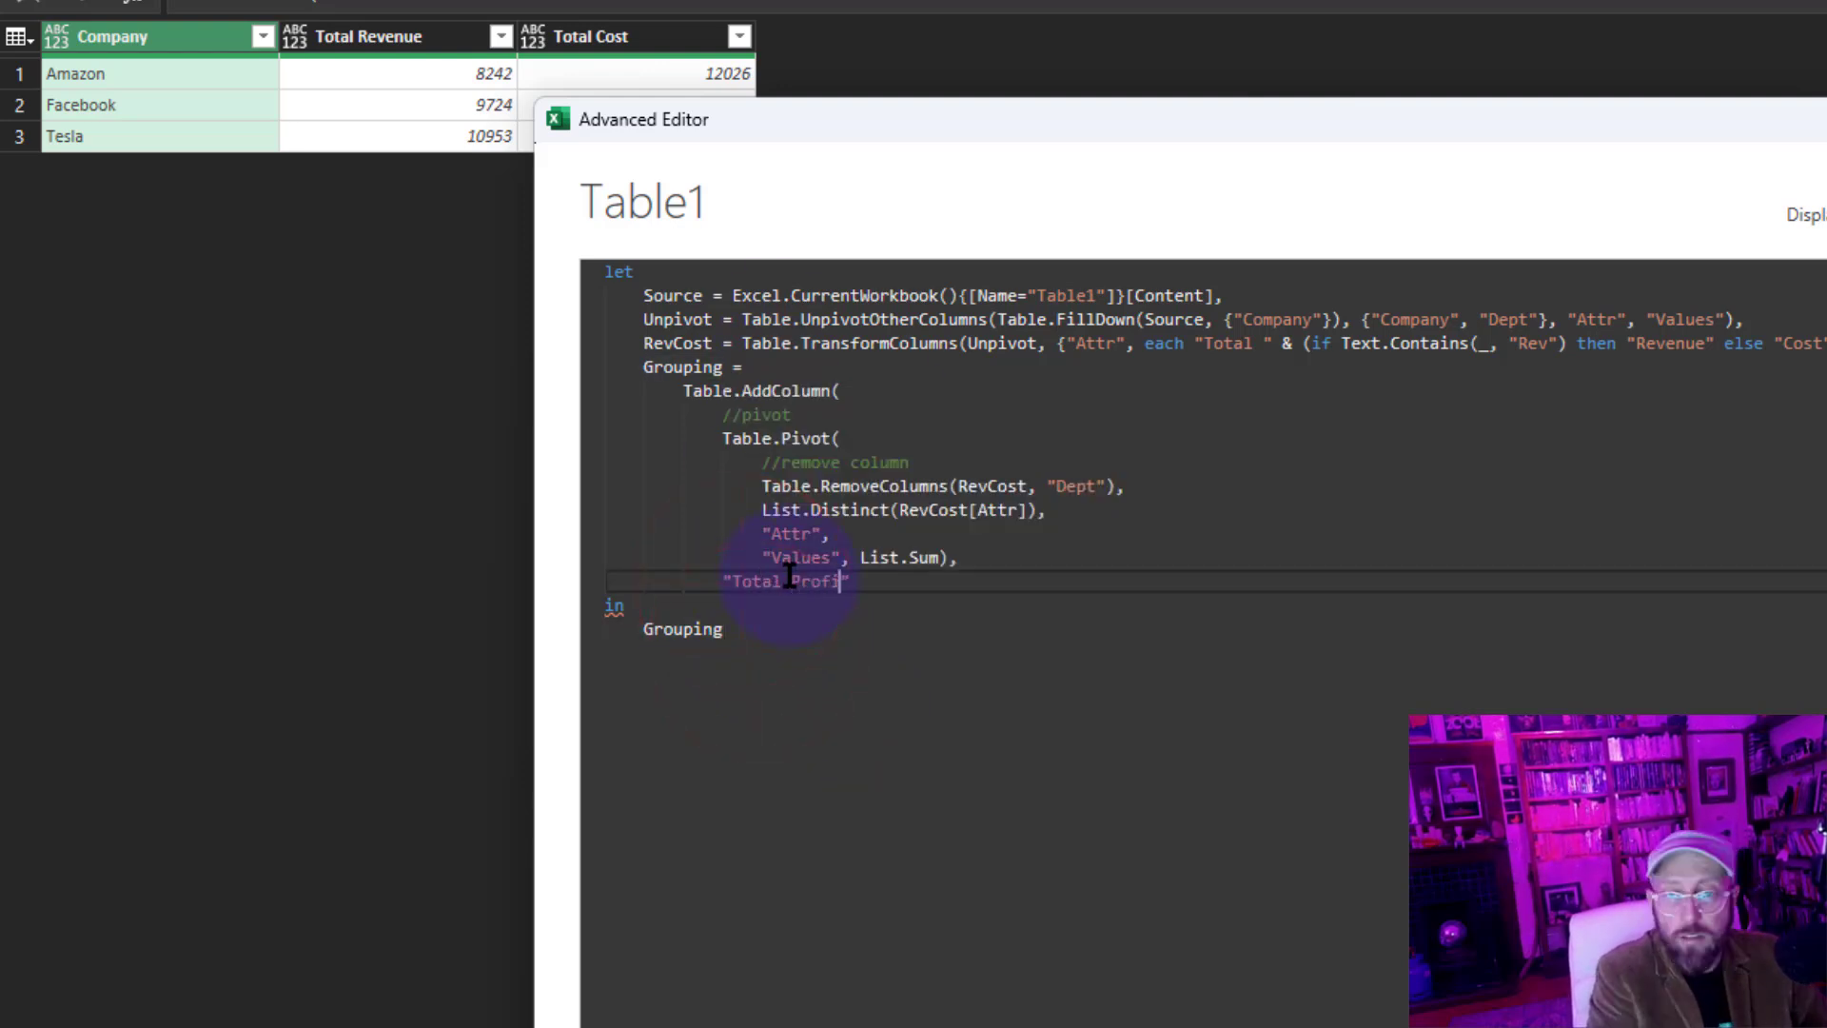
{"action": "type", "text": "t\","}
{"action": "key", "text": "Return"}
Define the new column as each [Total Revenue] - [Total Cost], close the Table.AddColumn call and save the query code.
{"action": "type", "text": "each "}
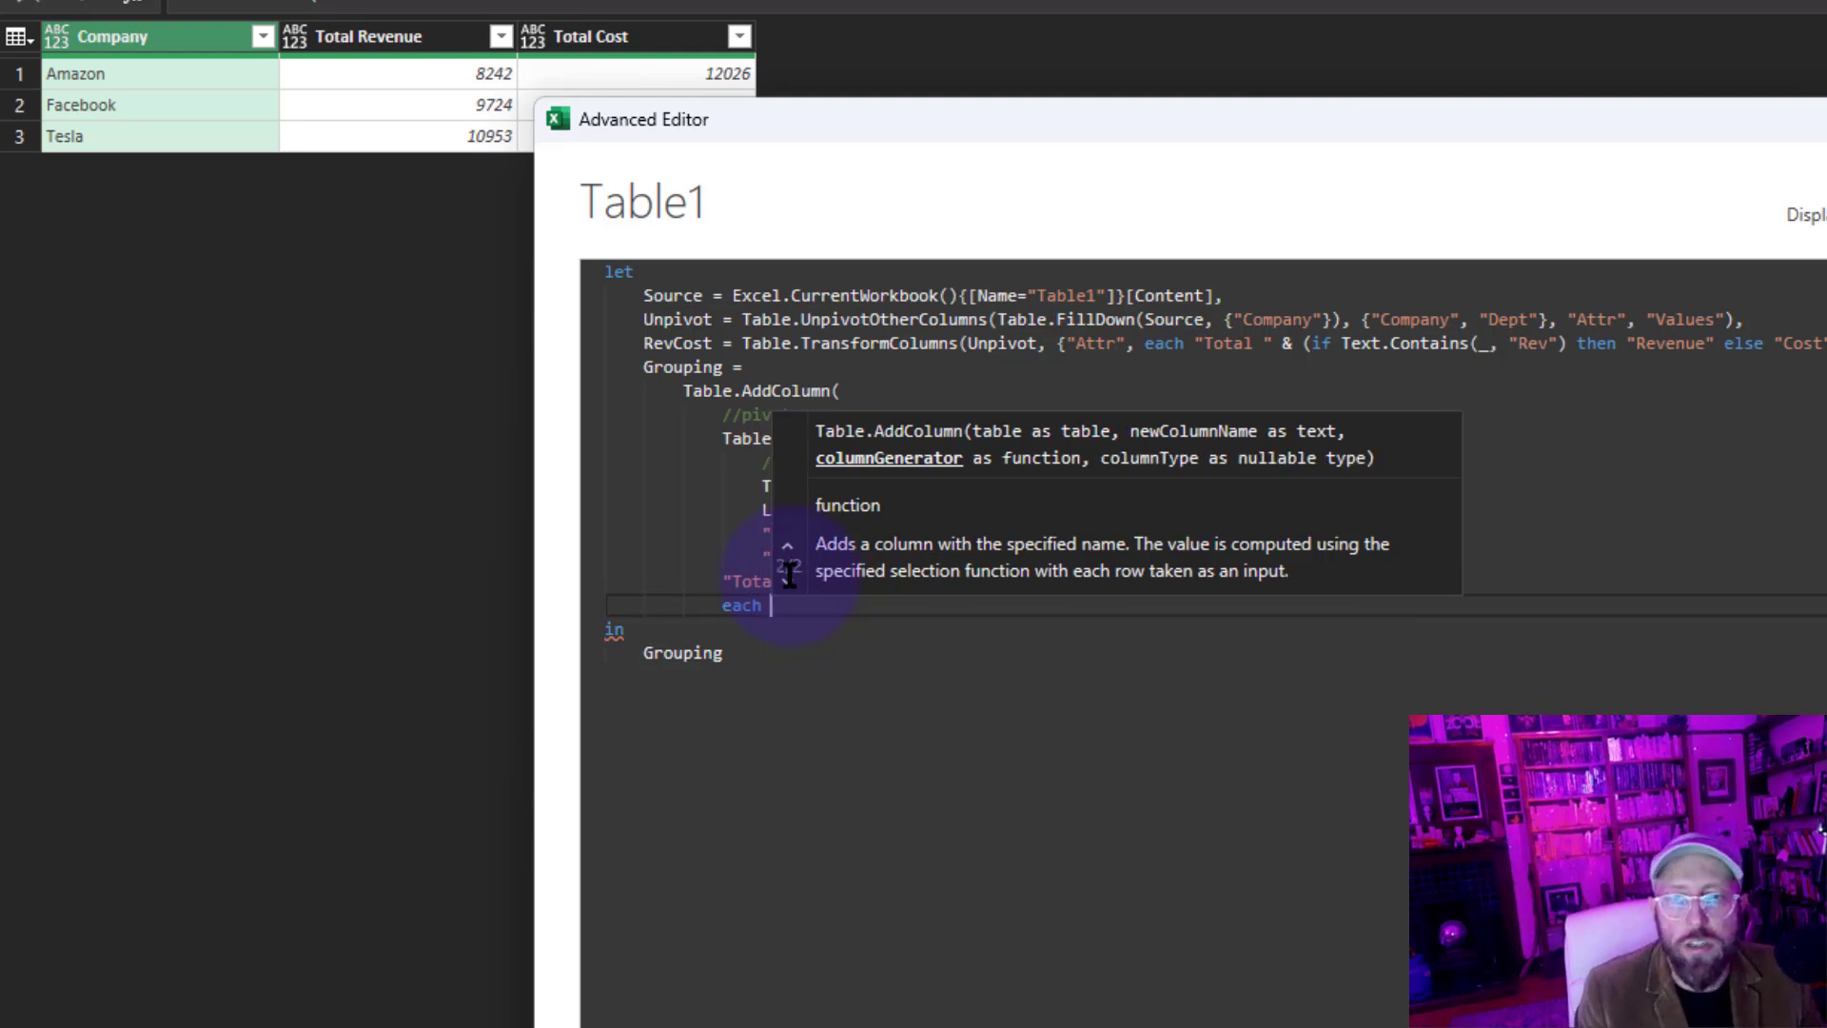
{"action": "type", "text": "[To"}
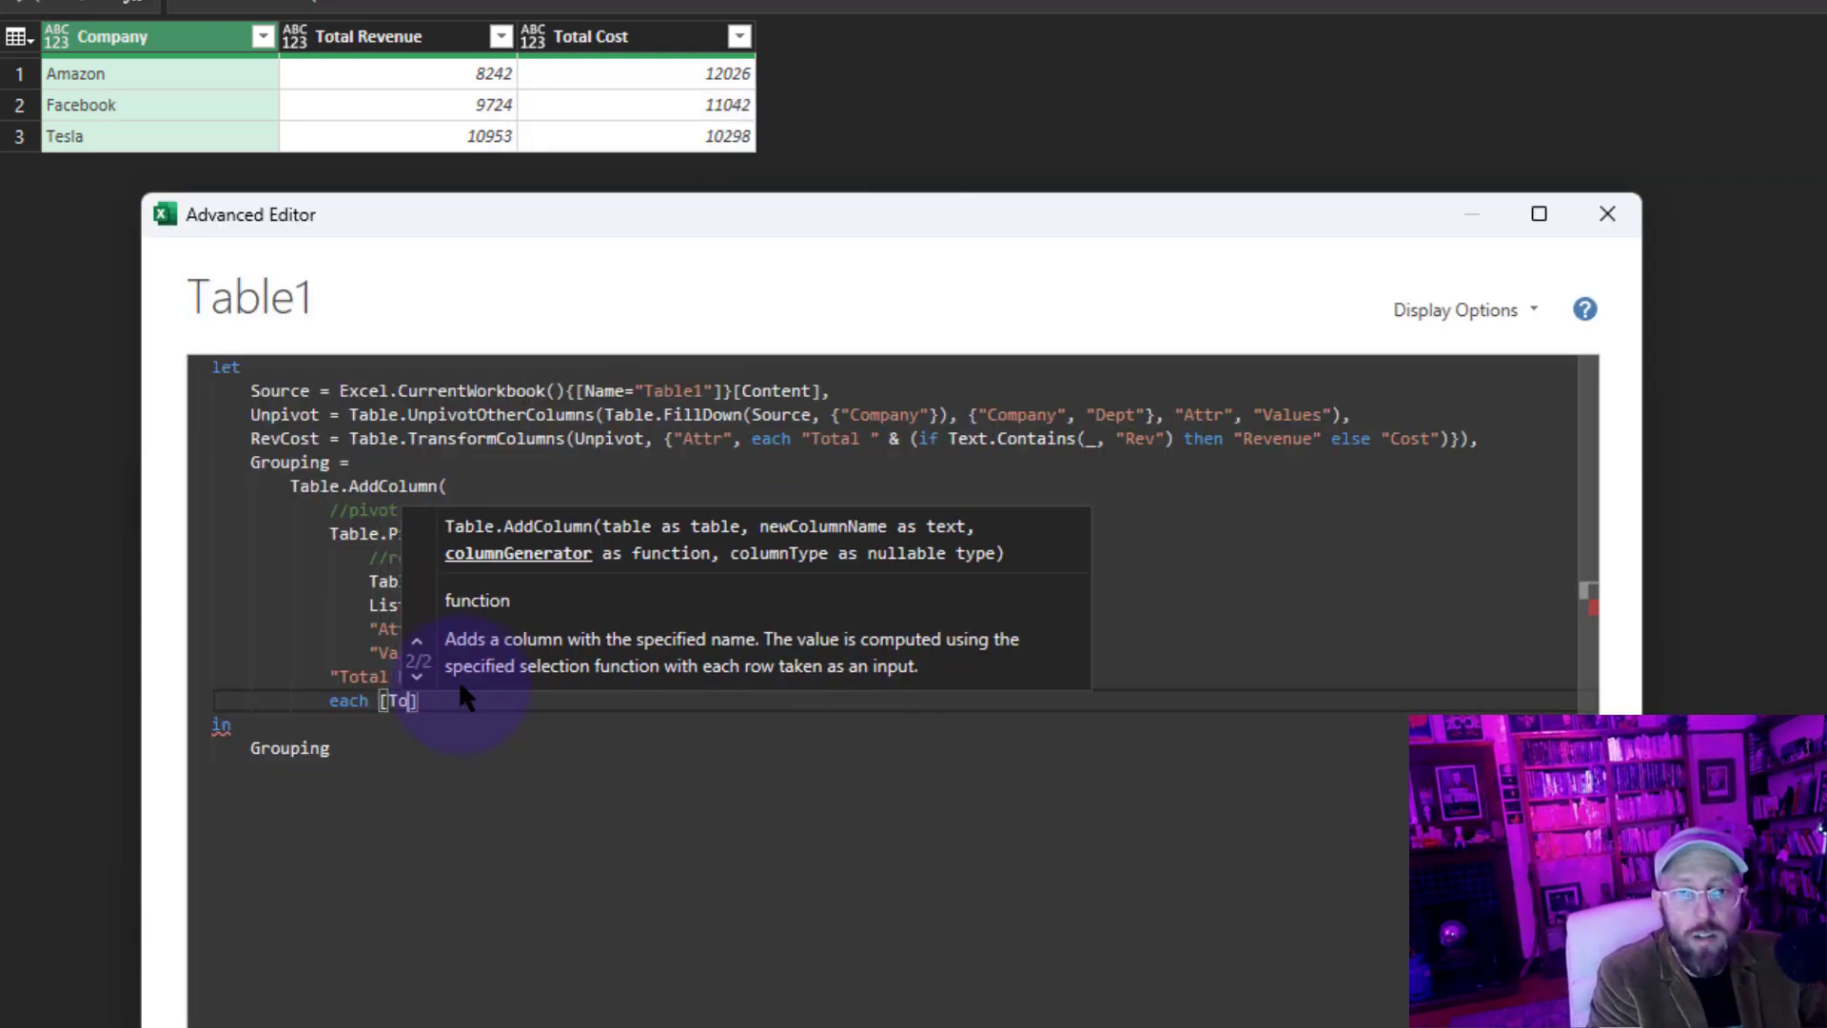
{"action": "type", "text": "tal Reve"}
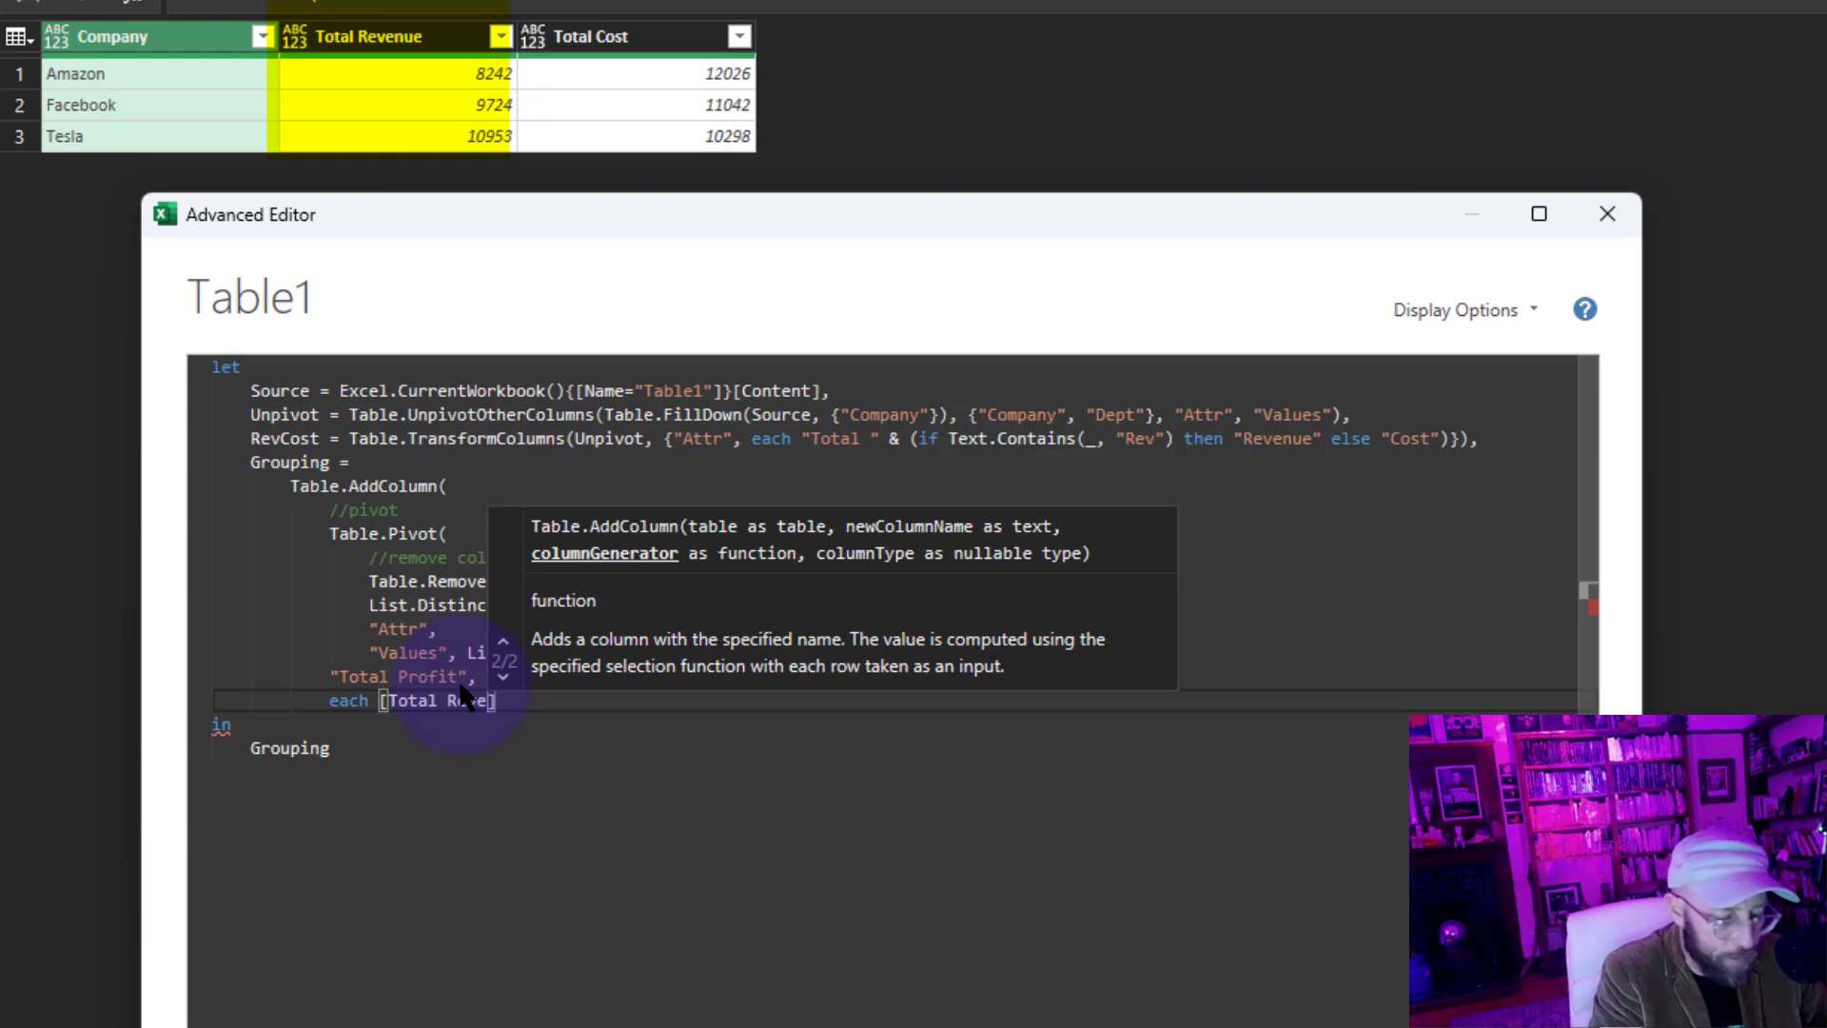
{"action": "type", "text": "nue] - [Total "}
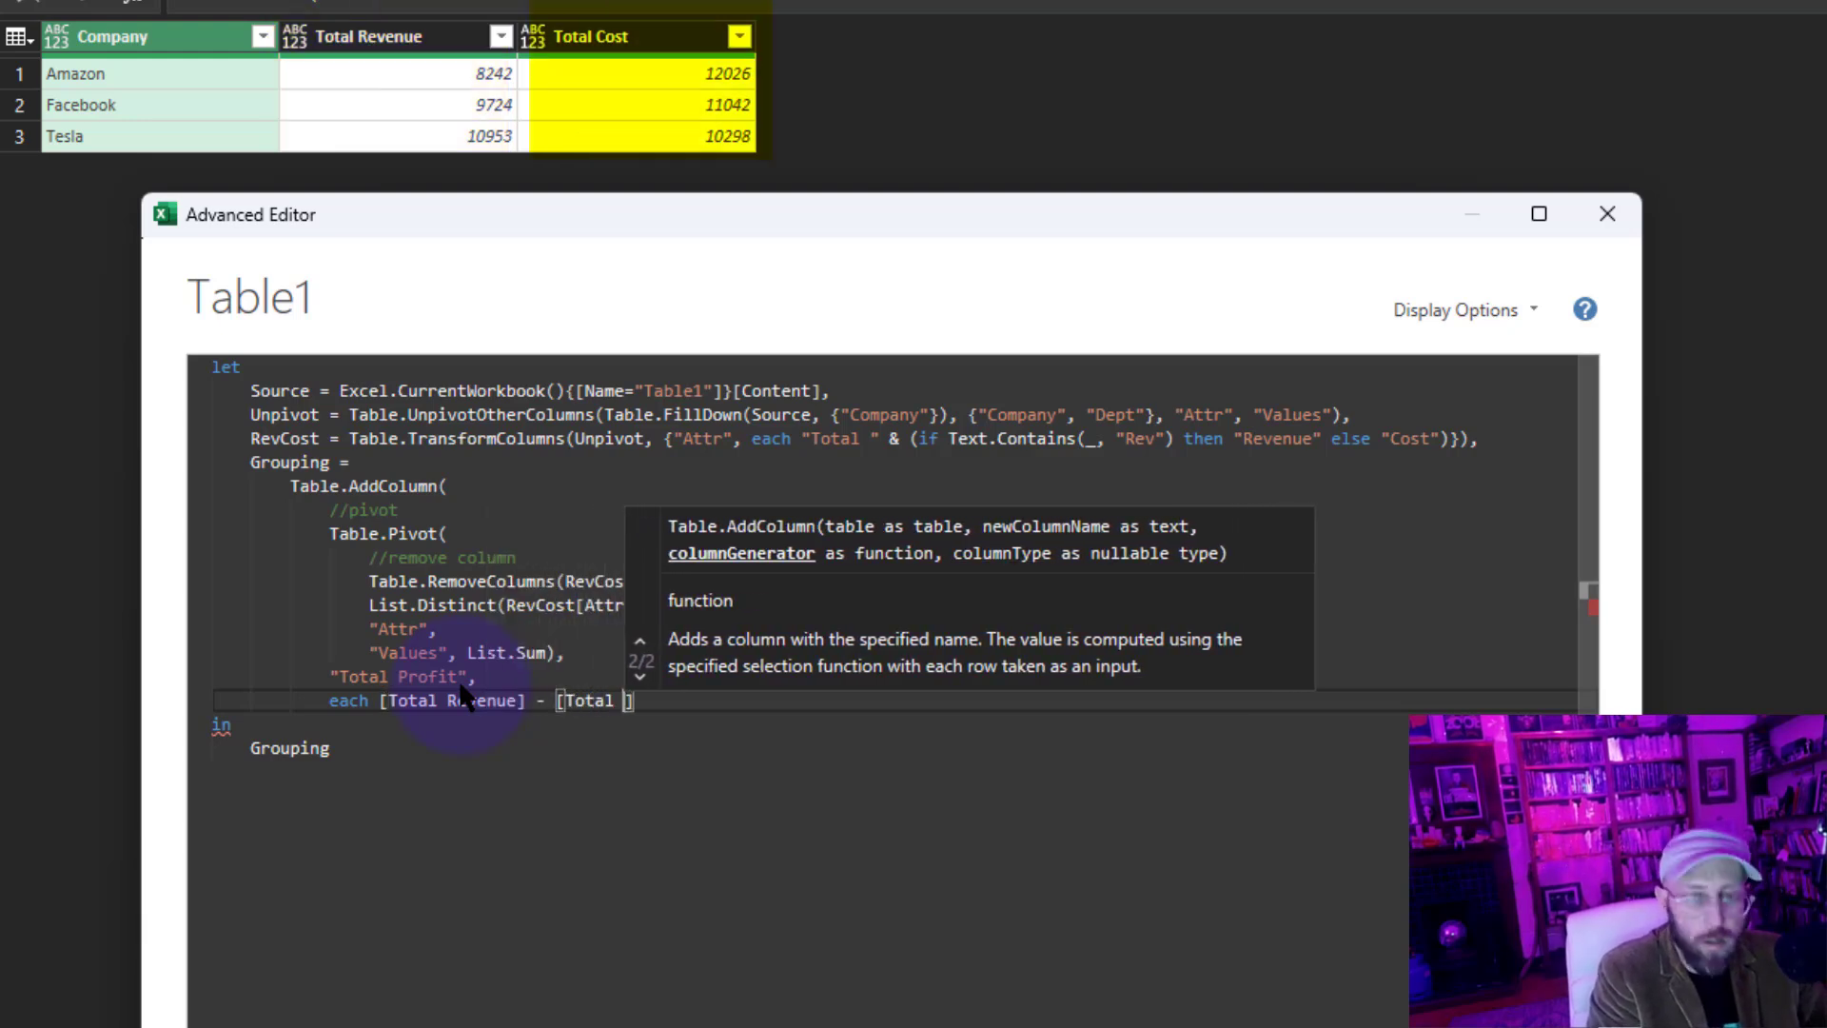
{"action": "type", "text": "Cost]"}
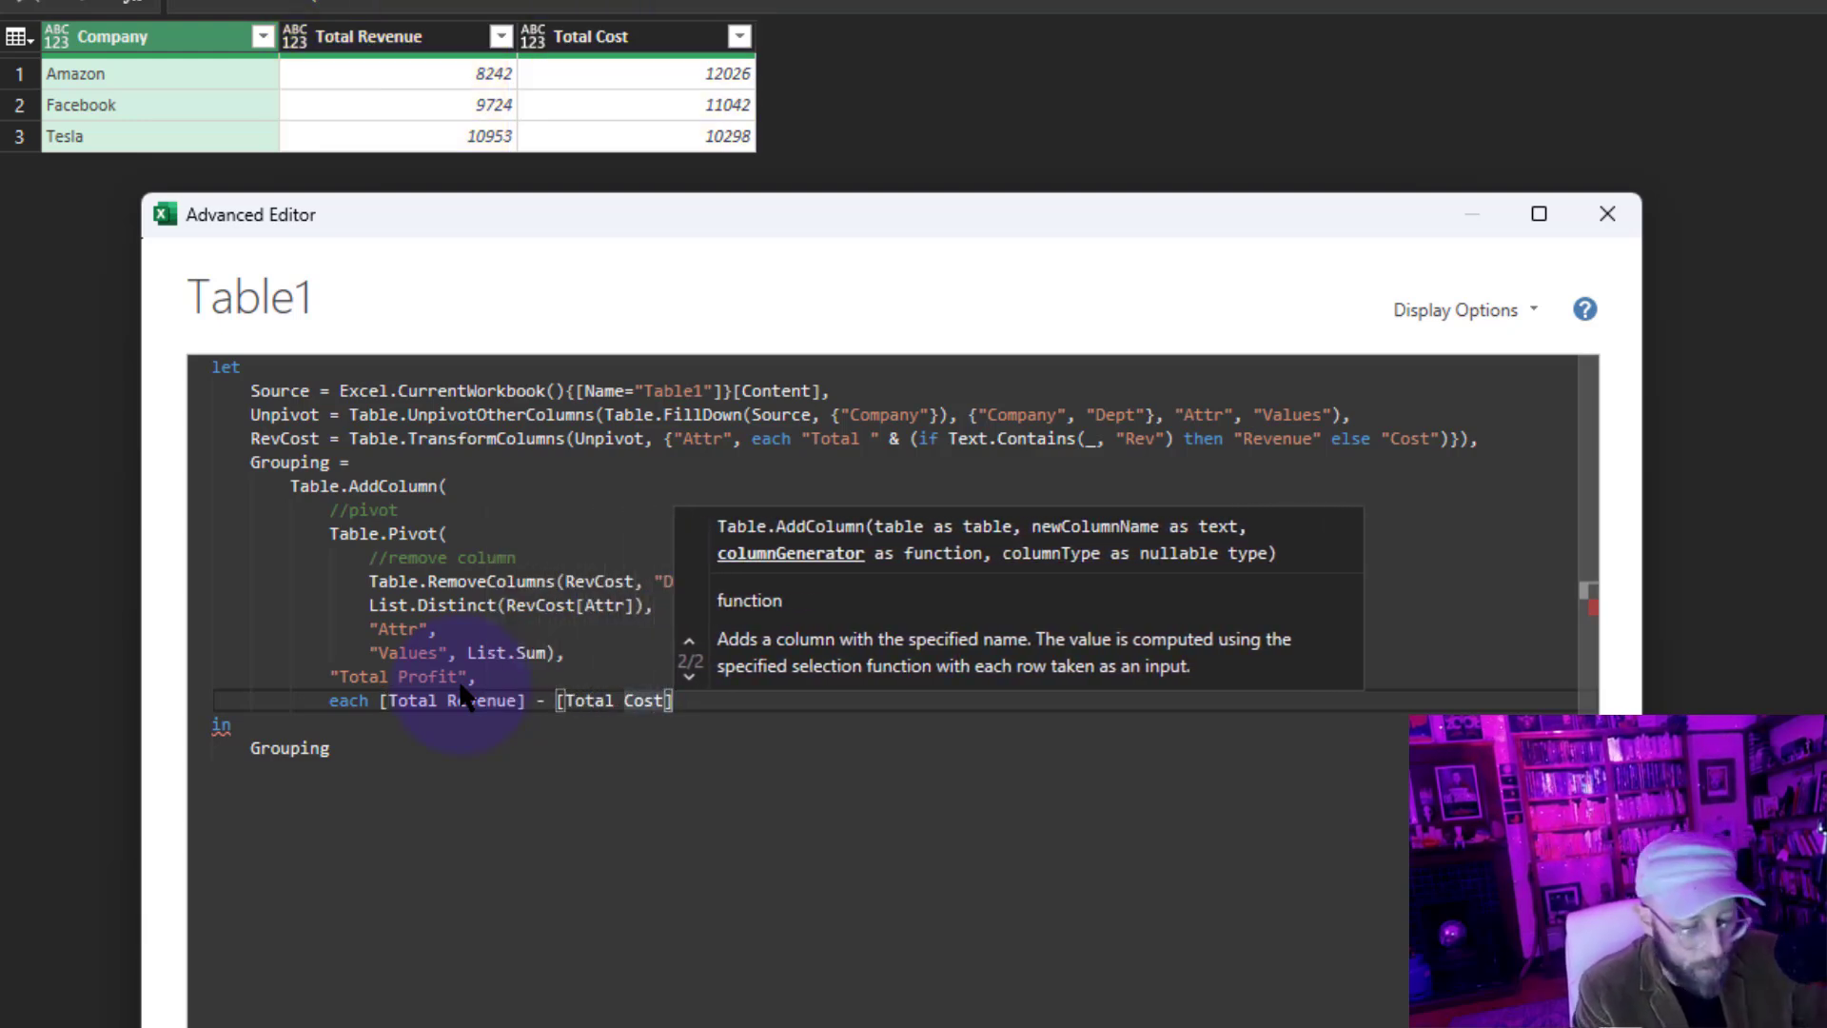
{"action": "type", "text": ")"}
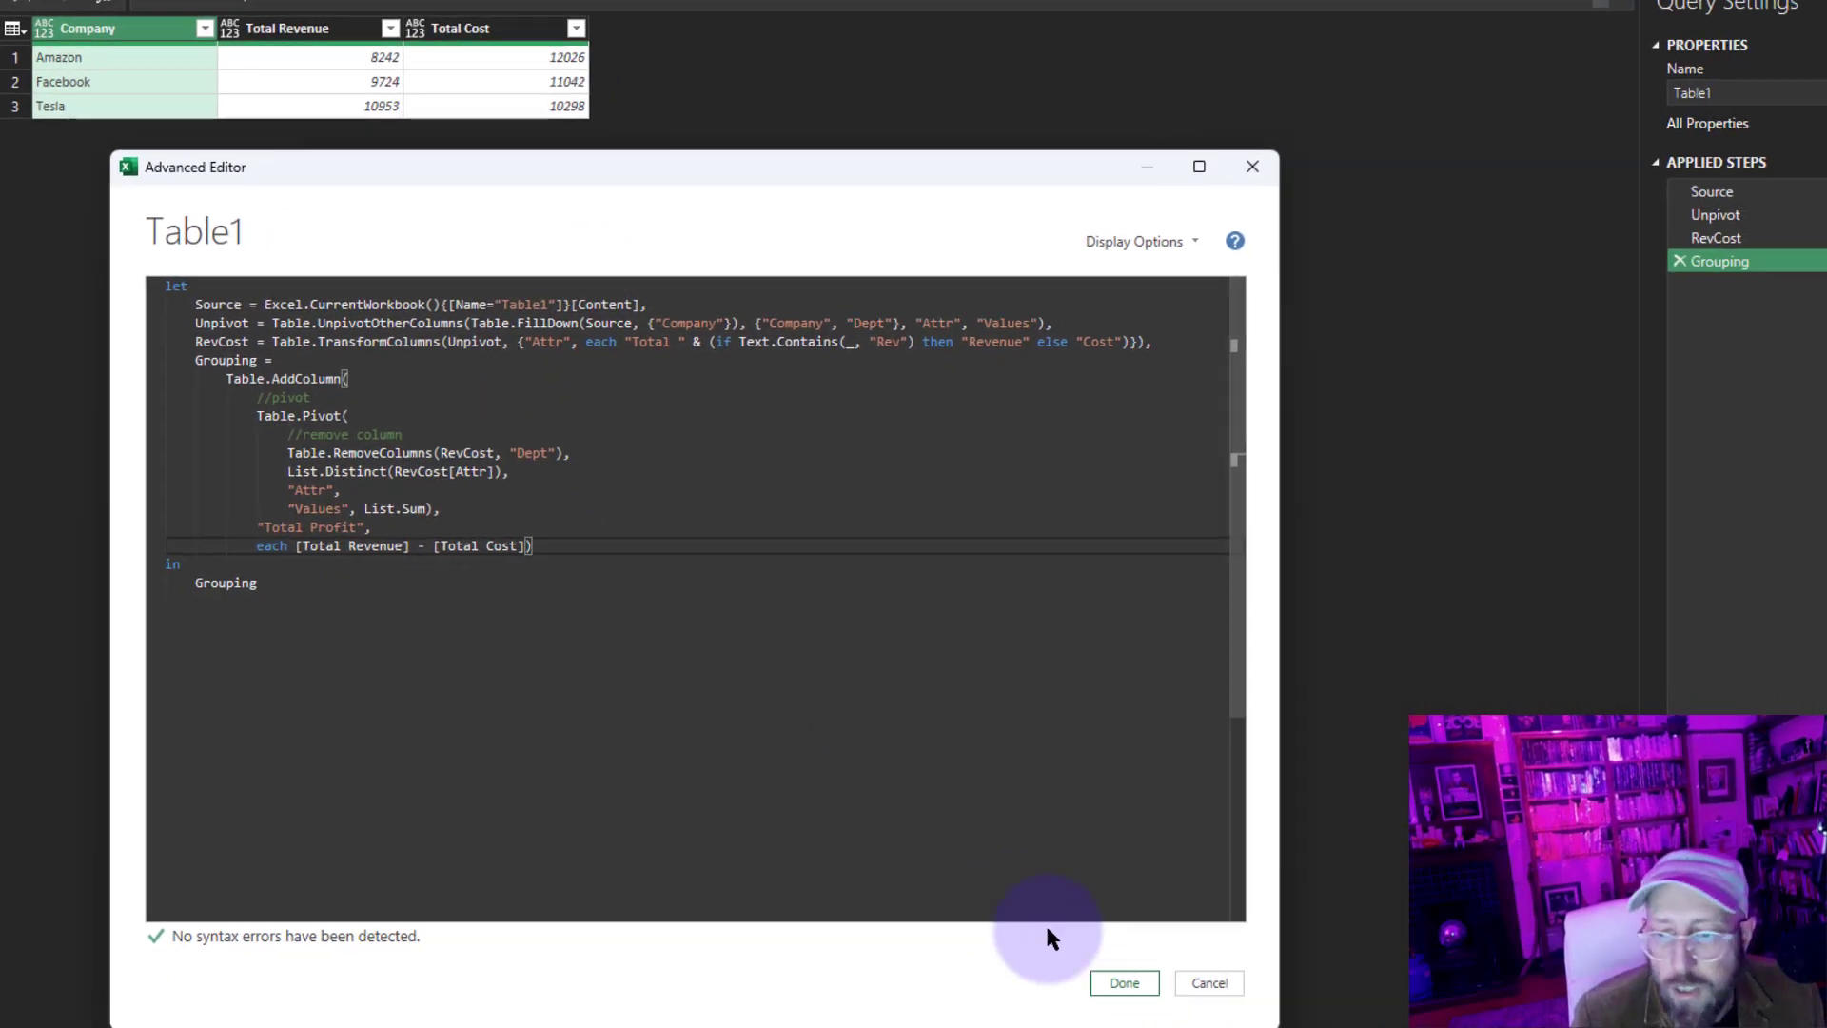
{"action": "left_click", "coordinate": [1122, 981]}
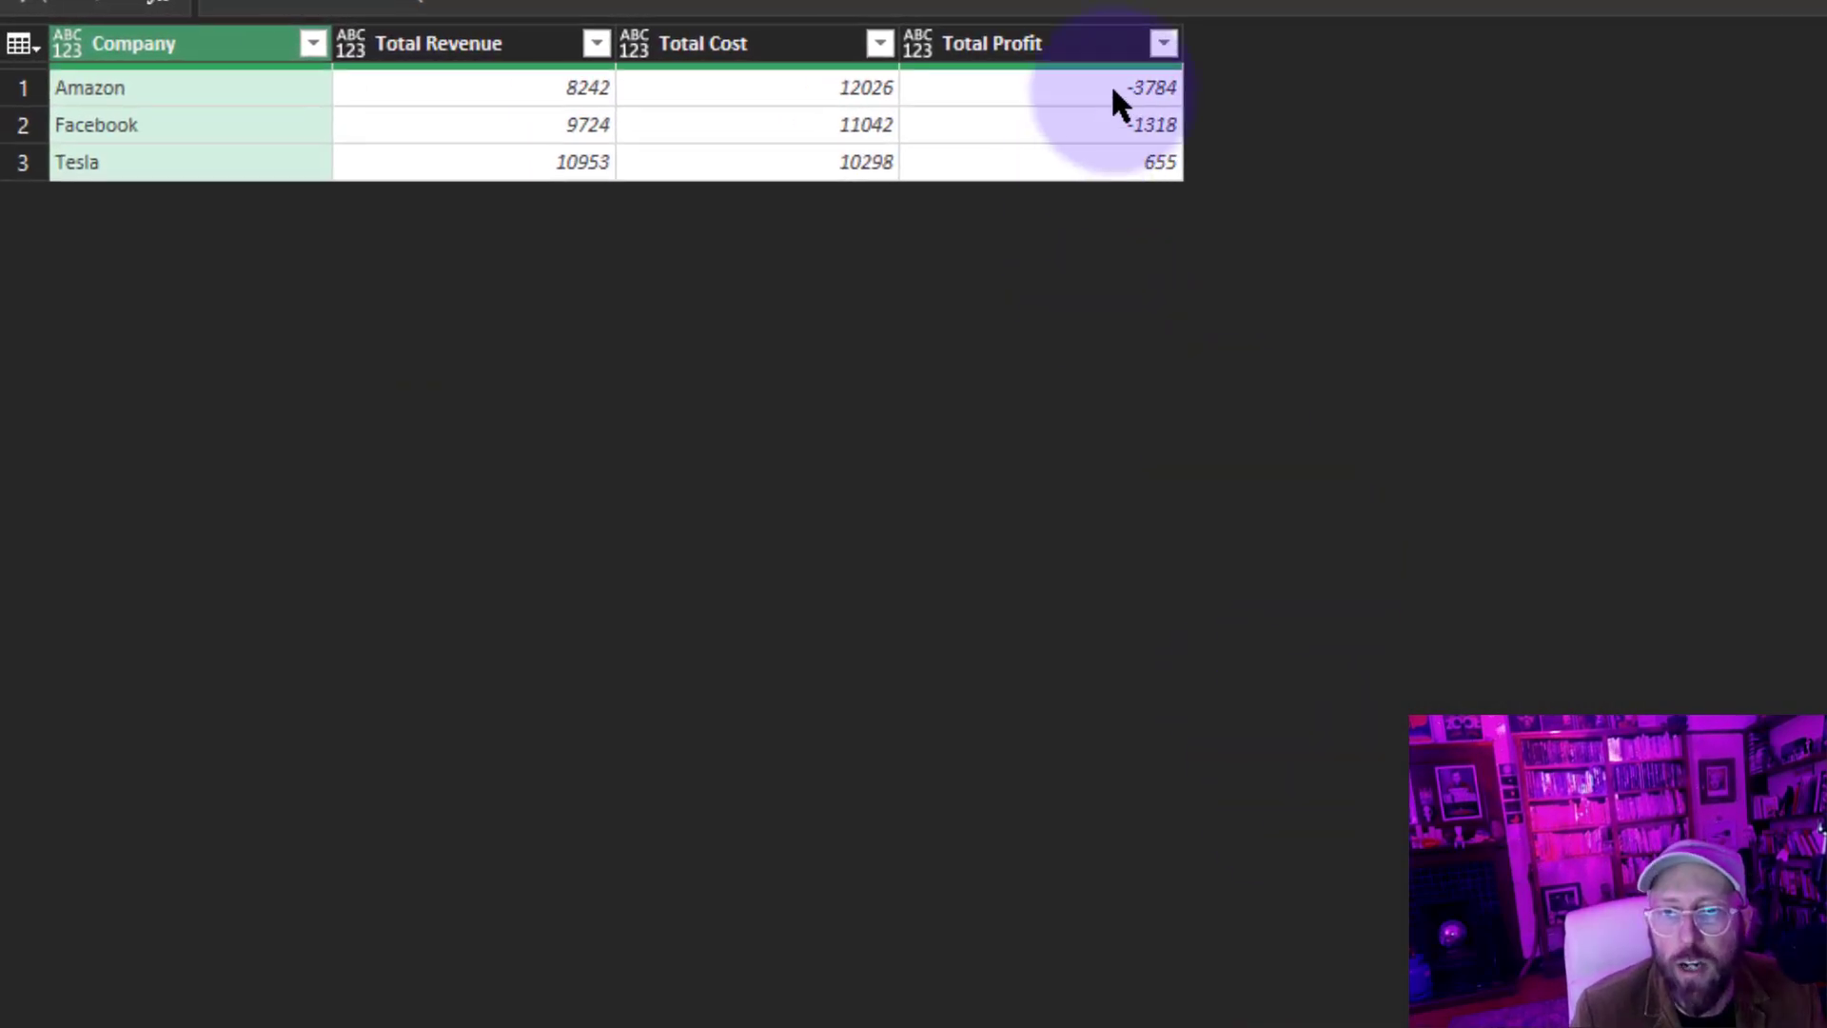
Check the companies' Total Profit values and compare the result with the detail rows of the RevCost step.
{"action": "left_click", "coordinate": [1115, 87]}
{"action": "left_click", "coordinate": [1124, 123]}
{"action": "key", "text": "Down"}
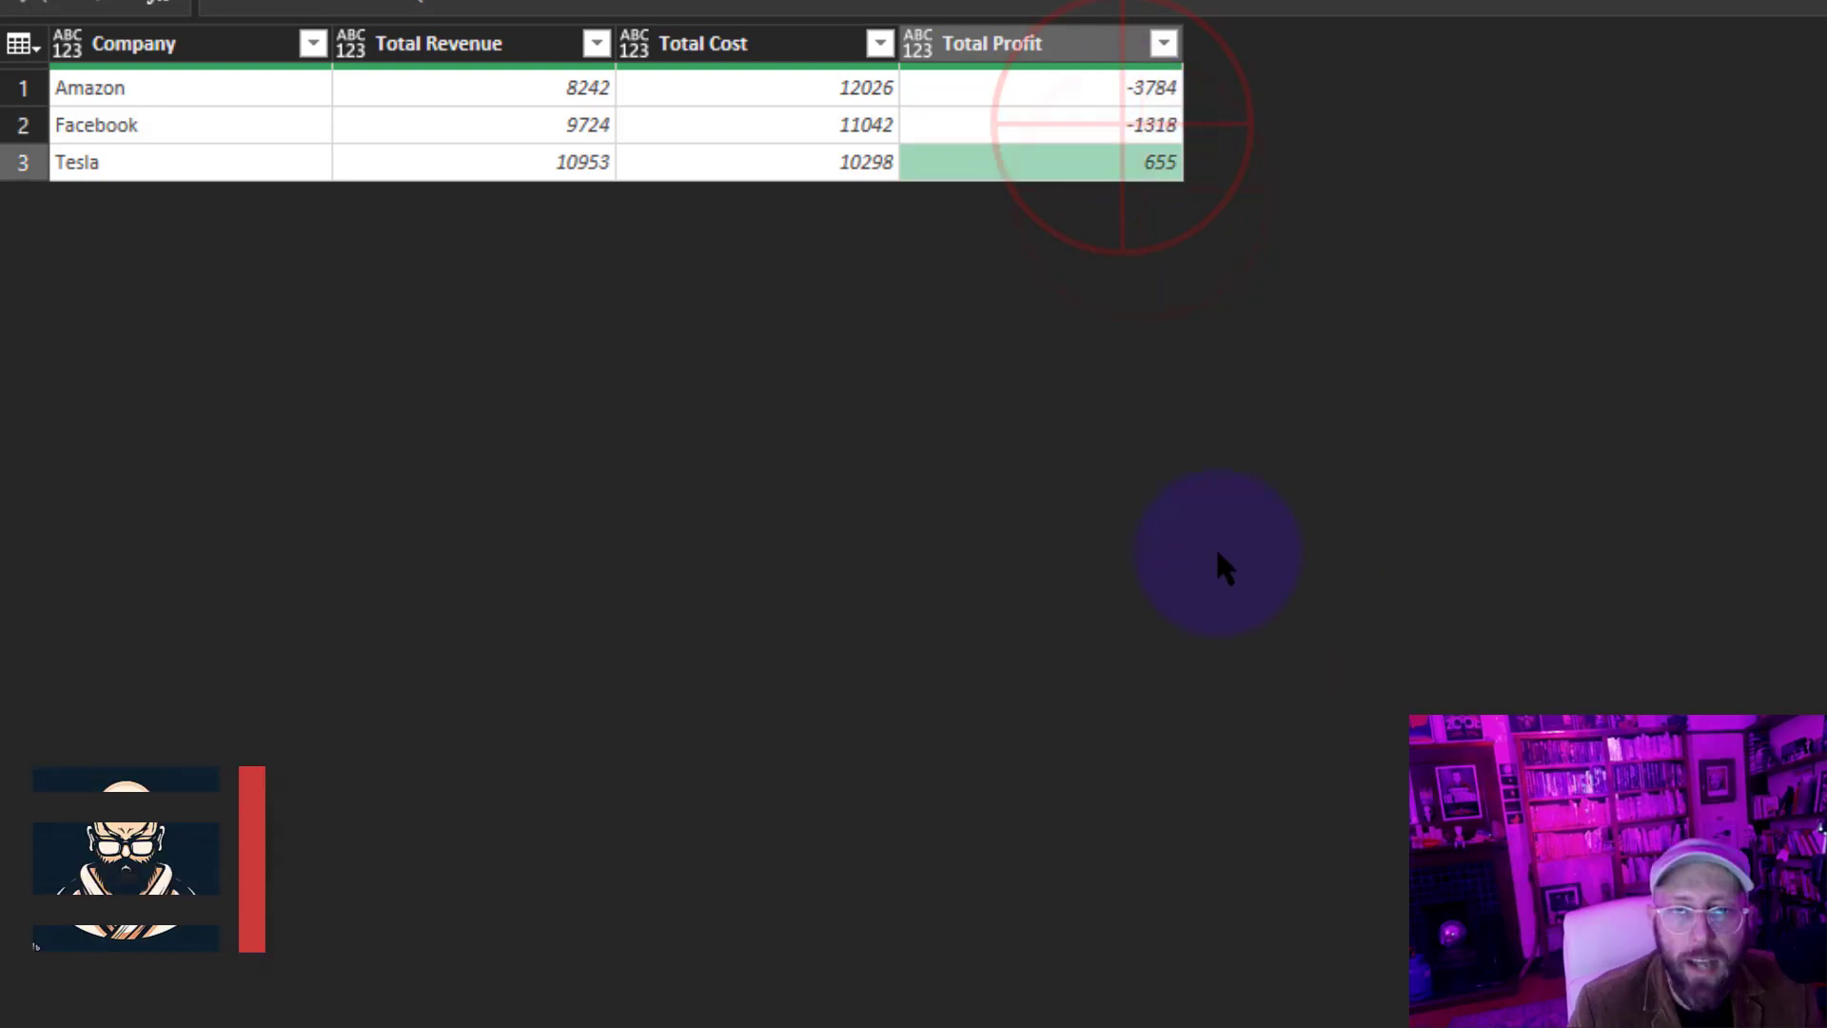
{"action": "left_click", "coordinate": [1218, 556]}
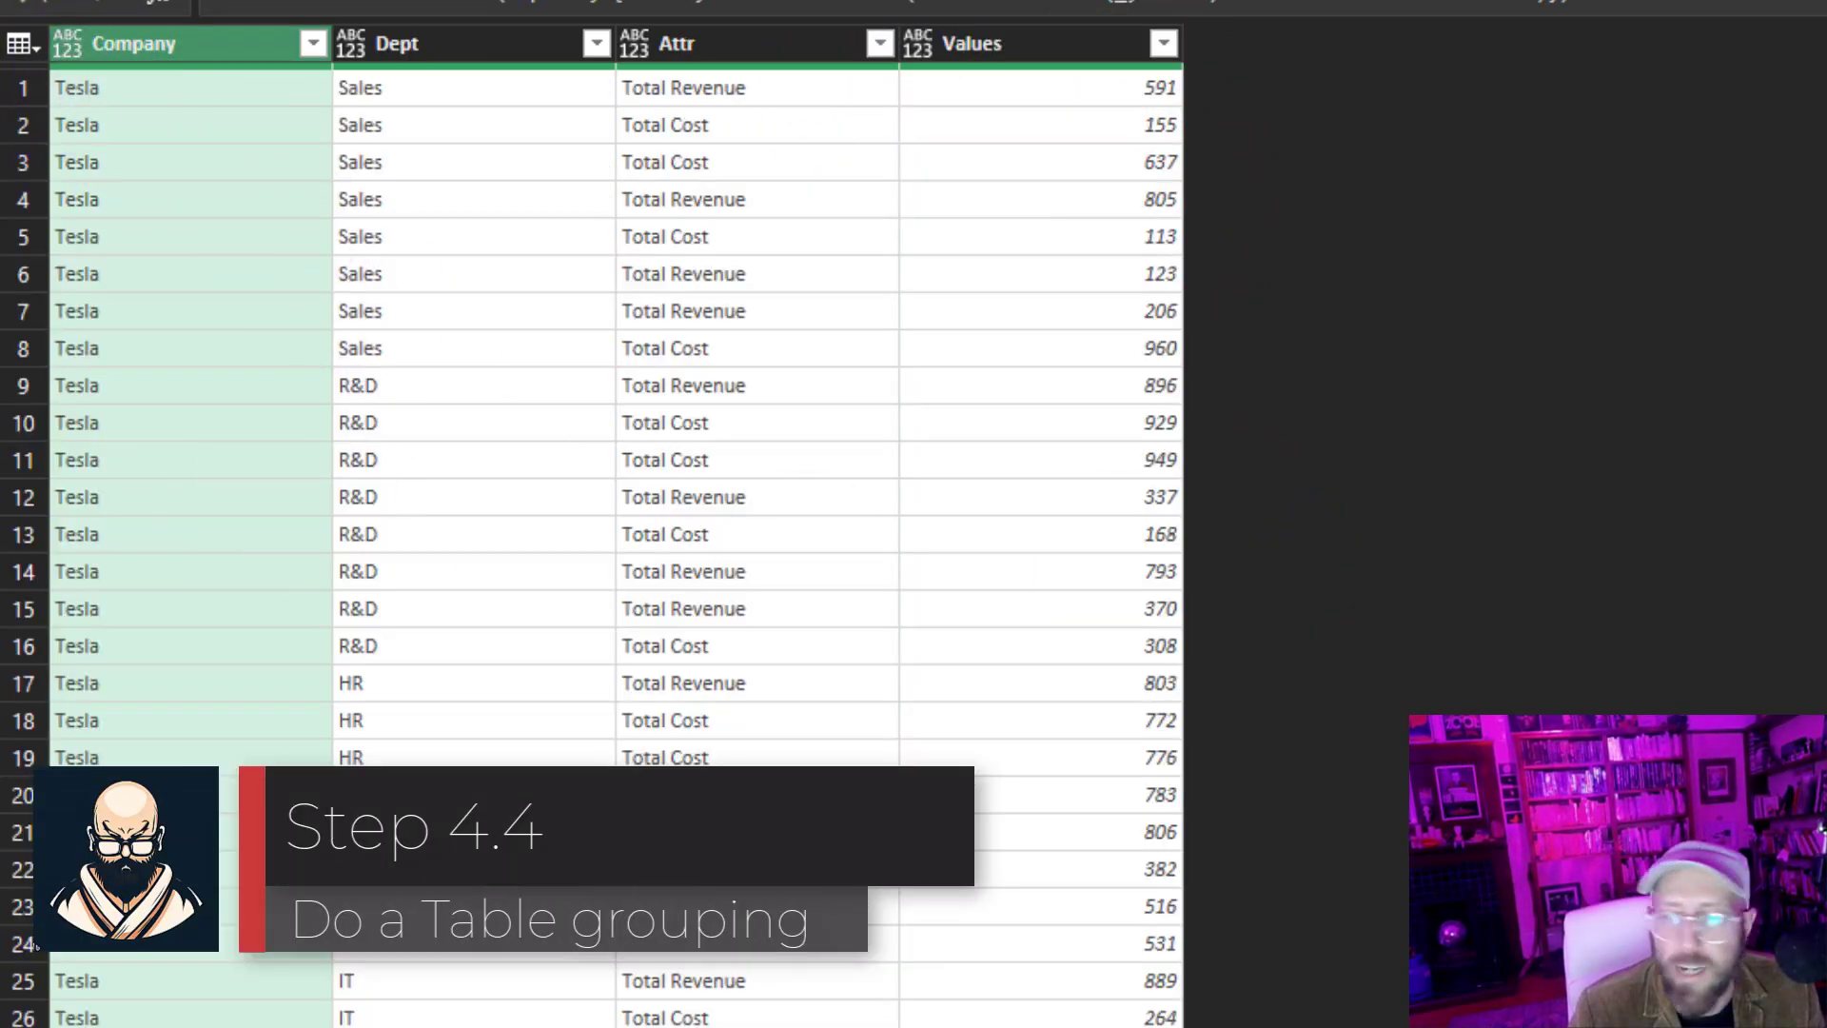
{"action": "left_click", "coordinate": [126, 89]}
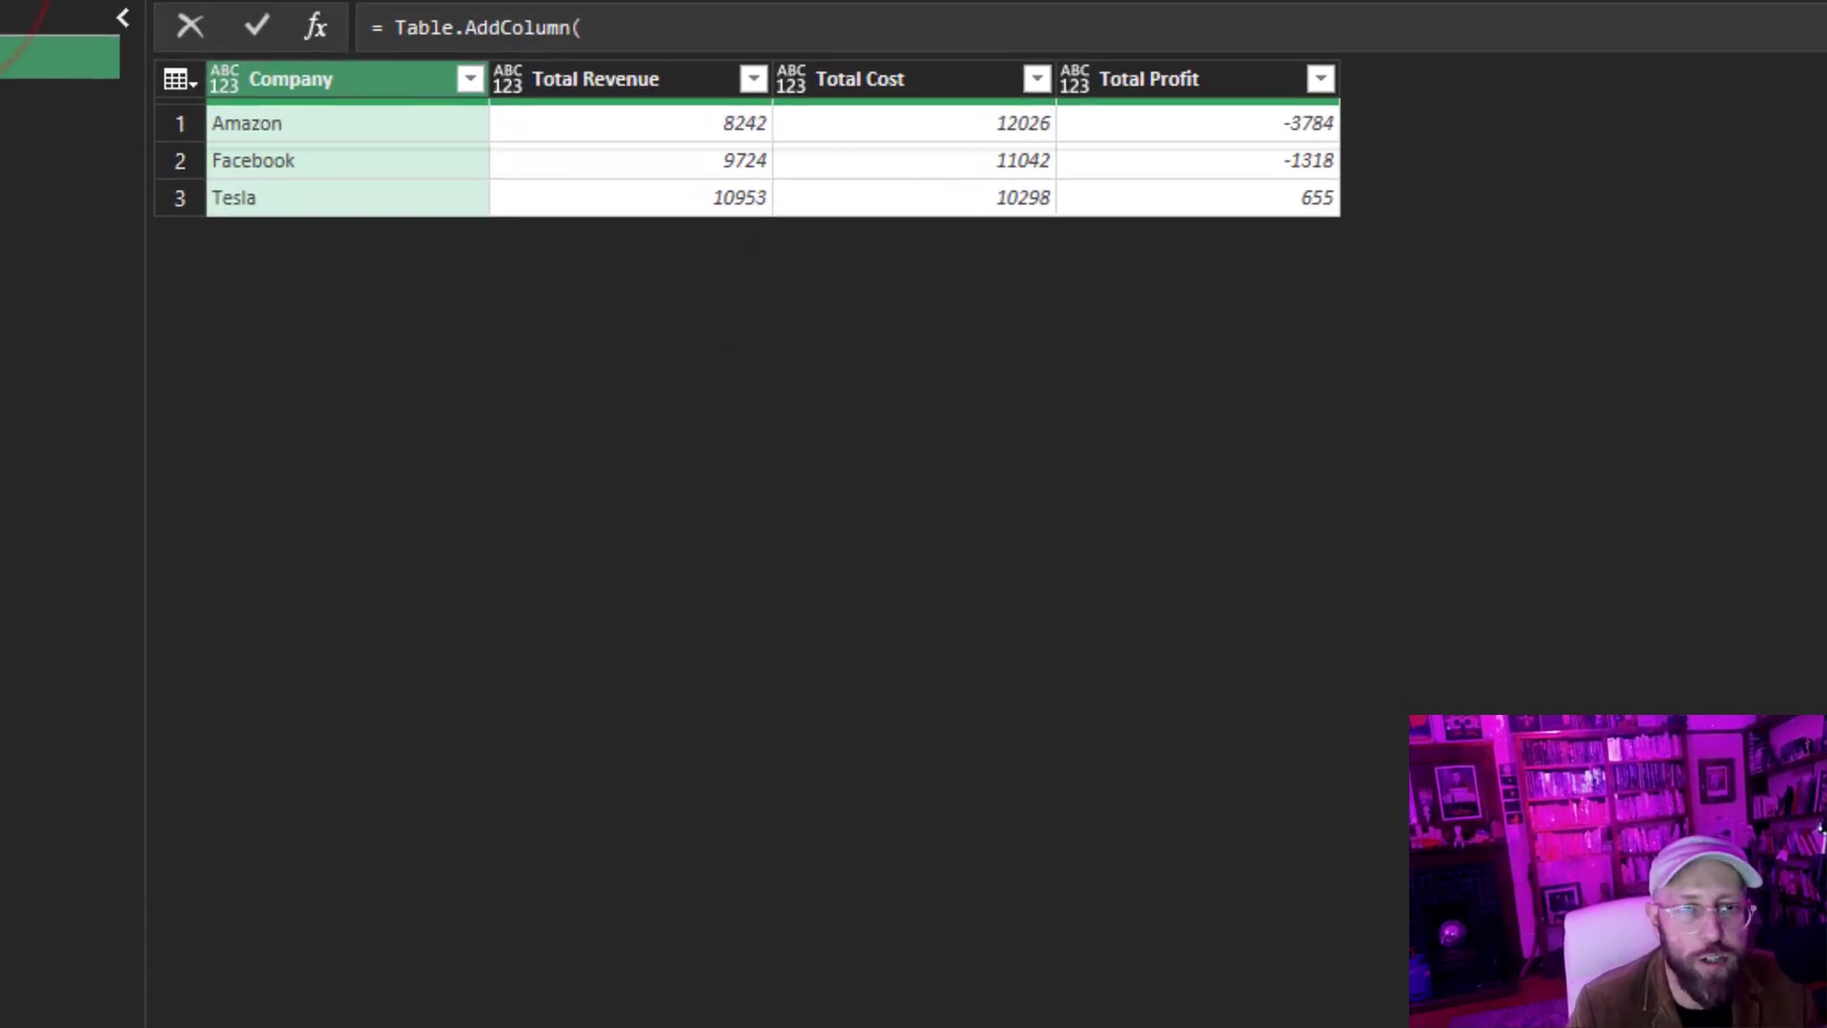
Reopen the query's full M code and insert a //grouping comment line directly below "Grouping =".
{"action": "left_click", "coordinate": [180, 20]}
{"action": "left_click", "coordinate": [326, 103]}
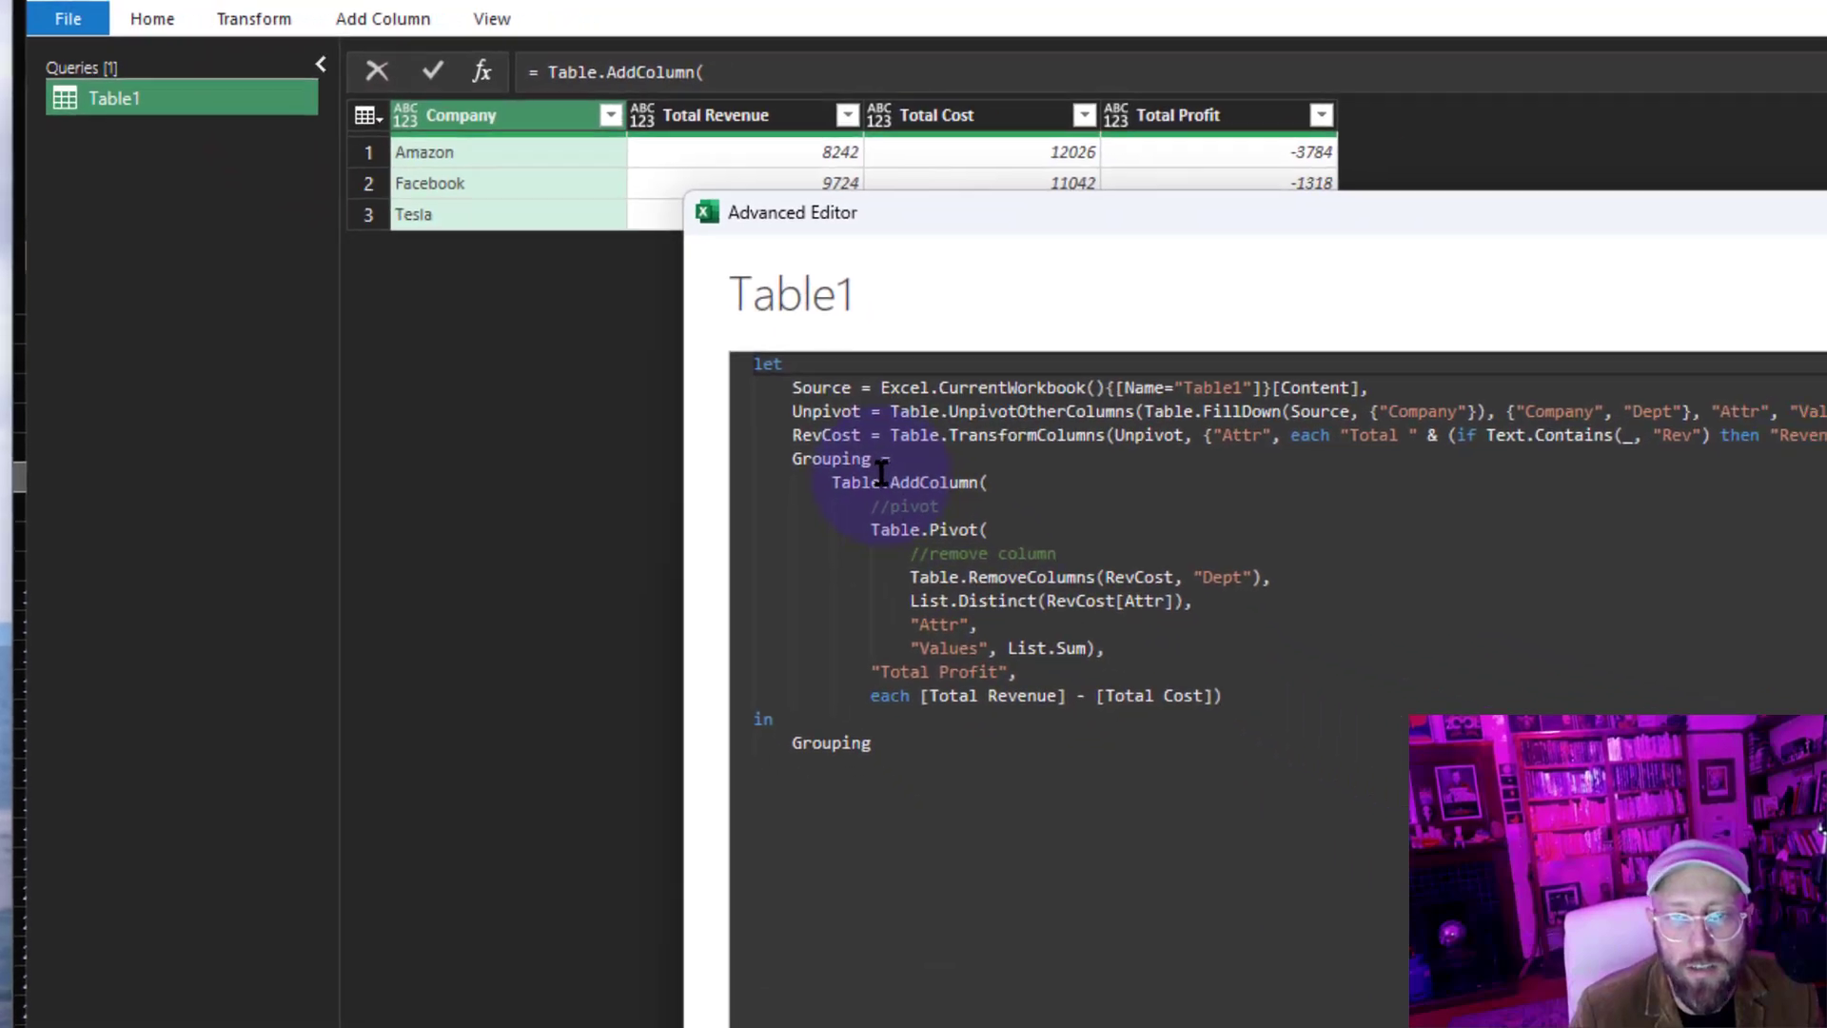
{"action": "left_click", "coordinate": [1112, 540]}
{"action": "key", "text": "Return"}
{"action": "type", "text": "//gro"}
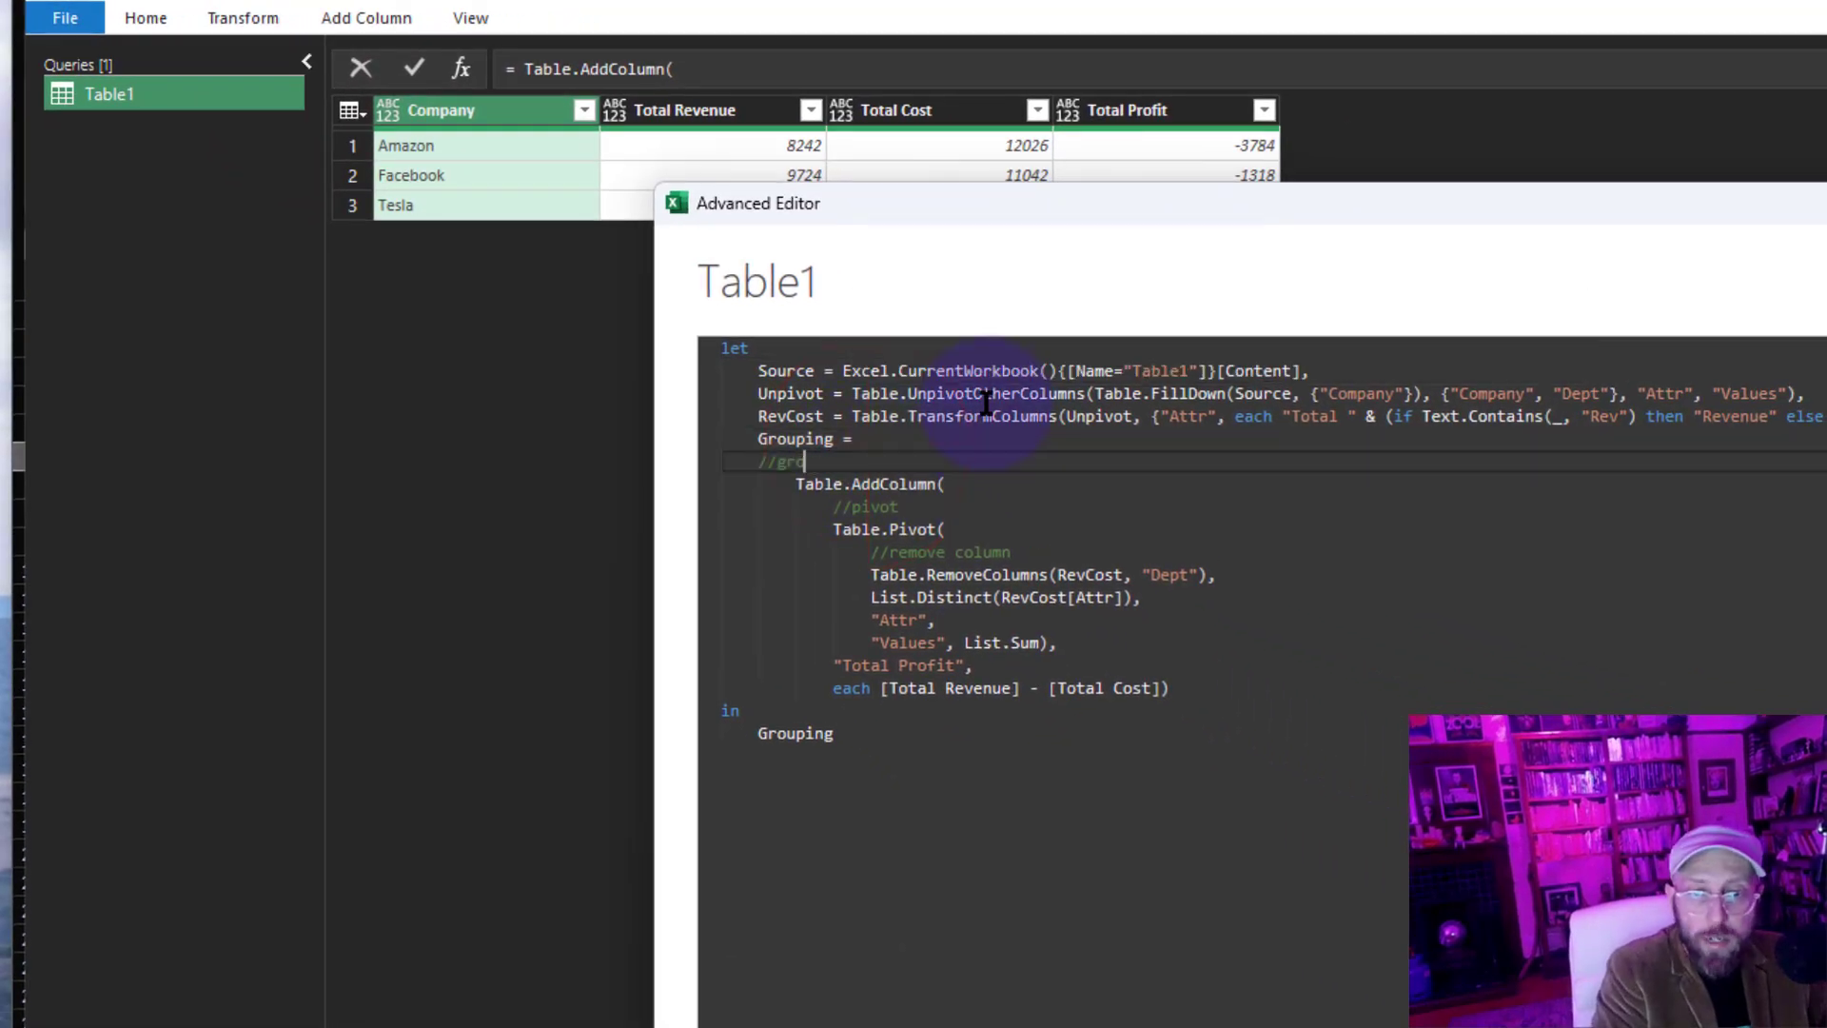
{"action": "type", "text": "uping"}
{"action": "key", "text": "Return"}
Below the //grouping comment, start a Table.Group call with RevCost as its table argument, ahead of the Table.AddColumn expression.
{"action": "type", "text": "table"}
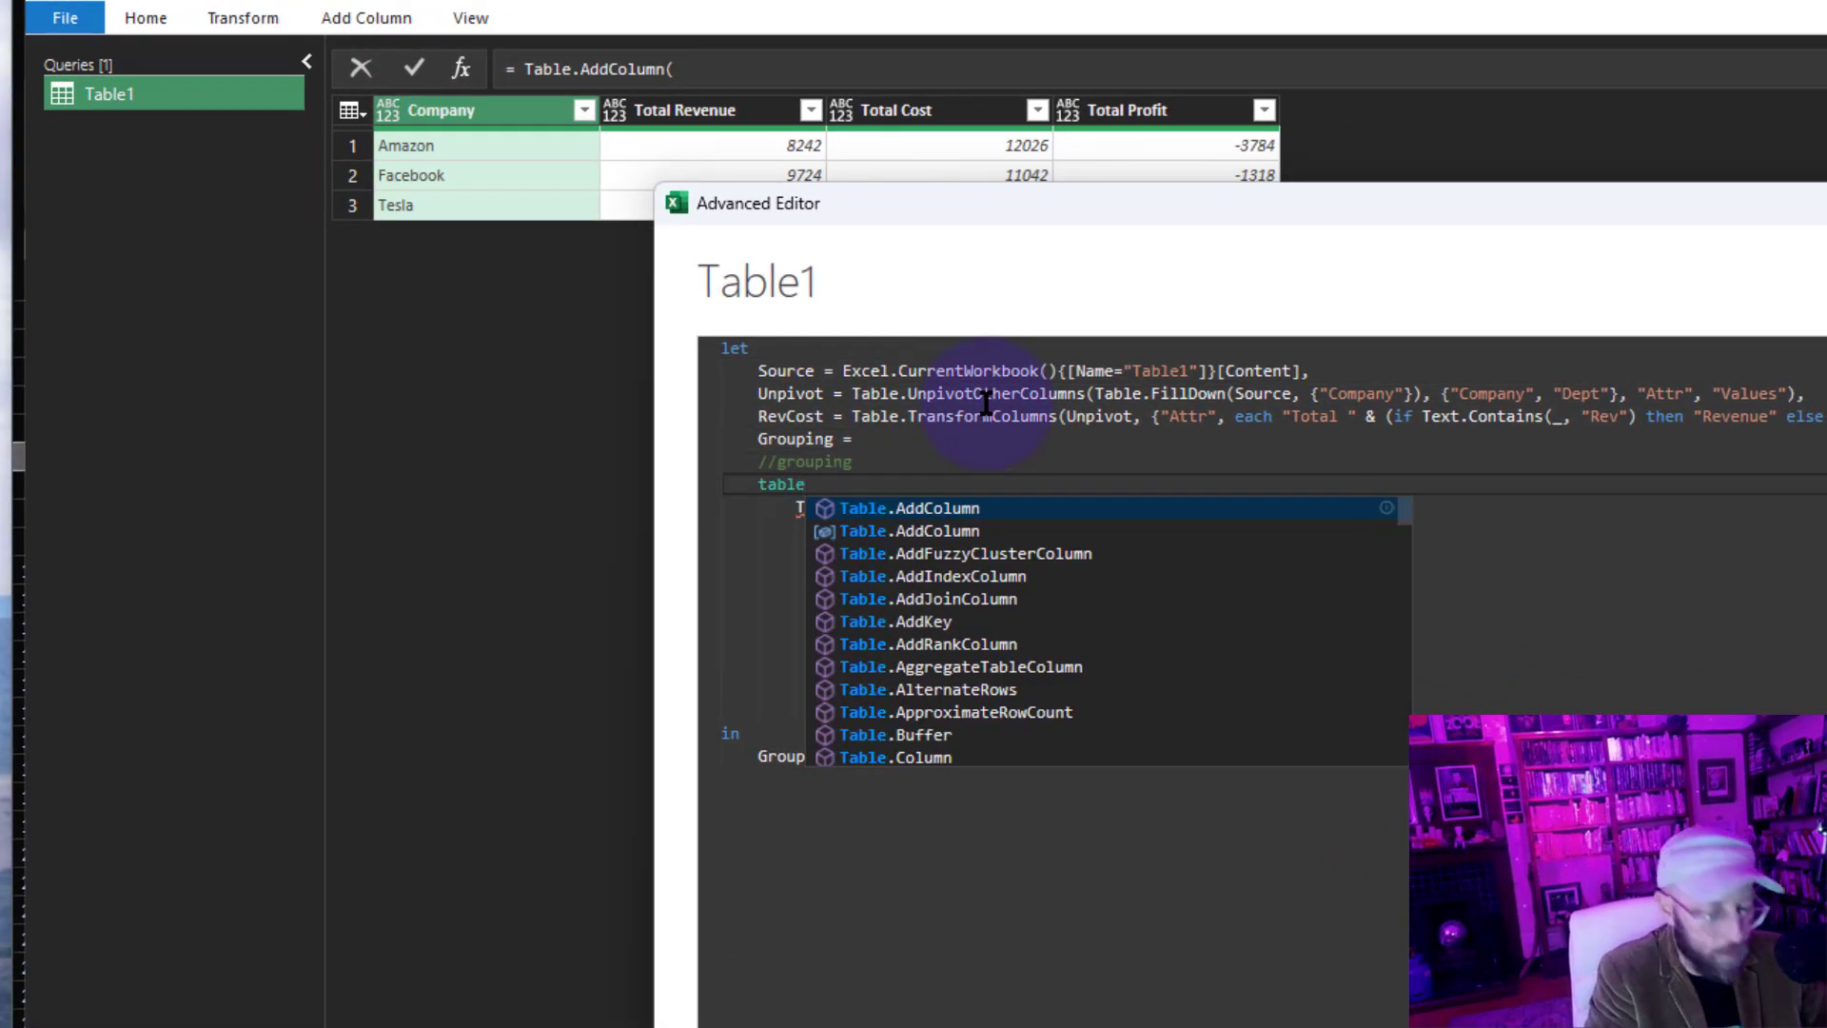
{"action": "type", "text": "group"}
{"action": "key", "text": "Tab"}
{"action": "type", "text": "("}
{"action": "key", "text": "Return"}
{"action": "left_click", "coordinate": [1023, 598]}
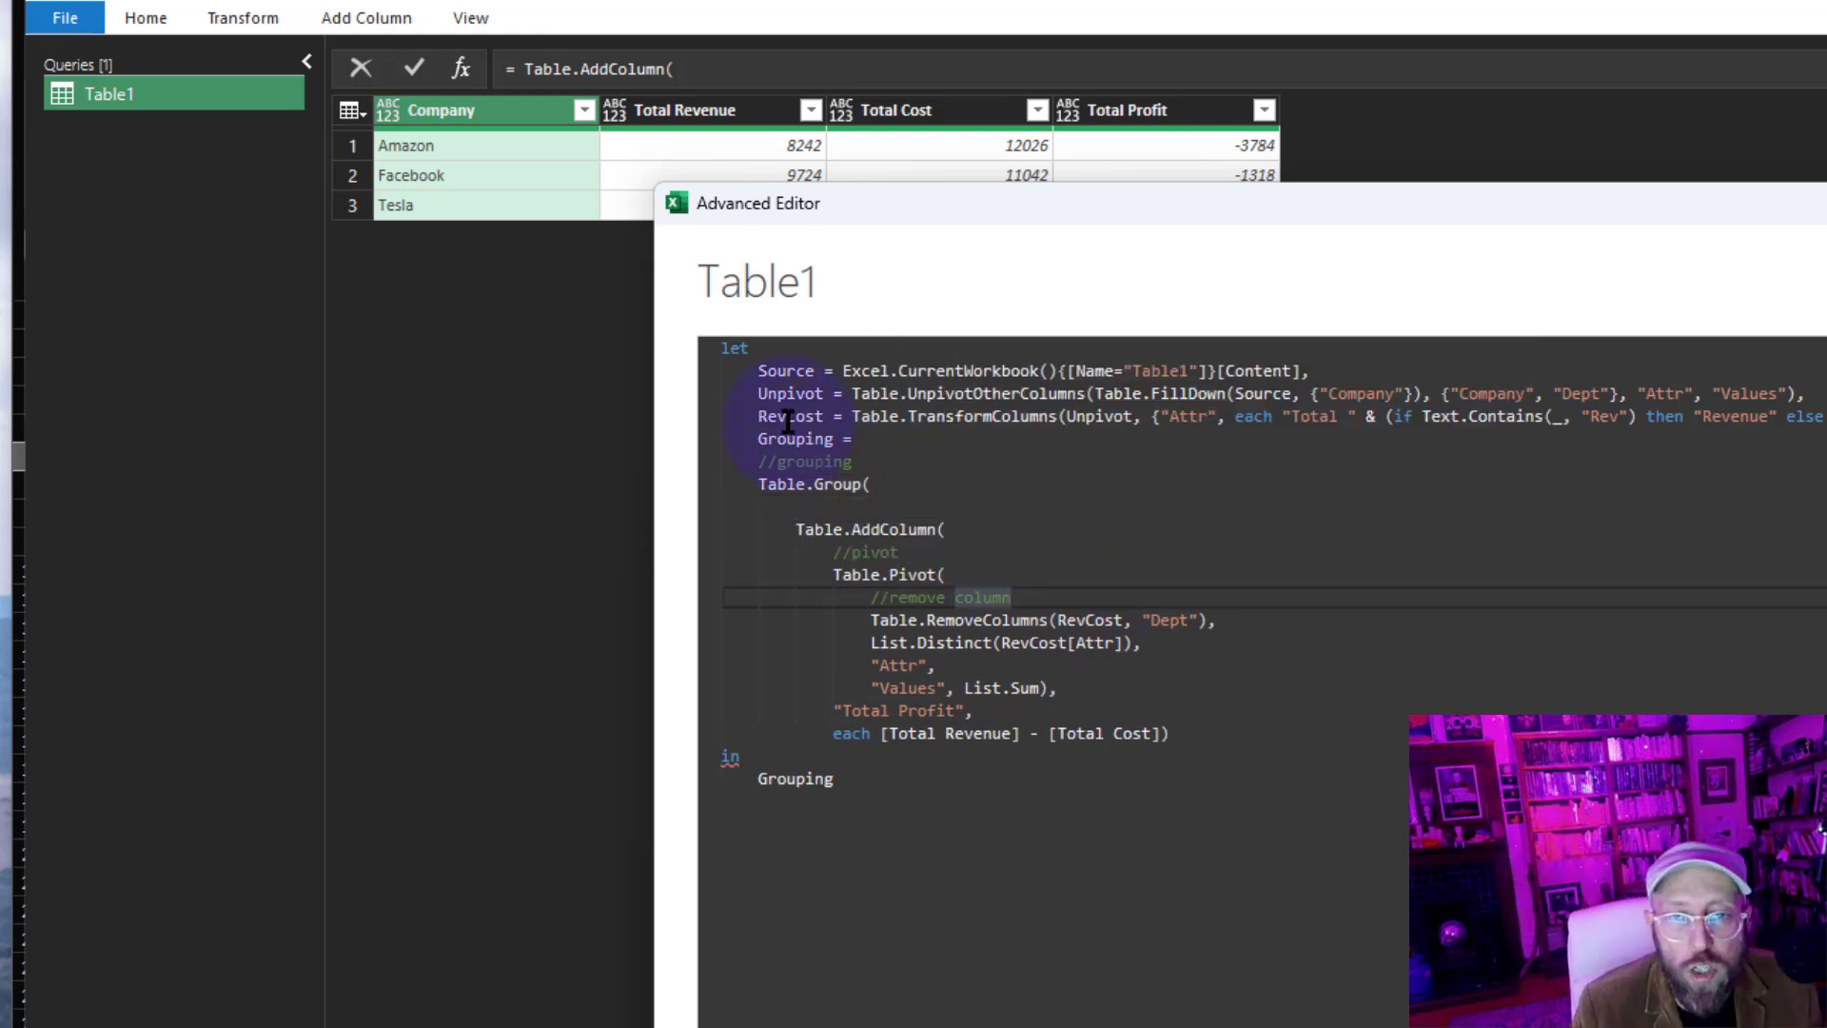
{"action": "double_click", "coordinate": [788, 419]}
{"action": "key", "text": "ctrl+c"}
{"action": "left_click", "coordinate": [824, 512]}
{"action": "key", "text": "ctrl+v"}
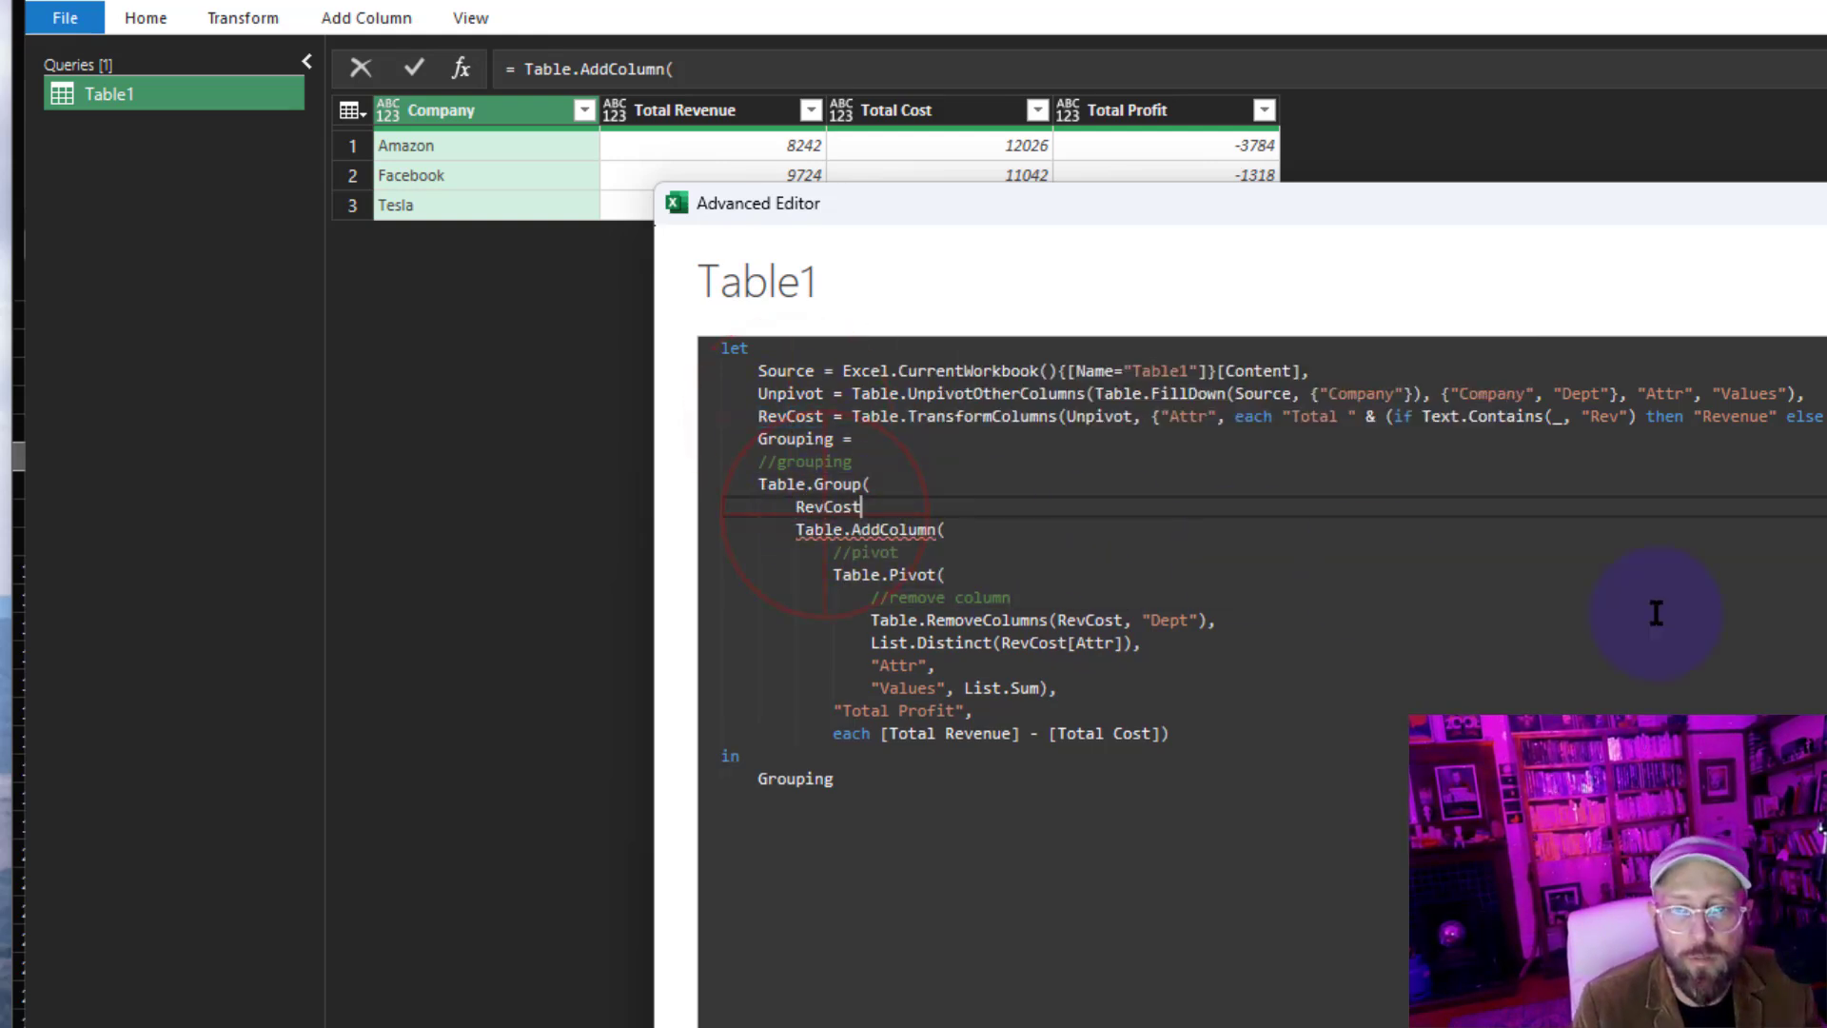
Give Table.Group the key {"Company"} and begin a "tbl" aggregation with each in front of the Table.AddColumn expression.
{"action": "type", "text": ","}
{"action": "key", "text": "Return"}
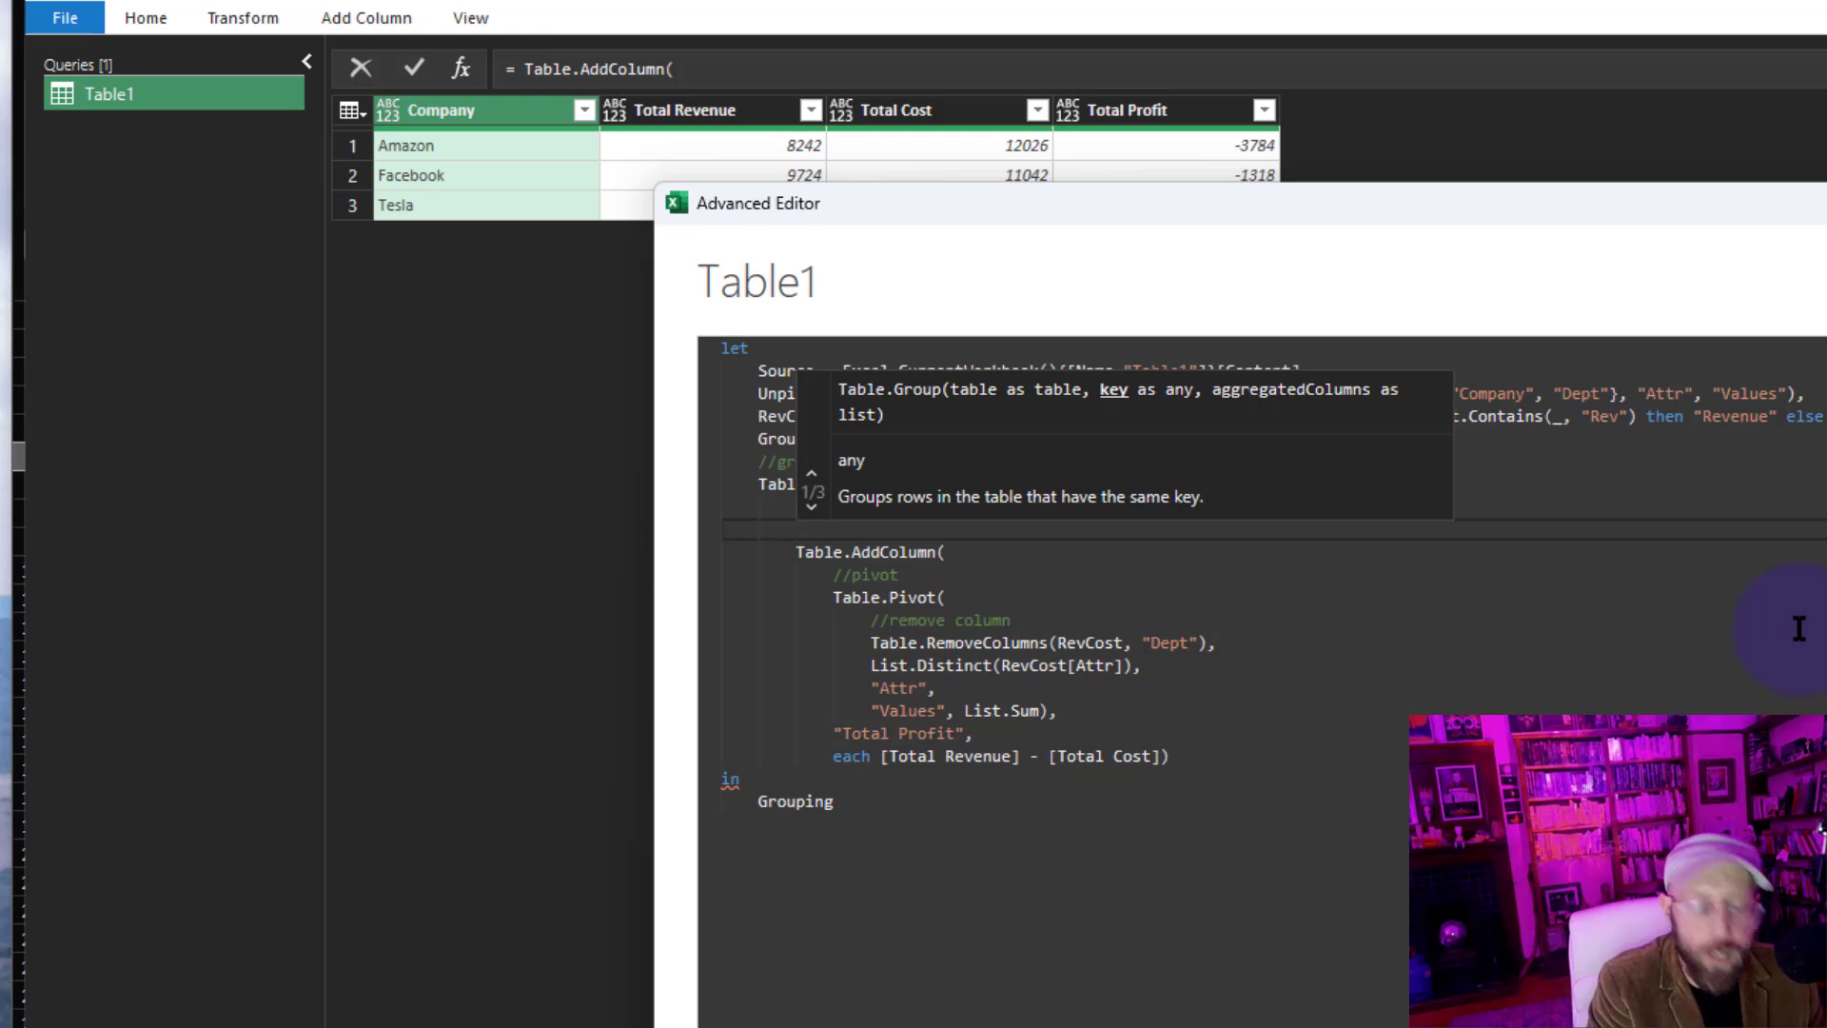
{"action": "type", "text": "{\""}
{"action": "type", "text": "Company\"},"}
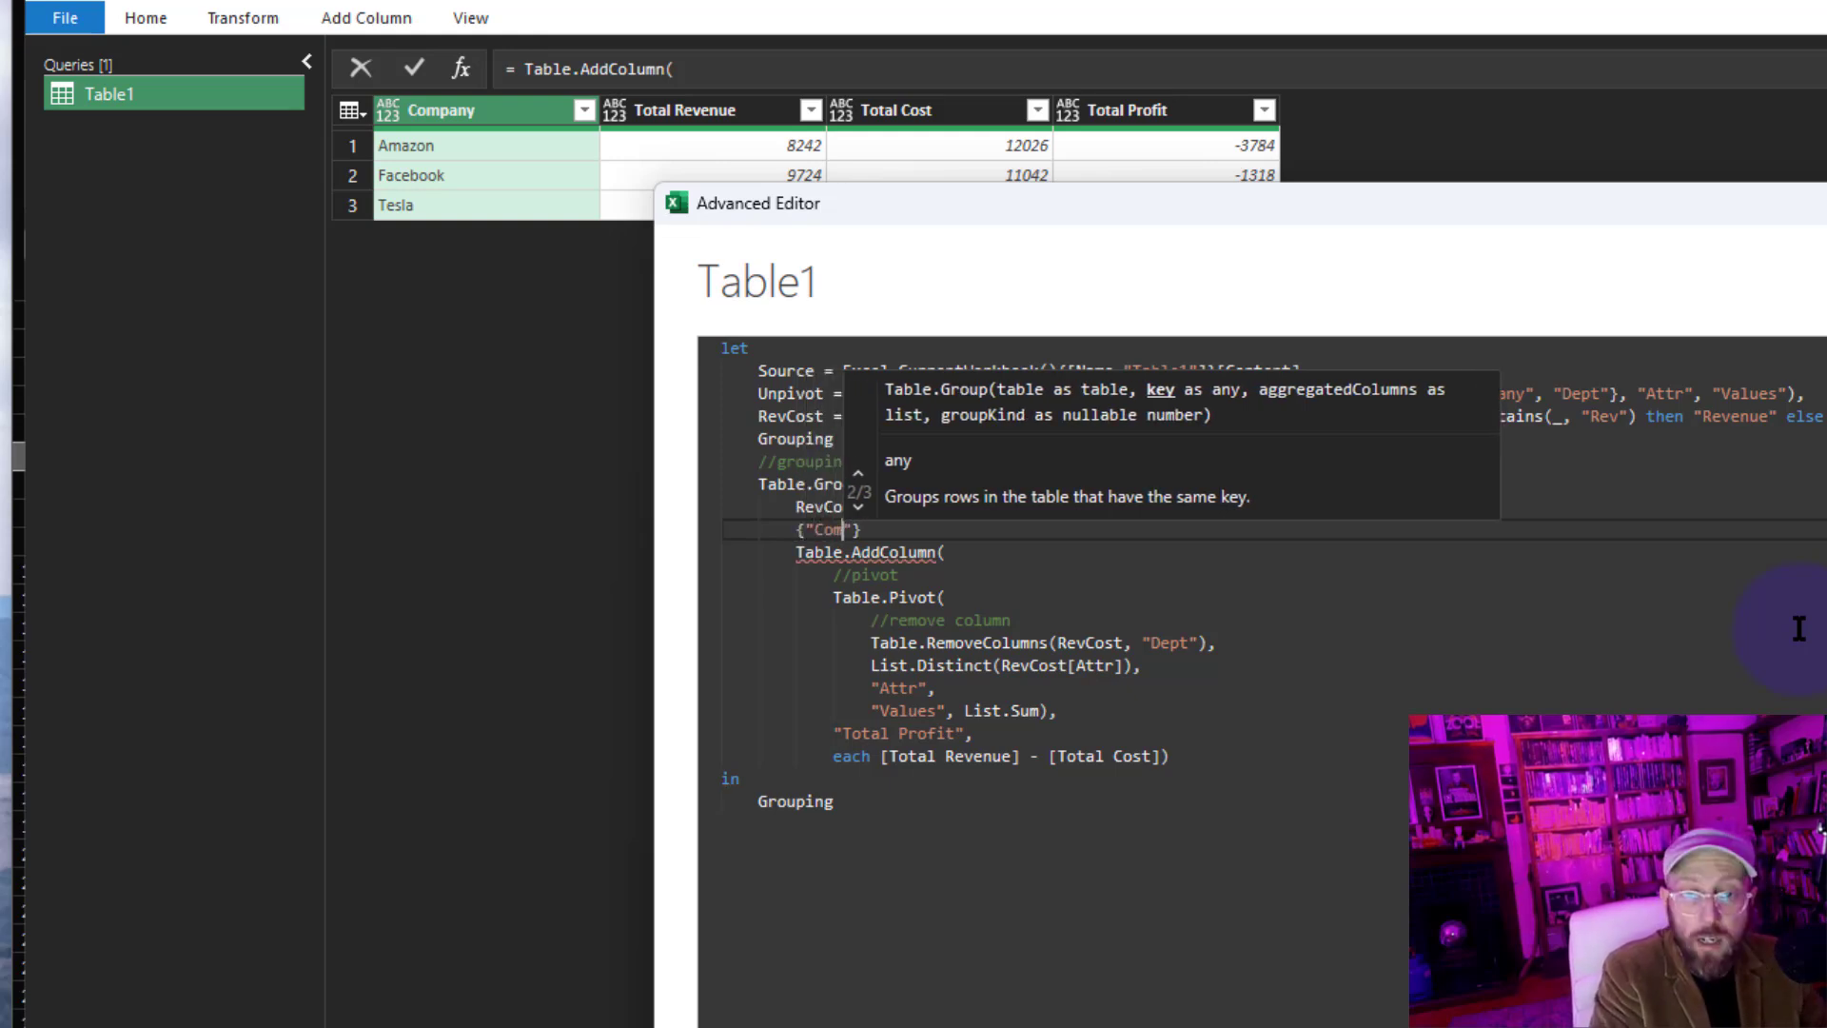
{"action": "key", "text": "Return"}
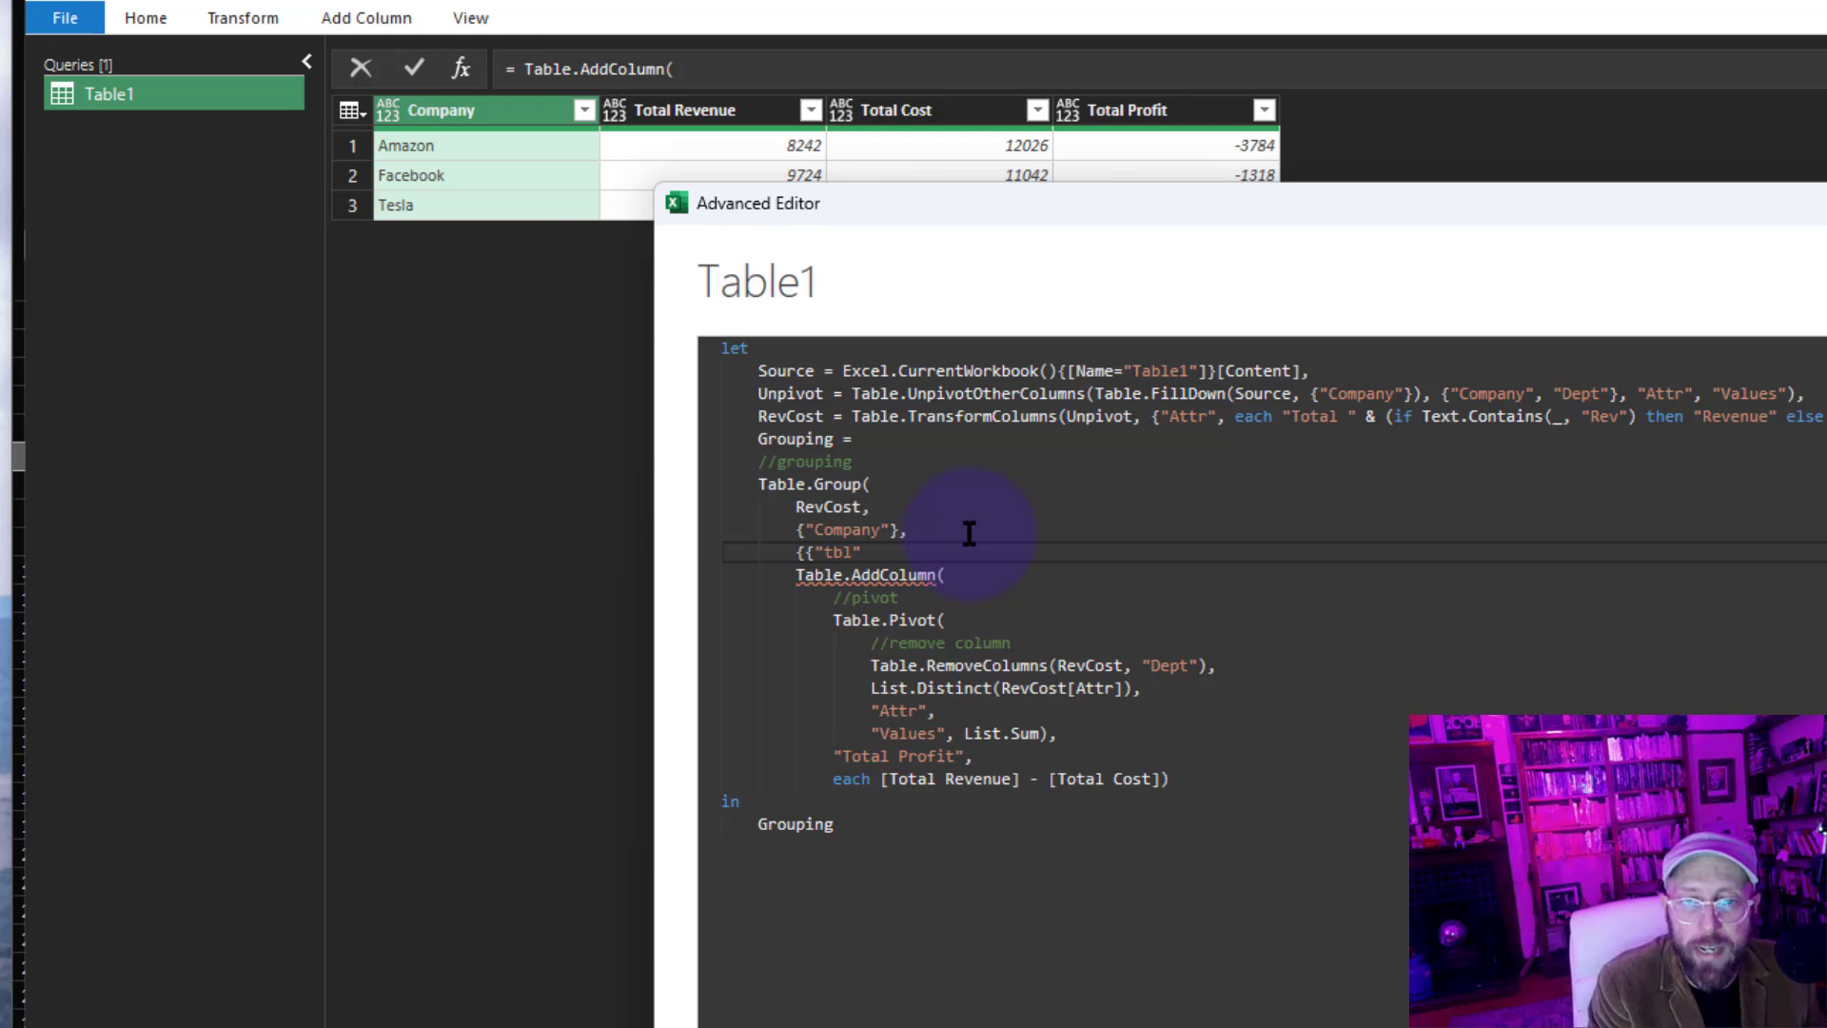
{"action": "type", "text": "{{\"tbl\","}
{"action": "key", "text": "Return"}
{"action": "type", "text": "each"}
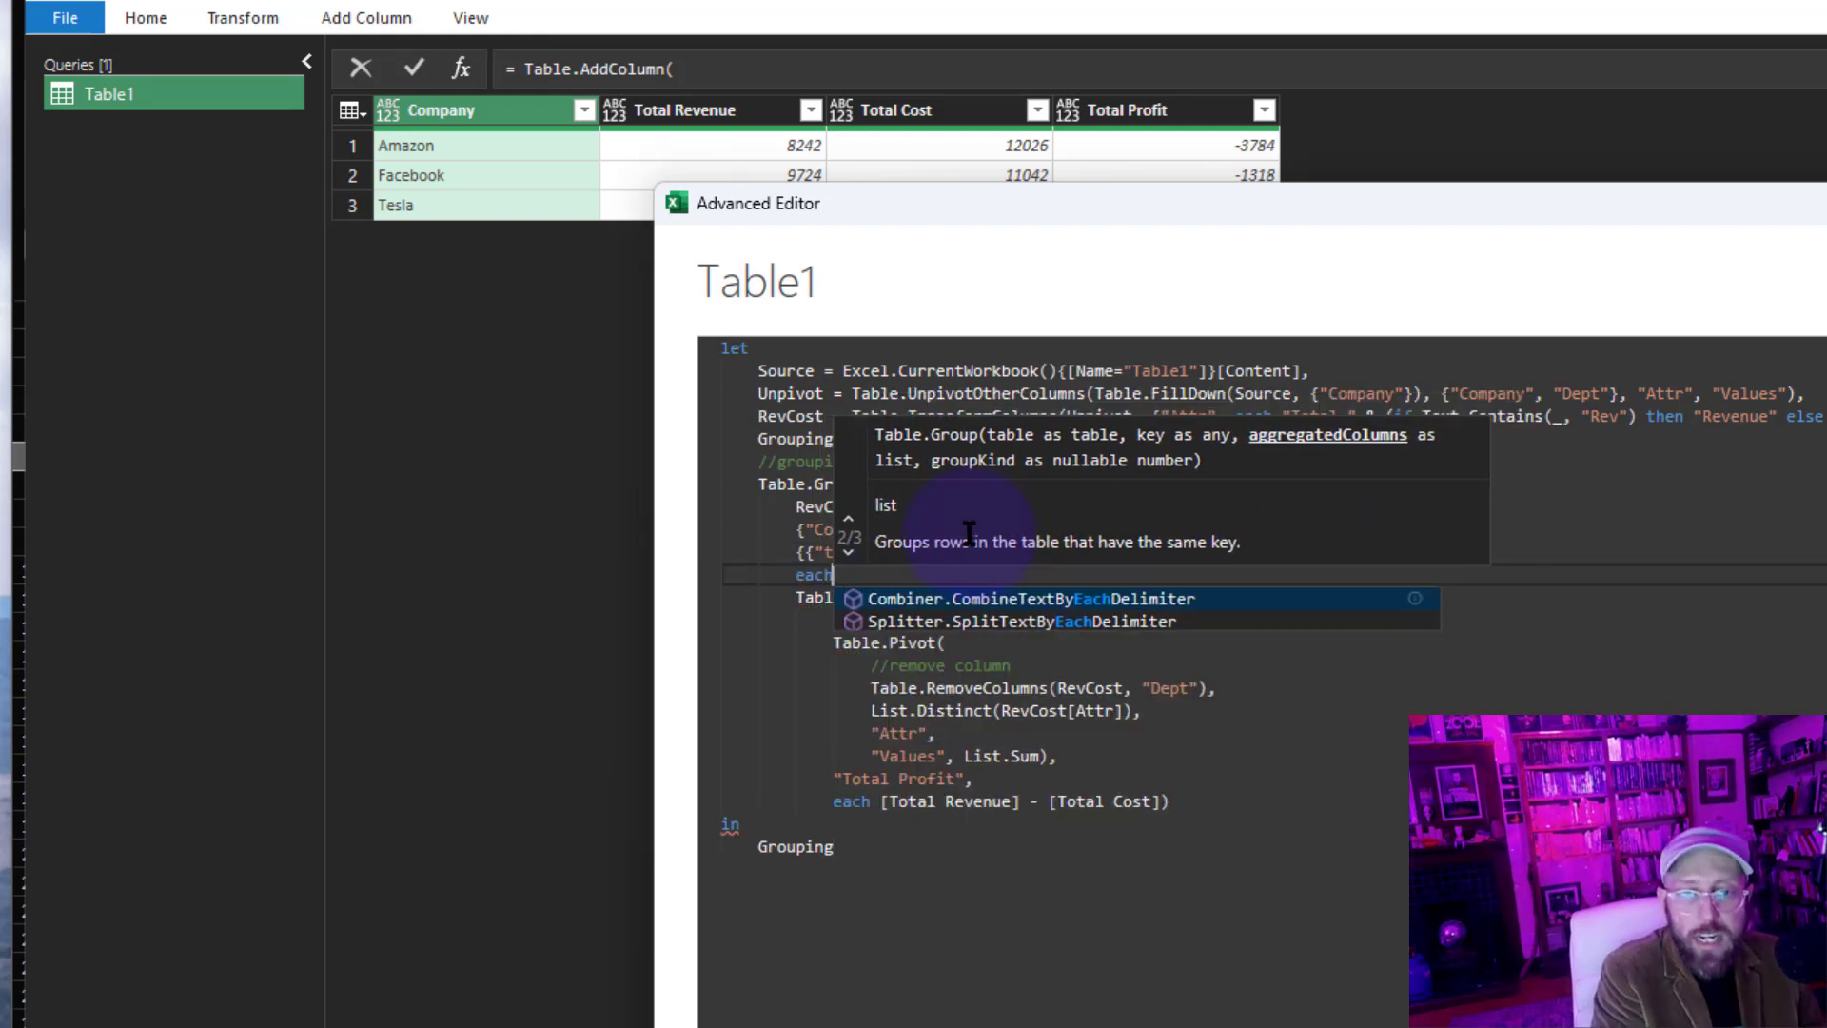
Replace RevCost with _ in the Table.RemoveColumns and List.Distinct calls inside the pivot.
{"action": "left_click_drag", "start_coordinate": [1053, 208], "coordinate": [1039, 255]}
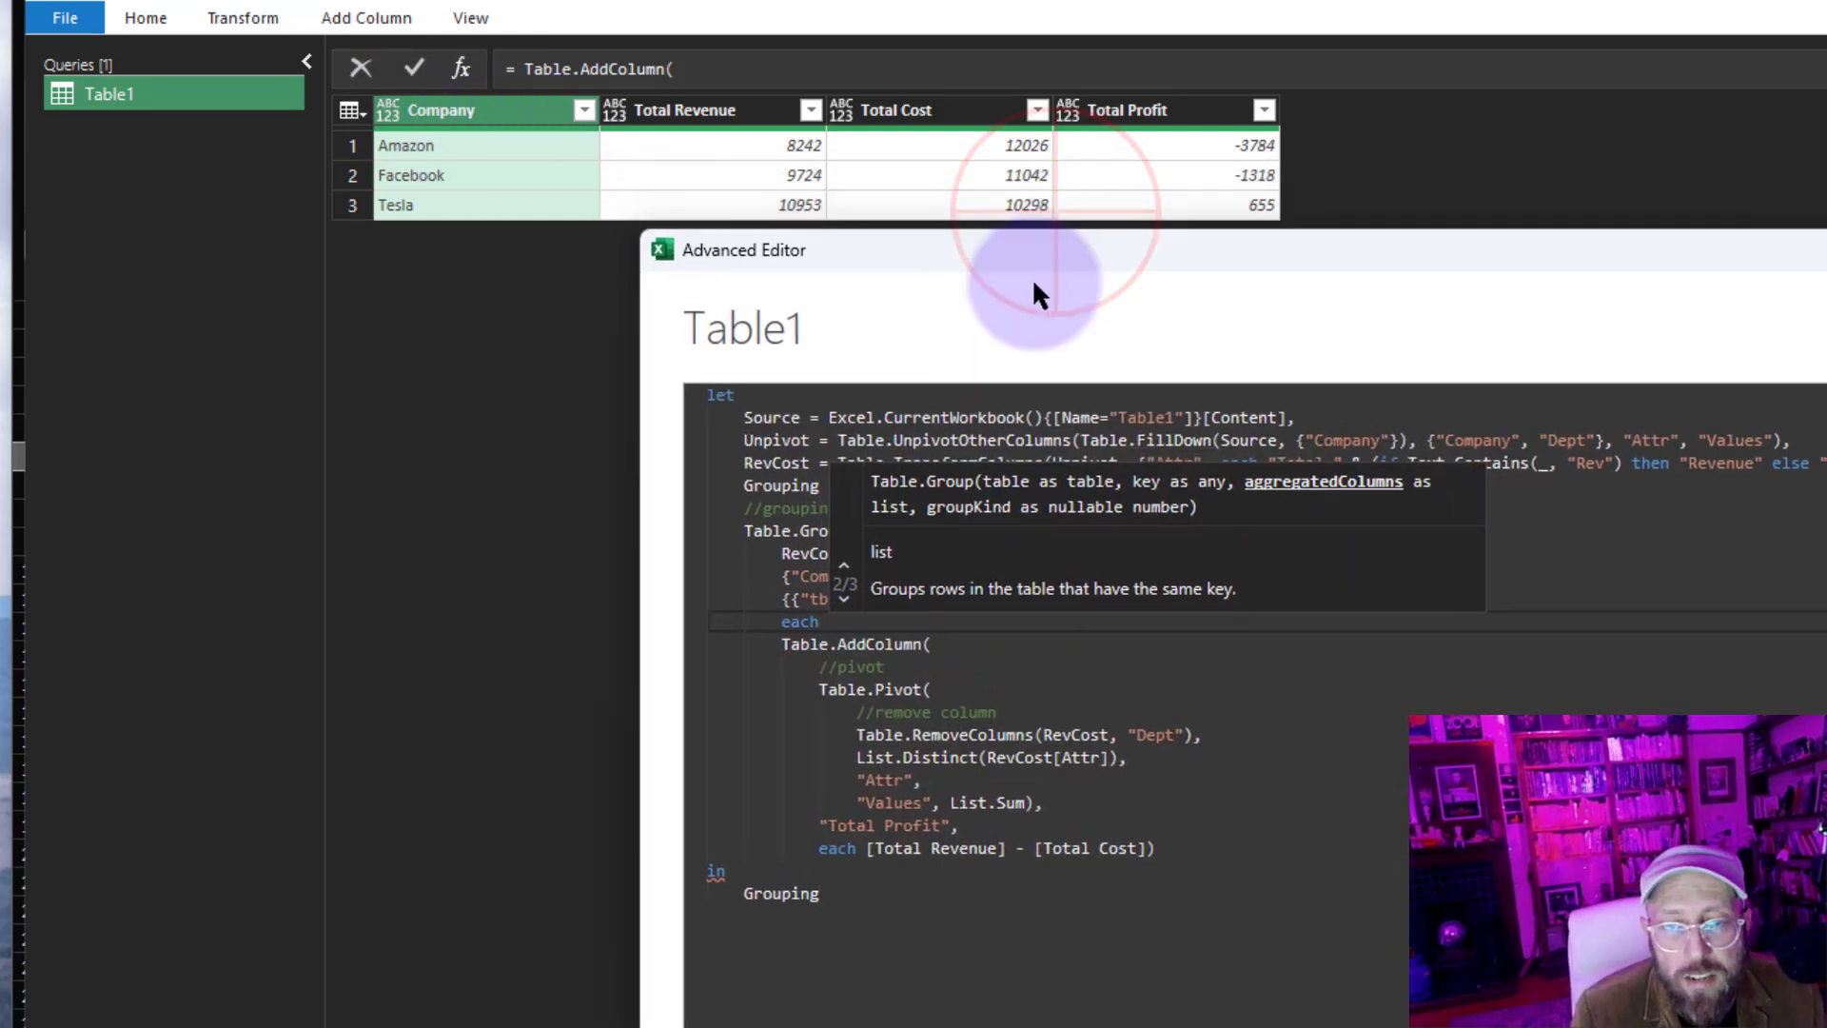
{"action": "left_click", "coordinate": [950, 655]}
{"action": "double_click", "coordinate": [1084, 736]}
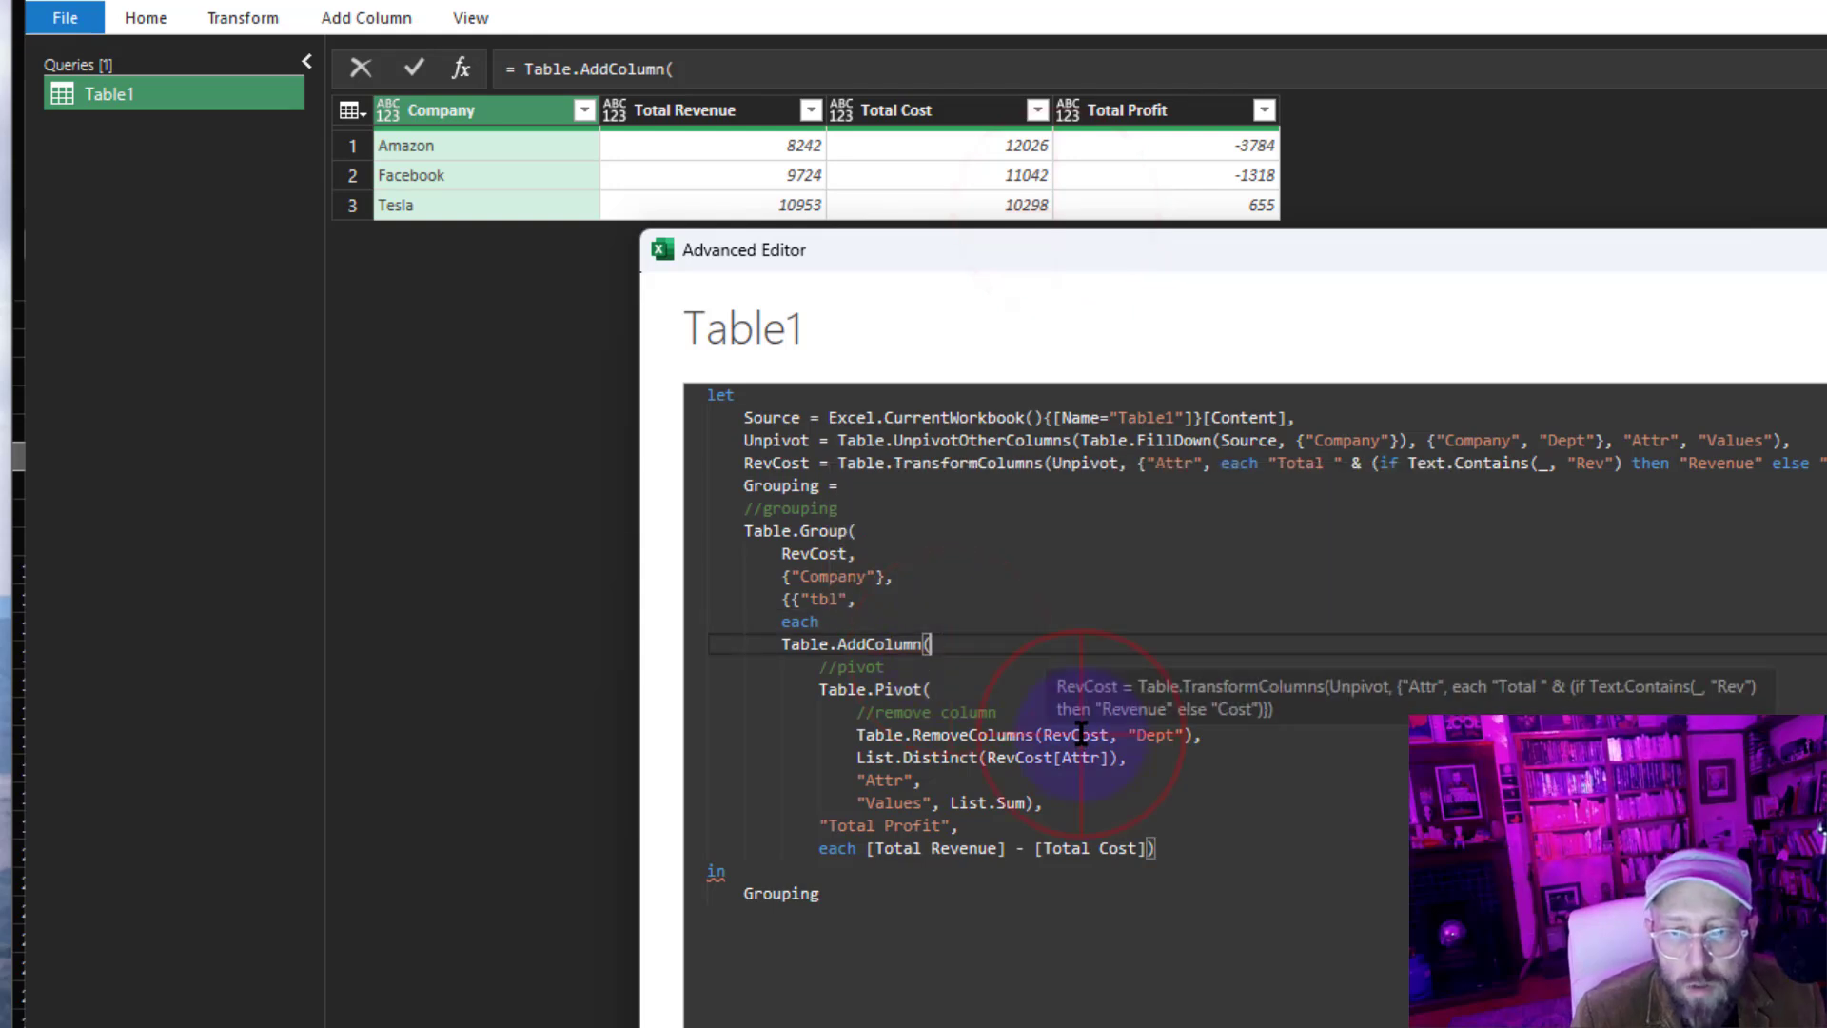
{"action": "type", "text": "_"}
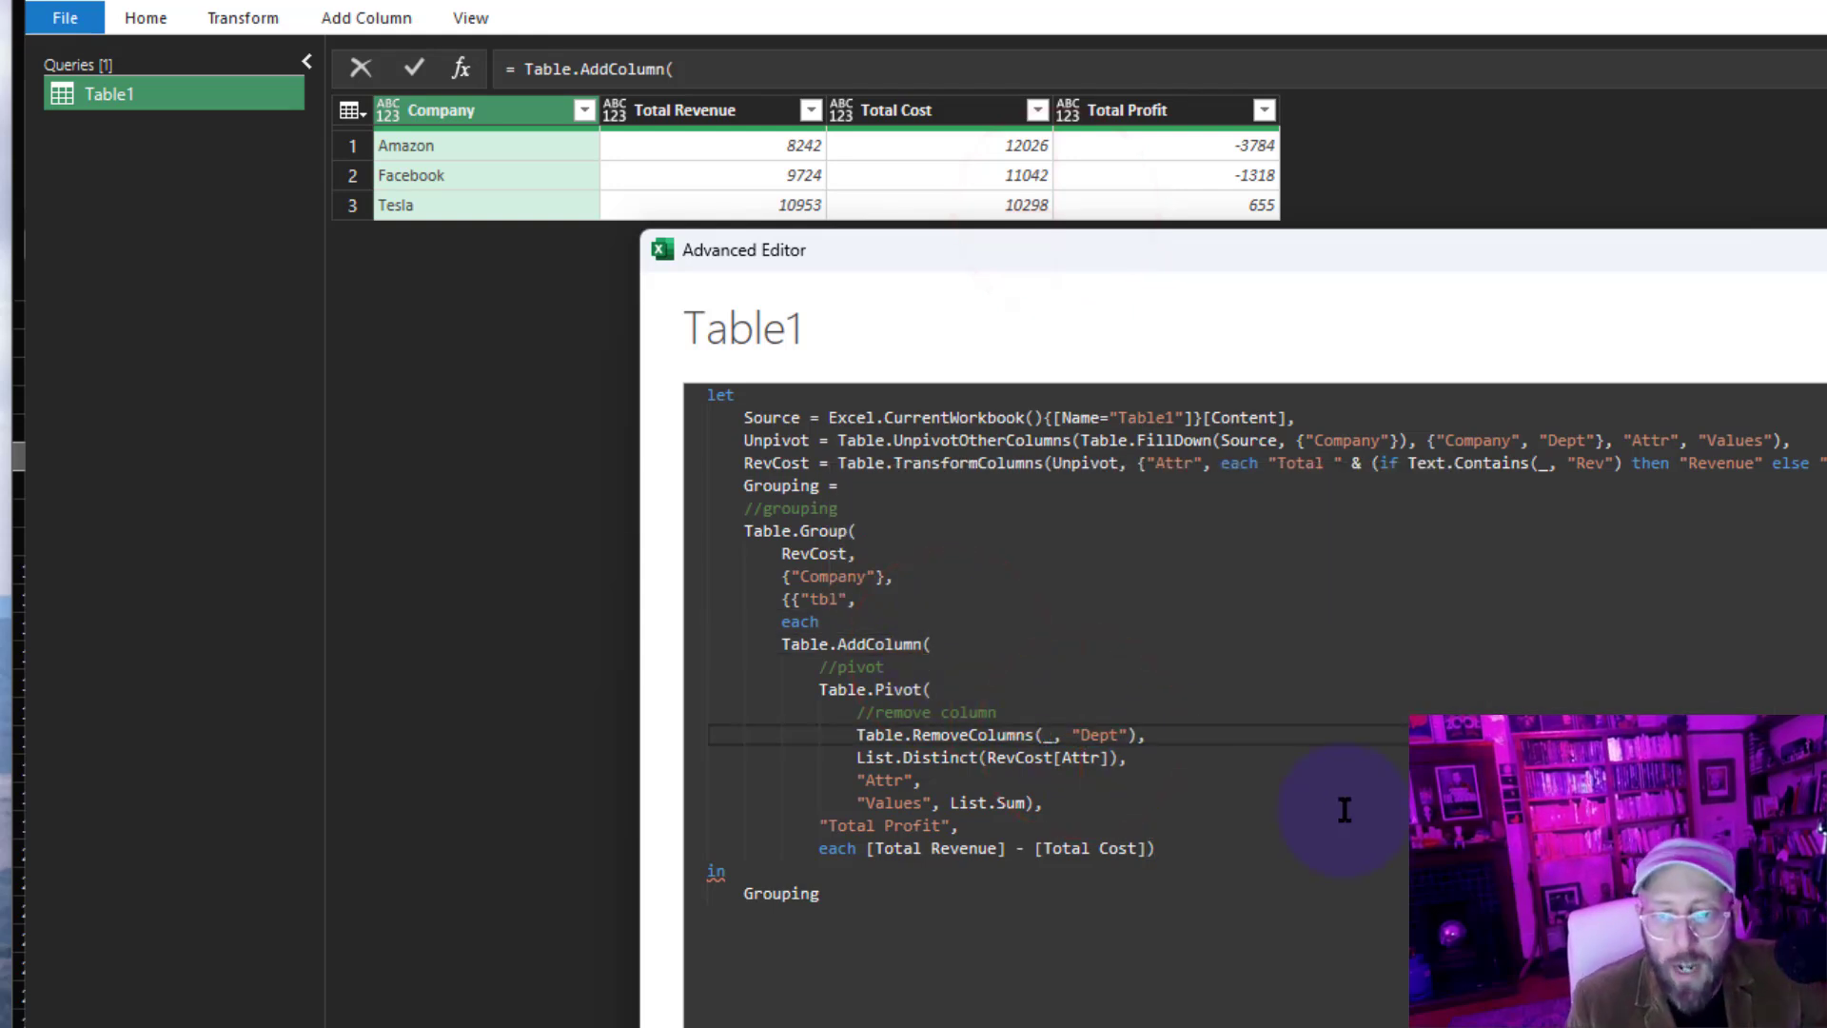
{"action": "double_click", "coordinate": [1005, 758]}
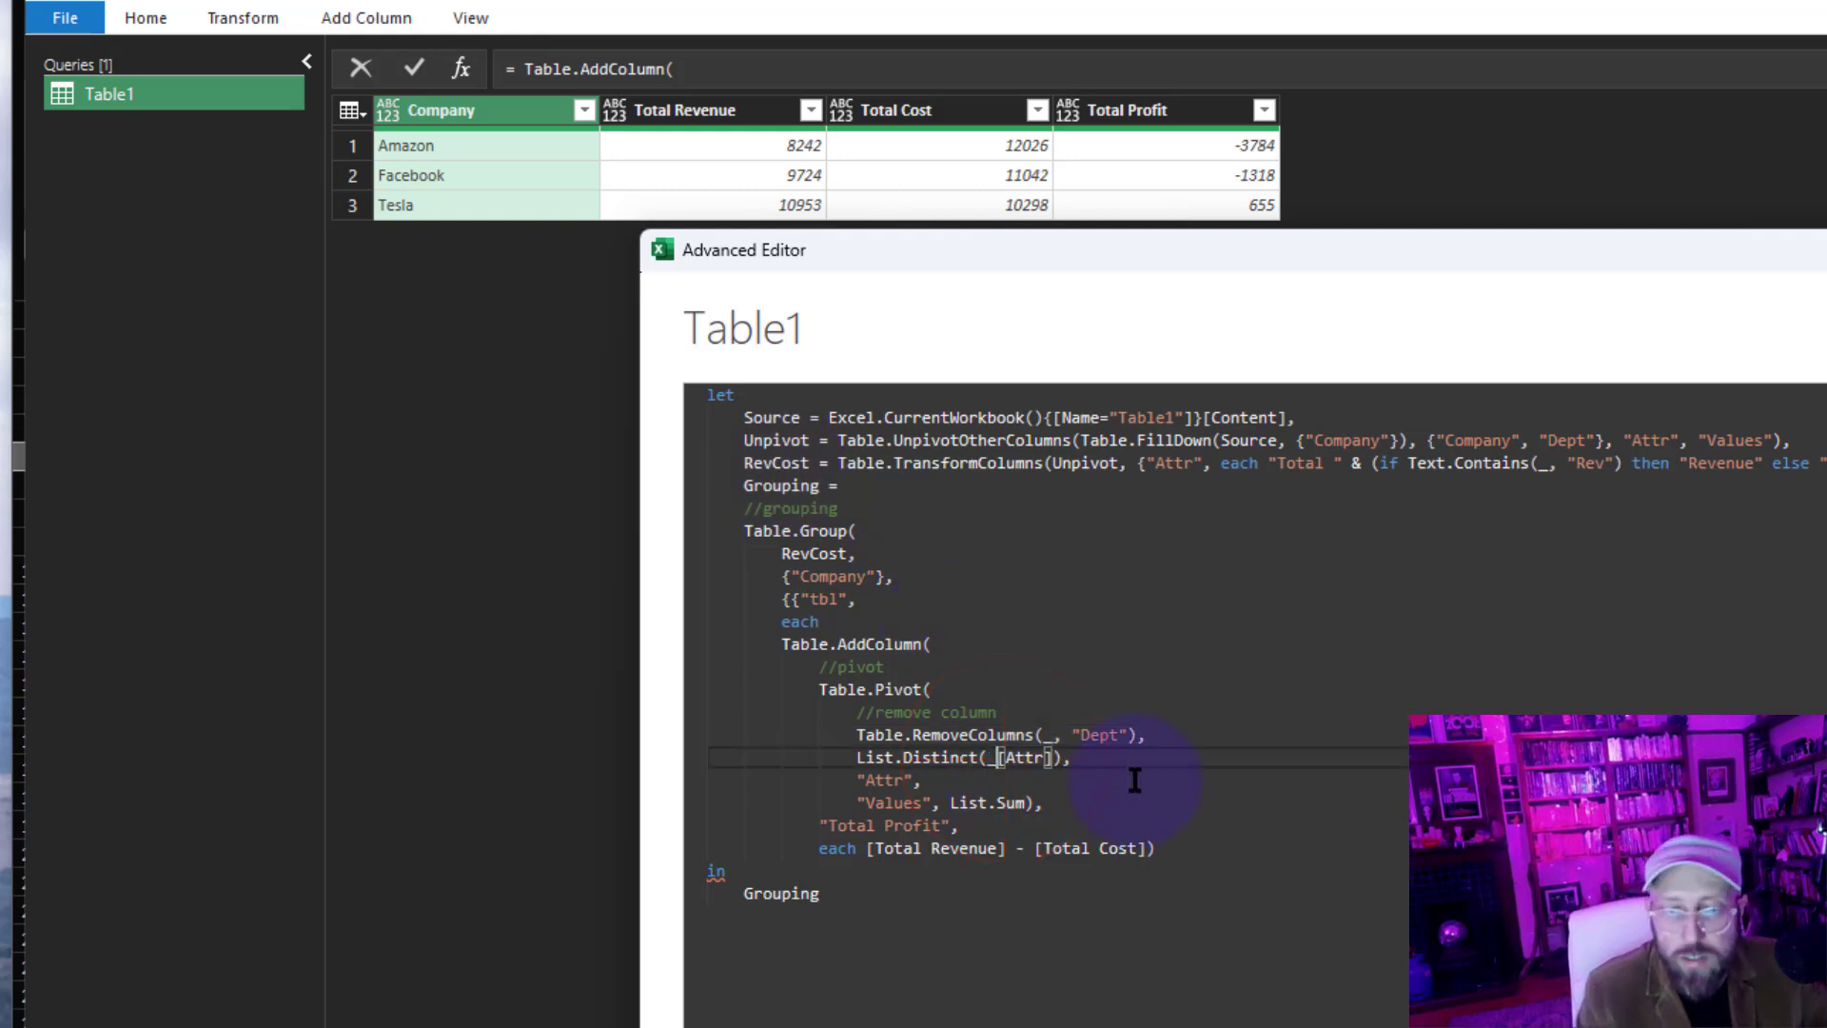
Close both aggregation list braces and the Table.Group call on a new line below the Total Profit formula, and save the query code.
{"action": "left_click", "coordinate": [1251, 853]}
{"action": "key", "text": "Return"}
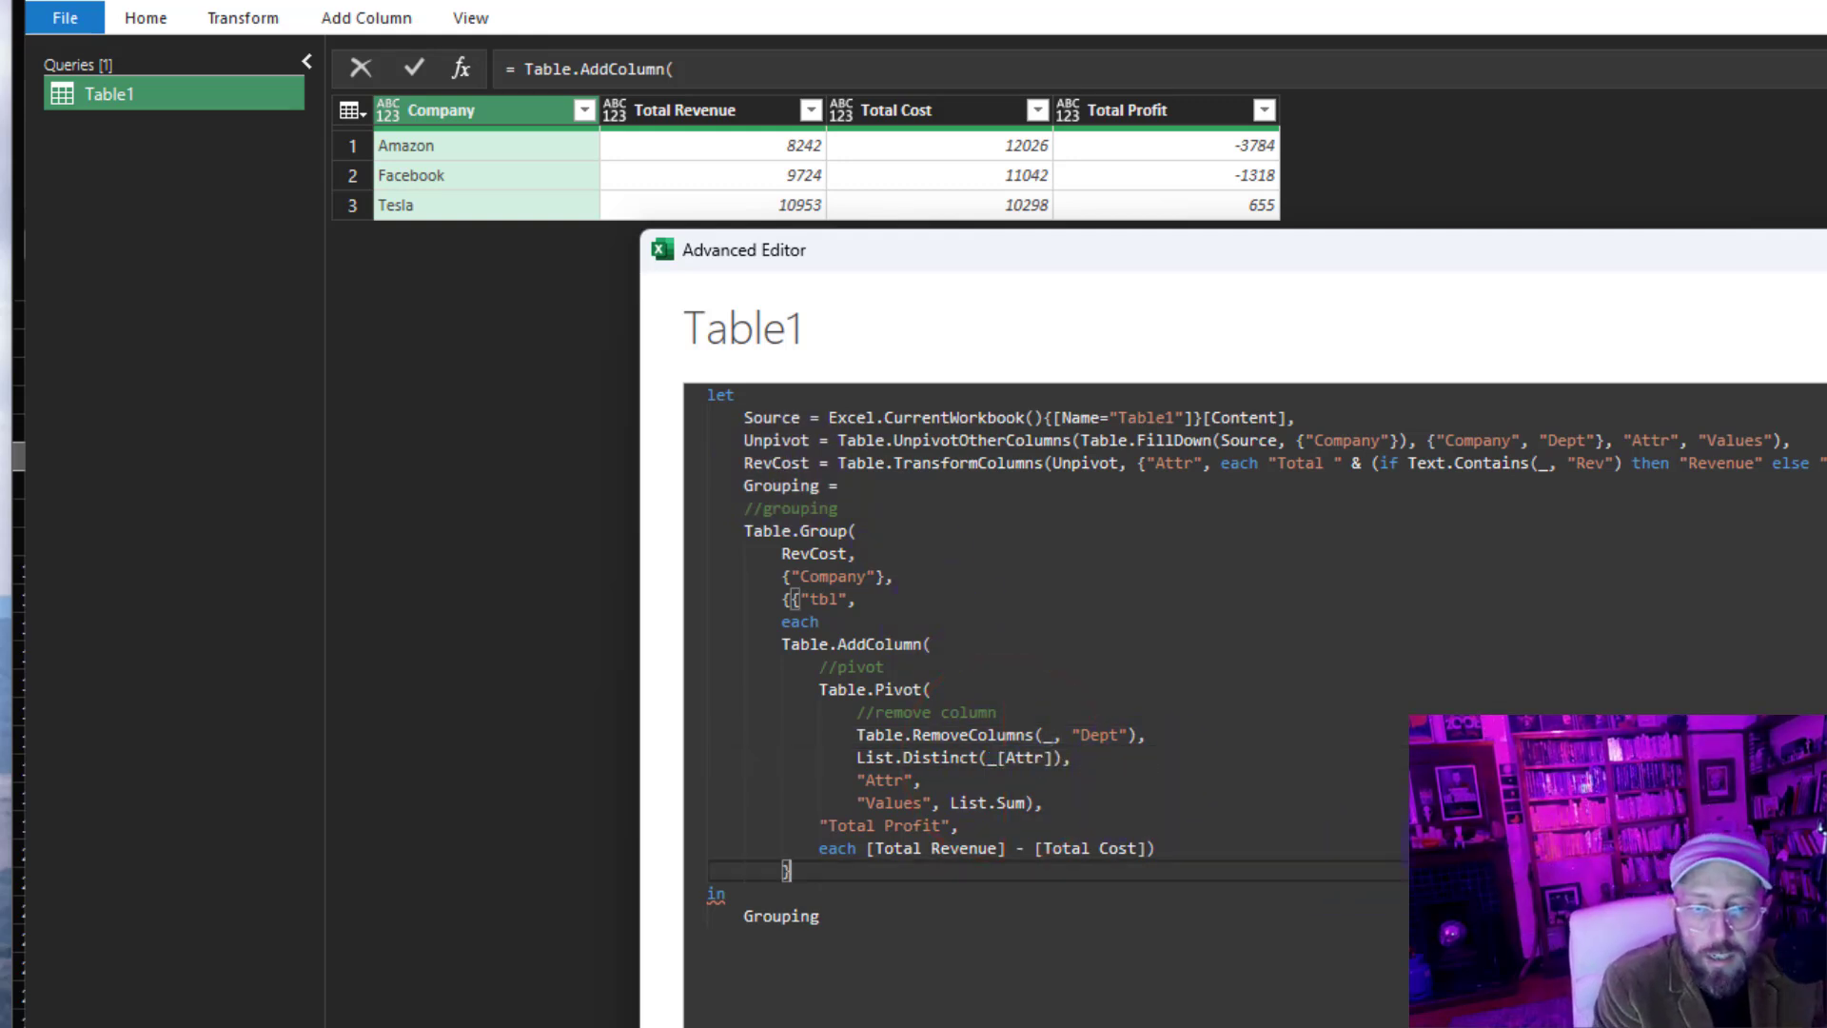
{"action": "type", "text": "}})"}
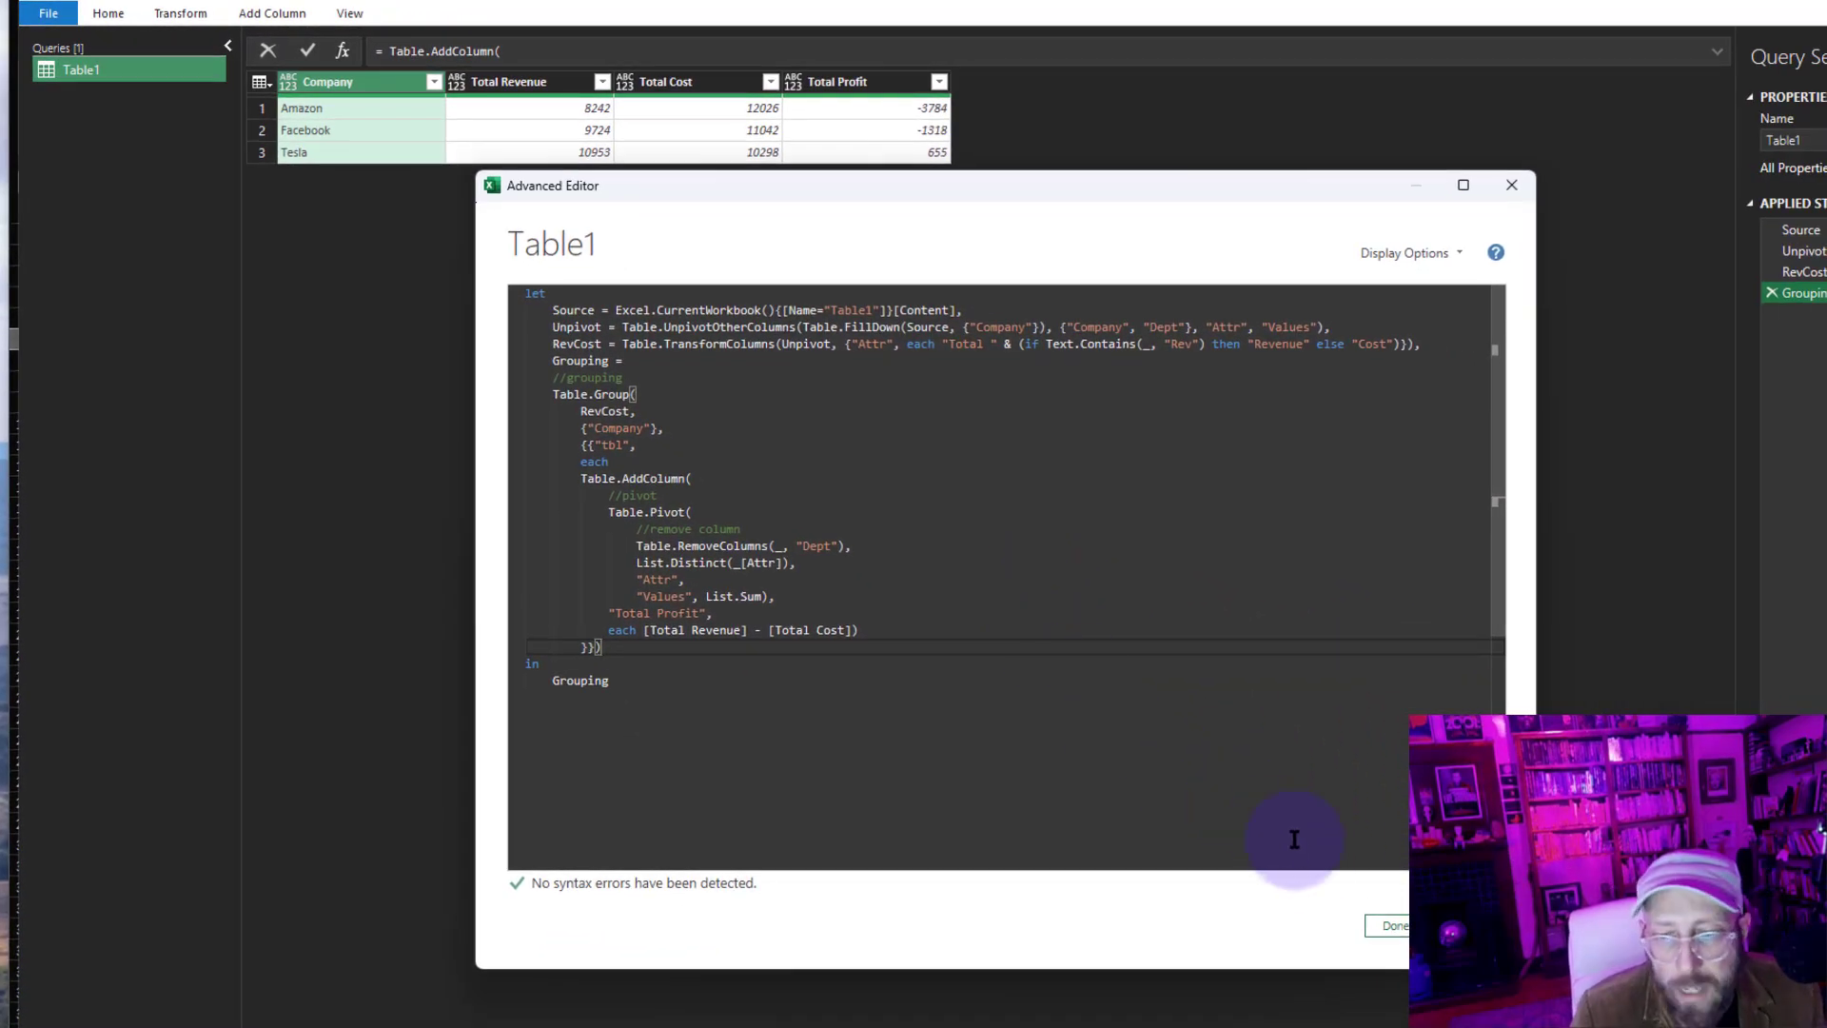
{"action": "left_click", "coordinate": [1376, 919]}
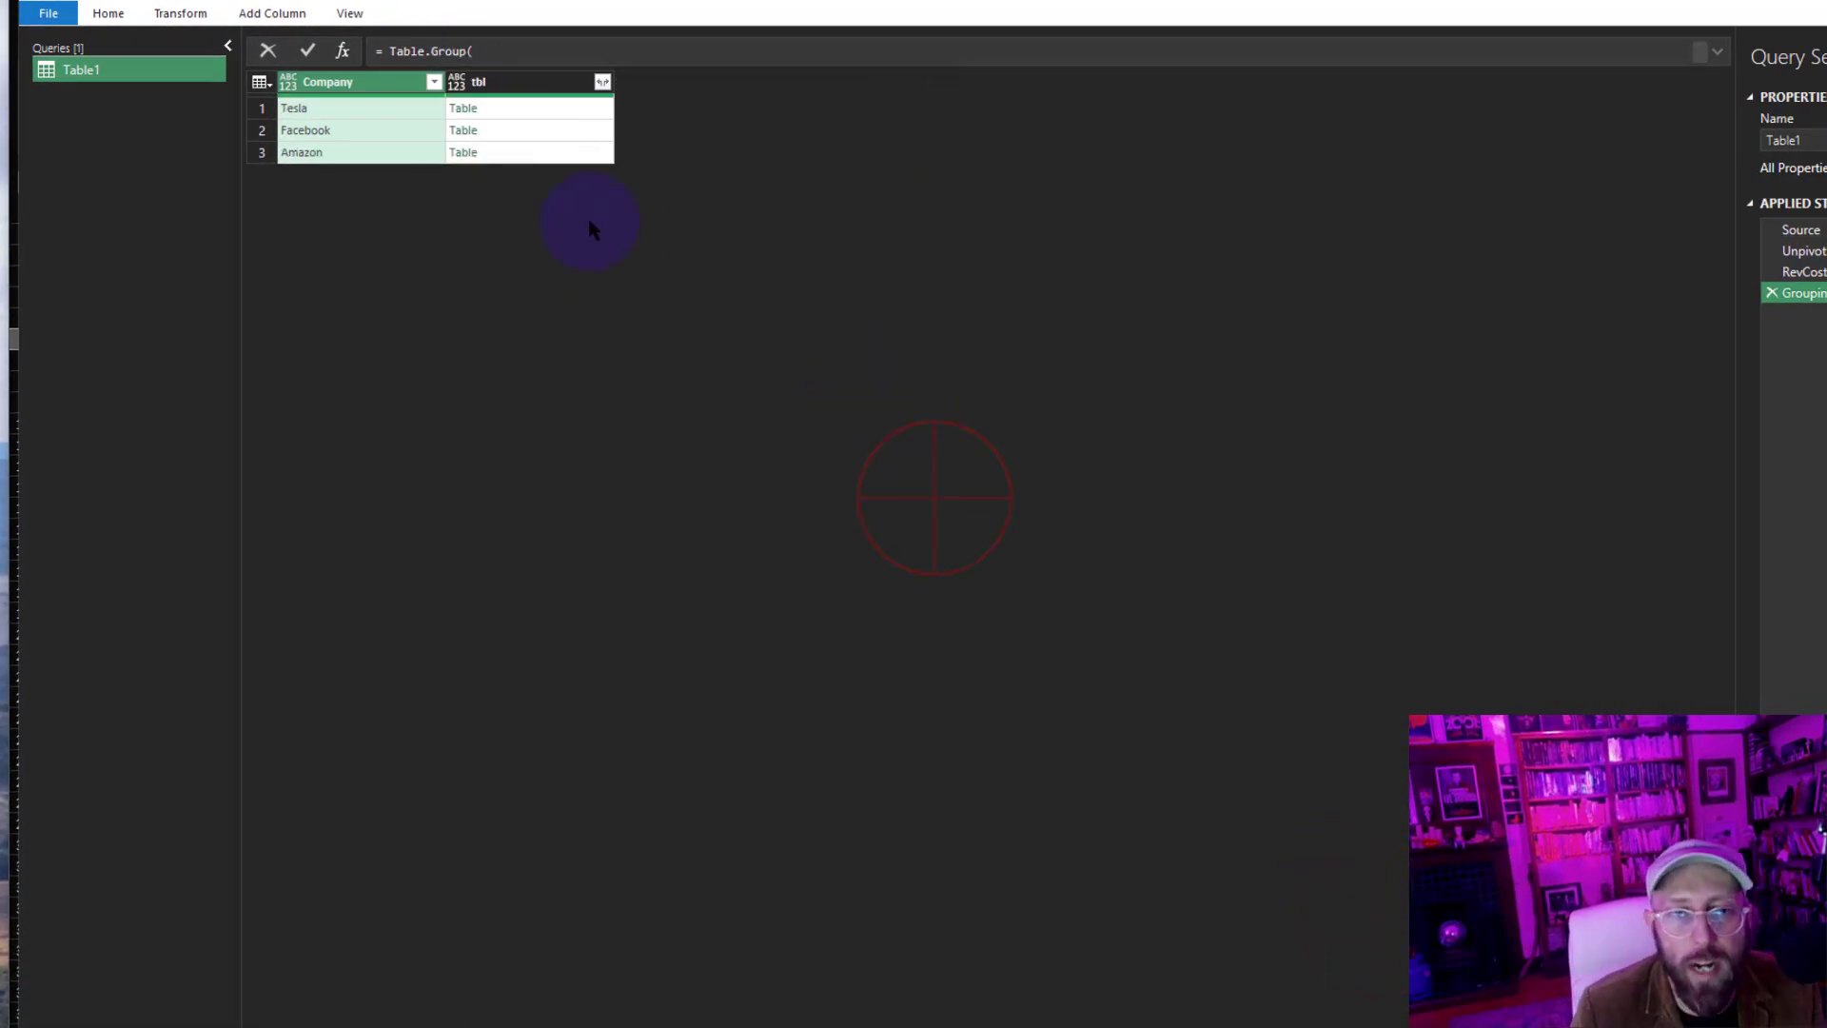
Check the grouped companies and preview each one's nested table in the tbl column.
{"action": "left_click", "coordinate": [379, 117]}
{"action": "left_click", "coordinate": [381, 133]}
{"action": "left_click", "coordinate": [384, 154]}
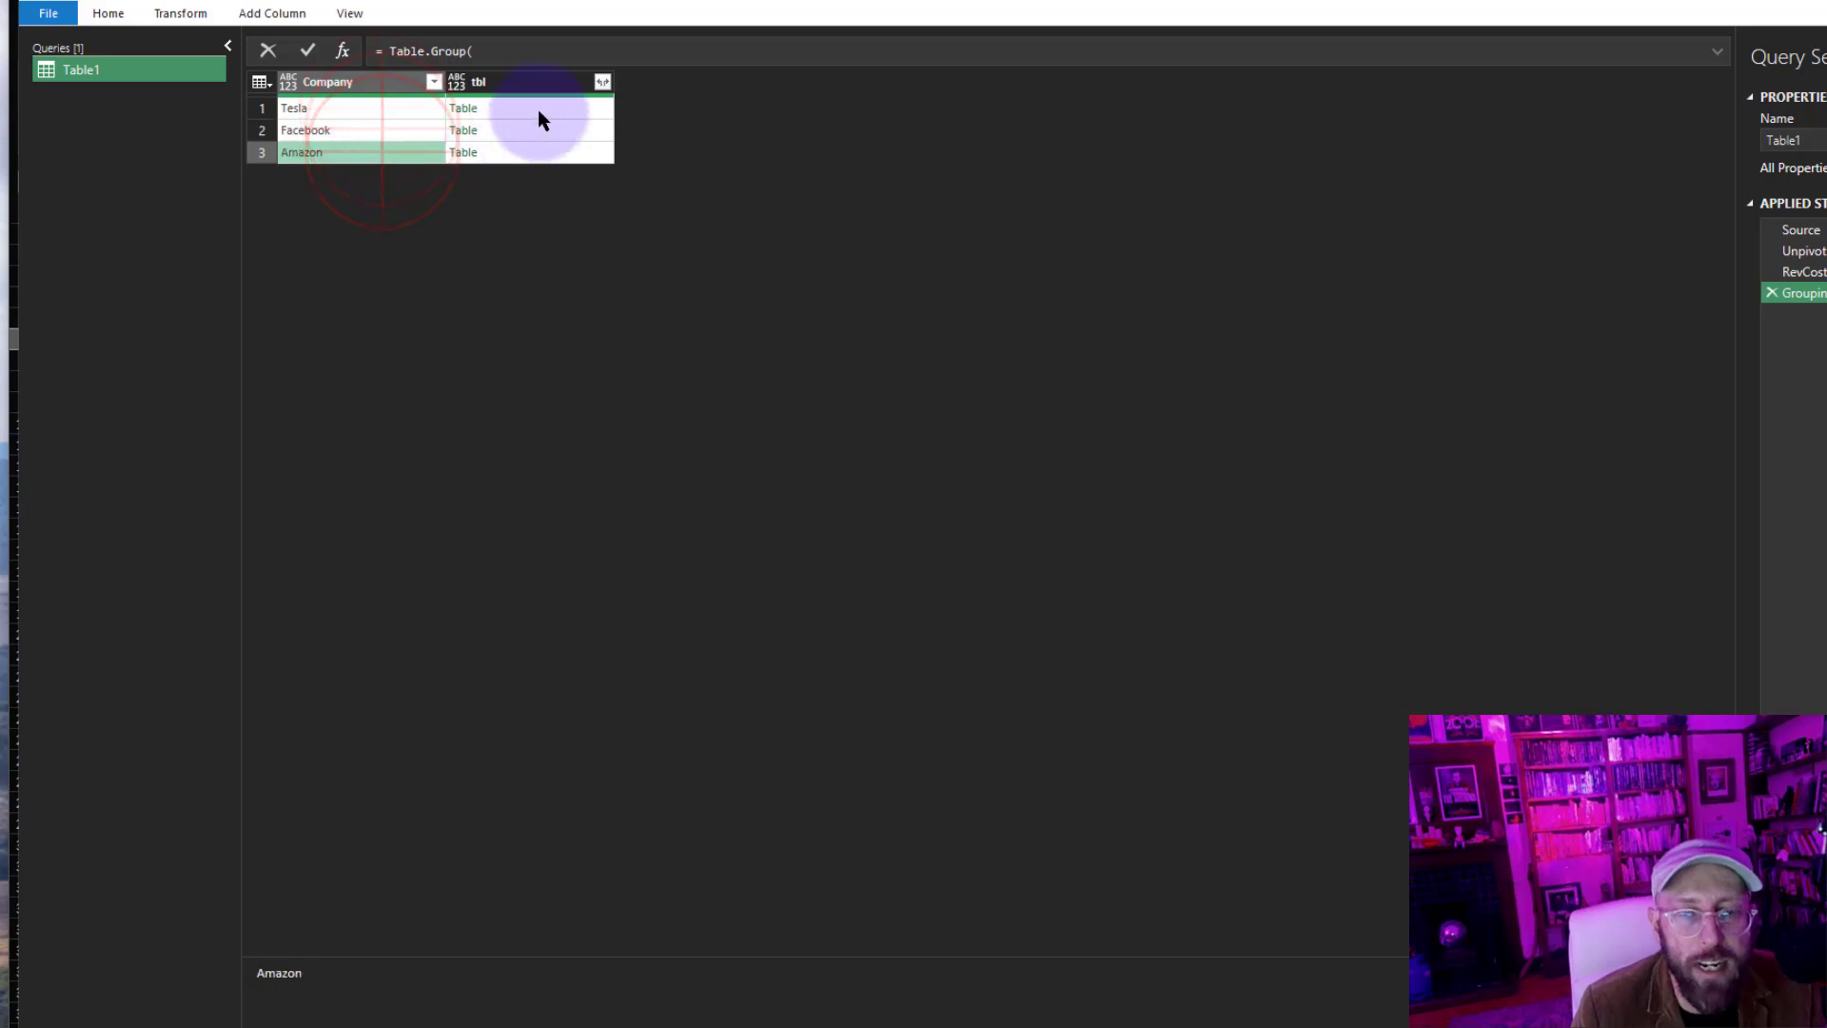
{"action": "left_click", "coordinate": [538, 110]}
{"action": "left_click_drag", "start_coordinate": [676, 954], "coordinate": [675, 296]}
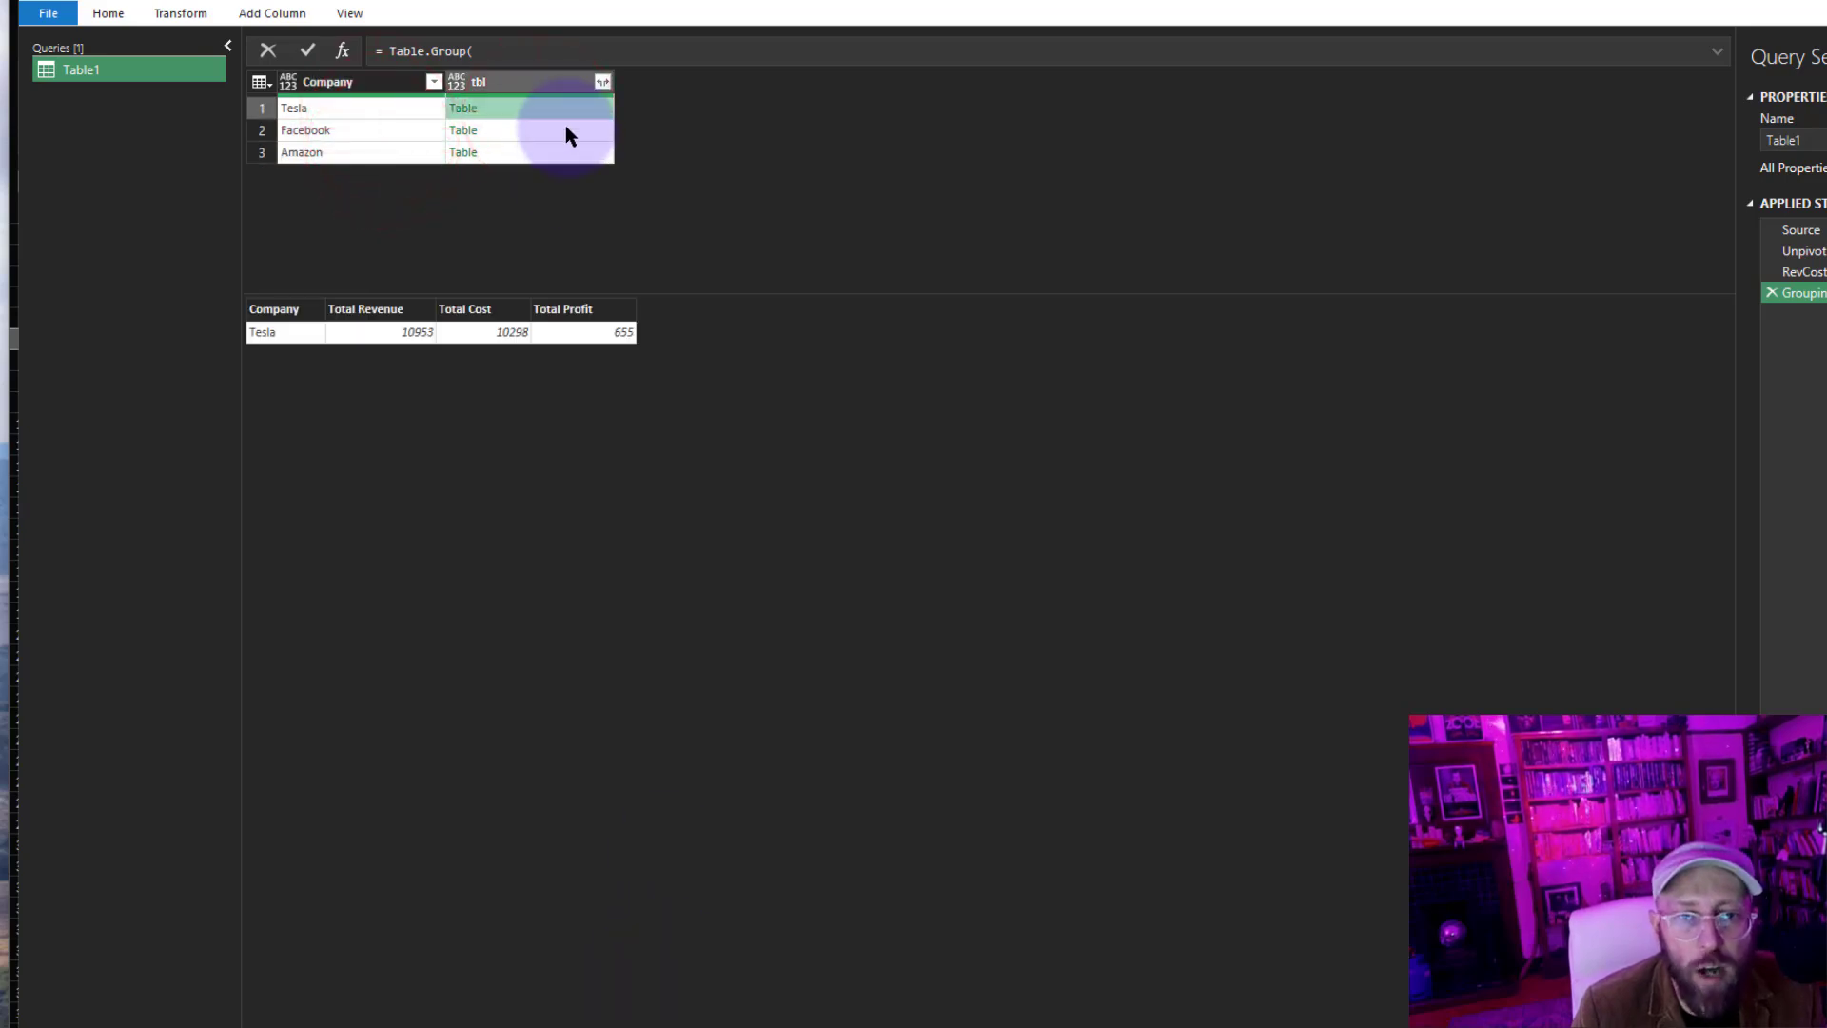
{"action": "left_click", "coordinate": [567, 133]}
{"action": "left_click", "coordinate": [565, 150]}
{"action": "left_click", "coordinate": [563, 131]}
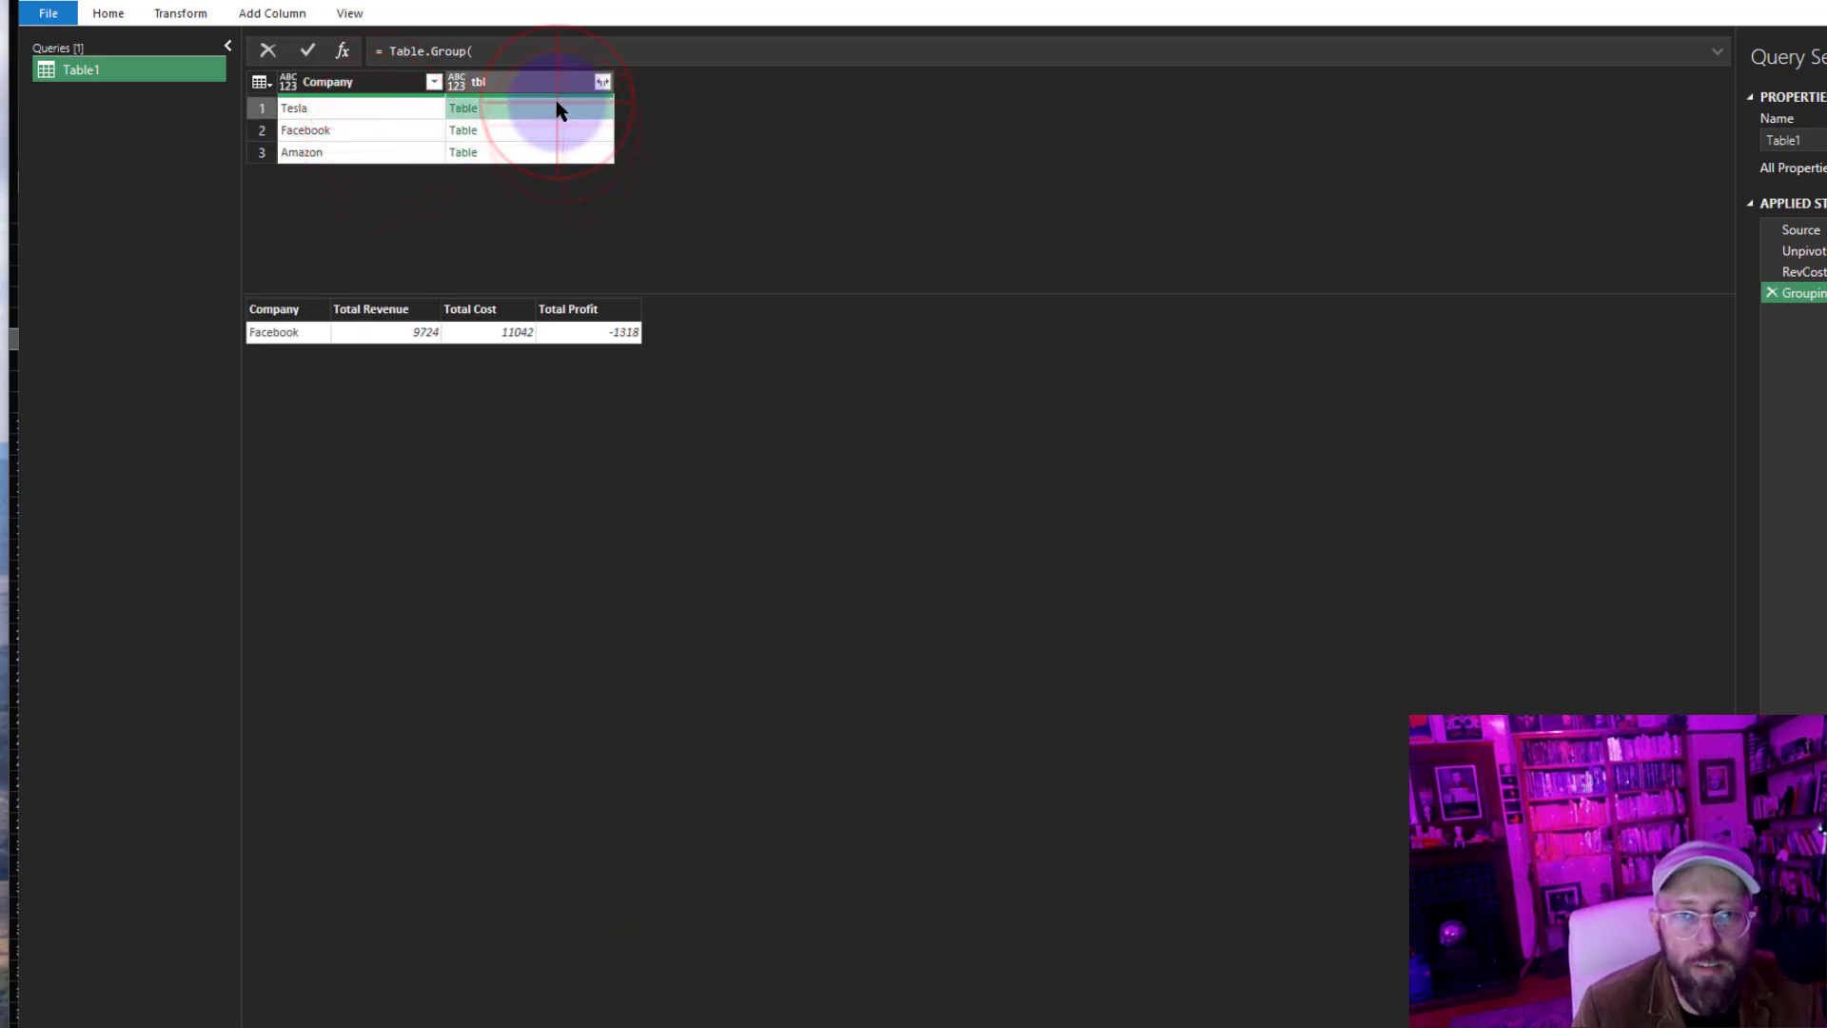
{"action": "left_click", "coordinate": [553, 112]}
Reopen the full M code, append [tbl] after the closed Table.Group call to return its tables as a list, and save.
{"action": "left_click", "coordinate": [107, 13]}
{"action": "left_click", "coordinate": [183, 63]}
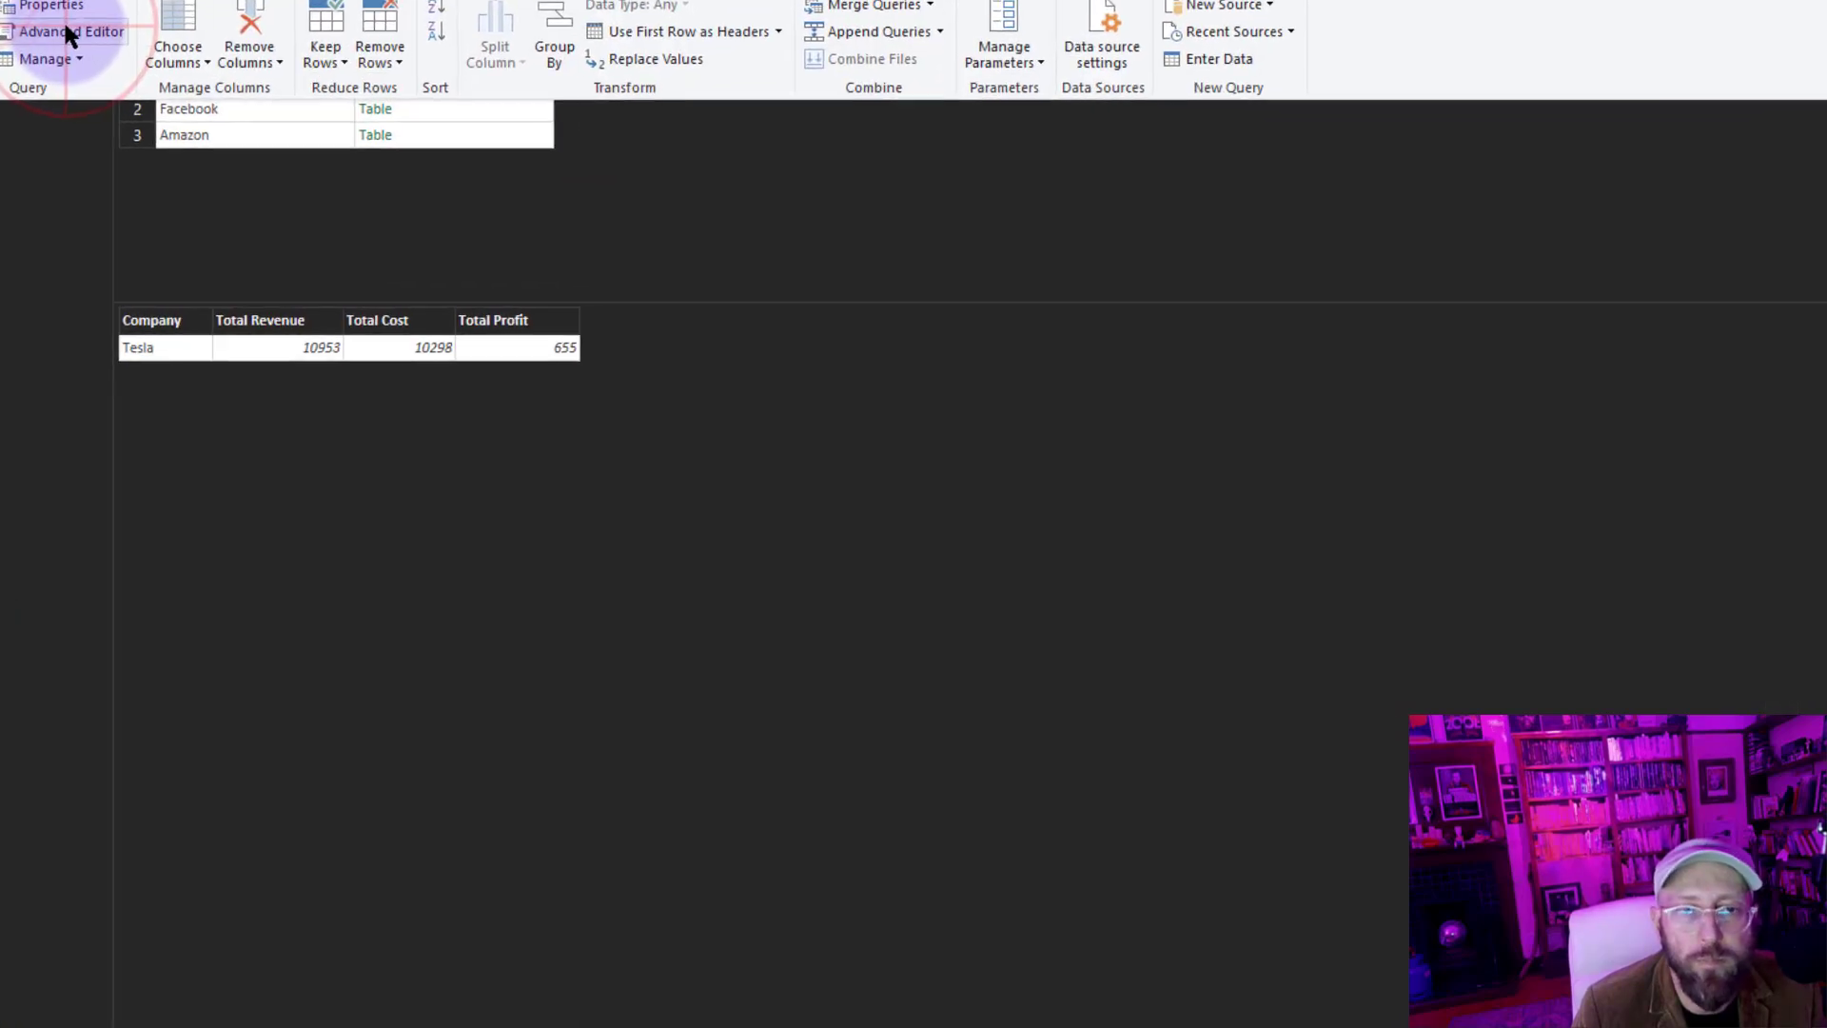
{"action": "left_click", "coordinate": [720, 602]}
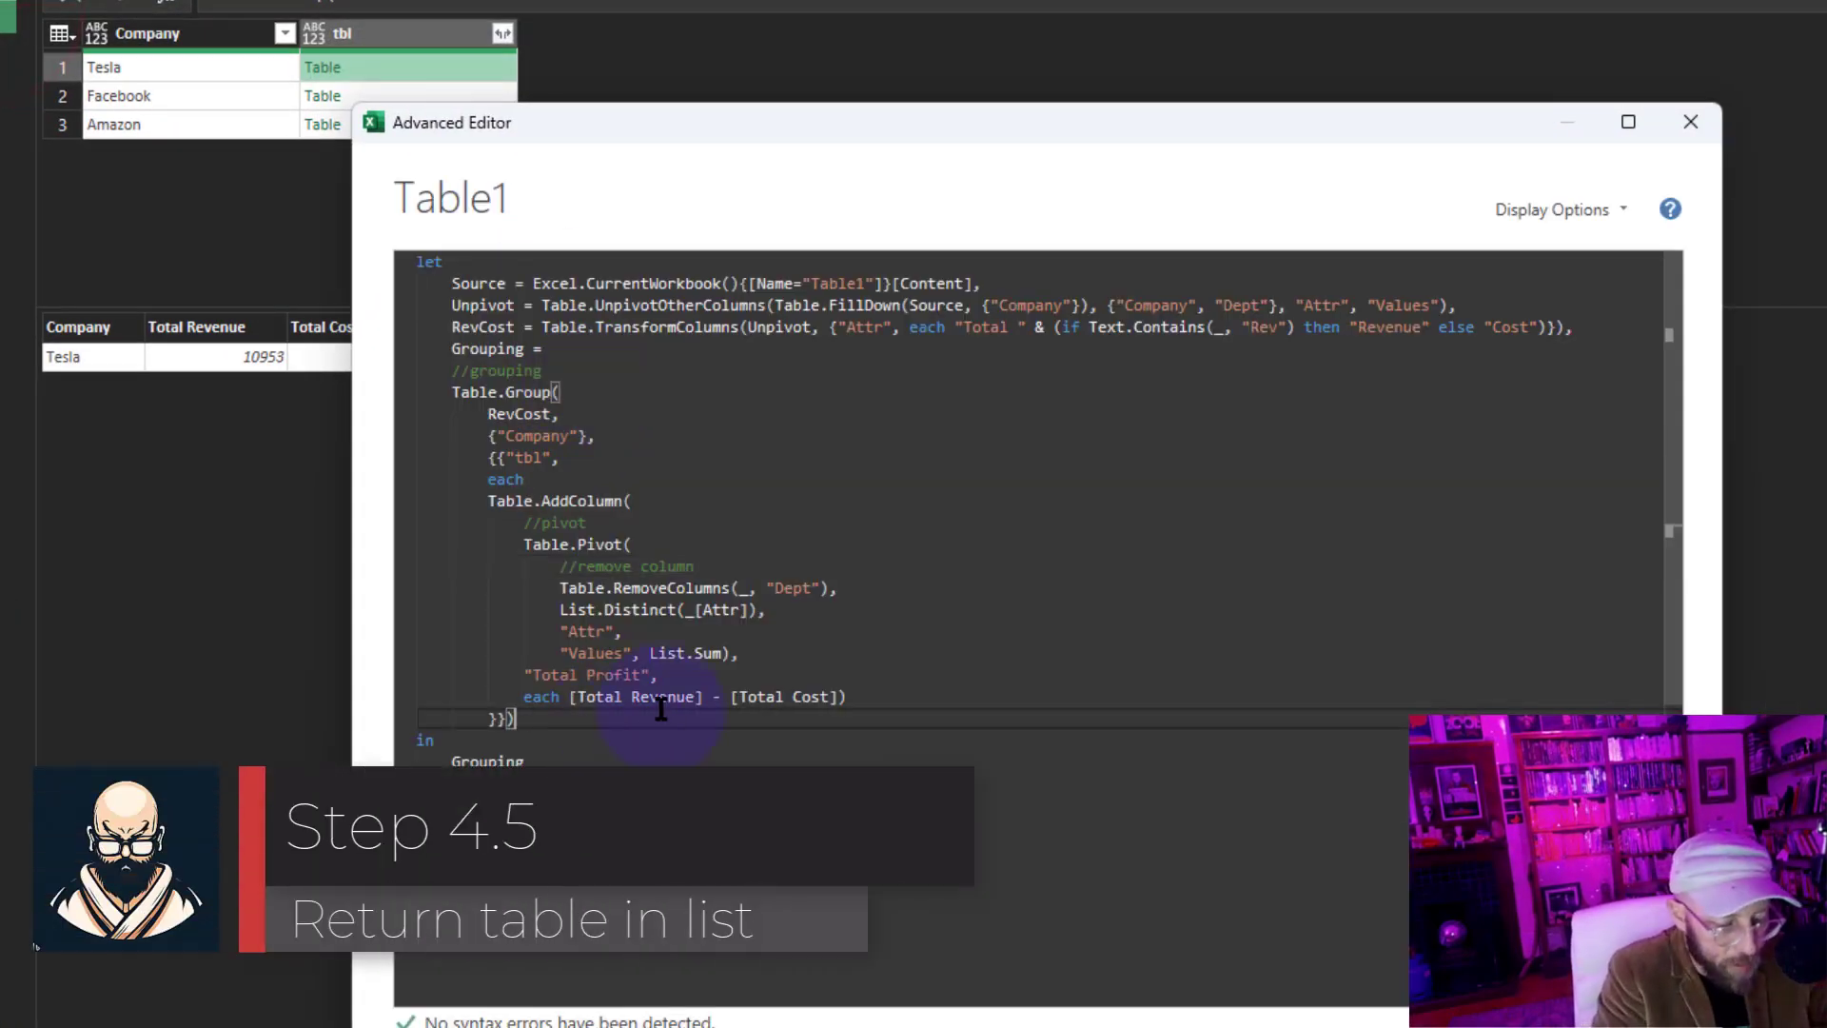
{"action": "type", "text": "[tb"}
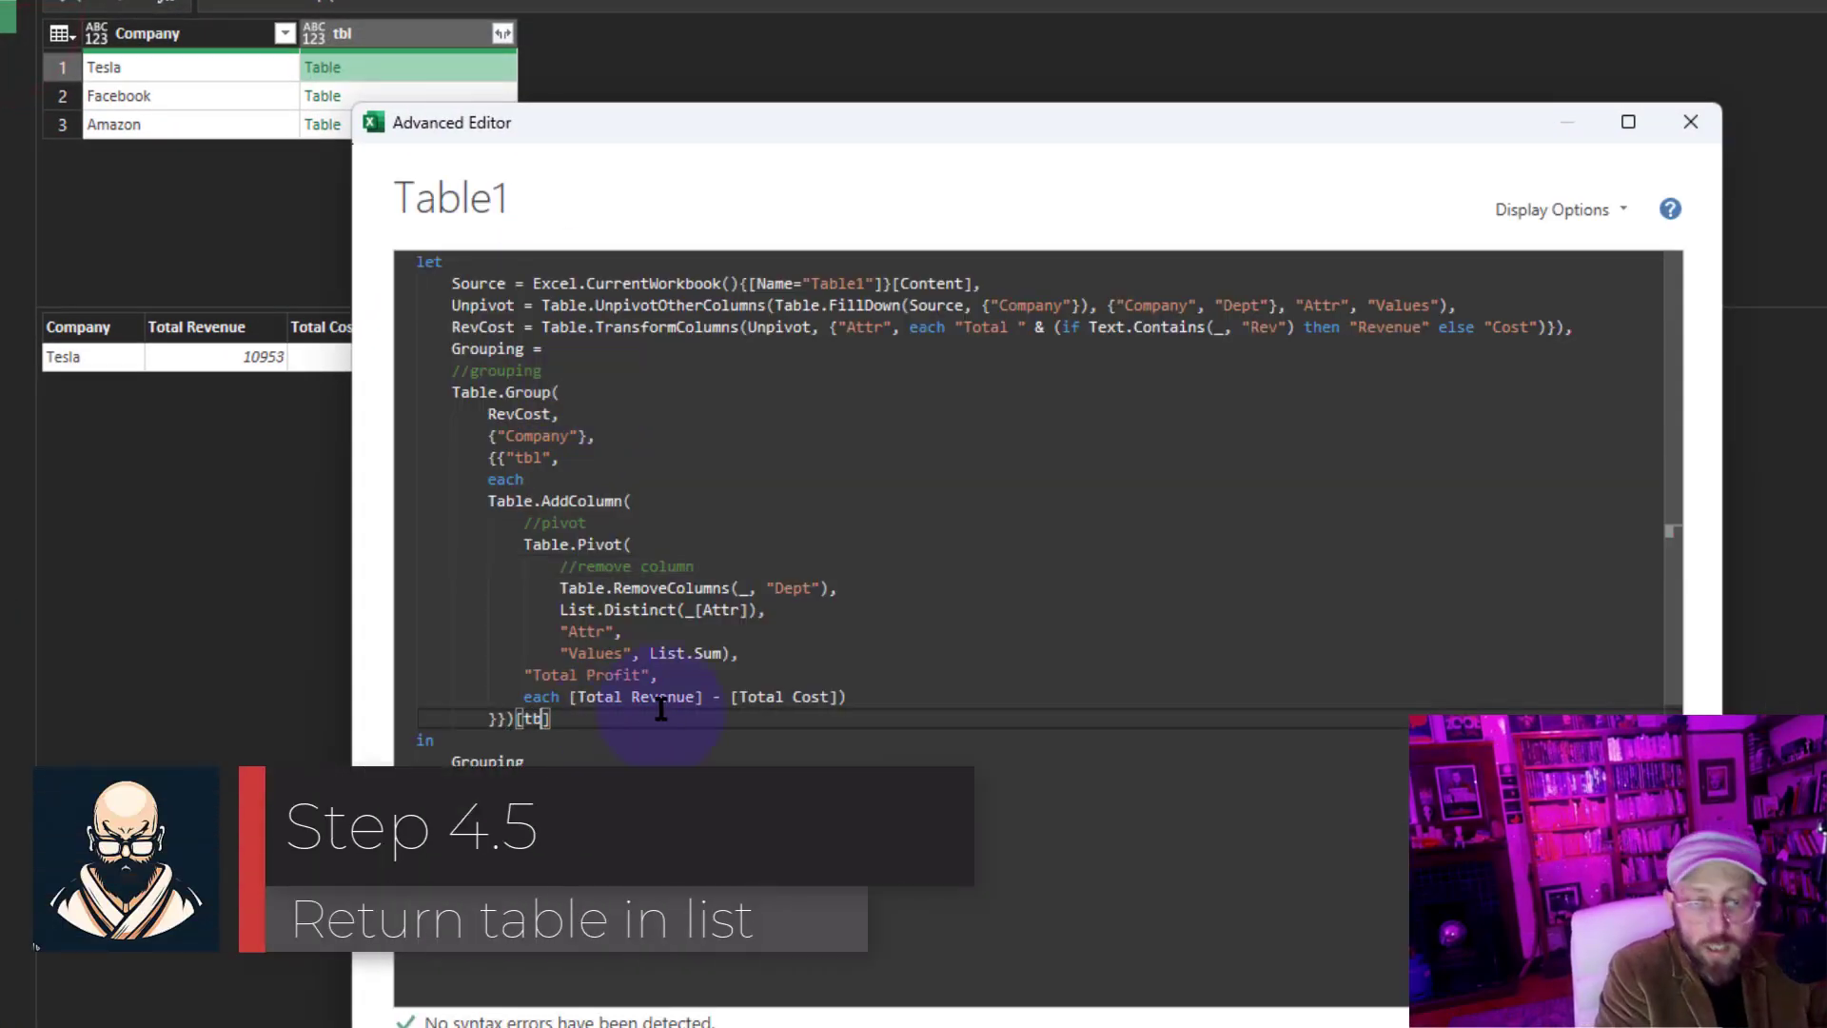
{"action": "type", "text": "l"}
{"action": "key", "text": "ctrl+Return"}
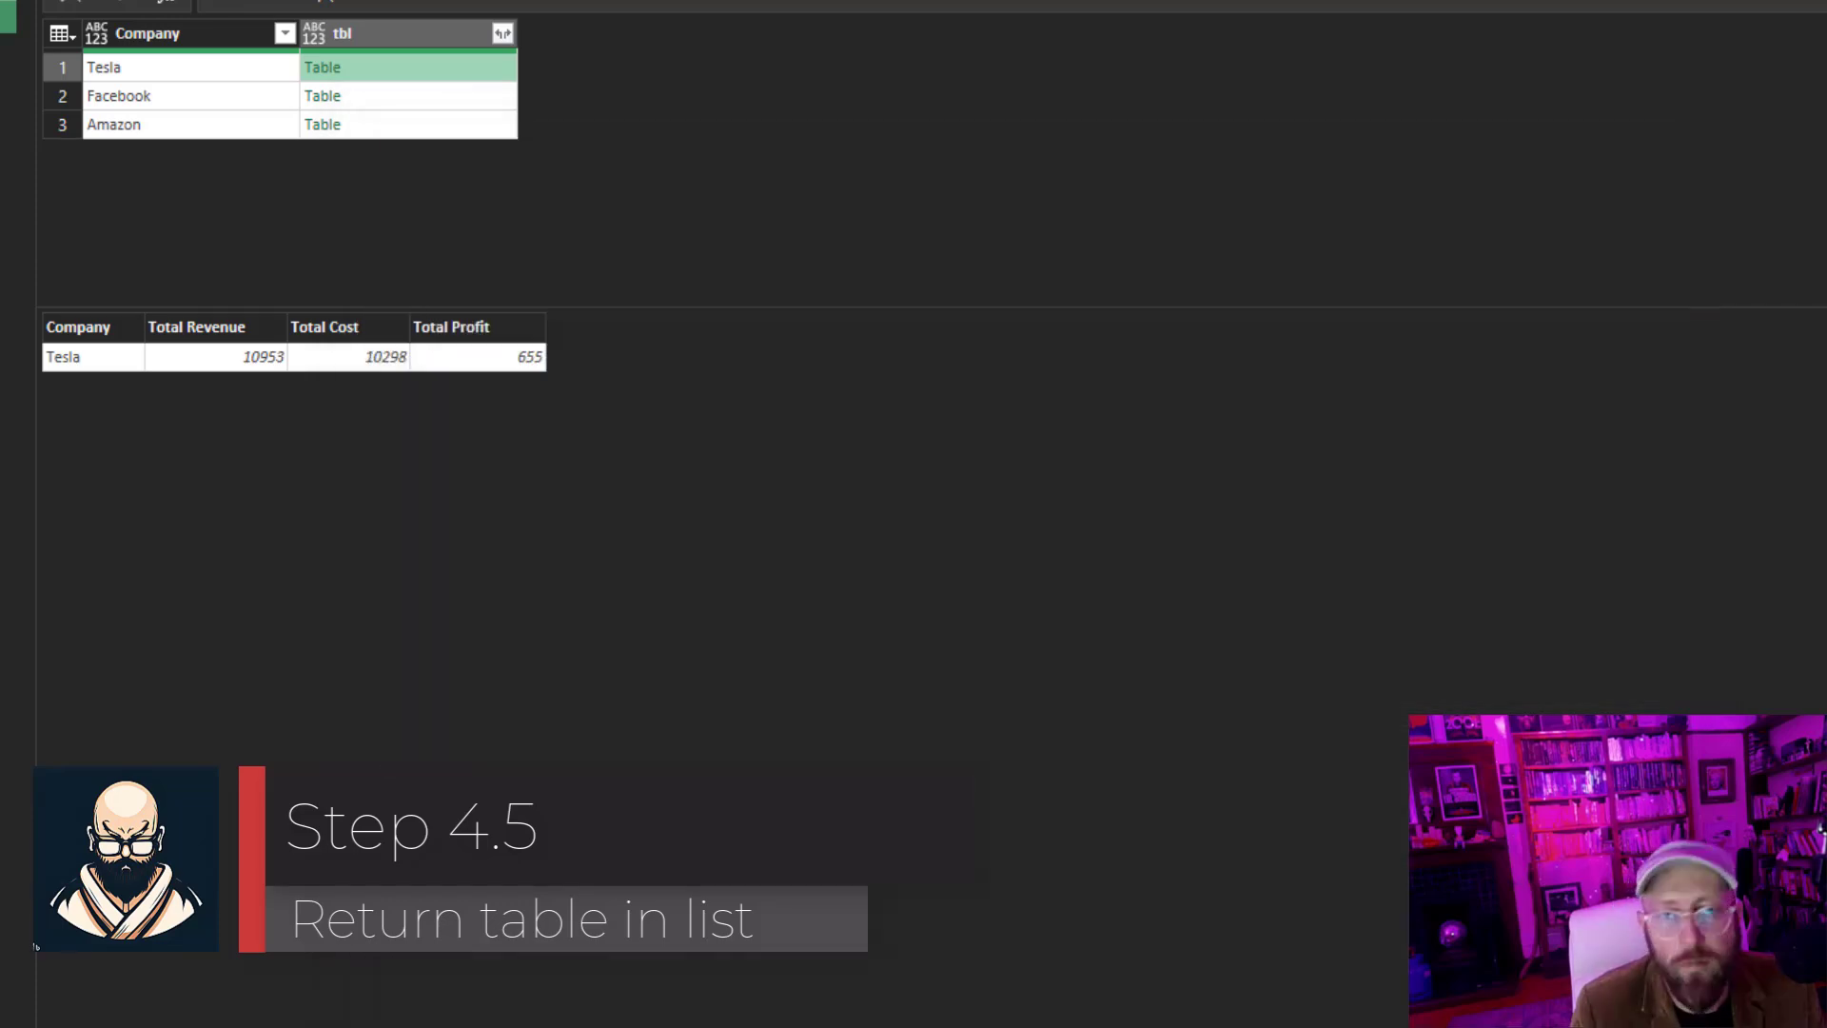
Preview the individual tables in the resulting list.
{"action": "left_click", "coordinate": [141, 66]}
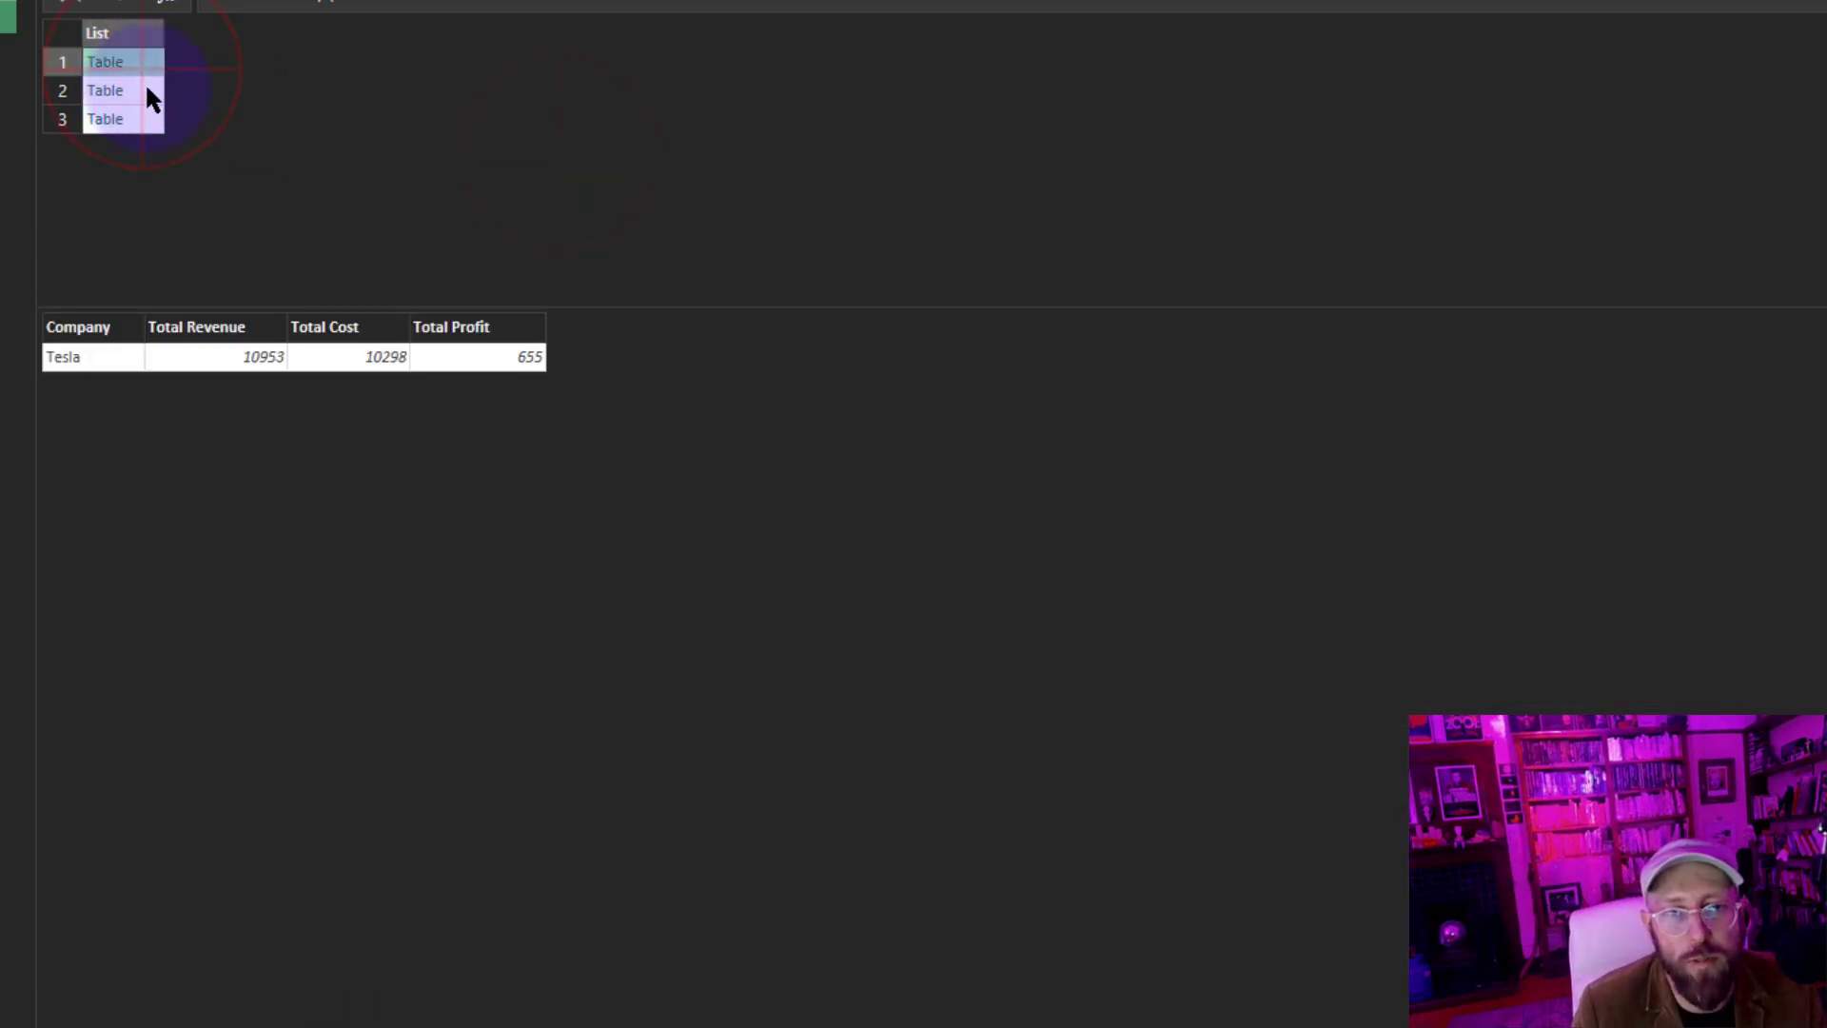
{"action": "left_click", "coordinate": [147, 90]}
{"action": "left_click", "coordinate": [153, 118]}
{"action": "left_click", "coordinate": [138, 95]}
{"action": "left_click", "coordinate": [135, 63]}
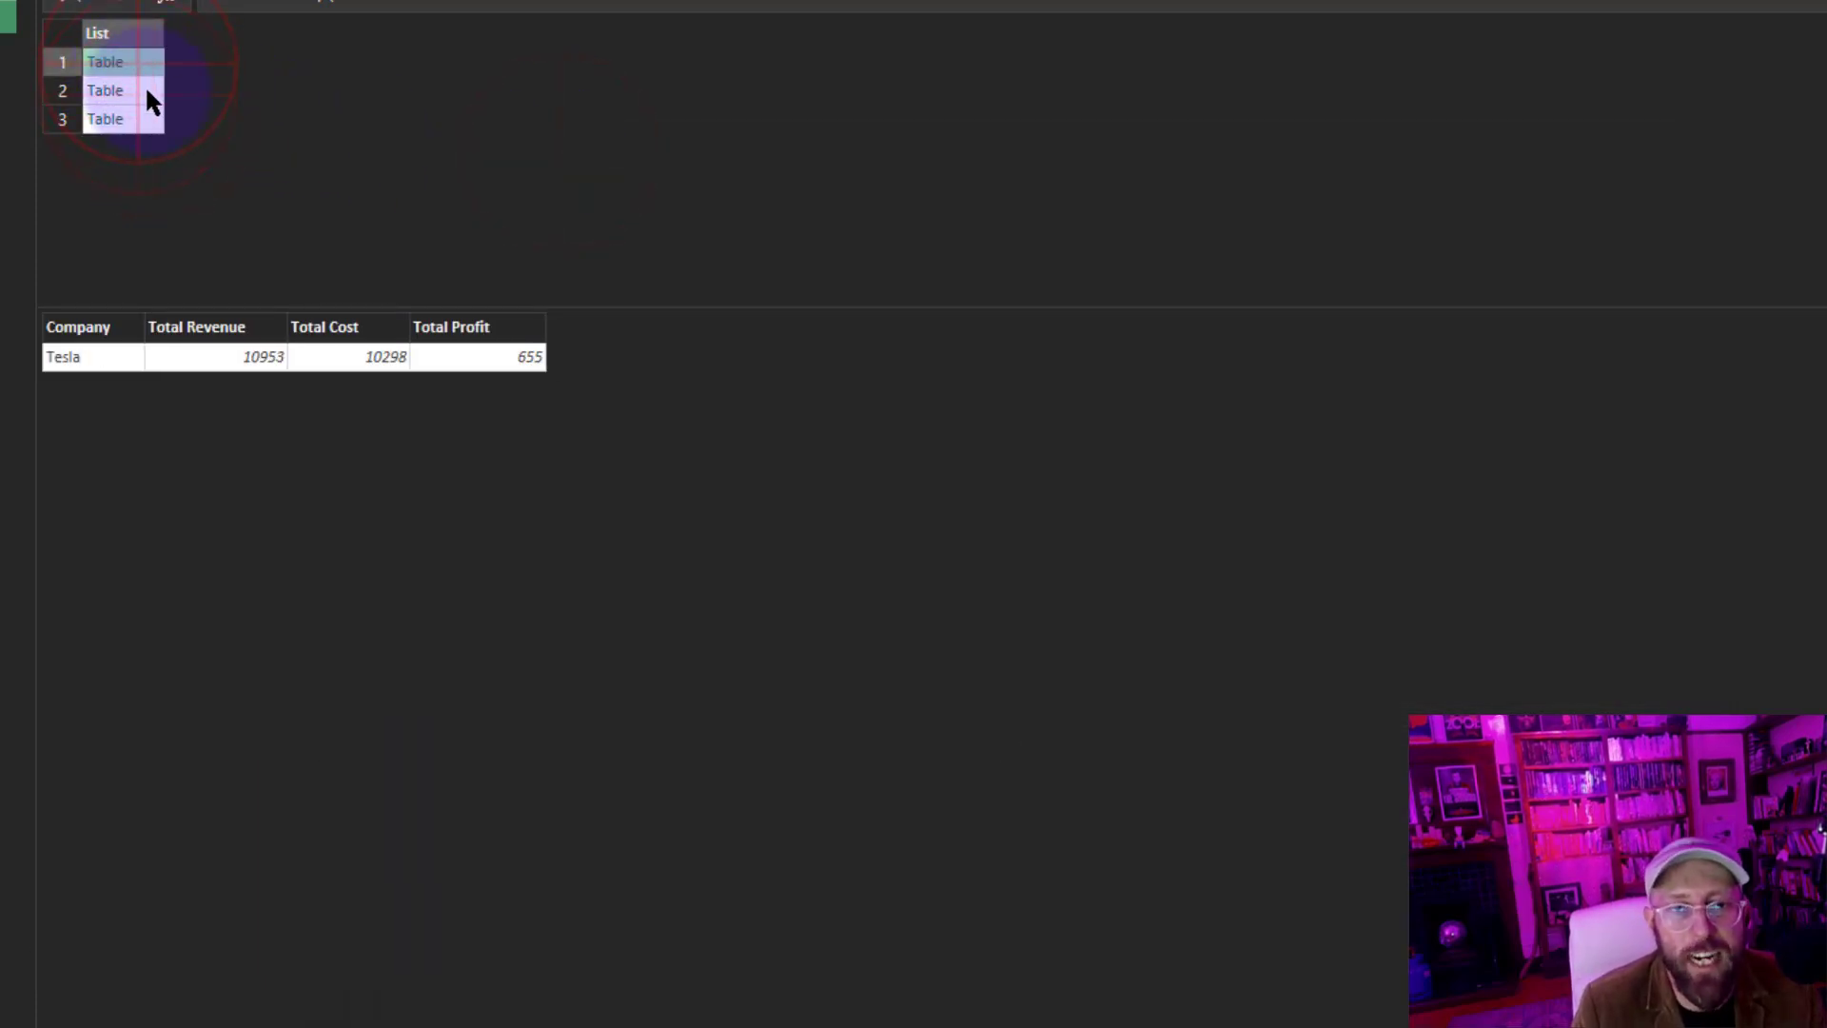
{"action": "left_click", "coordinate": [144, 90]}
{"action": "left_click", "coordinate": [138, 62]}
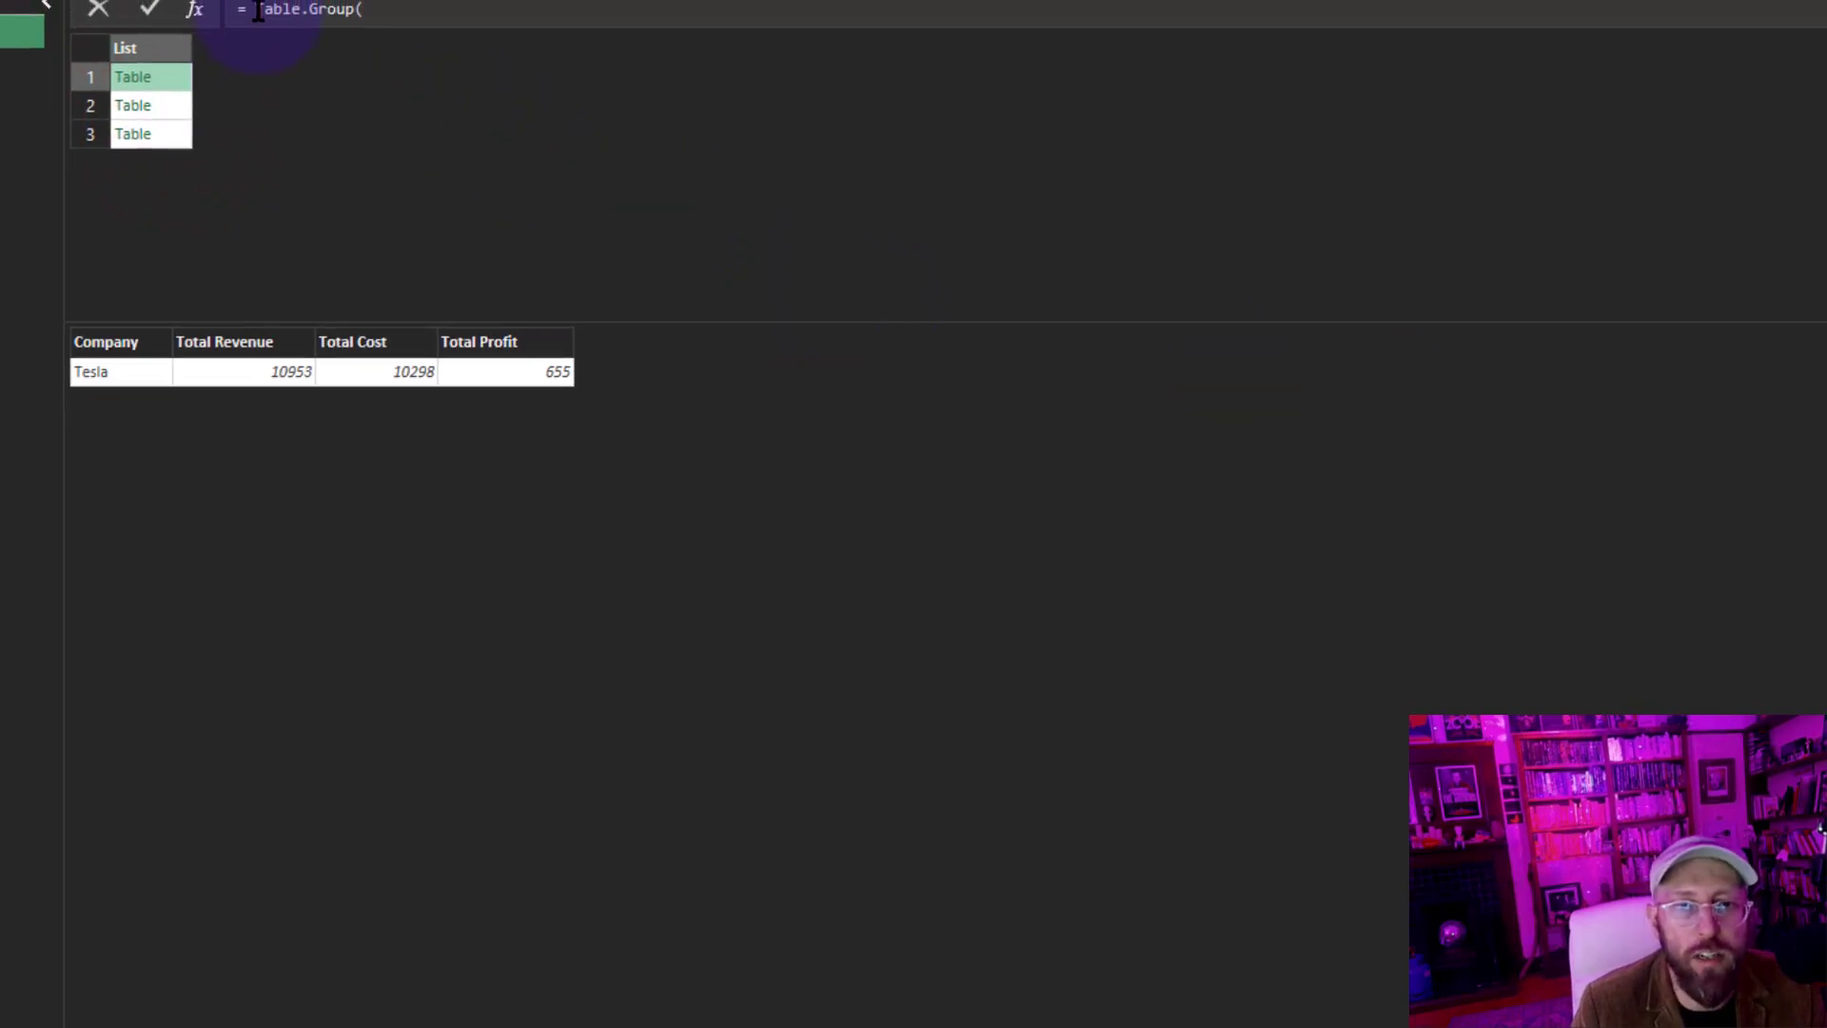
Reopen the query's M code and insert a "// combine tables" comment line directly below "Grouping =".
{"action": "left_click", "coordinate": [23, 30]}
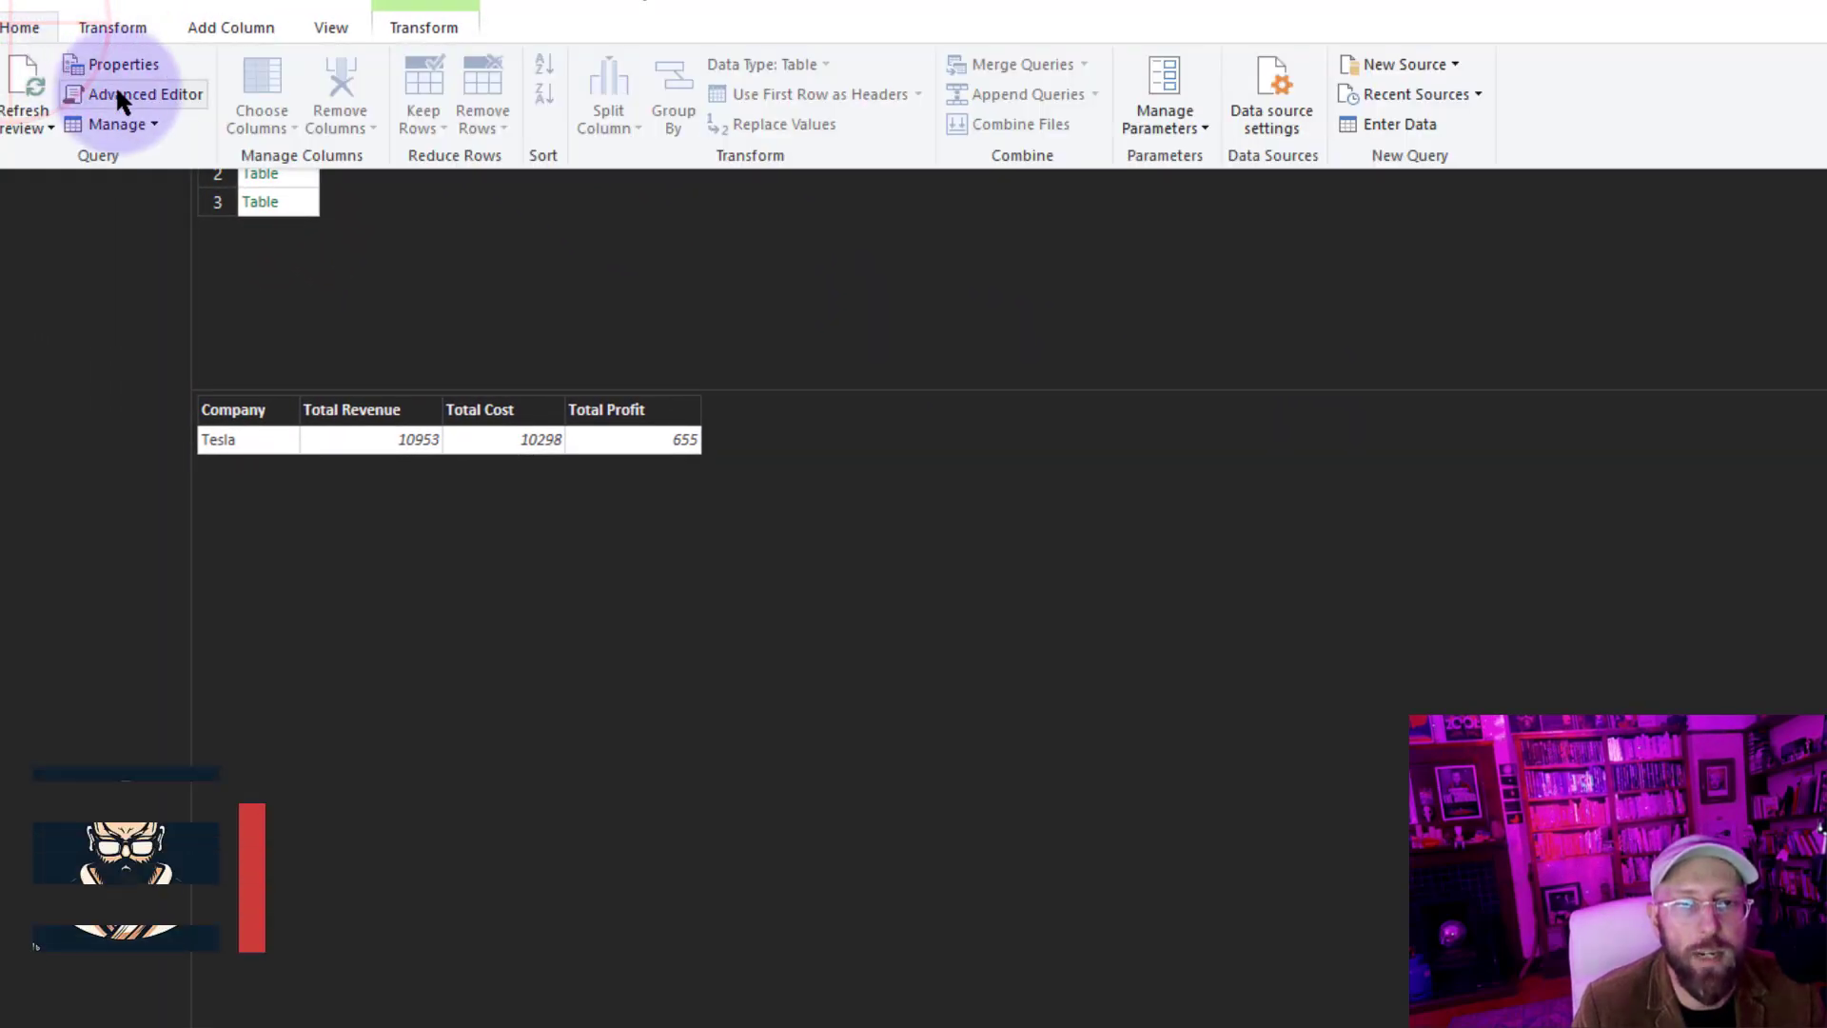
{"action": "left_click", "coordinate": [143, 93]}
{"action": "left_click", "coordinate": [717, 431]}
{"action": "key", "text": "Return"}
{"action": "type", "text": "//"}
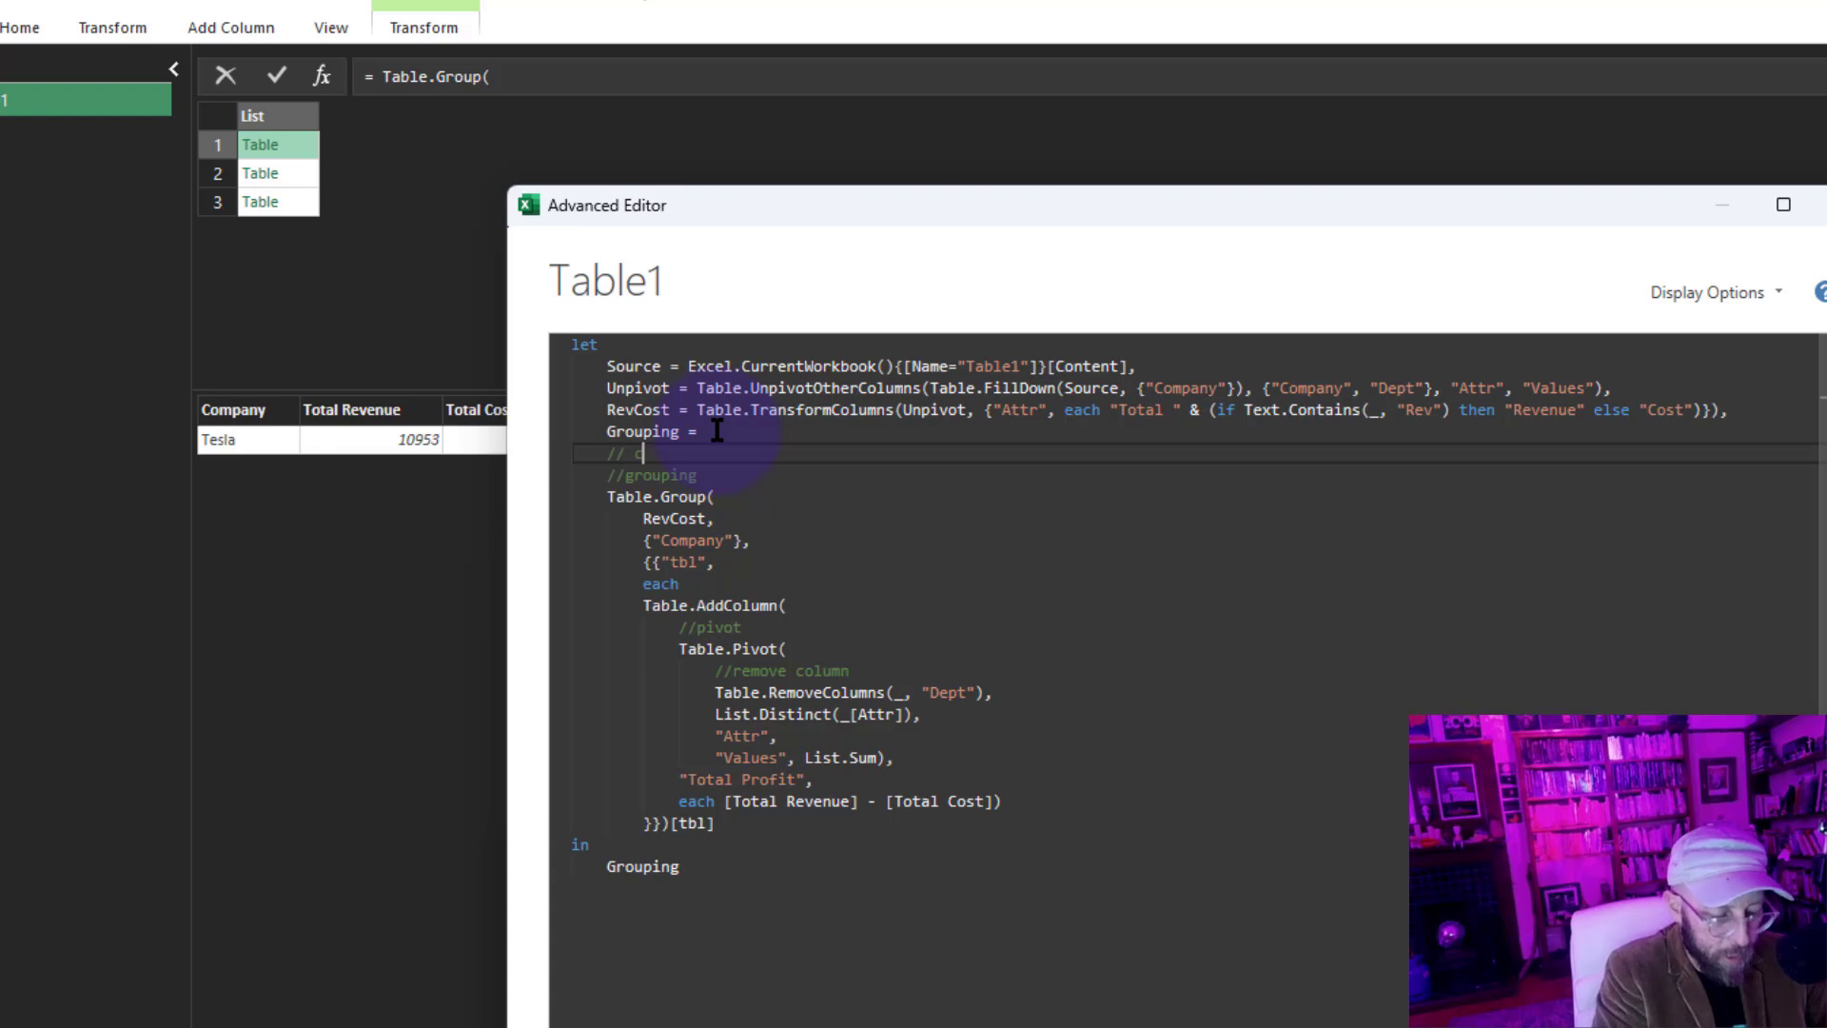
{"action": "type", "text": " combine tables"}
{"action": "key", "text": "Return"}
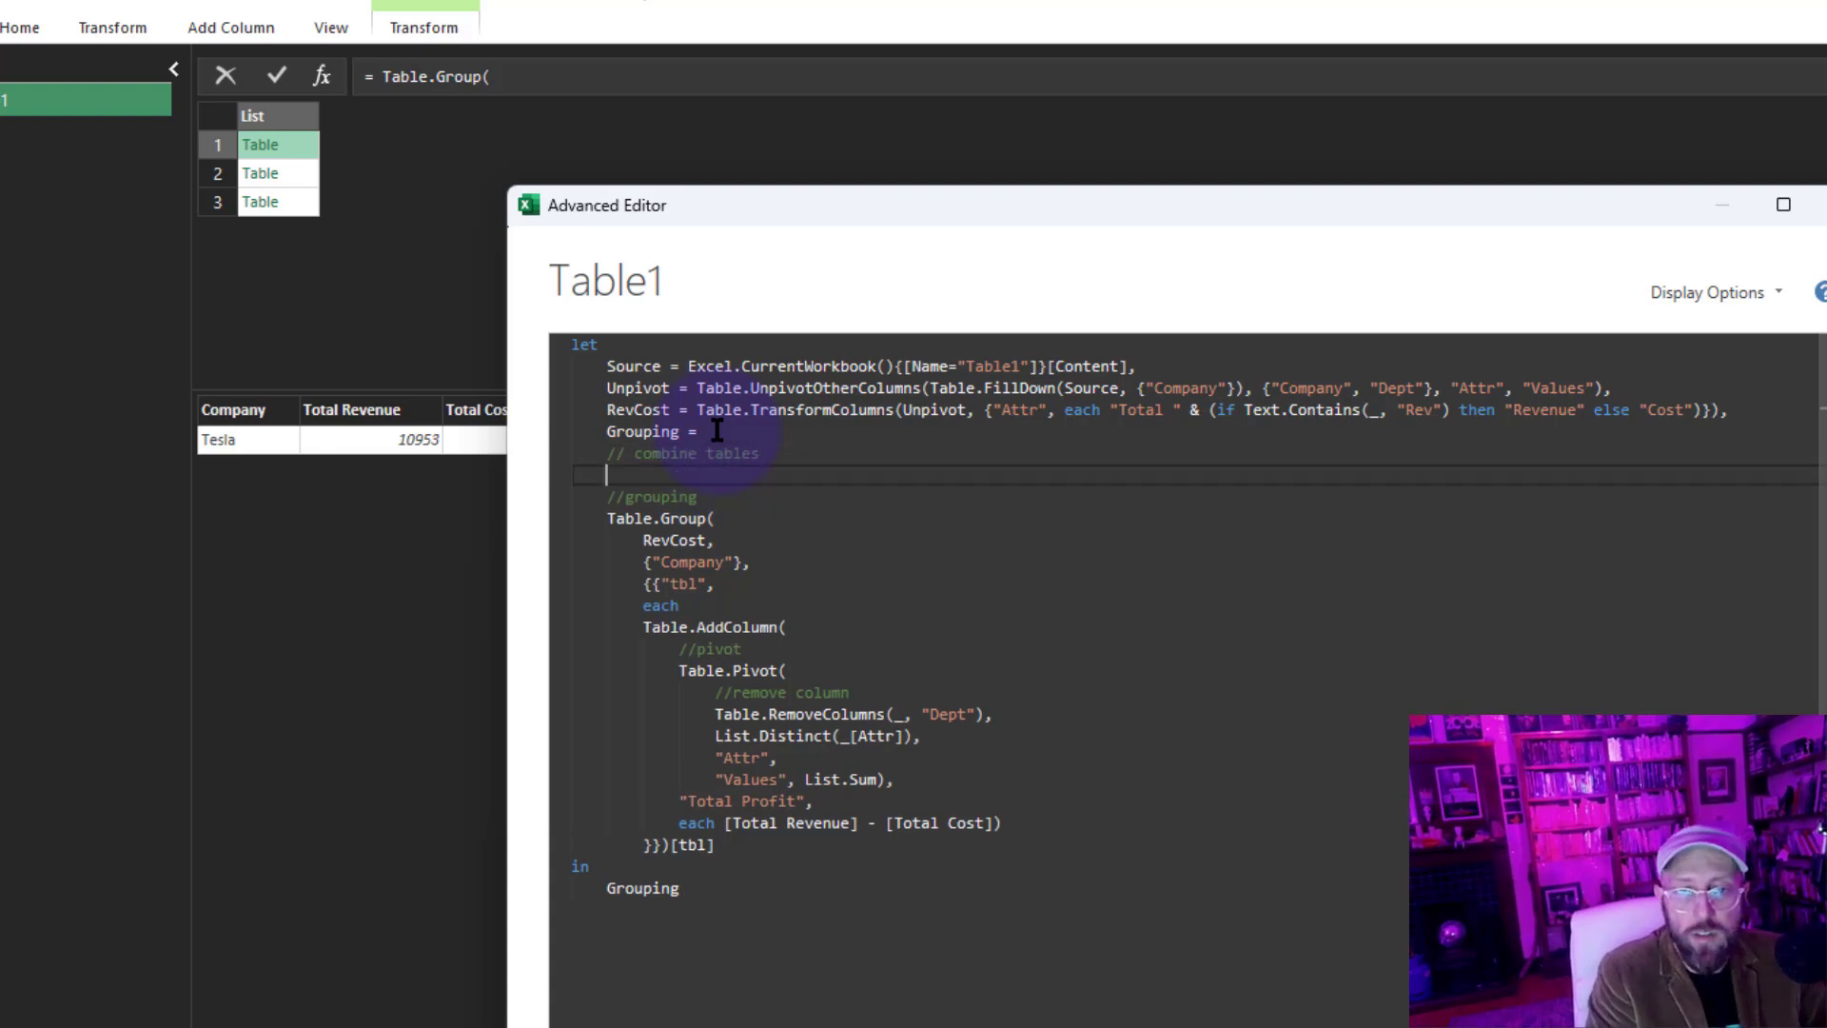
Wrap the whole Table.Group(...)[tbl] expression in Table.Combine and save the query code.
{"action": "type", "text": "Table.Combine("}
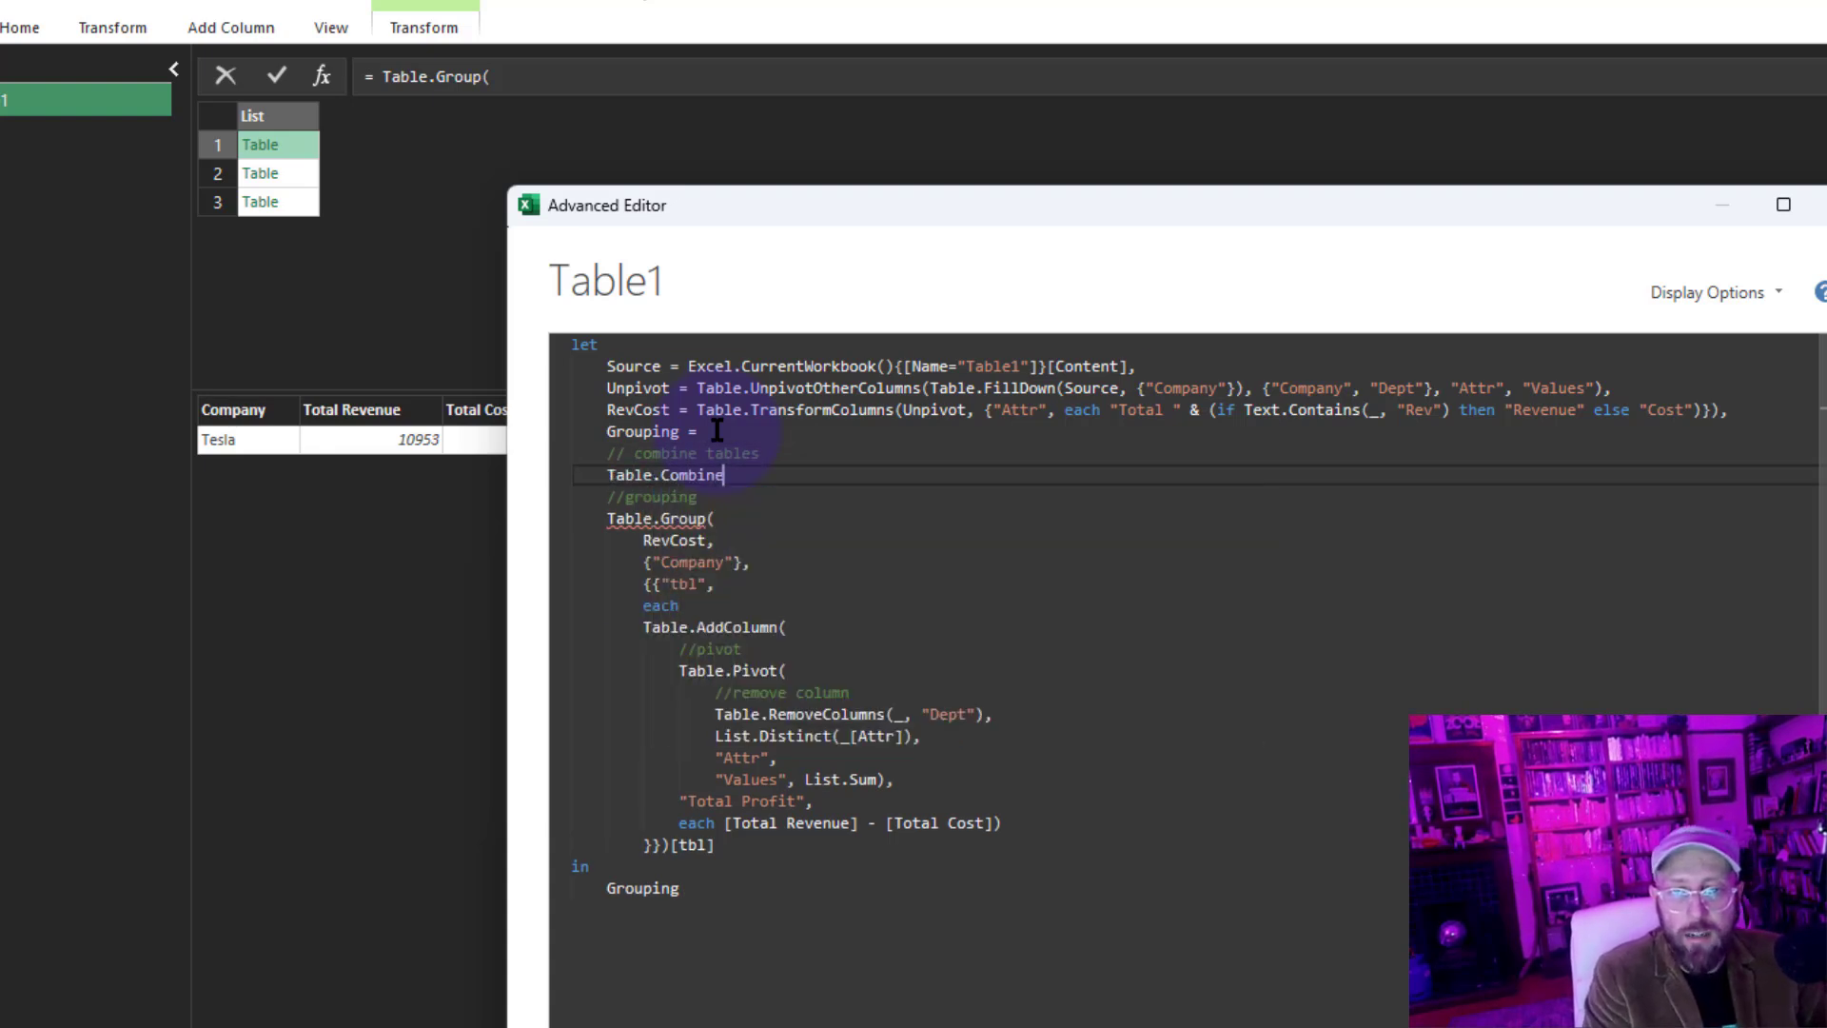
{"action": "left_click", "coordinate": [741, 845]}
{"action": "type", "text": ")"}
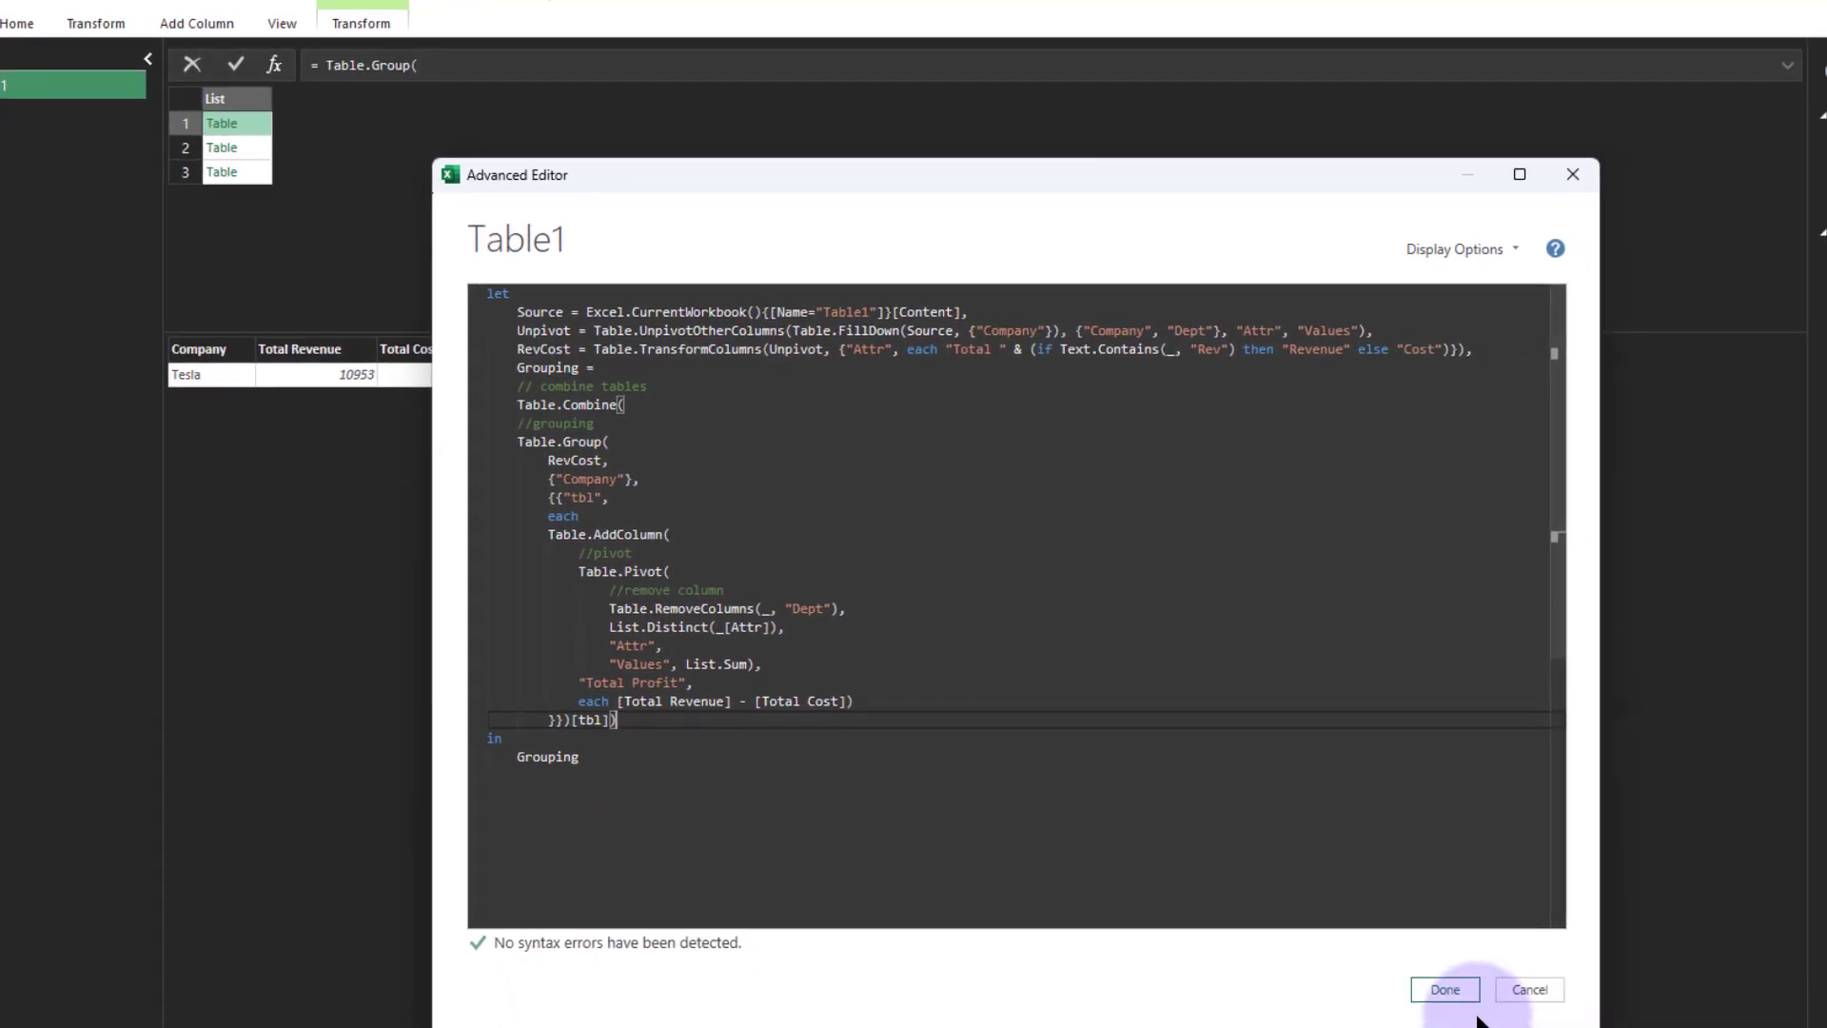
{"action": "left_click", "coordinate": [1456, 992]}
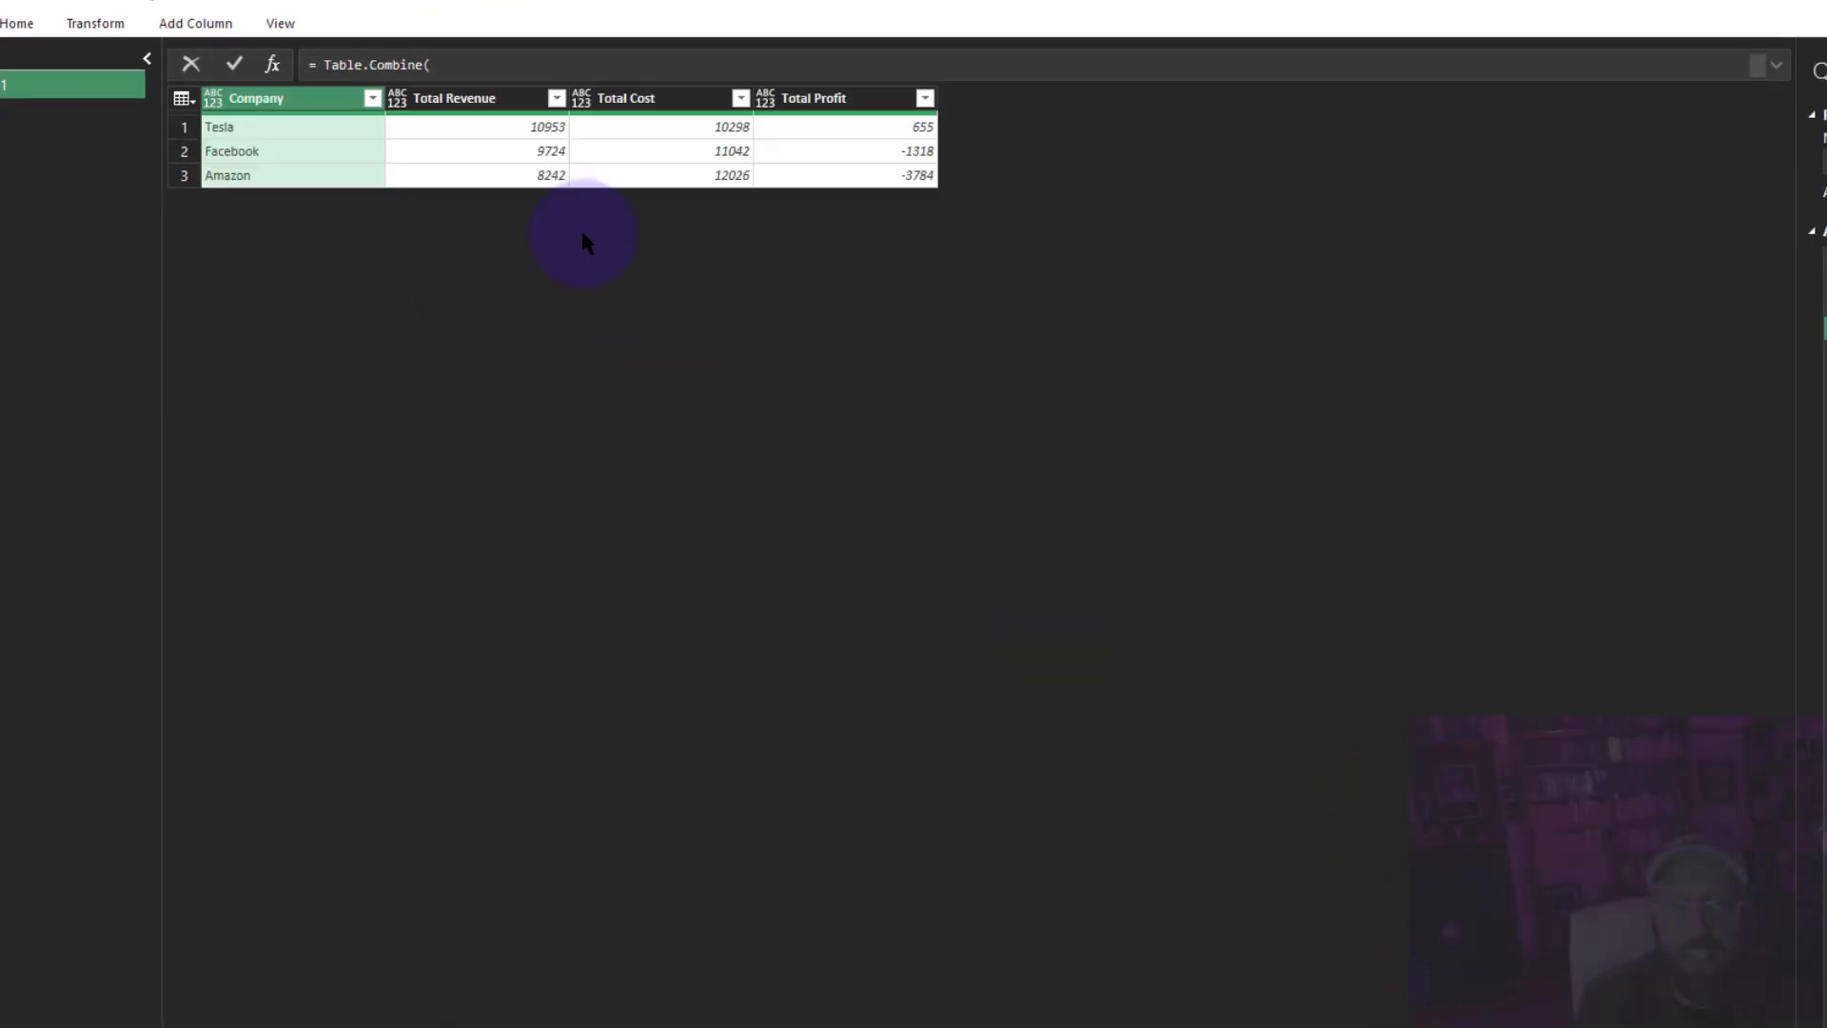
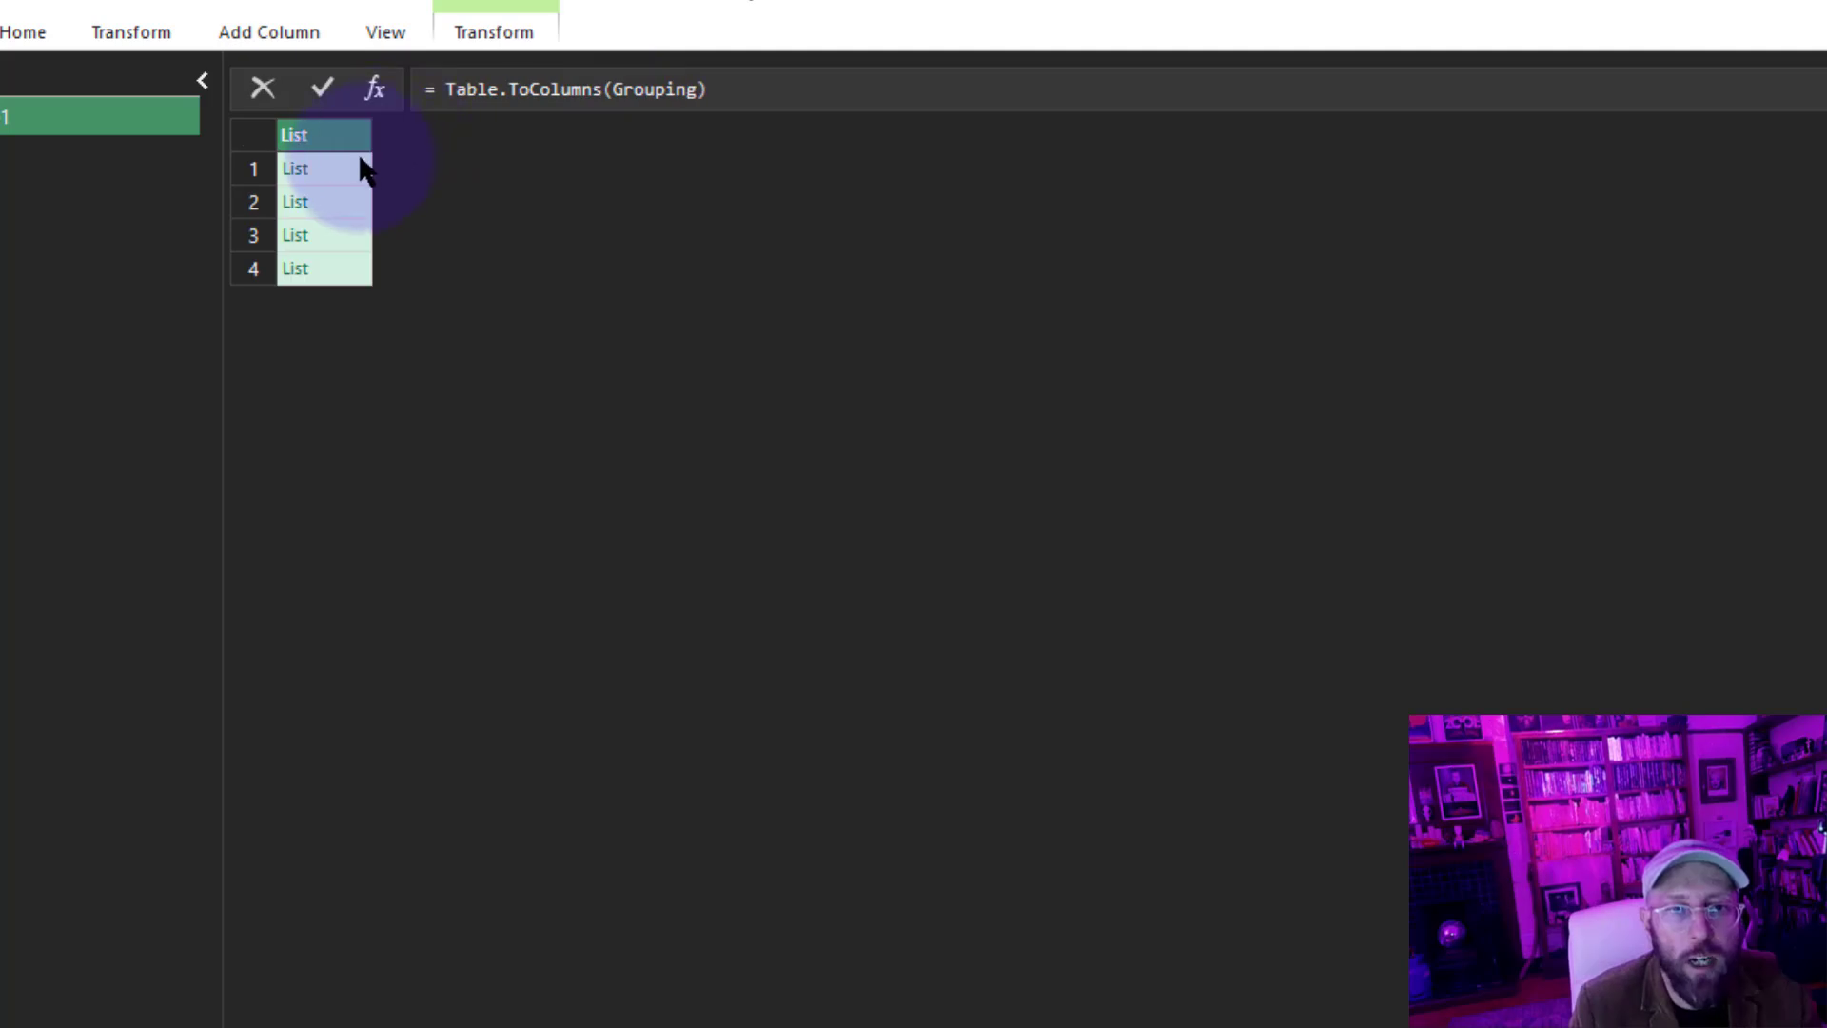
Preview the contents of each column list returned by Table.ToColumns(Grouping).
{"action": "left_click", "coordinate": [343, 173]}
{"action": "left_click", "coordinate": [341, 202]}
{"action": "left_click", "coordinate": [340, 239]}
{"action": "left_click", "coordinate": [331, 269]}
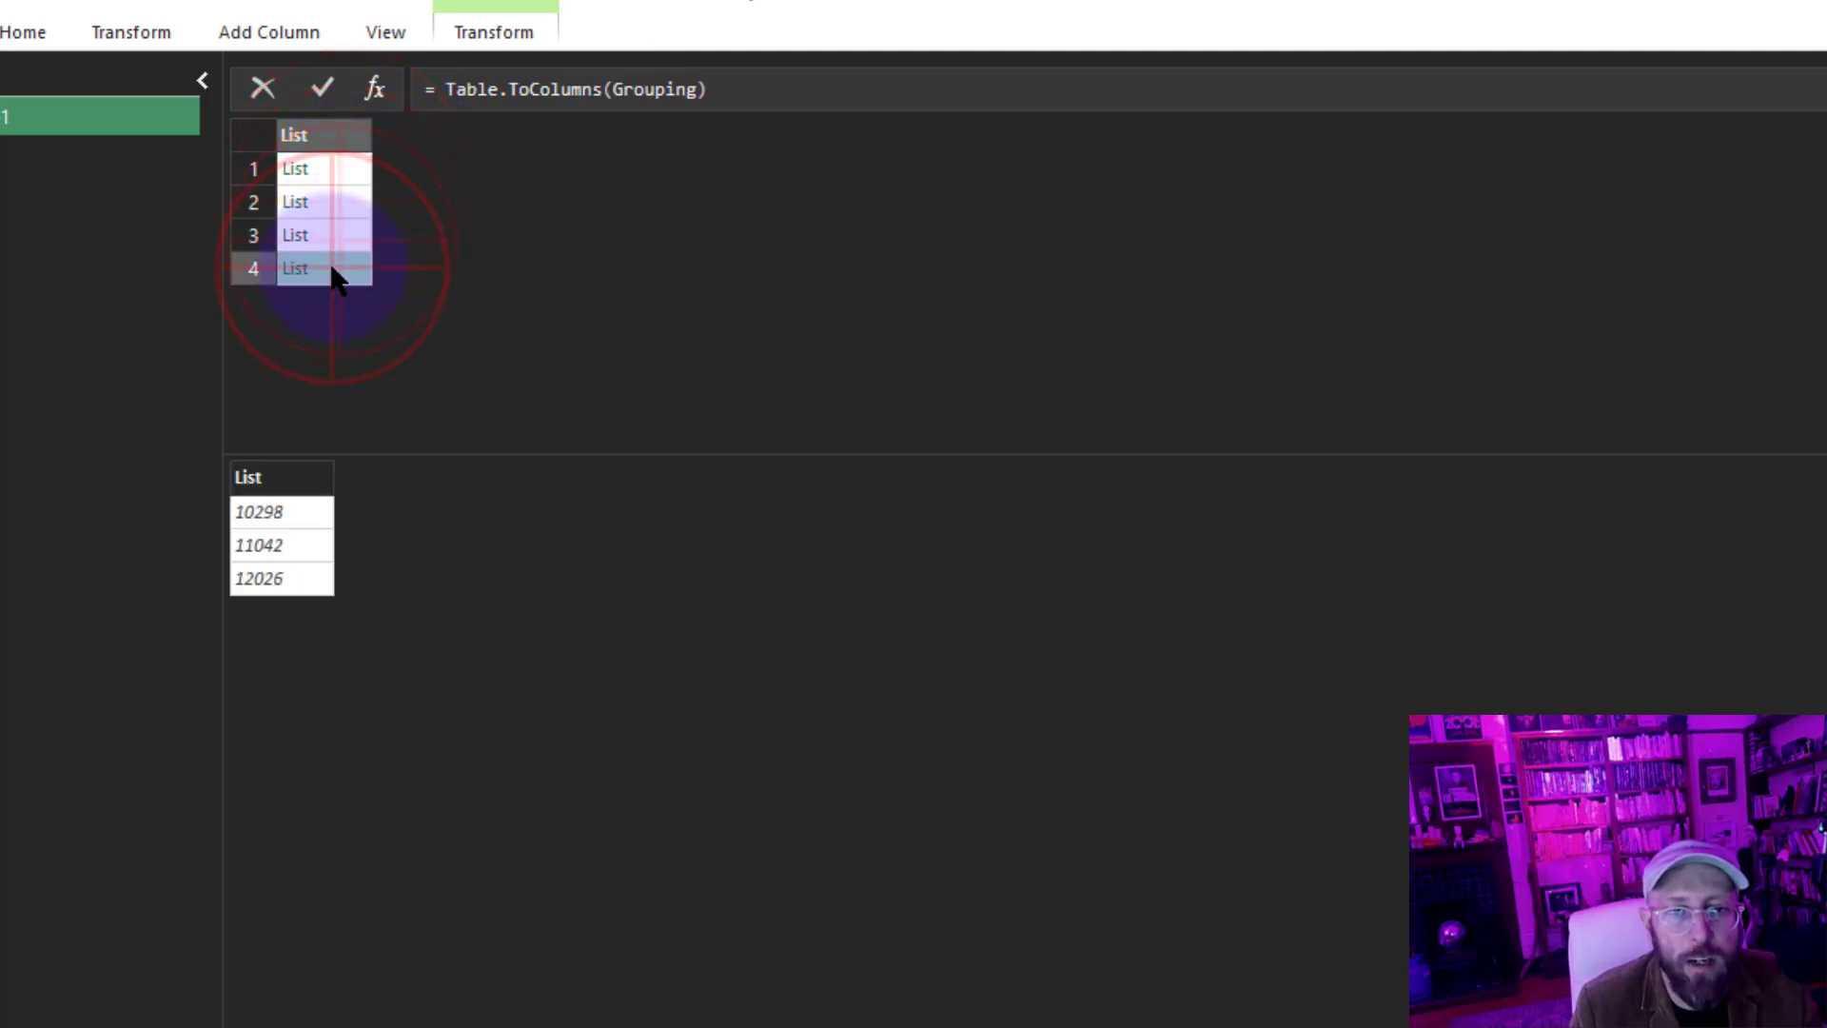
{"action": "left_click", "coordinate": [333, 238]}
{"action": "left_click", "coordinate": [331, 201]}
{"action": "left_click", "coordinate": [332, 171]}
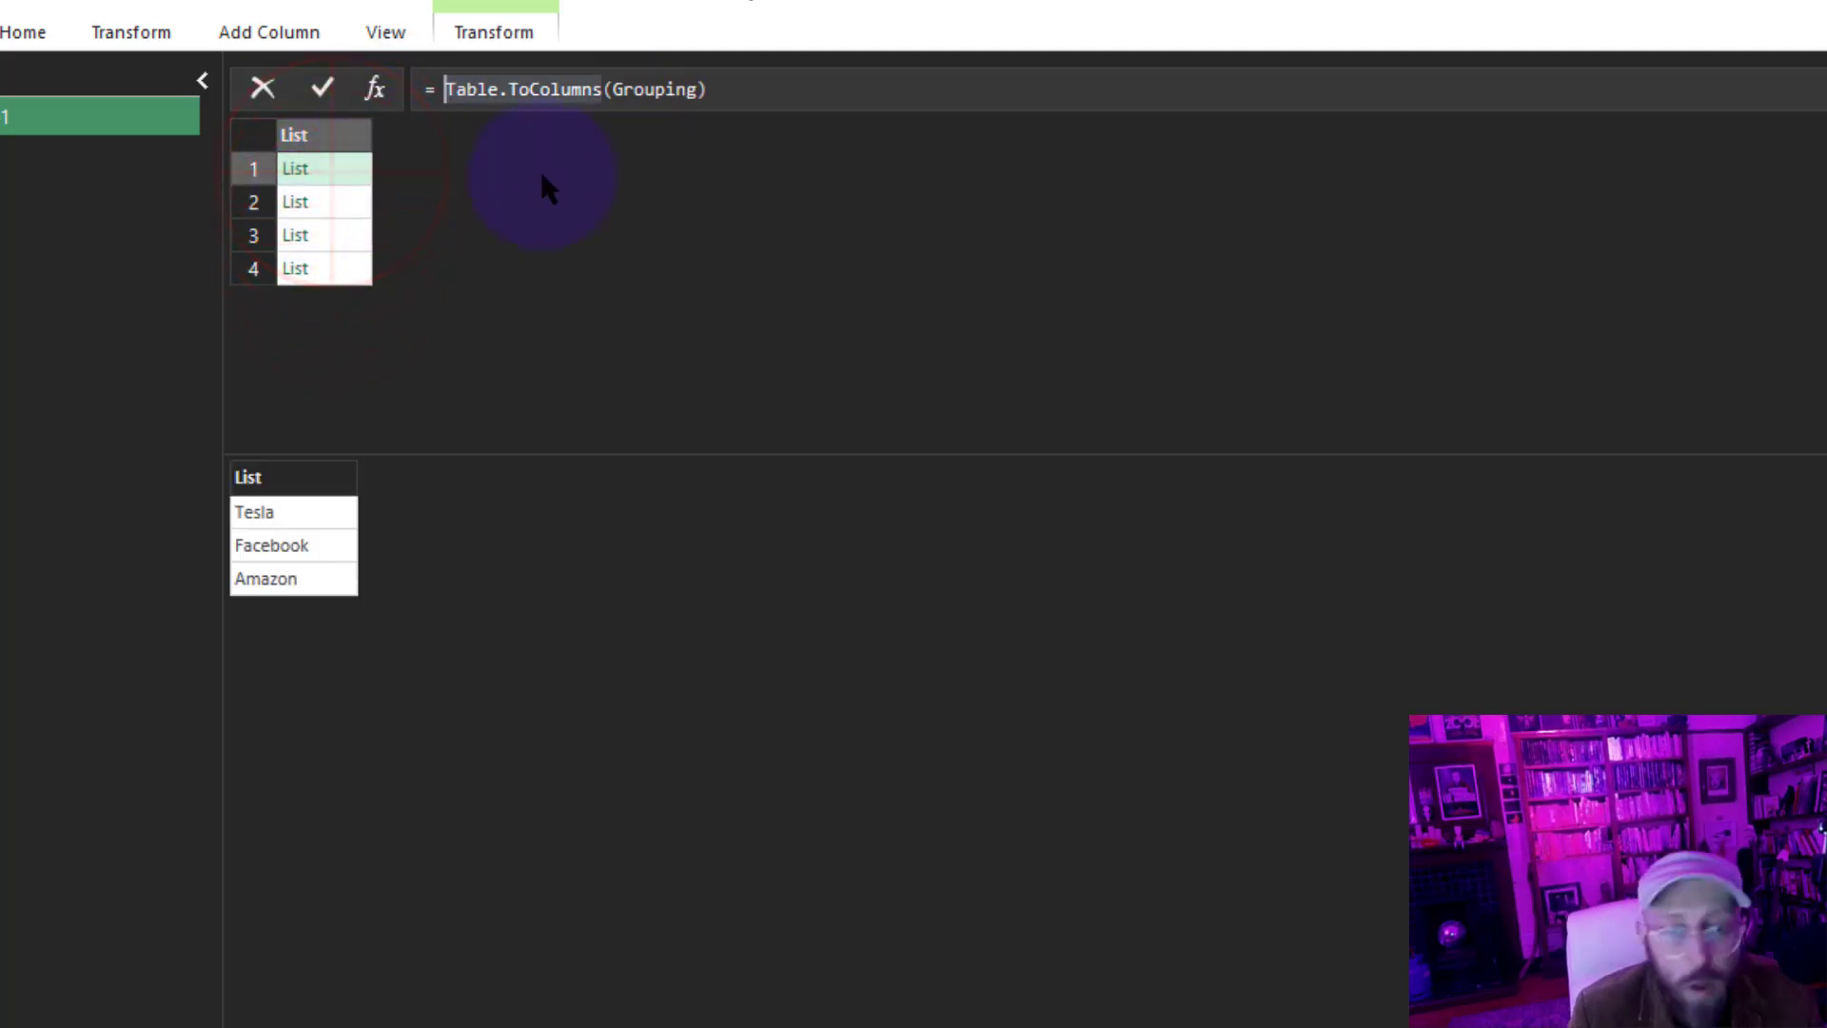
{"action": "left_click", "coordinate": [340, 198]}
{"action": "left_click", "coordinate": [330, 203]}
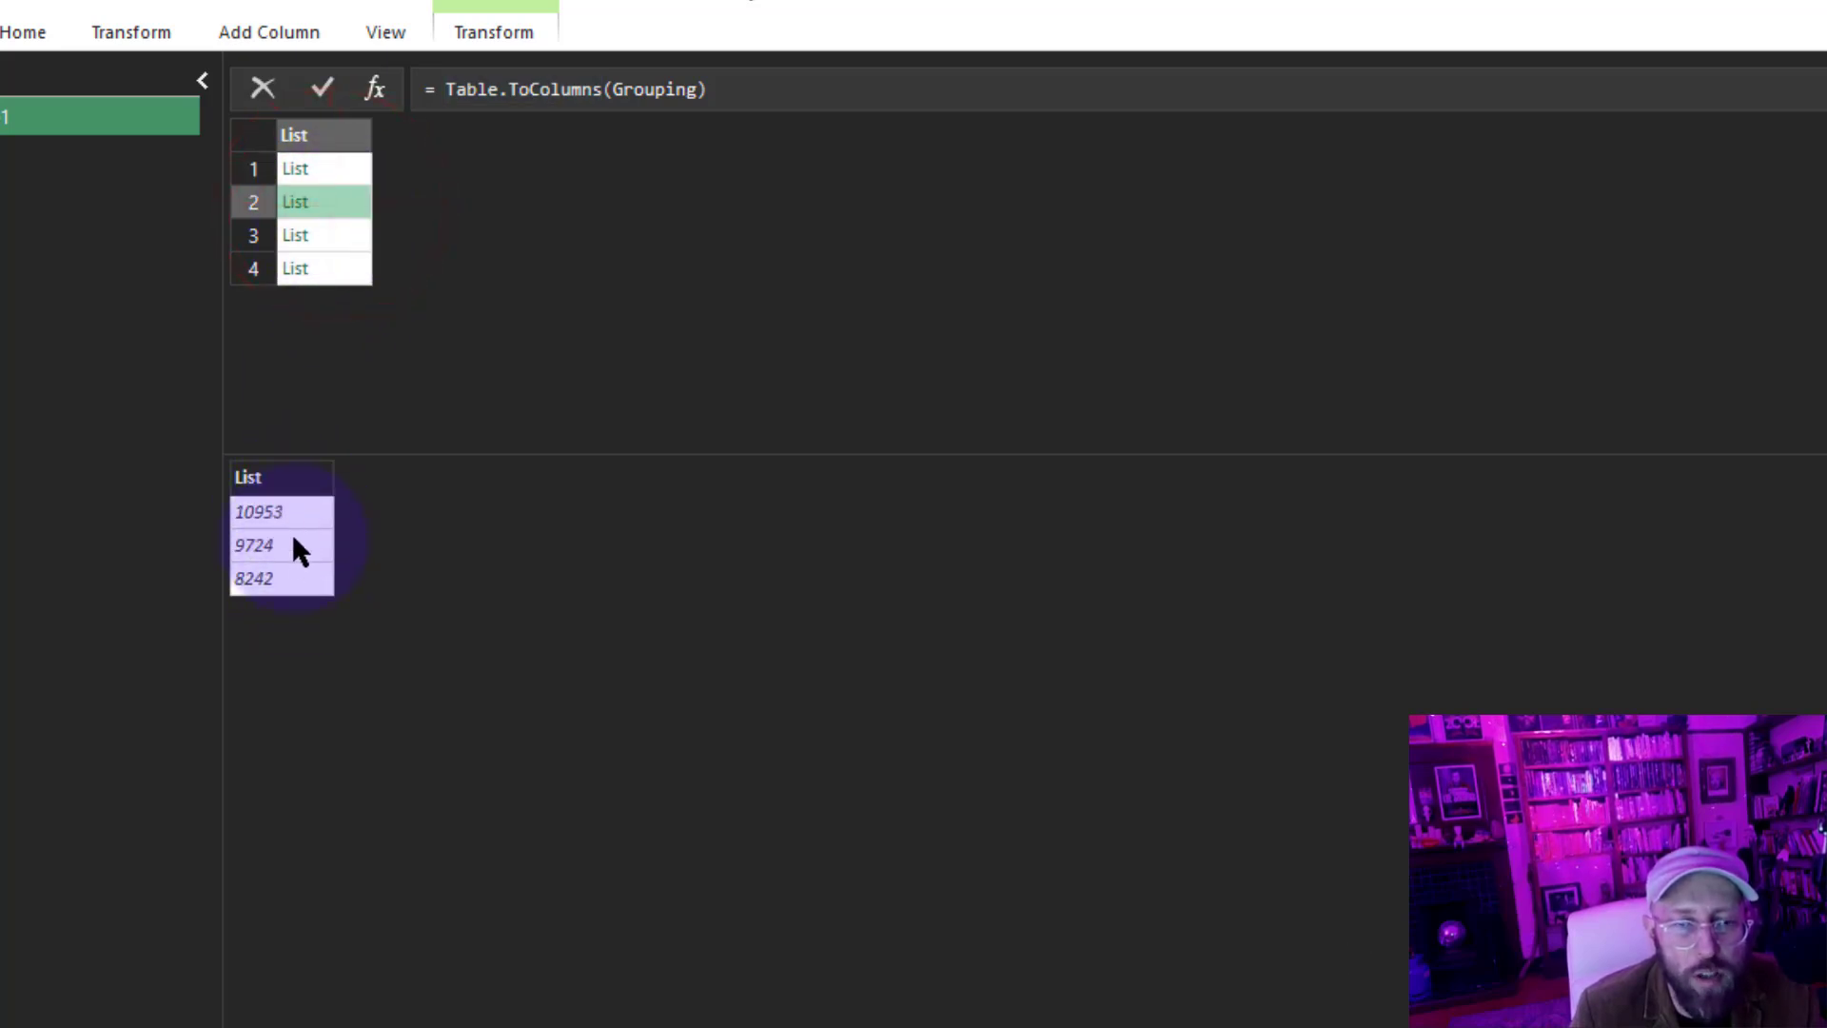
{"action": "left_click", "coordinate": [338, 237]}
{"action": "left_click", "coordinate": [332, 274]}
{"action": "left_click", "coordinate": [331, 169]}
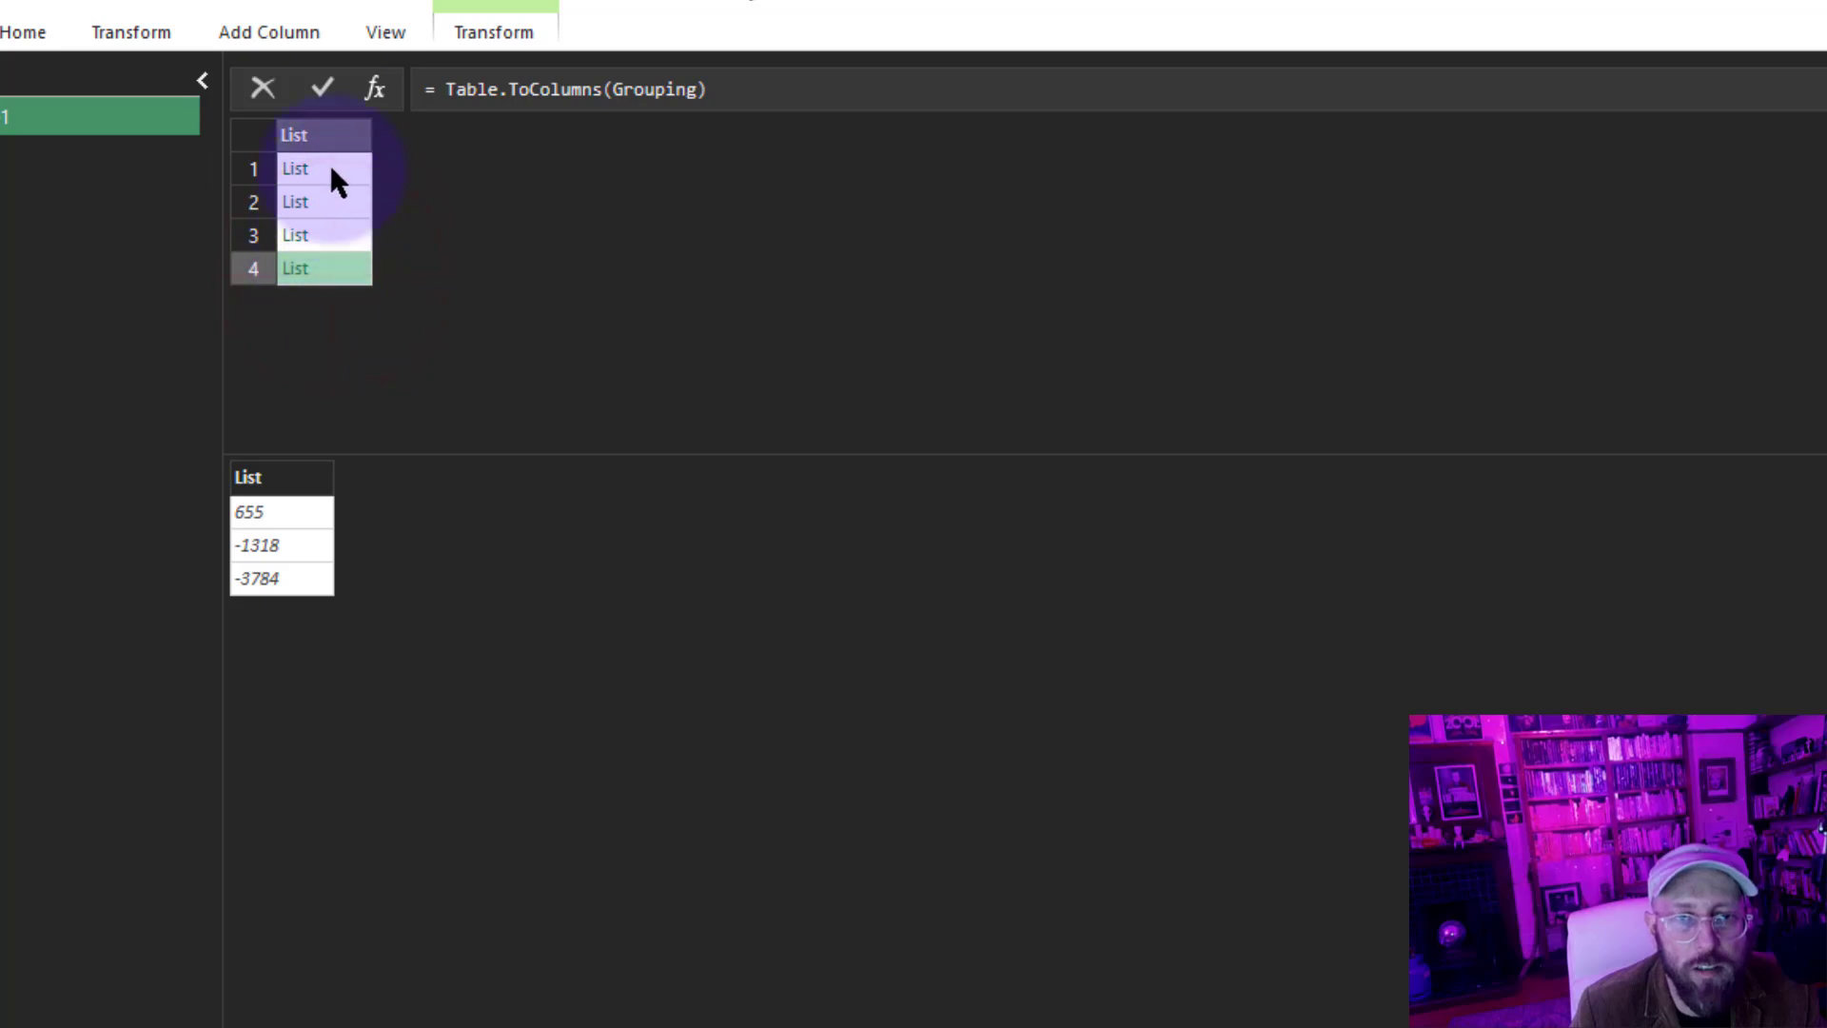
{"action": "left_click", "coordinate": [335, 200]}
Wrap Table.ToColumns(Grouping) in List.Transform as its first argument, ready for a transform function.
{"action": "left_click", "coordinate": [436, 93]}
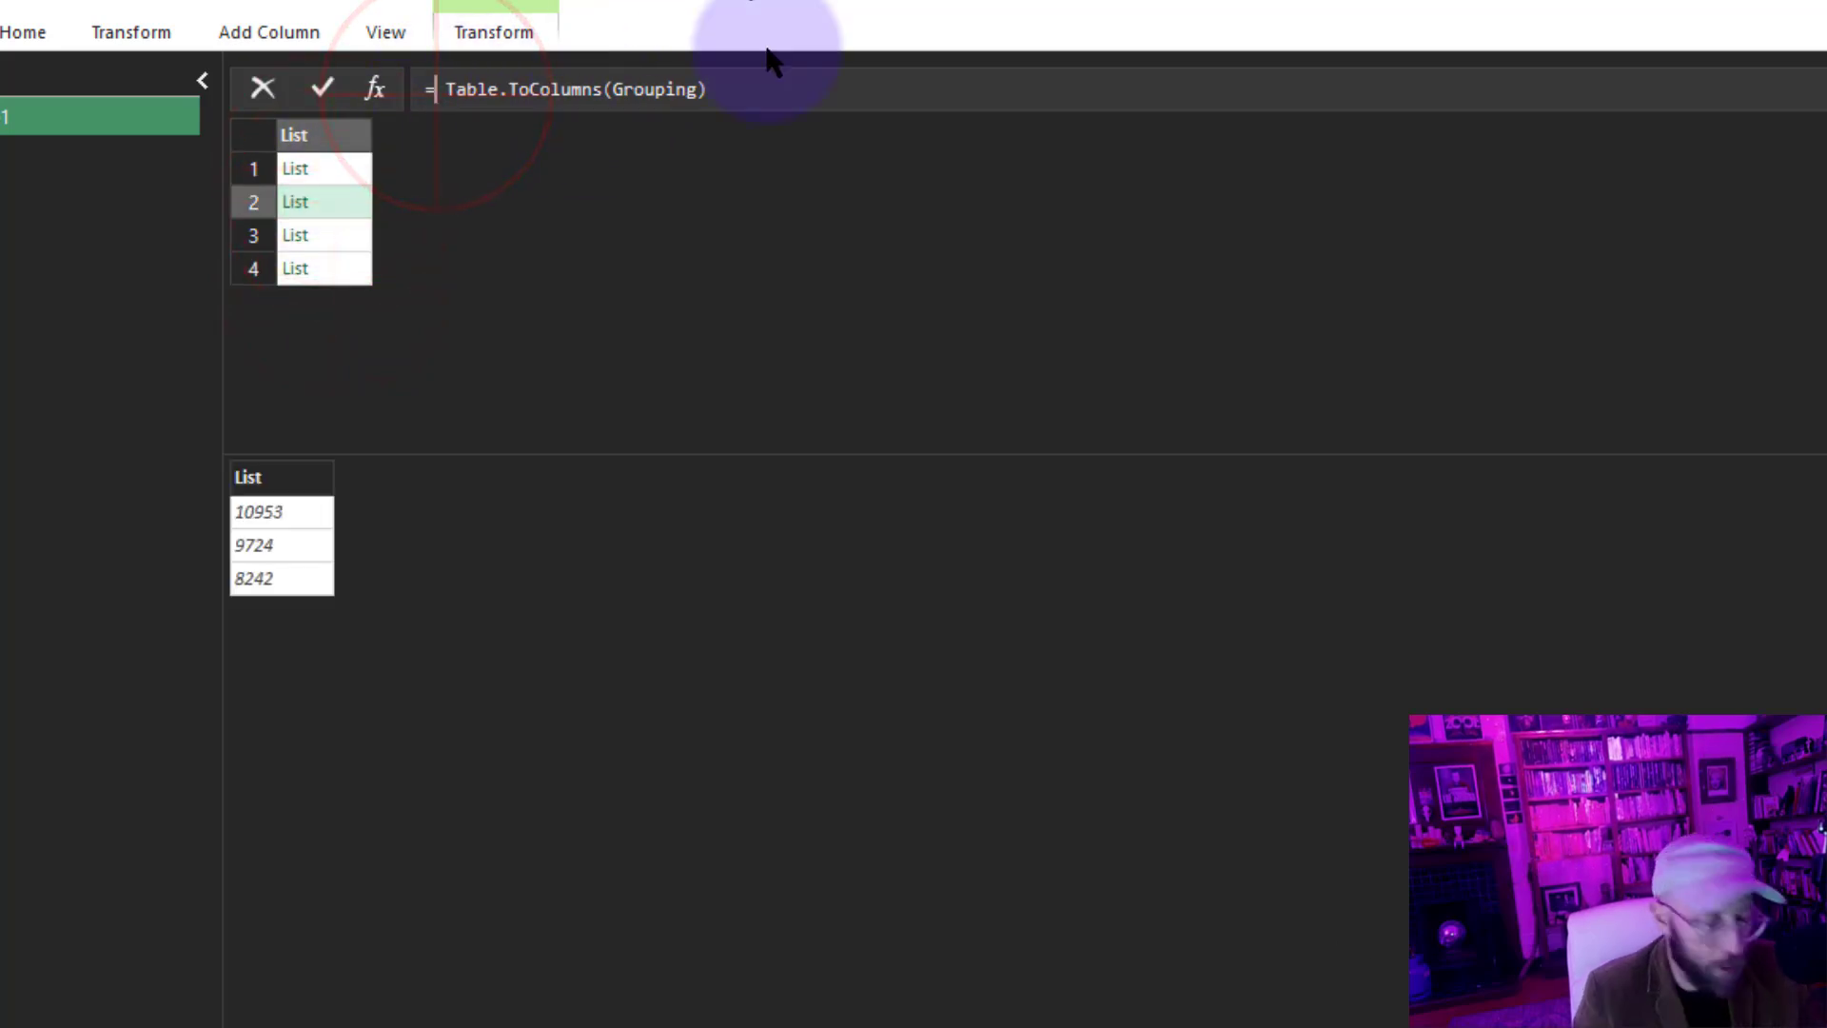
{"action": "type", "text": "List.Transform"}
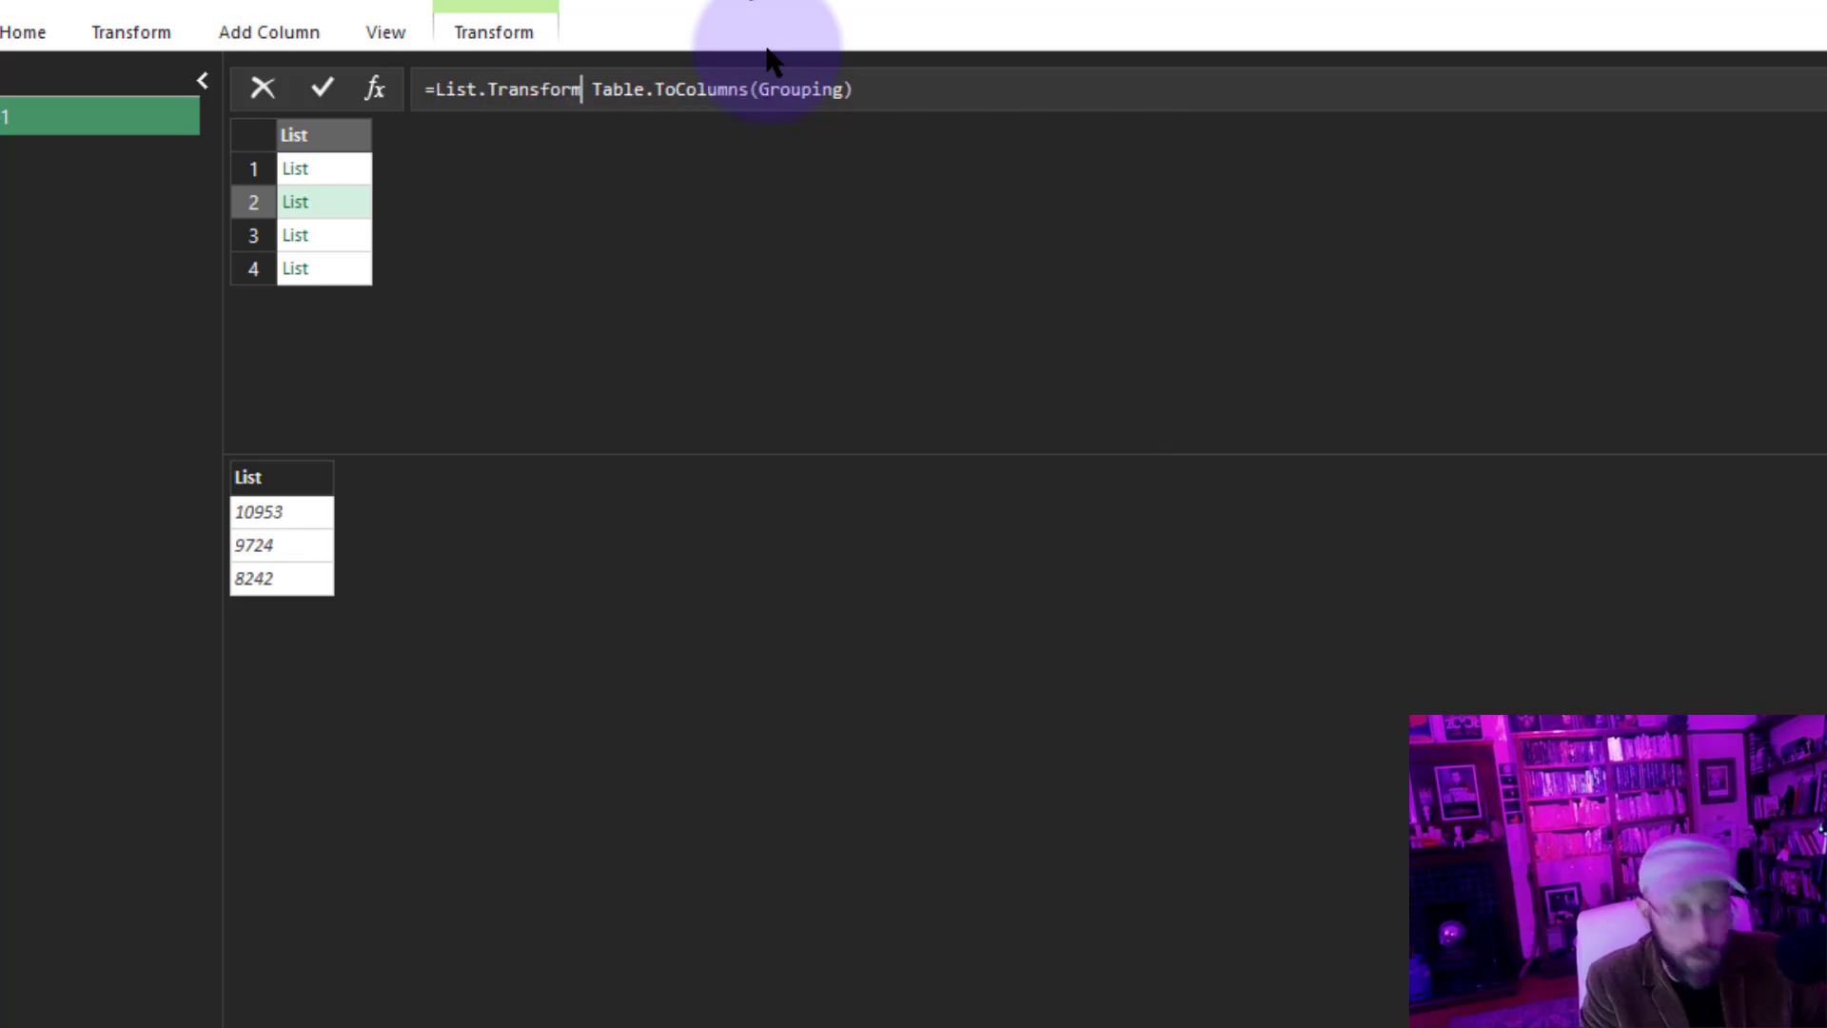
{"action": "type", "text": "("}
{"action": "key", "text": "Delete"}
{"action": "type", "text": ", "}
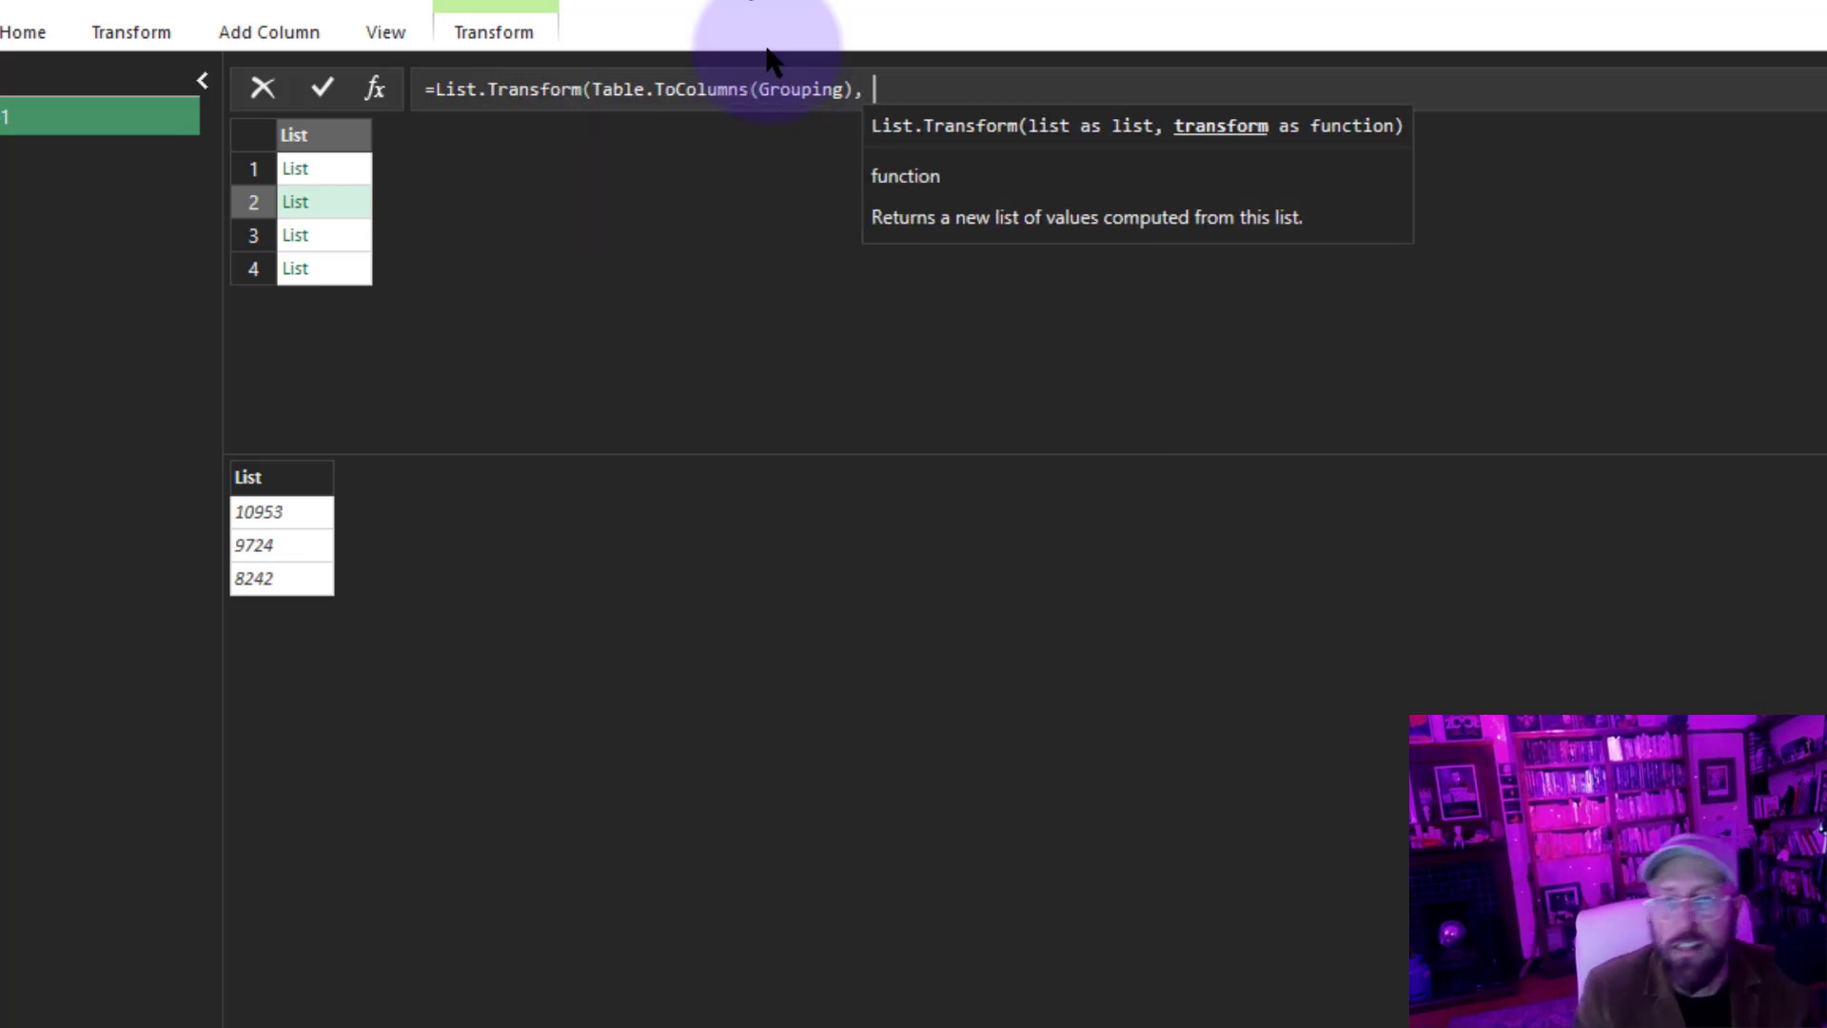
{"action": "type", "text": "each"}
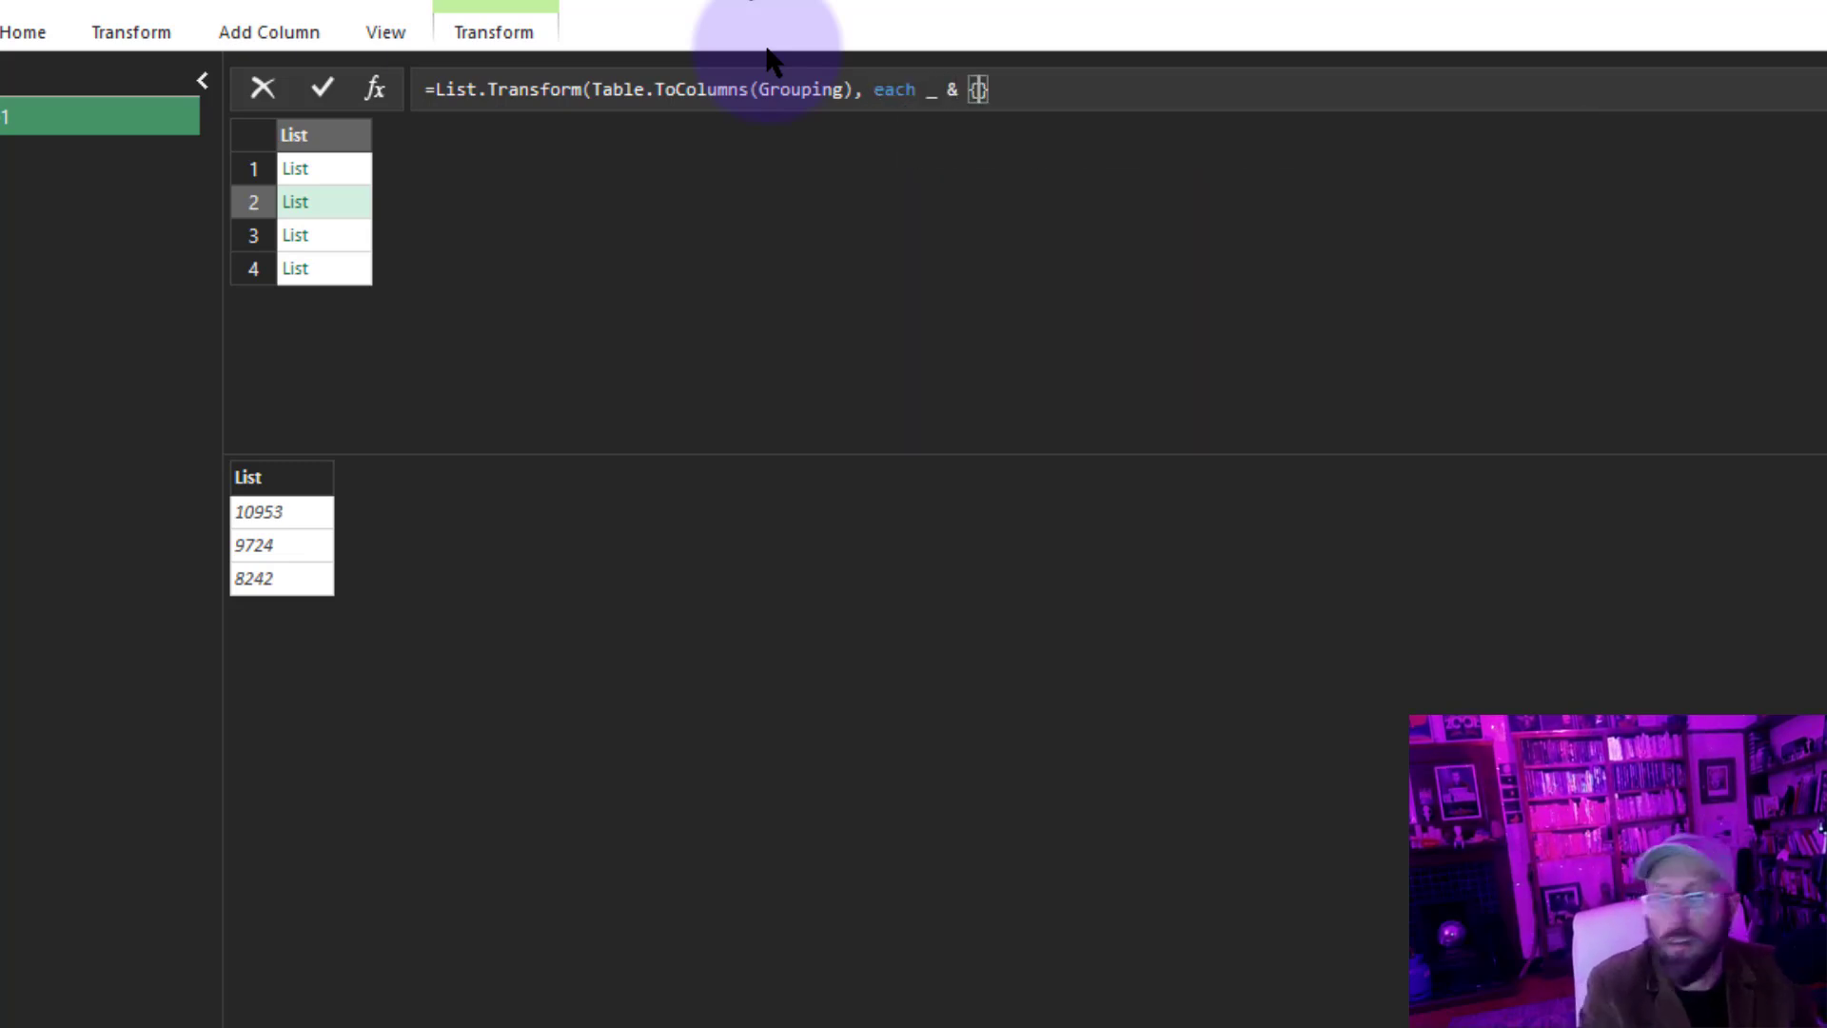
Complete List.Transform with the function each _ & {List.Sum(_)} to append each list's sum, and commit the formula.
{"action": "type", "text": "_ & {listsm"}
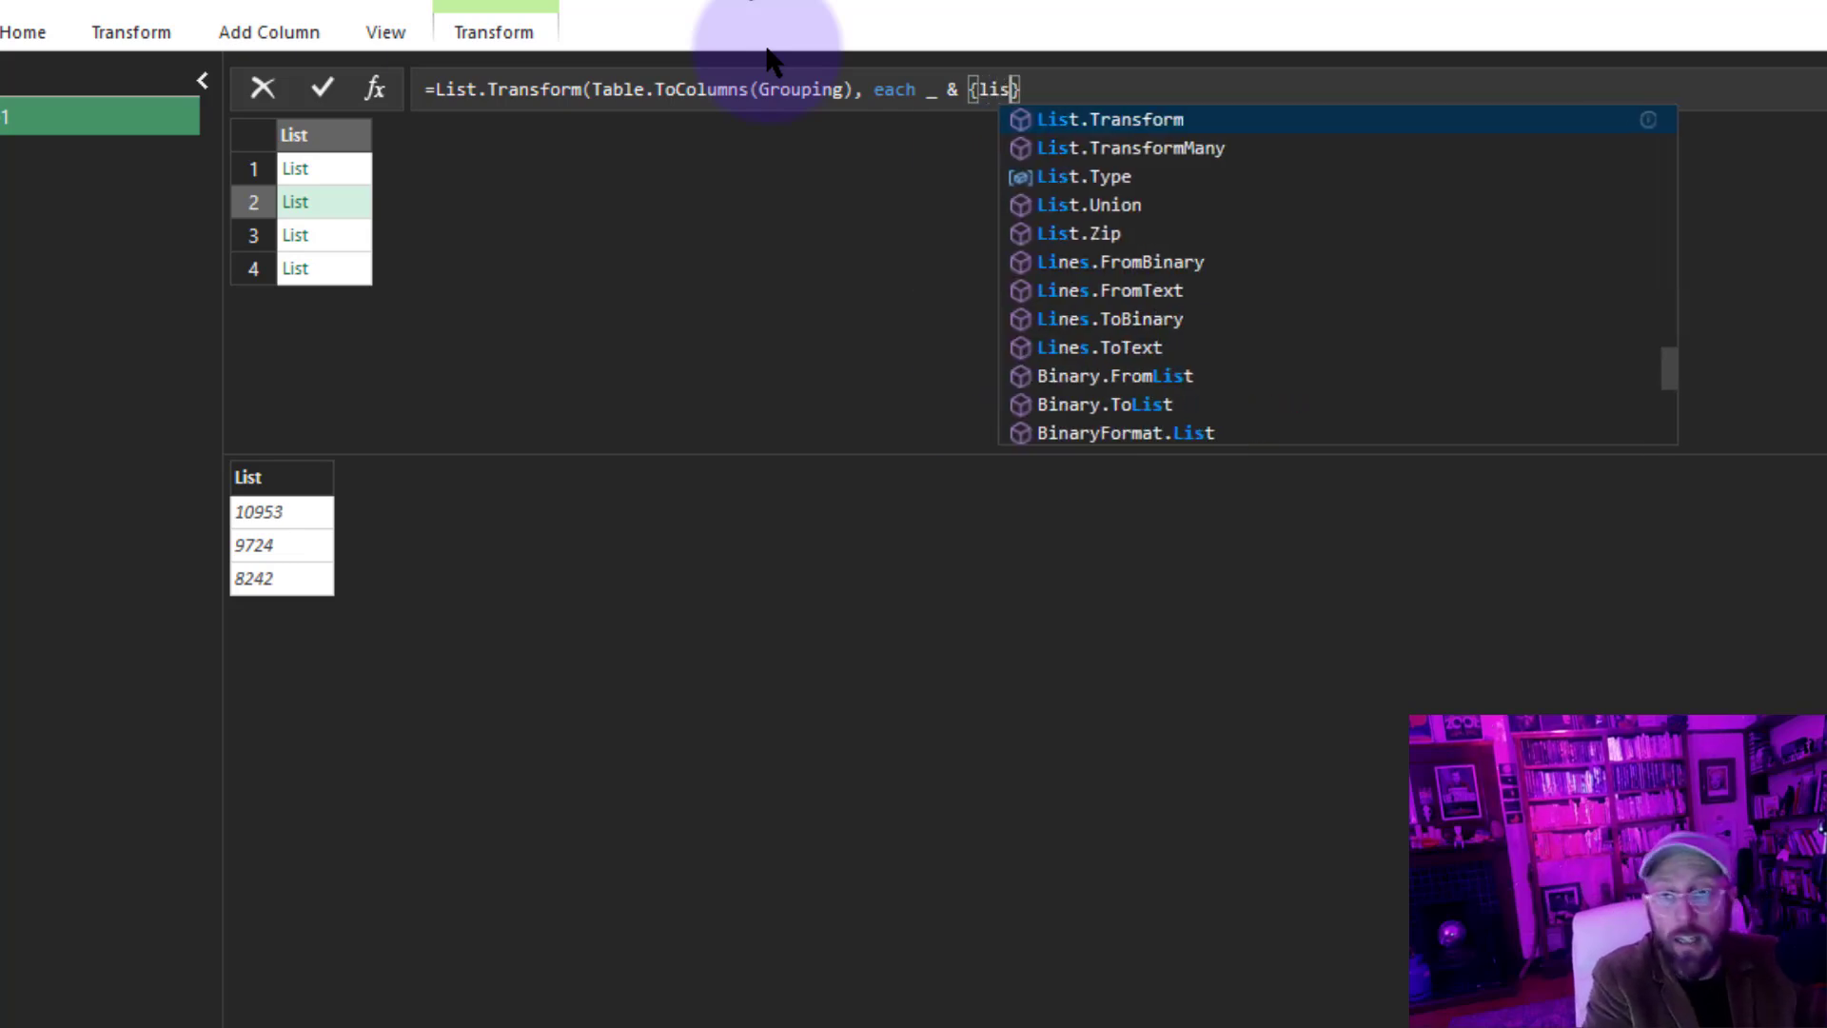
{"action": "key", "text": "BackSpace"}
{"action": "type", "text": "i"}
{"action": "key", "text": "BackSpace"}
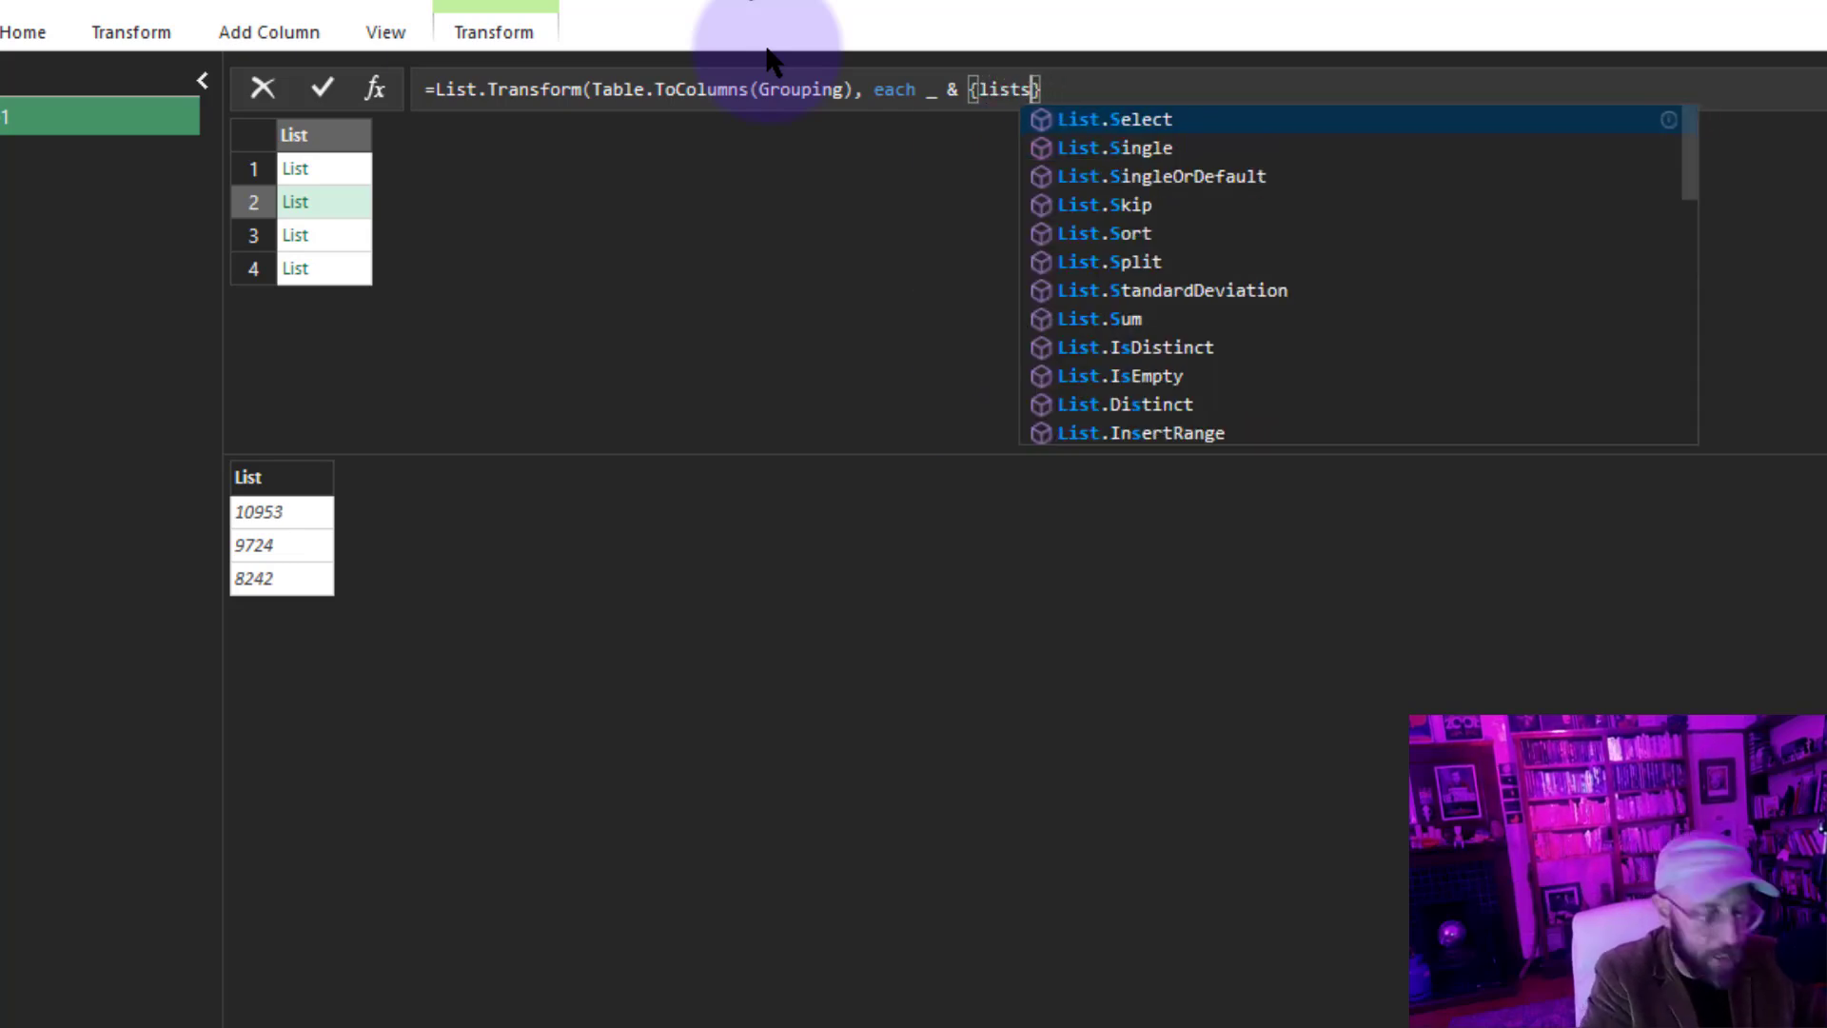
{"action": "type", "text": "u"}
{"action": "key", "text": "Tab"}
{"action": "type", "text": "(_)"}
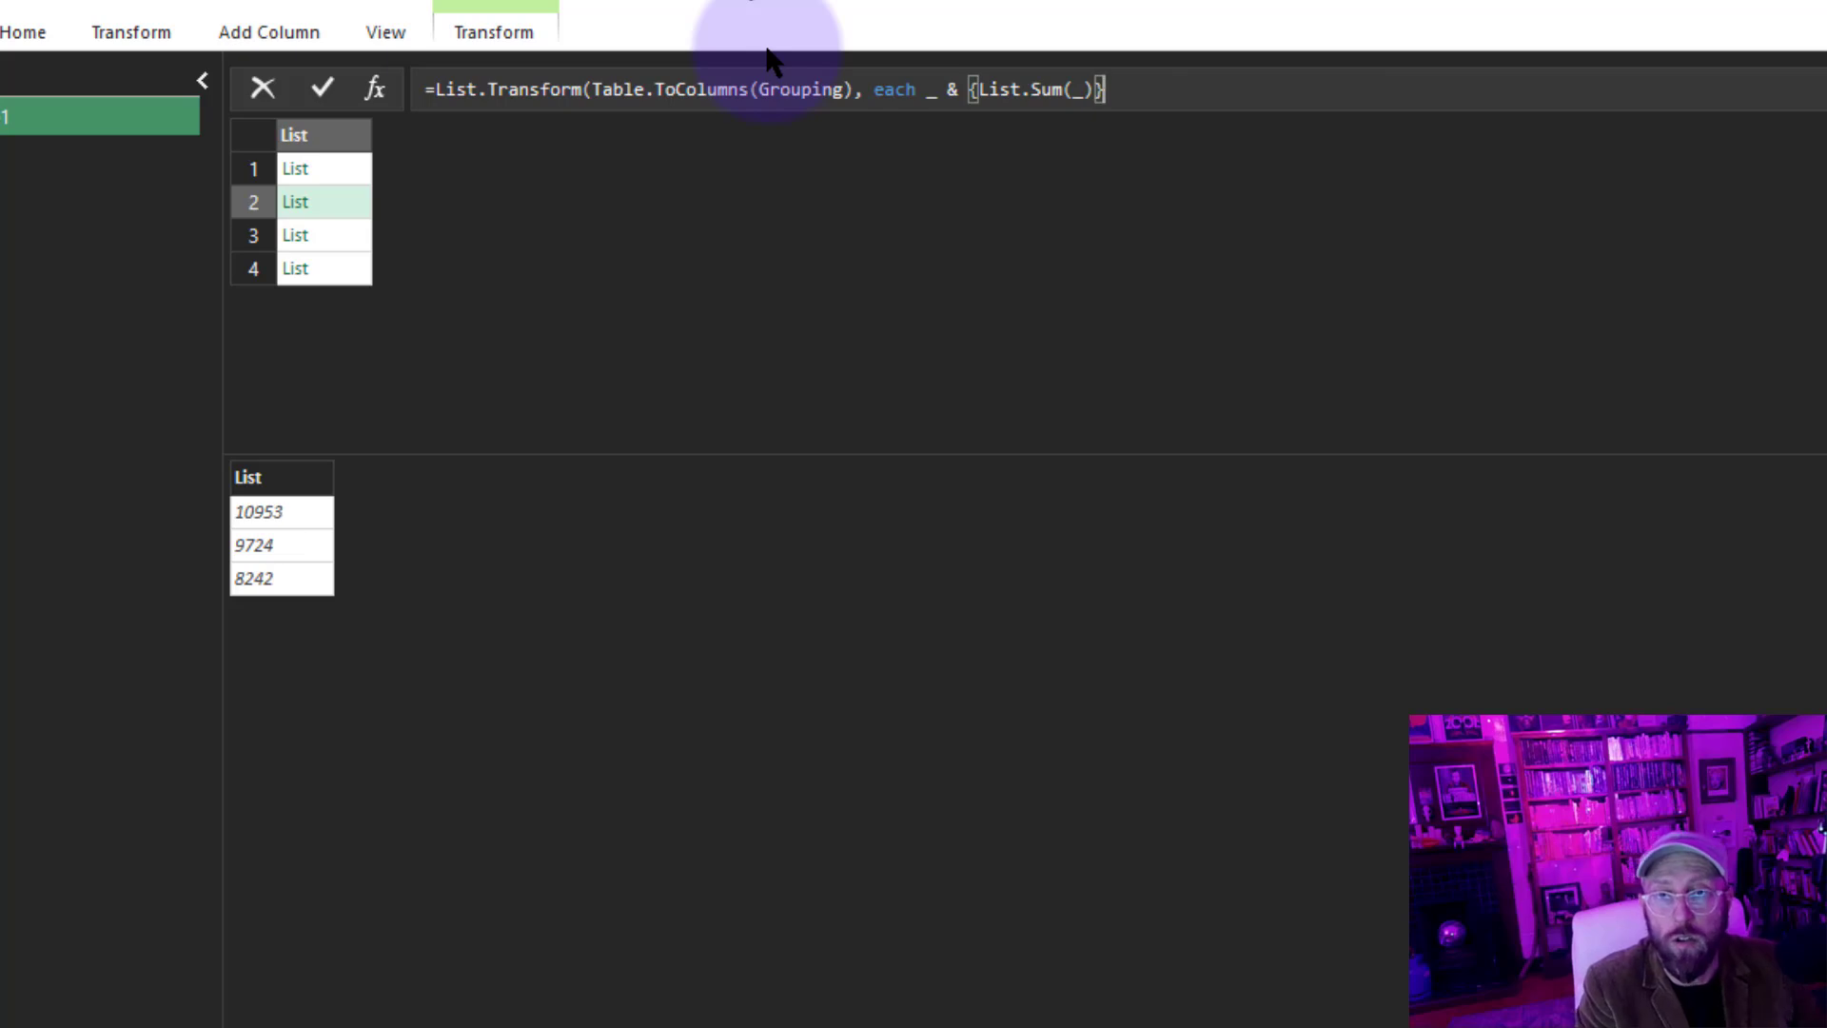
{"action": "key", "text": "Return"}
Preview each transformed list to check the item appended by List.Sum.
{"action": "left_click", "coordinate": [333, 173]}
{"action": "left_click", "coordinate": [335, 200]}
{"action": "left_click", "coordinate": [345, 233]}
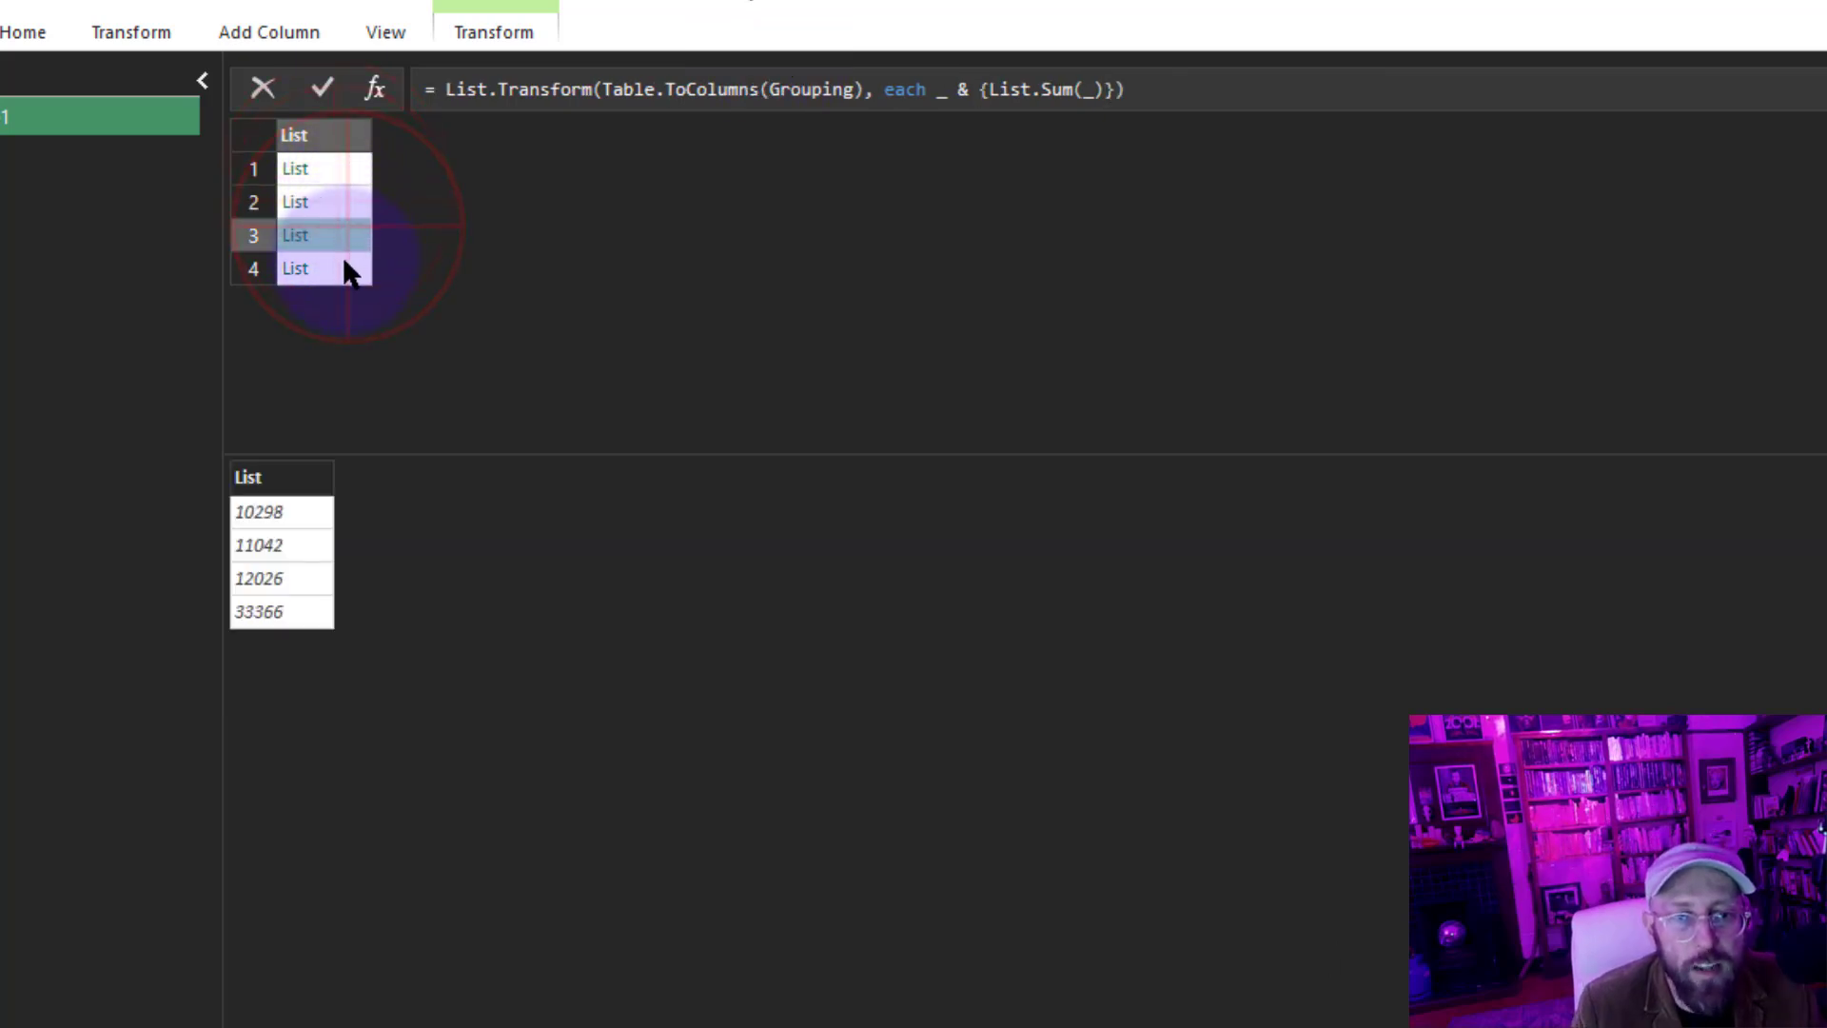
{"action": "left_click", "coordinate": [344, 269]}
{"action": "left_click", "coordinate": [334, 199]}
{"action": "left_click", "coordinate": [333, 171]}
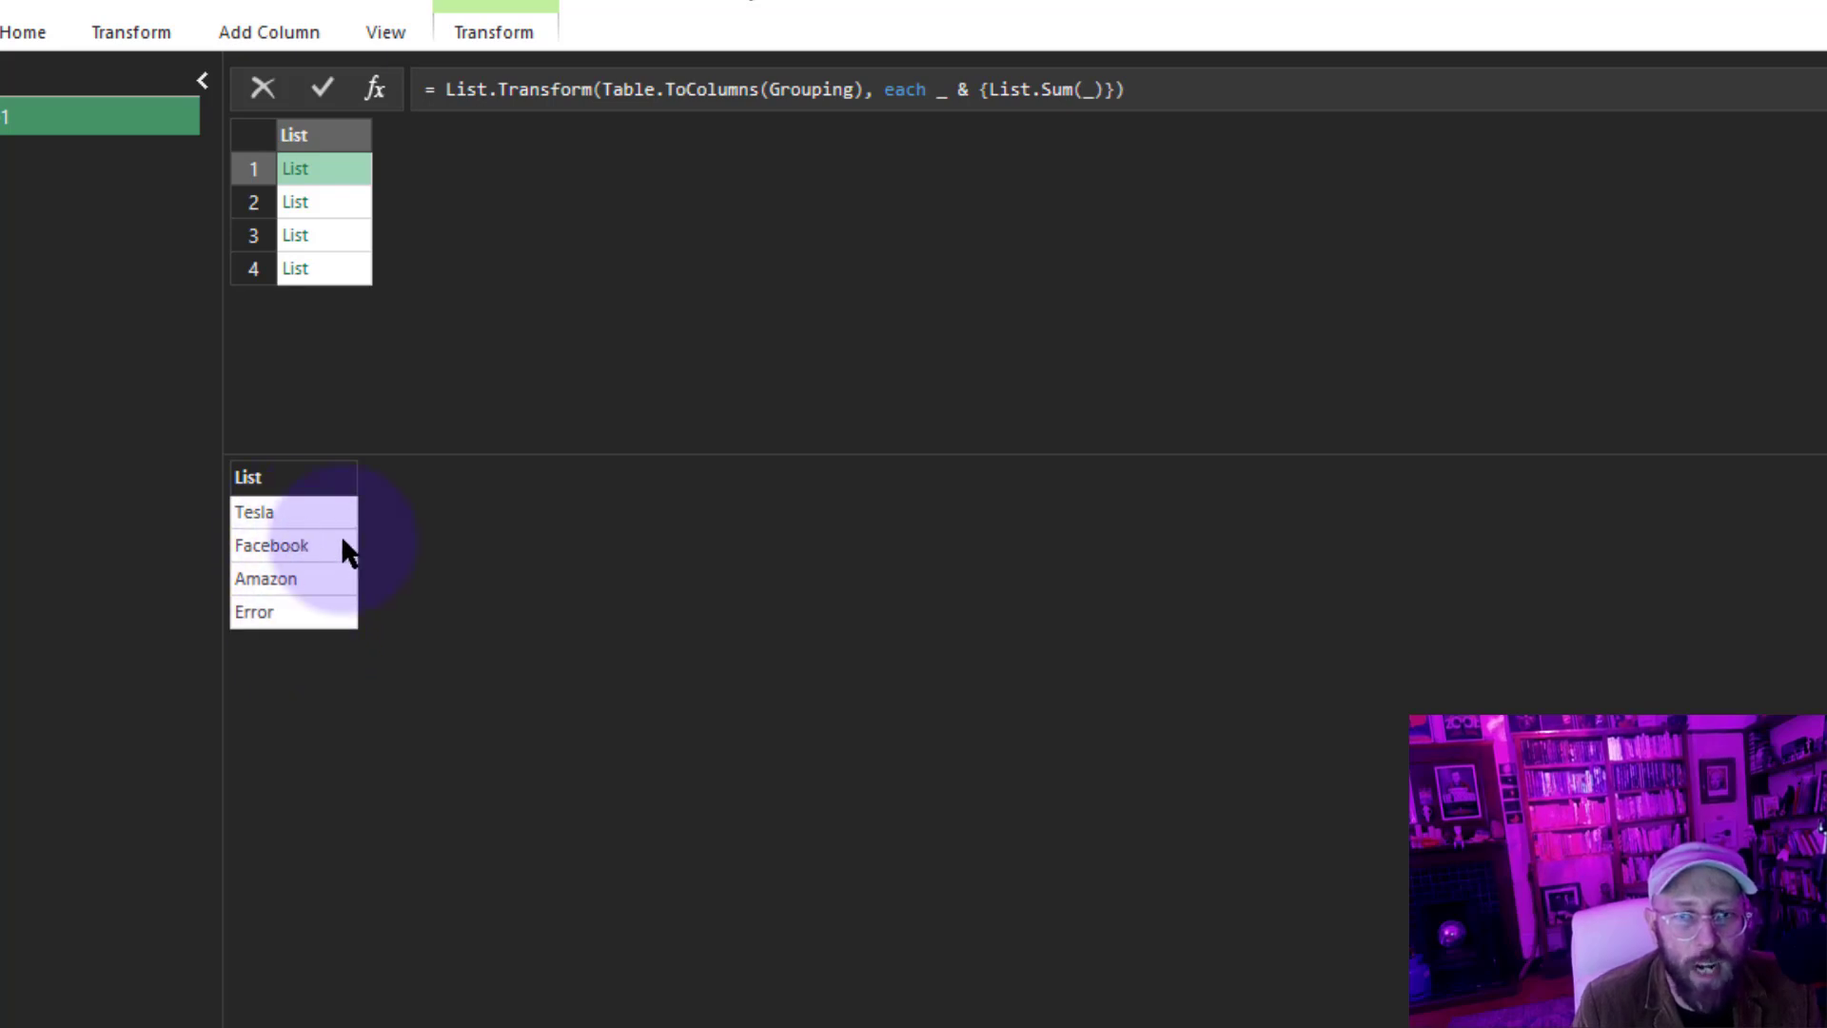
Change the appended item to {try List.Sum(_) otherwise "GrandTotal"} so the text list gets a label, and commit the formula.
{"action": "left_click", "coordinate": [992, 89]}
{"action": "type", "text": "{"}
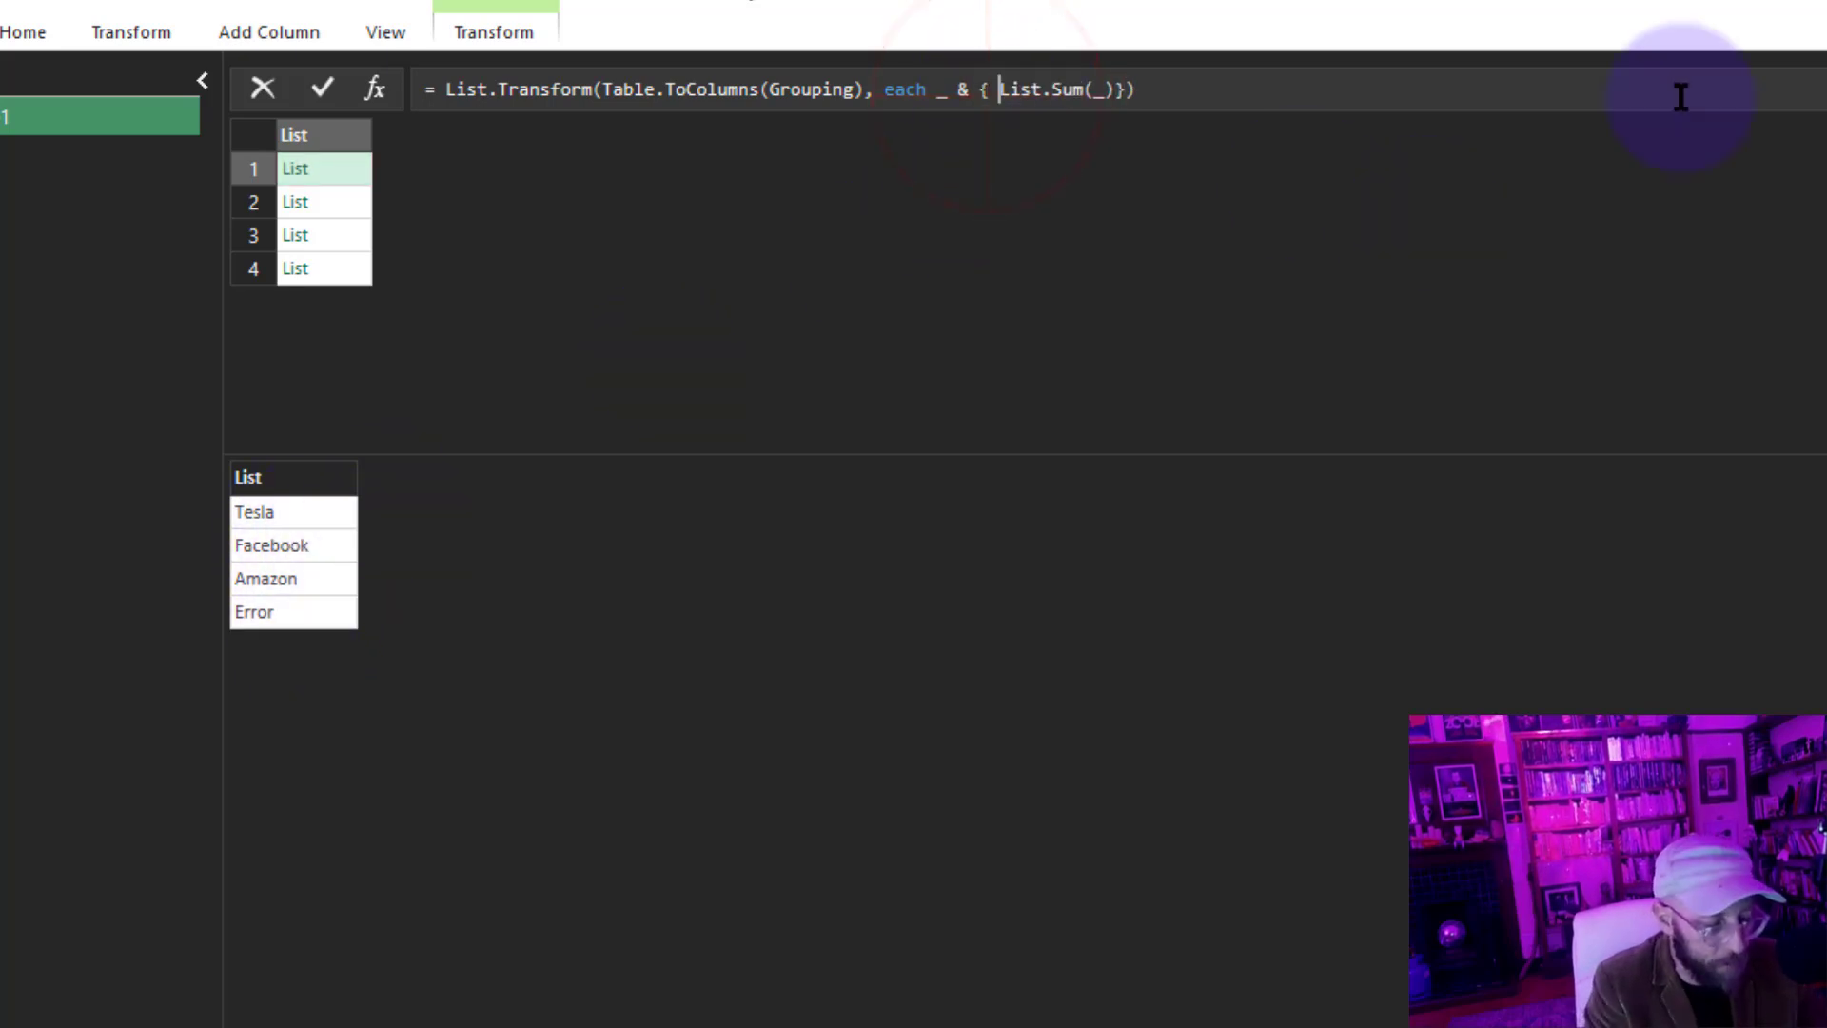
{"action": "type", "text": "try"}
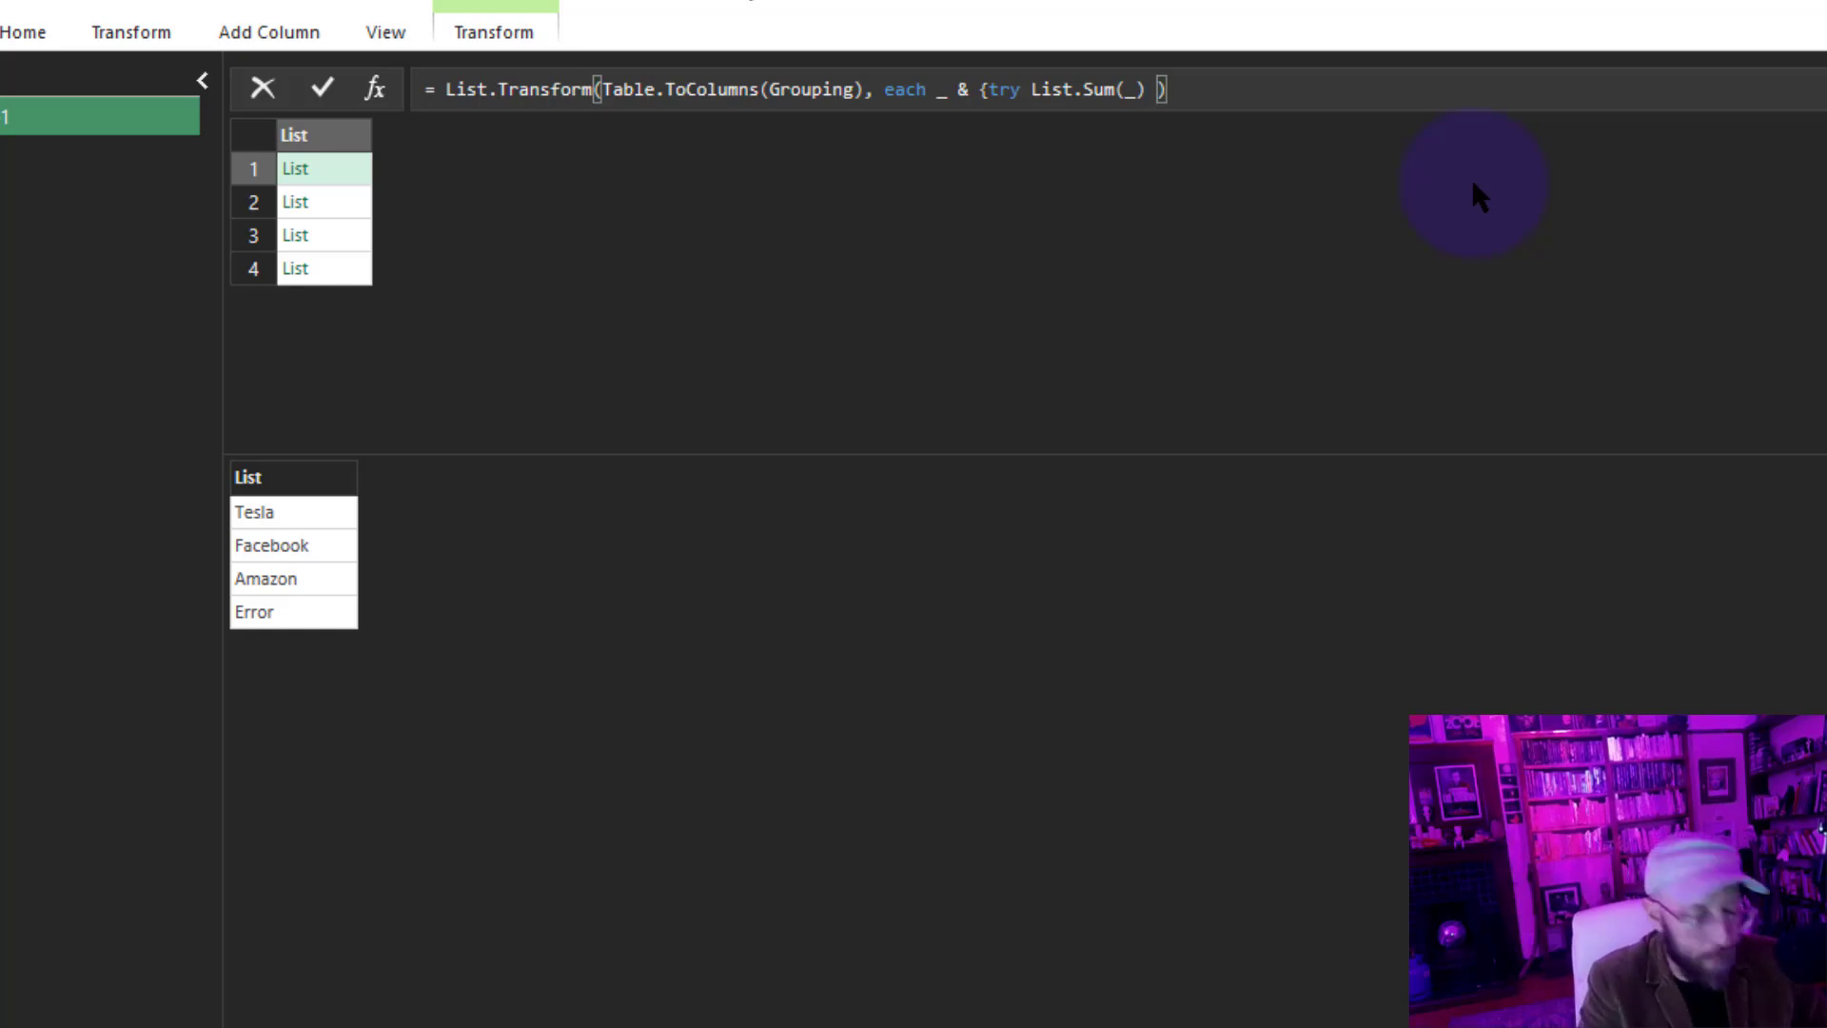
{"action": "type", "text": "oth"}
{"action": "type", "text": "erwise "}
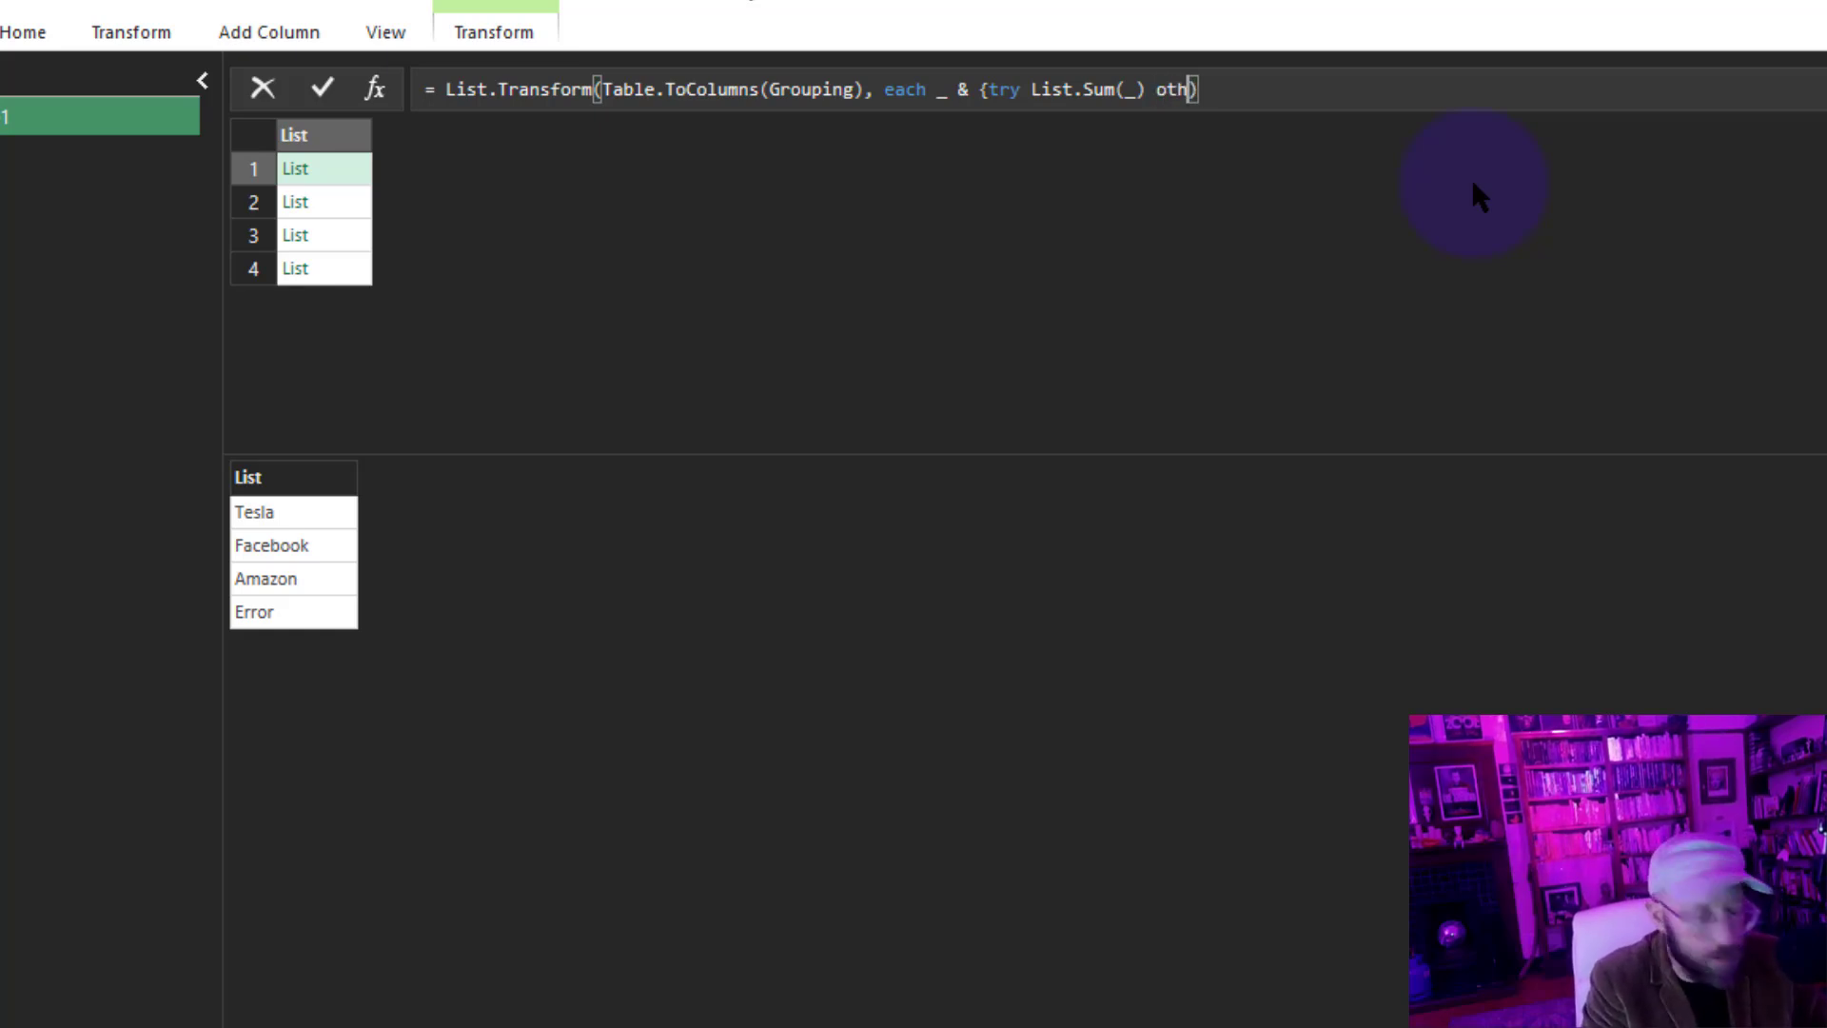
{"action": "type", "text": "\"GrandTo"}
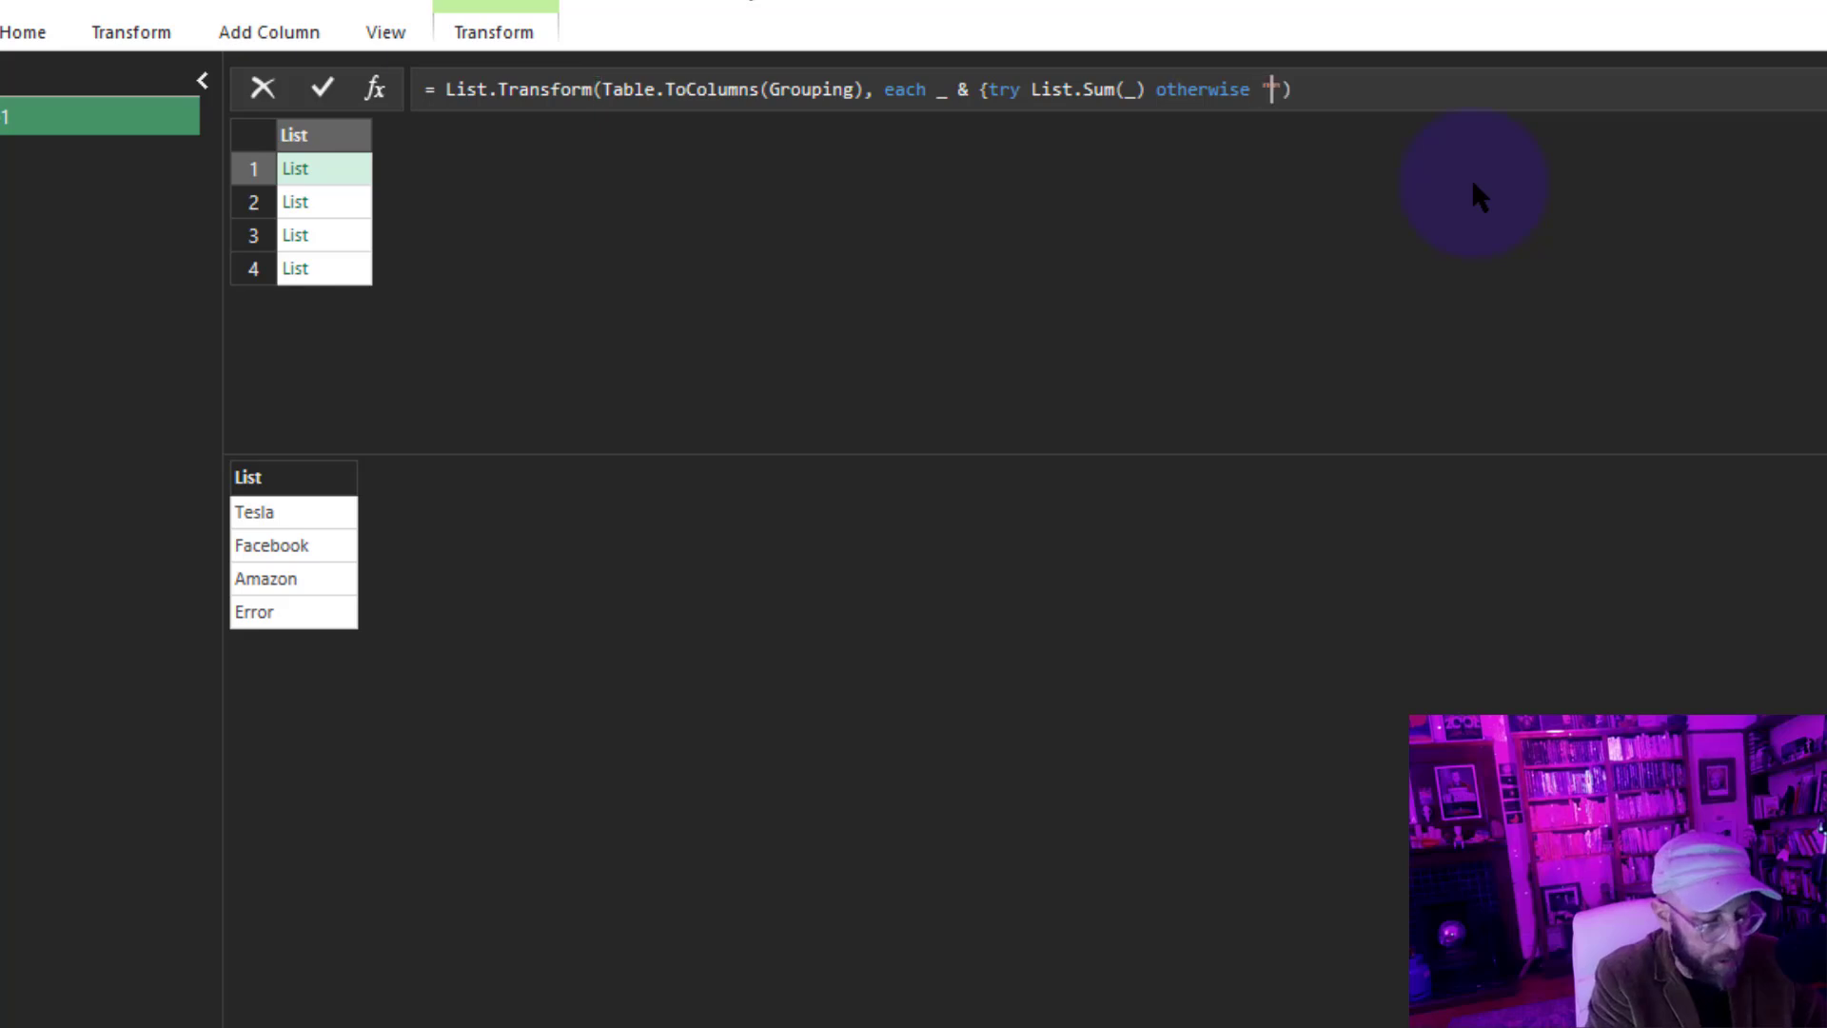
{"action": "type", "text": "tal\"}"}
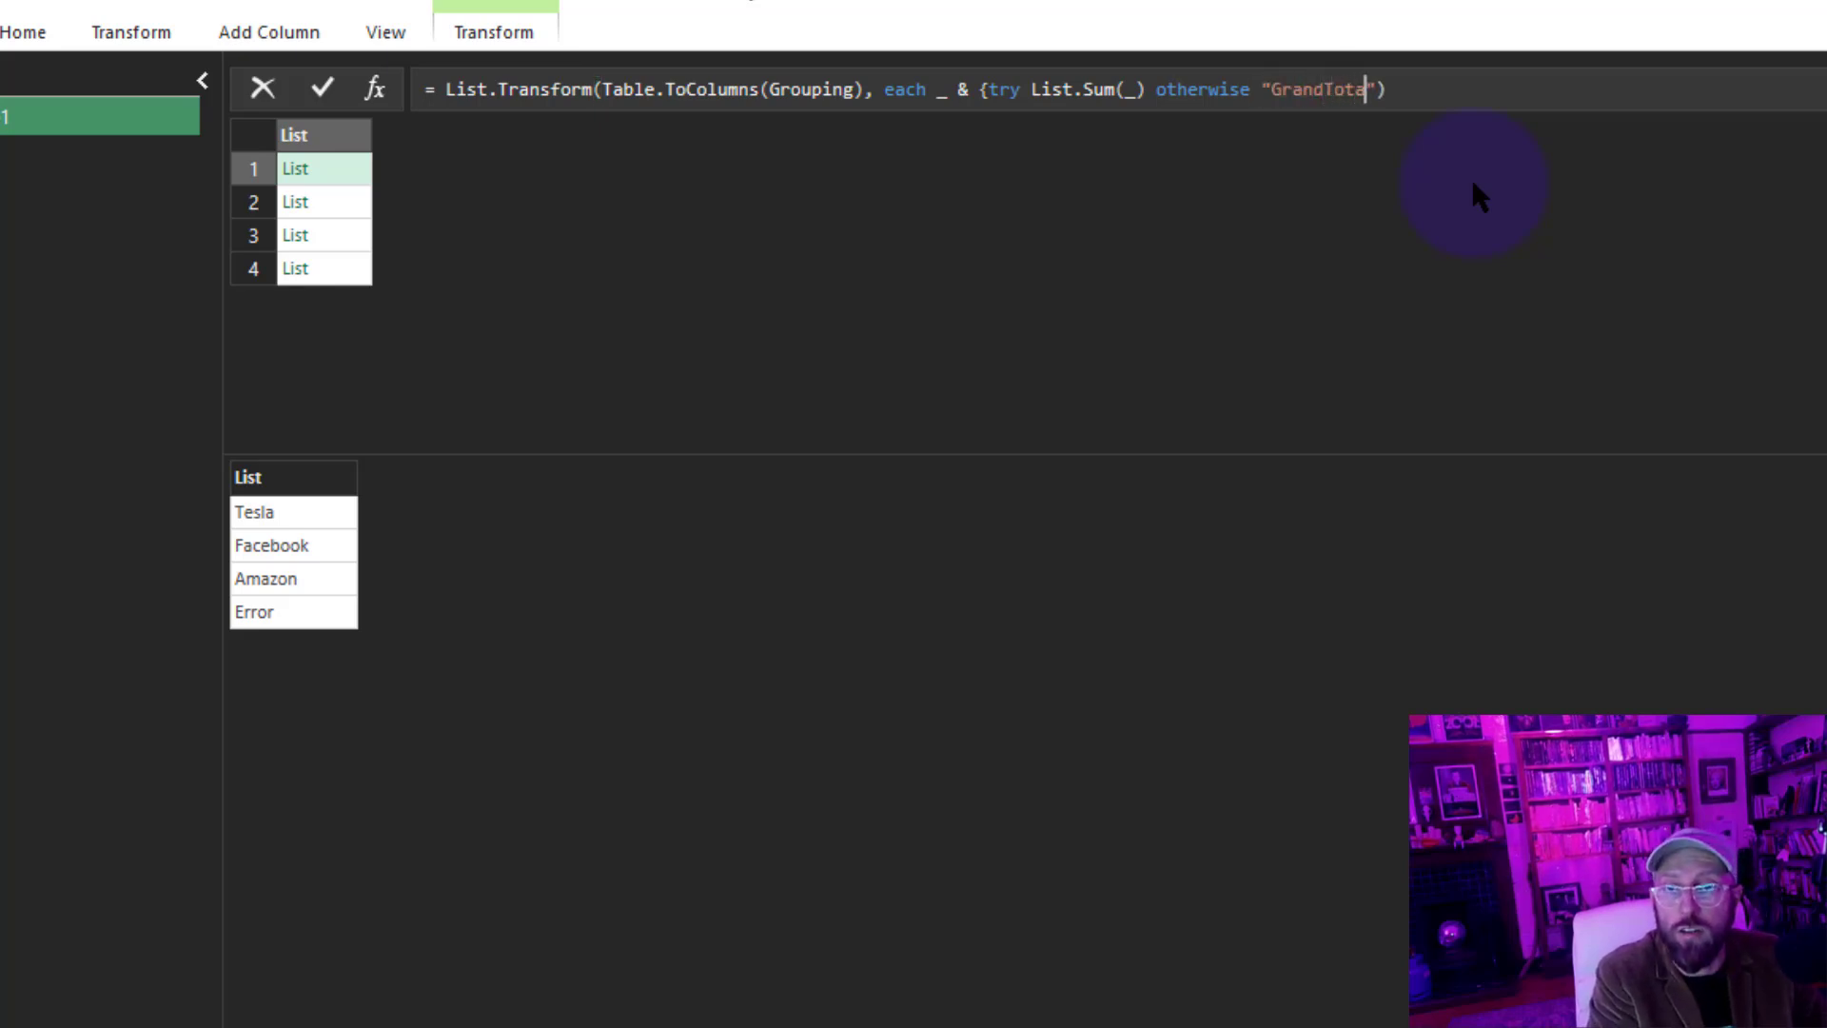
{"action": "left_click", "coordinate": [323, 89]}
Preview the lists again to check the GrandTotal label and the appended sums.
{"action": "left_click", "coordinate": [328, 169]}
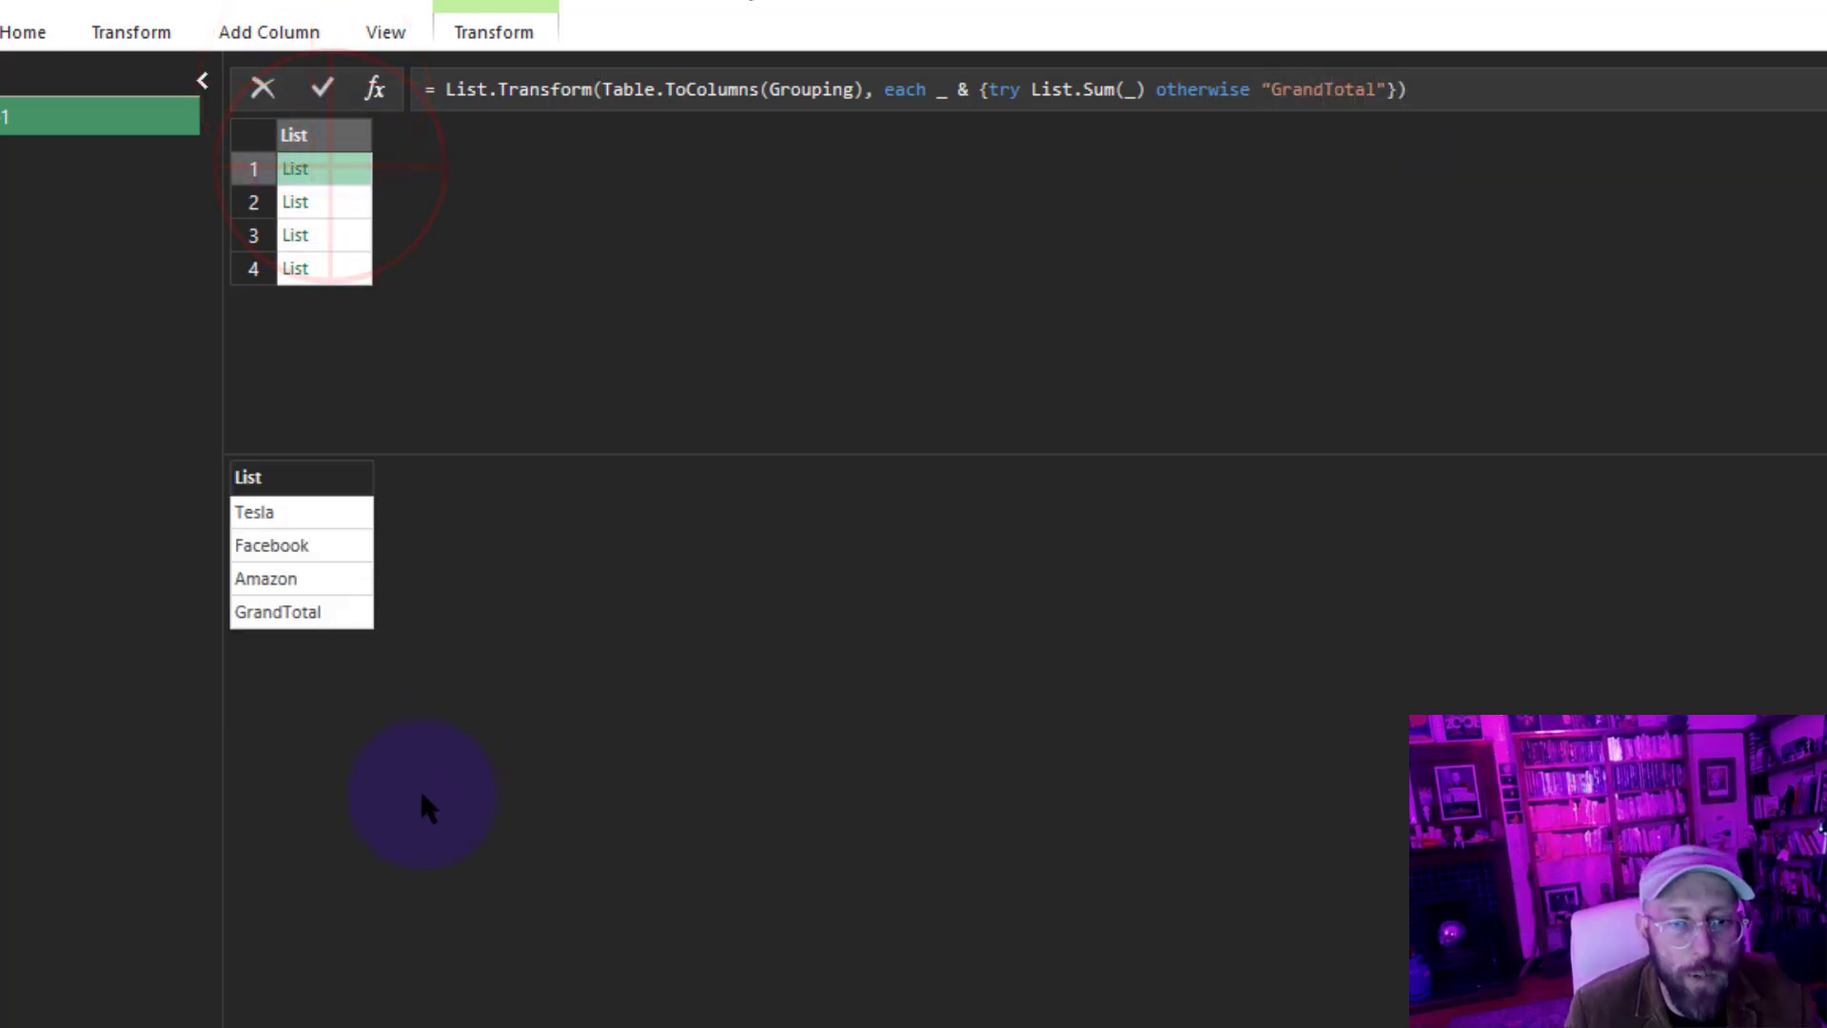
{"action": "left_click", "coordinate": [333, 202]}
{"action": "left_click", "coordinate": [338, 267]}
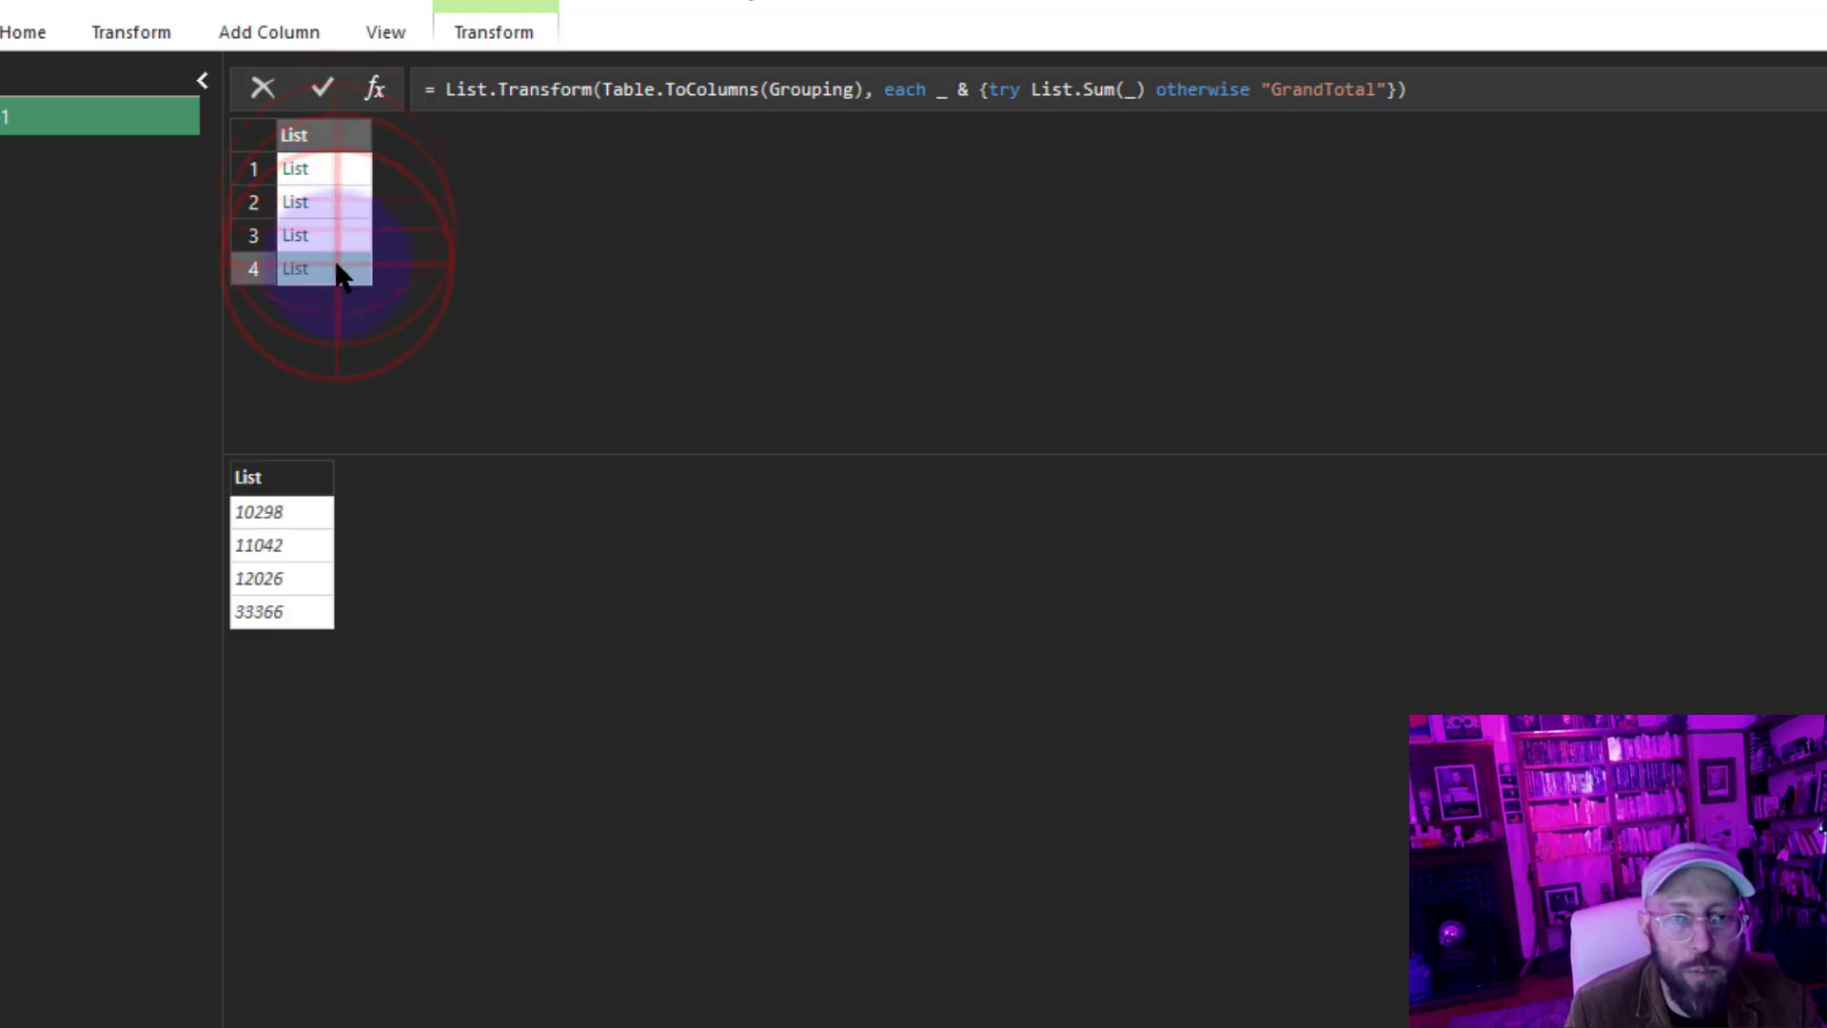
{"action": "left_click", "coordinate": [326, 228]}
{"action": "left_click", "coordinate": [322, 198]}
{"action": "left_click", "coordinate": [324, 169]}
{"action": "left_click", "coordinate": [342, 202]}
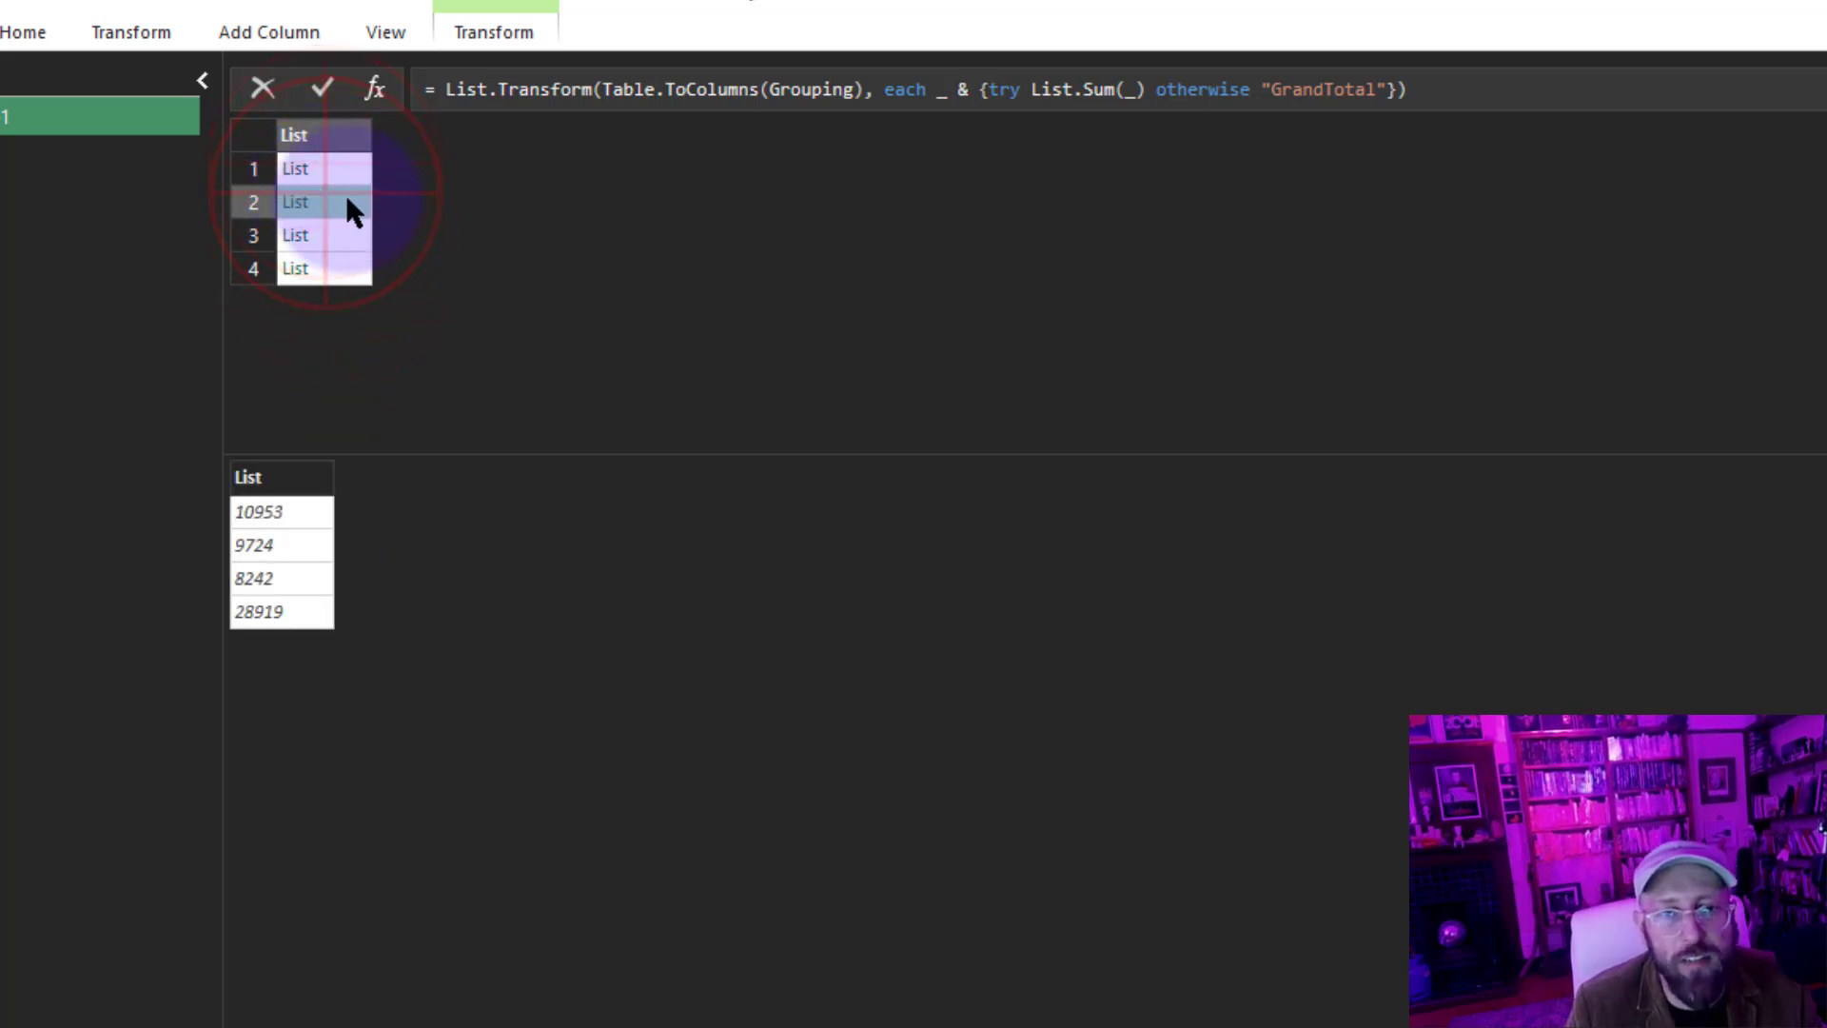
Wrap the whole List.Transform expression in Table.FromColumns to turn the lists back into a table, and commit the formula.
{"action": "left_click", "coordinate": [436, 84]}
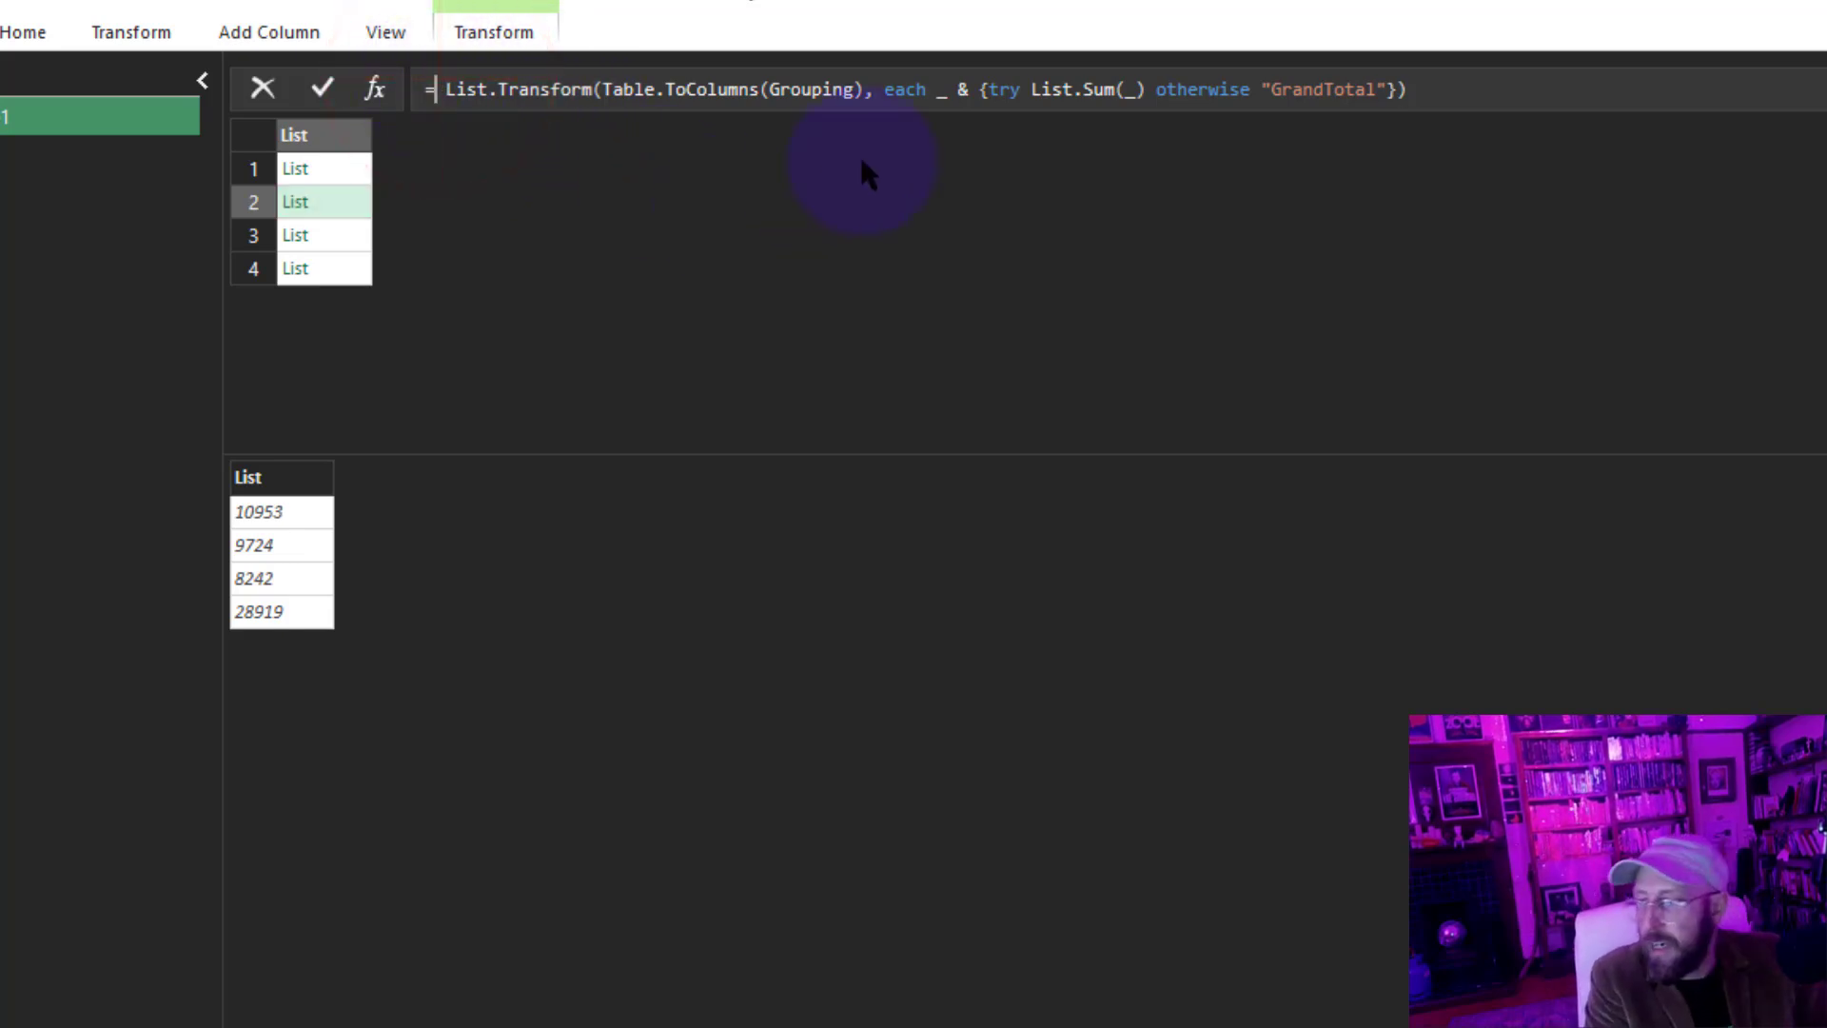
{"action": "type", "text": "tablergr"}
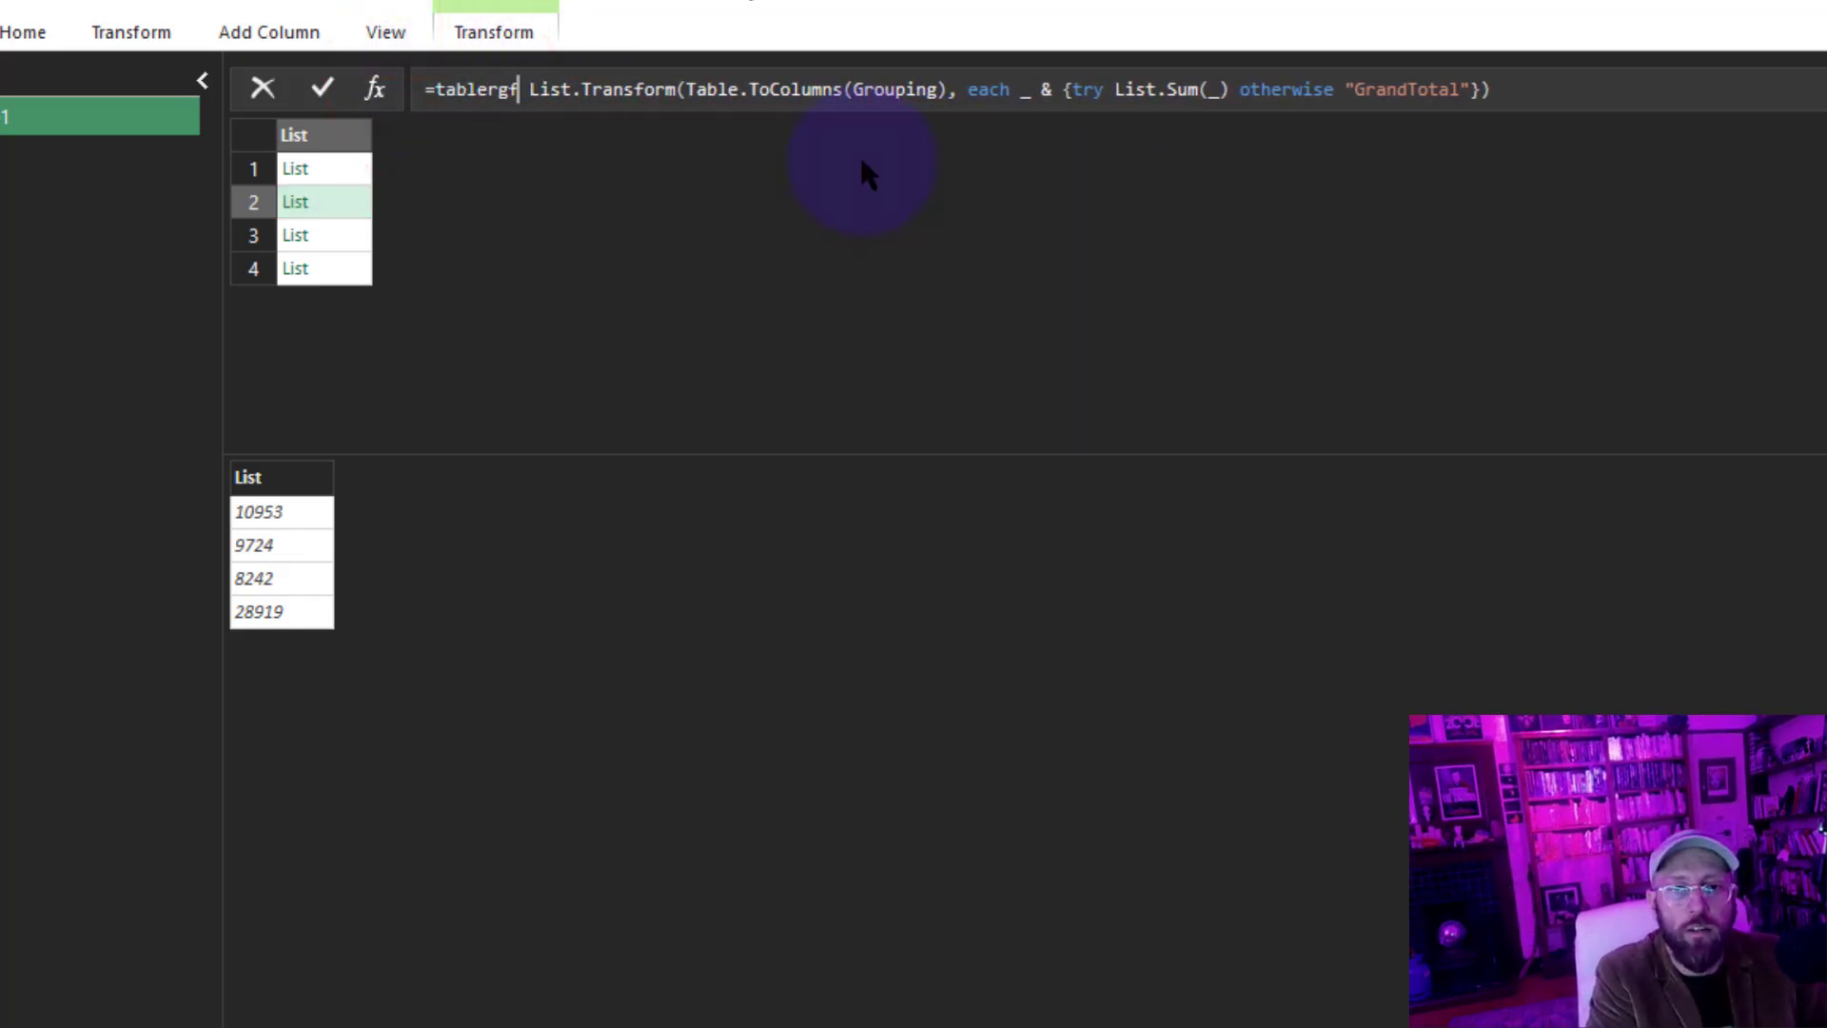
{"action": "key", "text": "BackSpace"}
{"action": "key", "text": "BackSpace"}
{"action": "key", "text": "BackSpace"}
{"action": "type", "text": "fromc"}
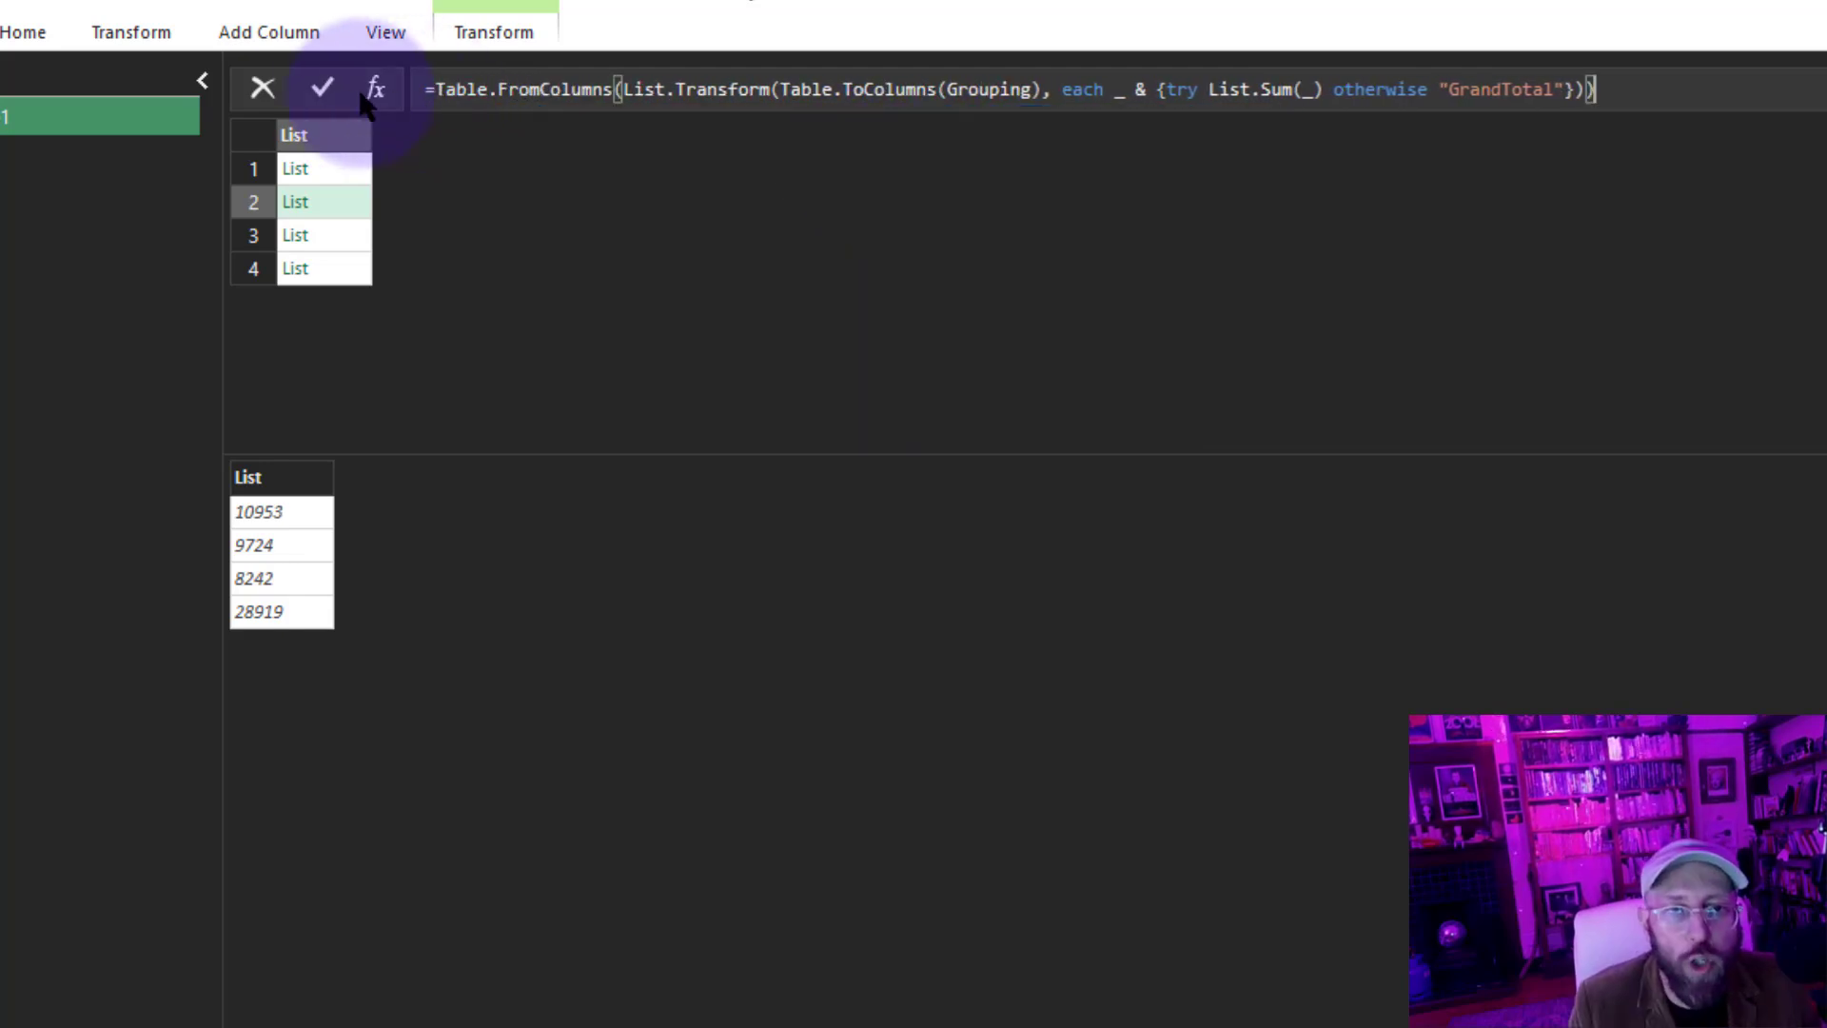
{"action": "left_click", "coordinate": [322, 87]}
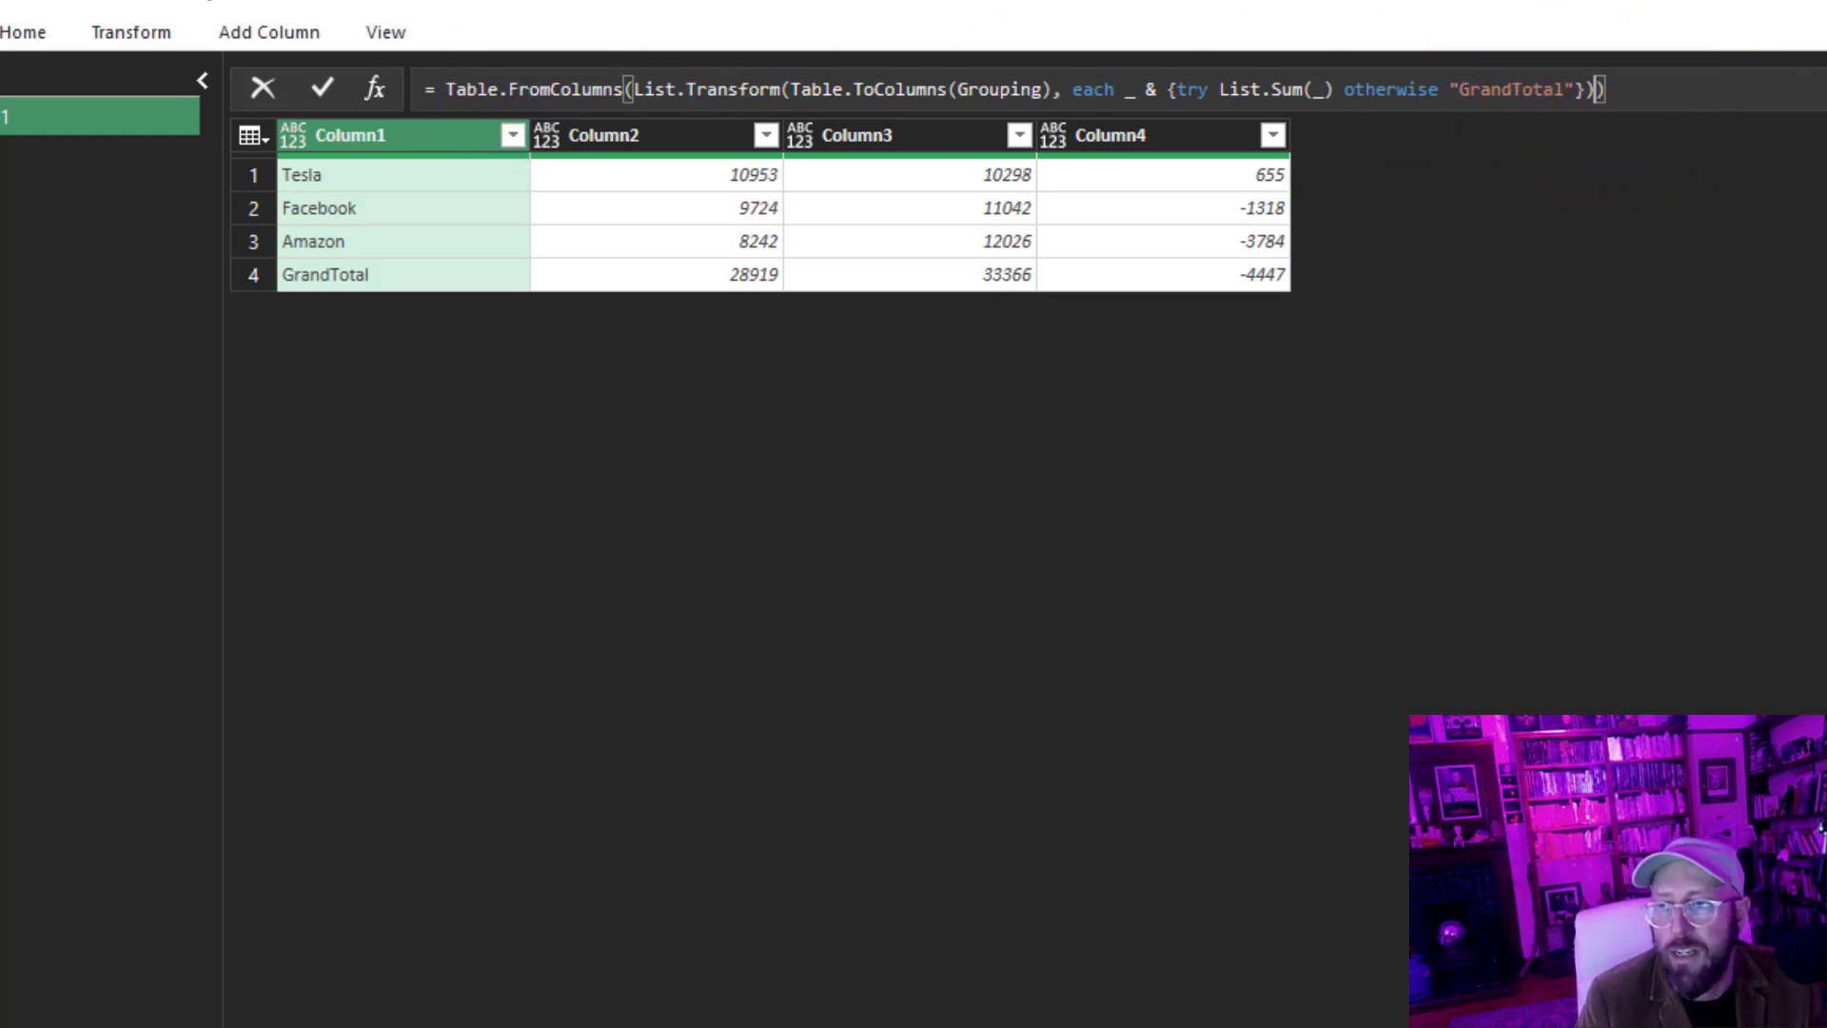
Check the Grouping step's headers and add Table.ColumnNames(Grouping) as the second argument of Table.FromColumns in Custom1, committing the formula.
{"action": "left_click", "coordinate": [1716, 300]}
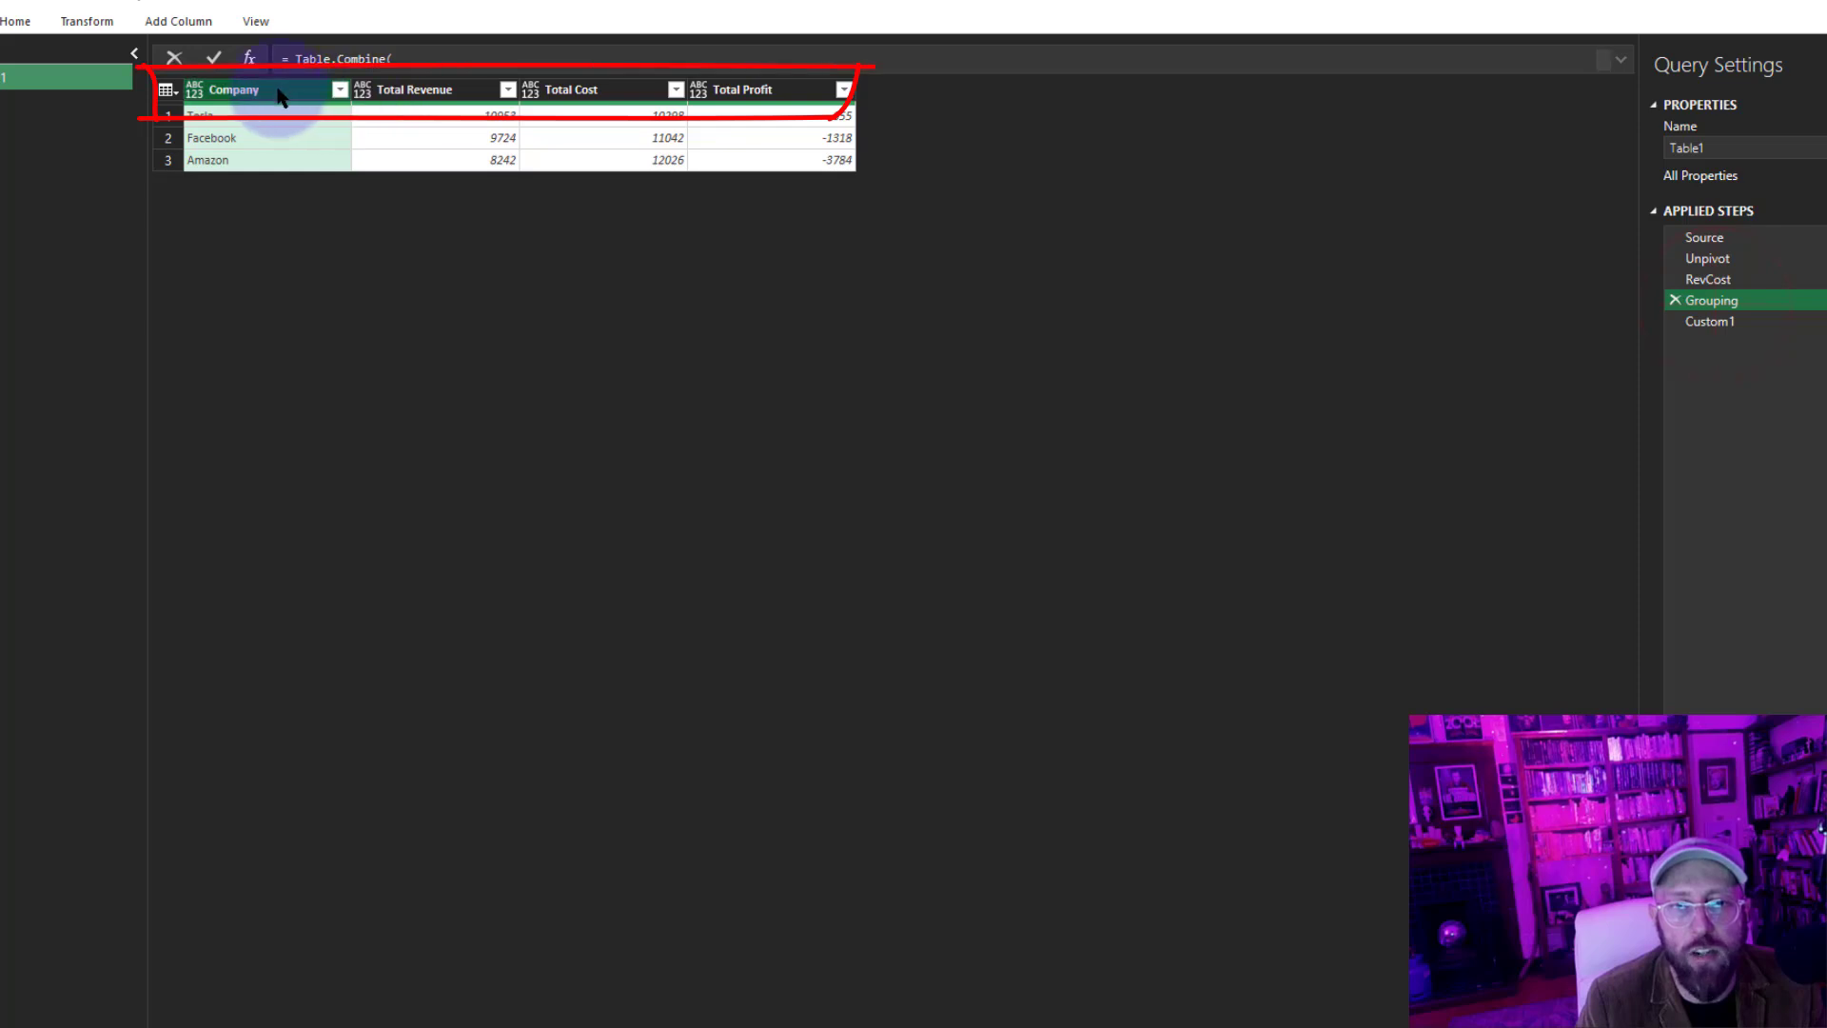
{"action": "left_click", "coordinate": [1706, 323]}
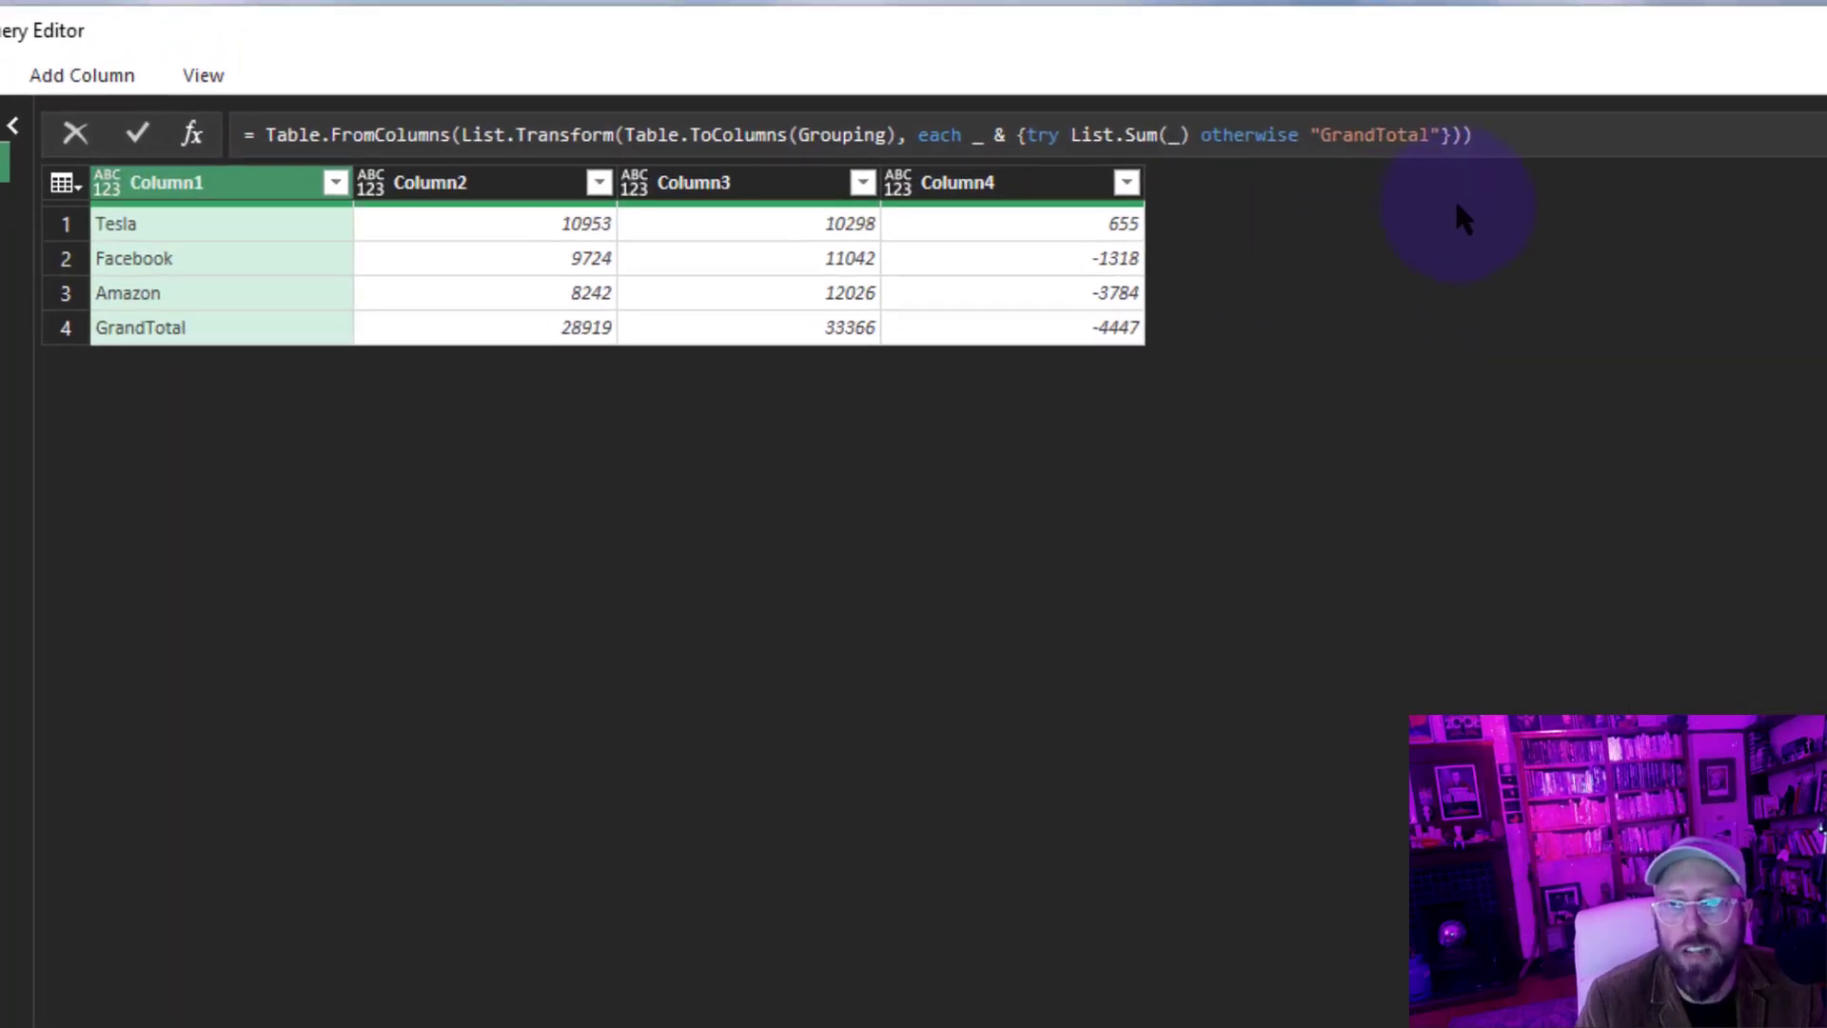
{"action": "left_click", "coordinate": [1465, 137]}
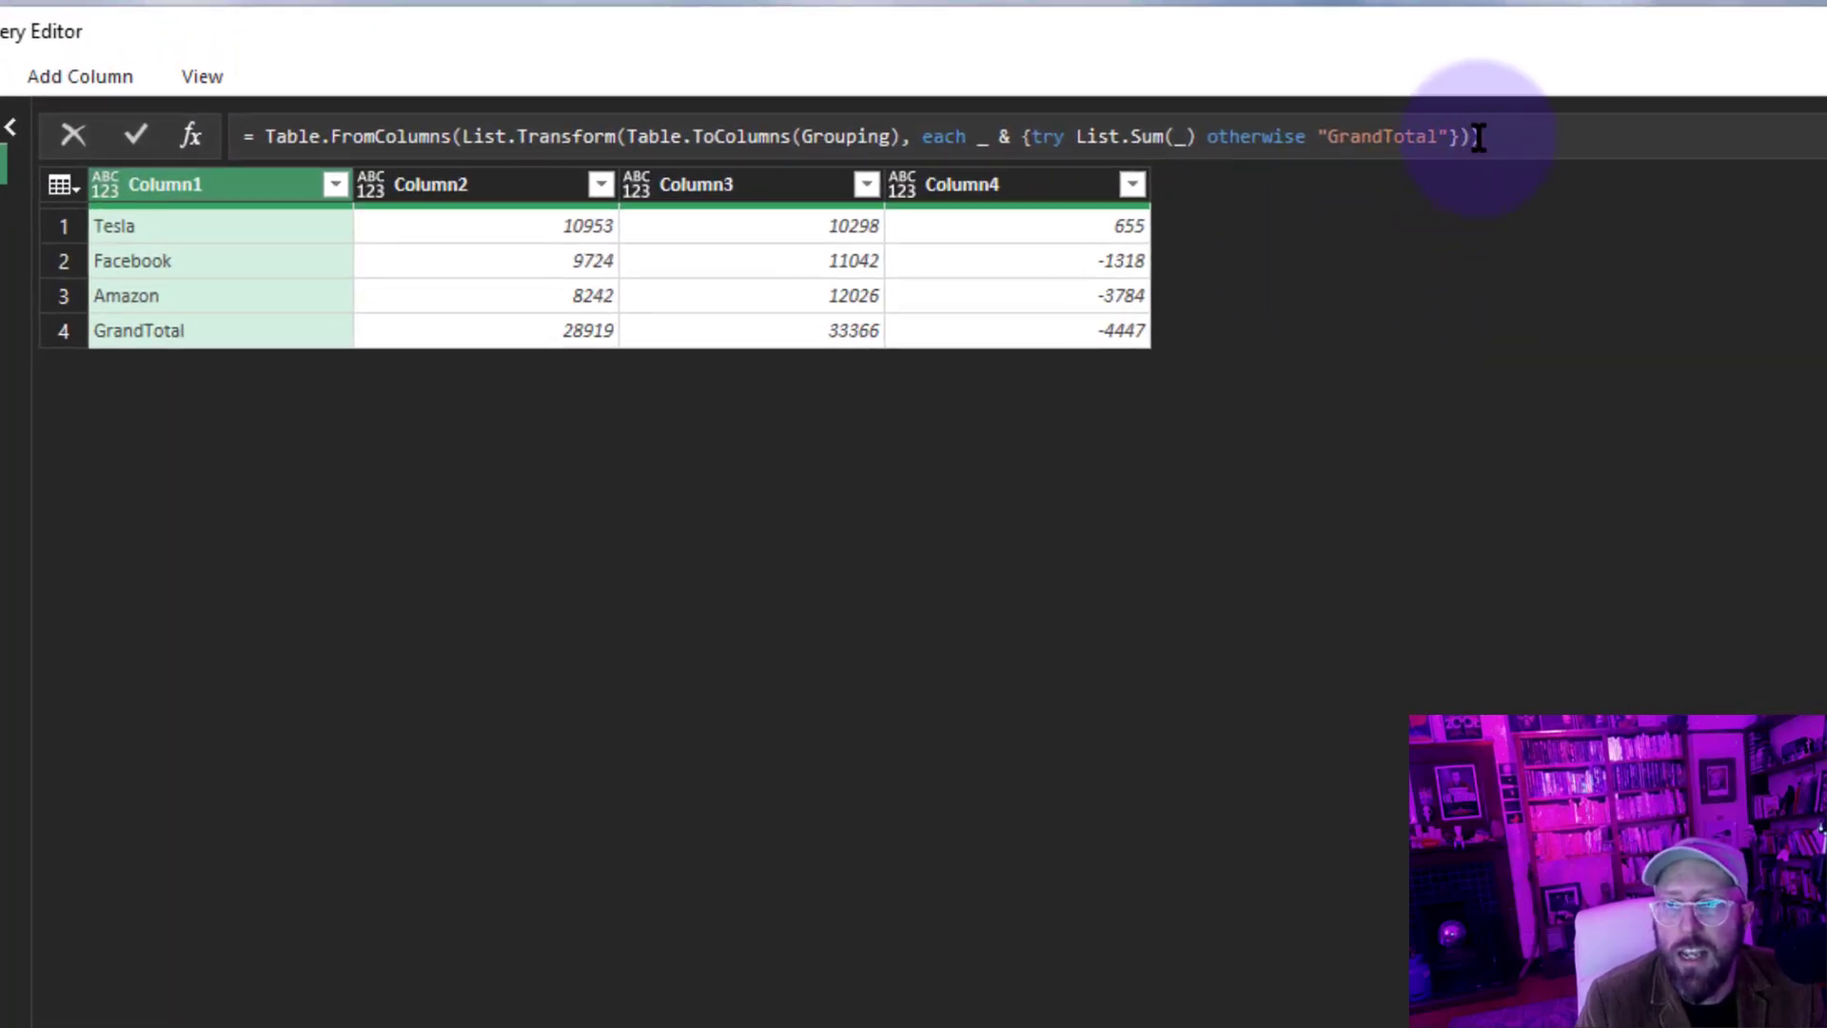
{"action": "left_click", "coordinate": [1475, 136]}
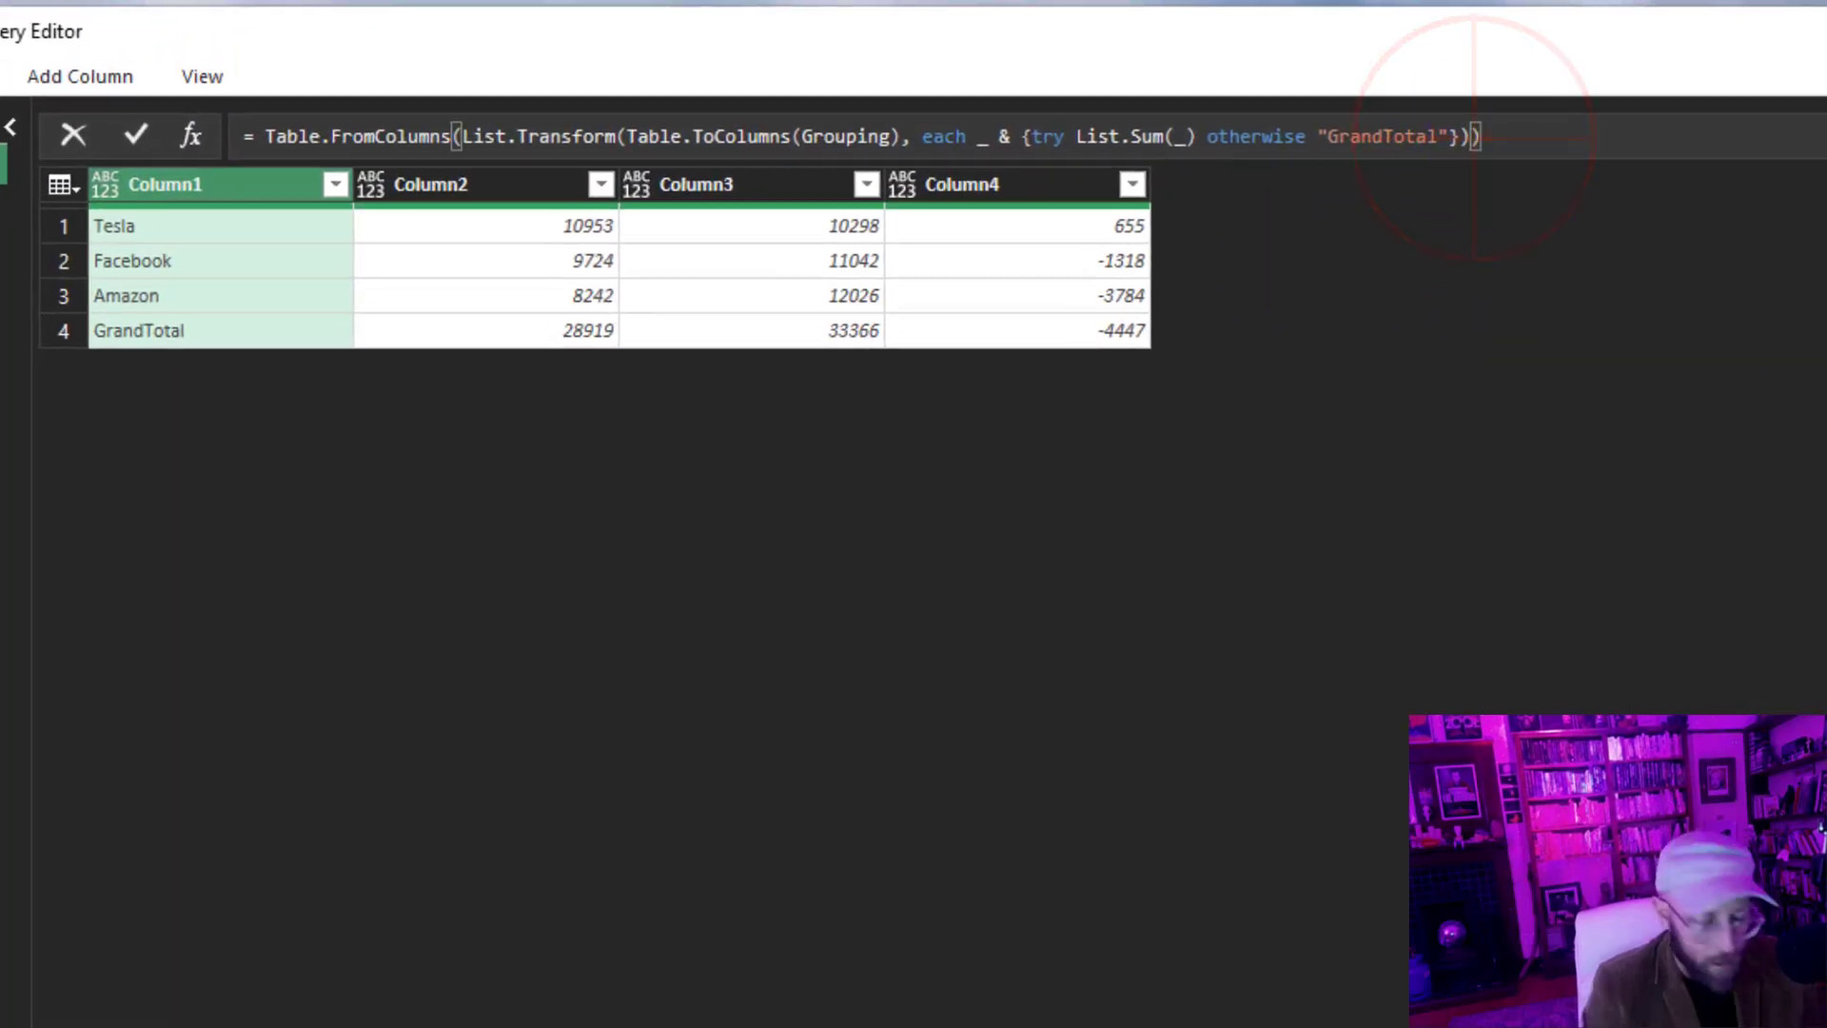
{"action": "type", "text": ", tablefrom"}
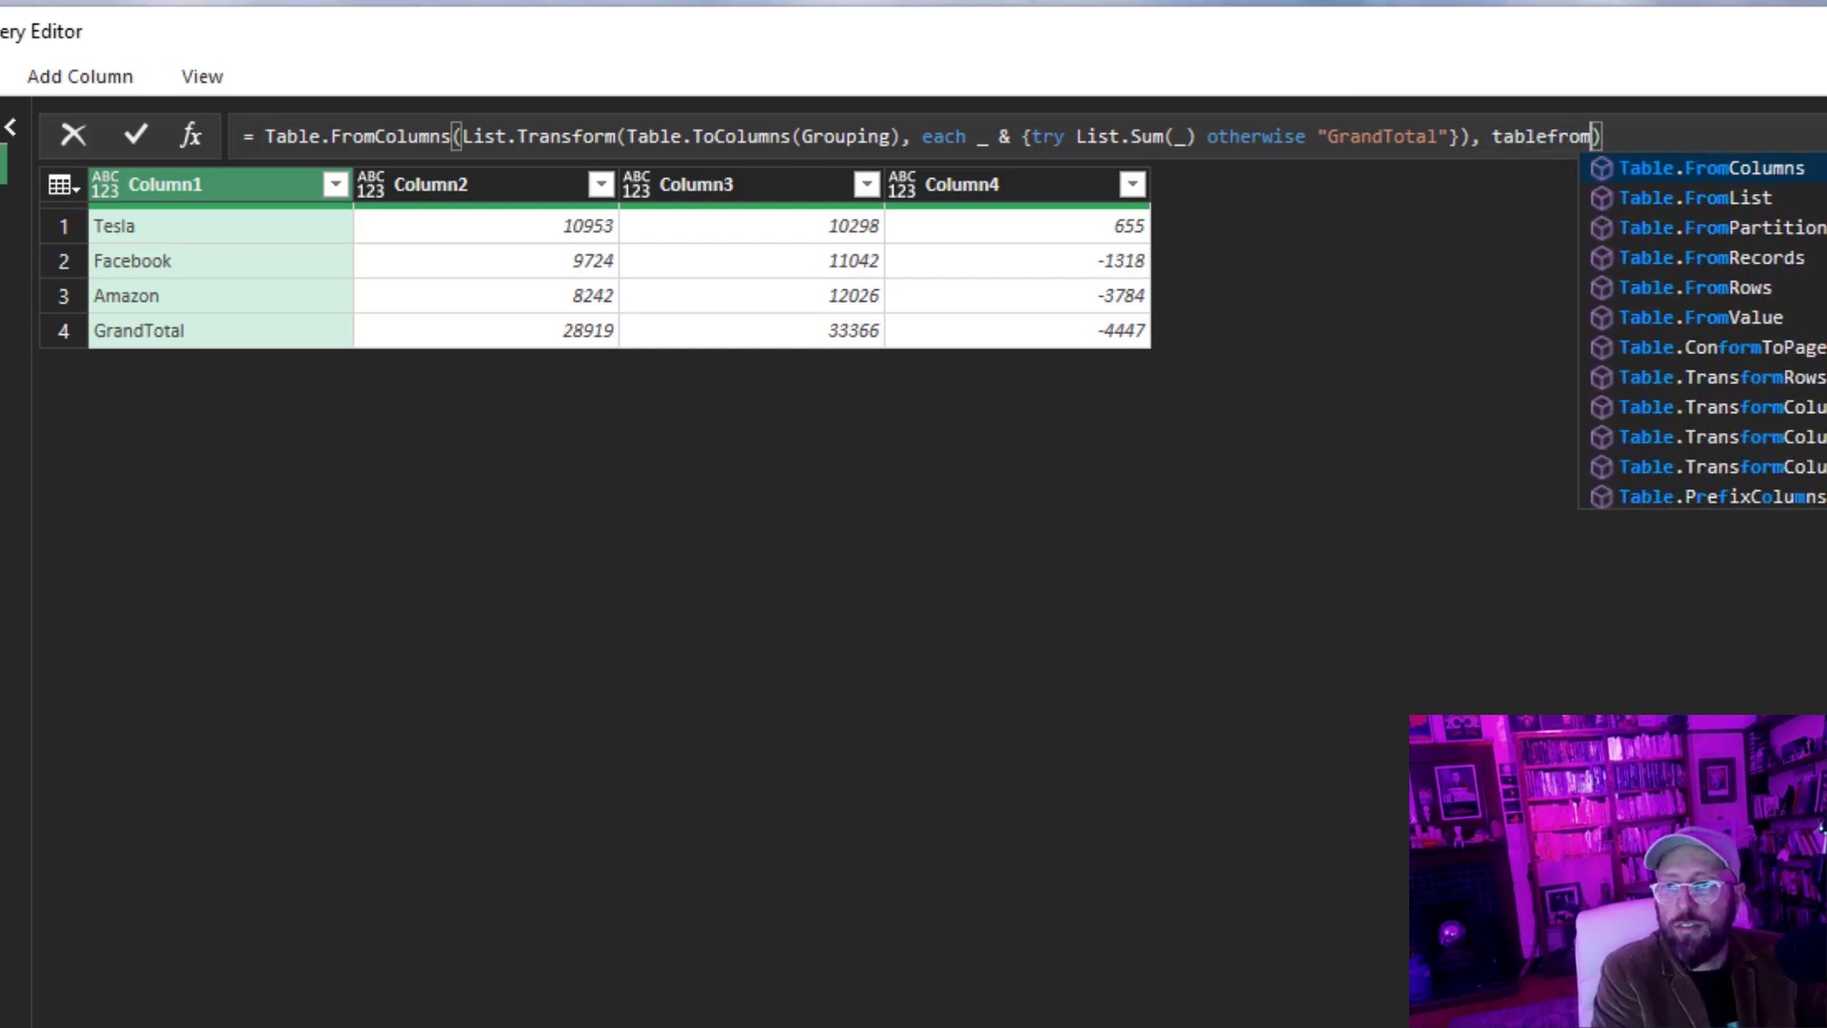
{"action": "key", "text": "BackSpace"}
{"action": "key", "text": "BackSpace"}
{"action": "key", "text": "BackSpace"}
{"action": "key", "text": "BackSpace"}
{"action": "type", "text": "col"}
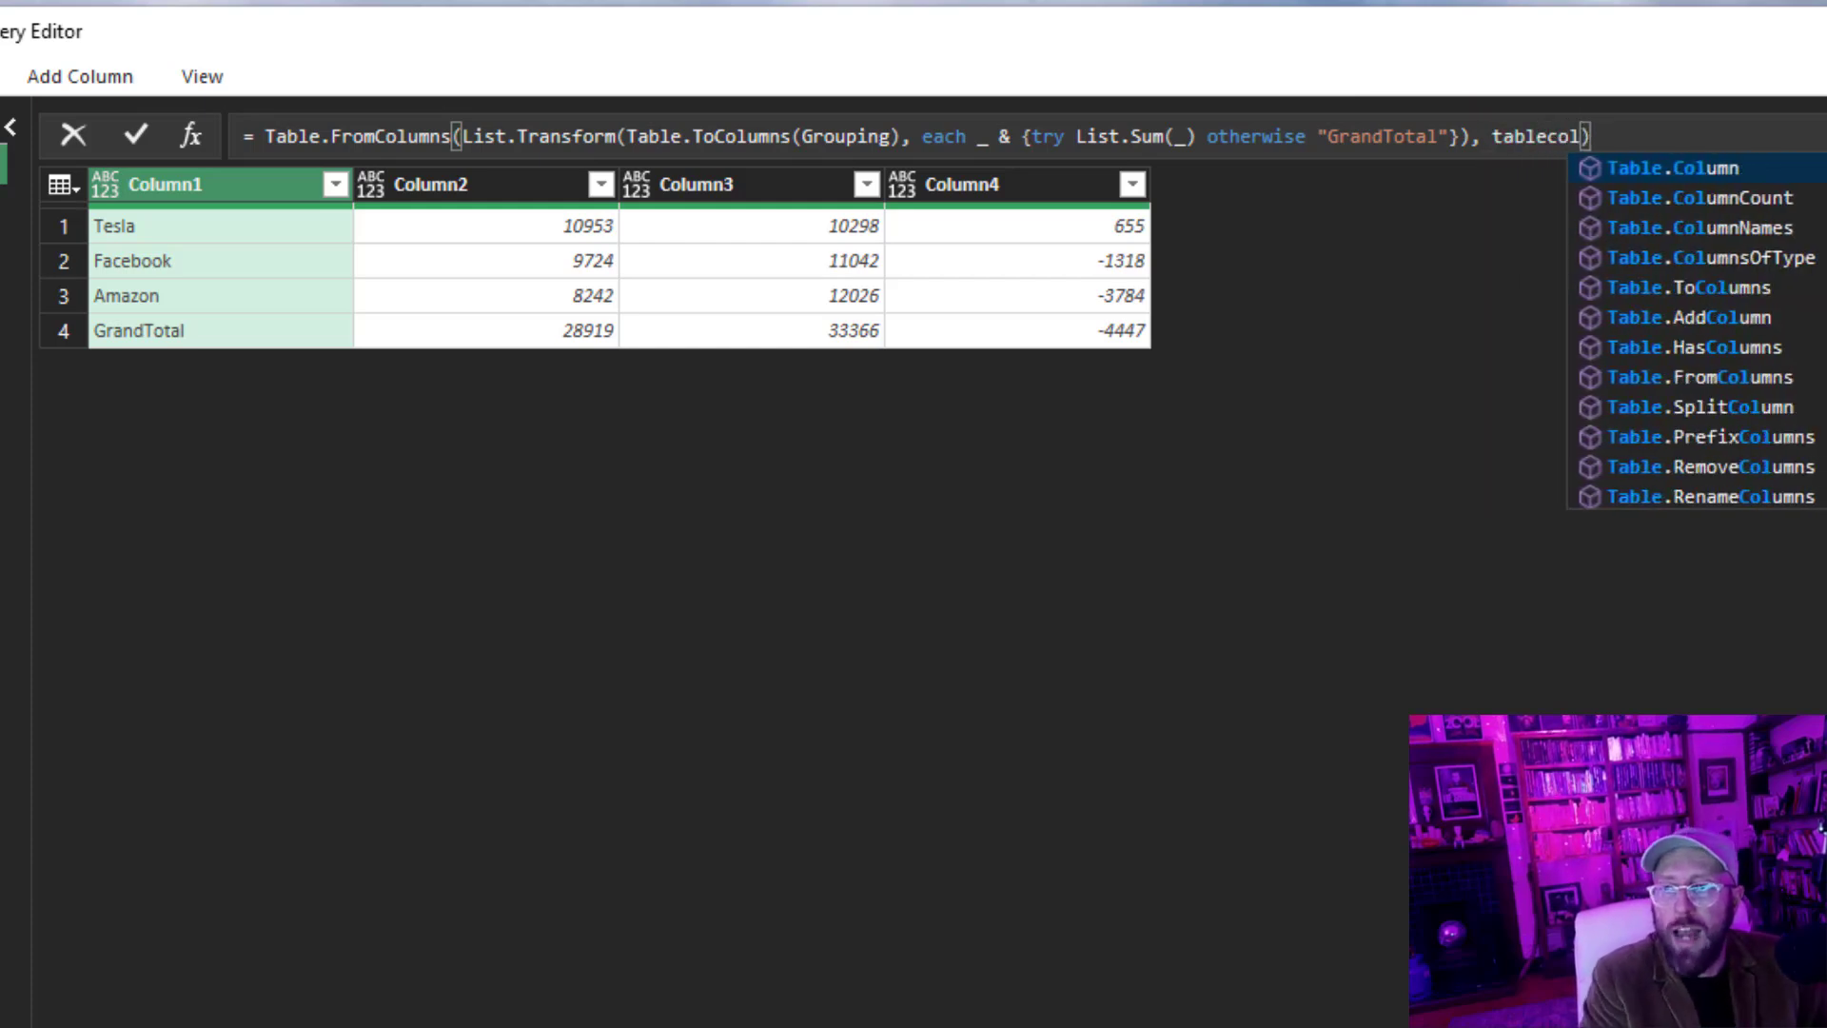
{"action": "key", "text": "Tab"}
{"action": "type", "text": "("}
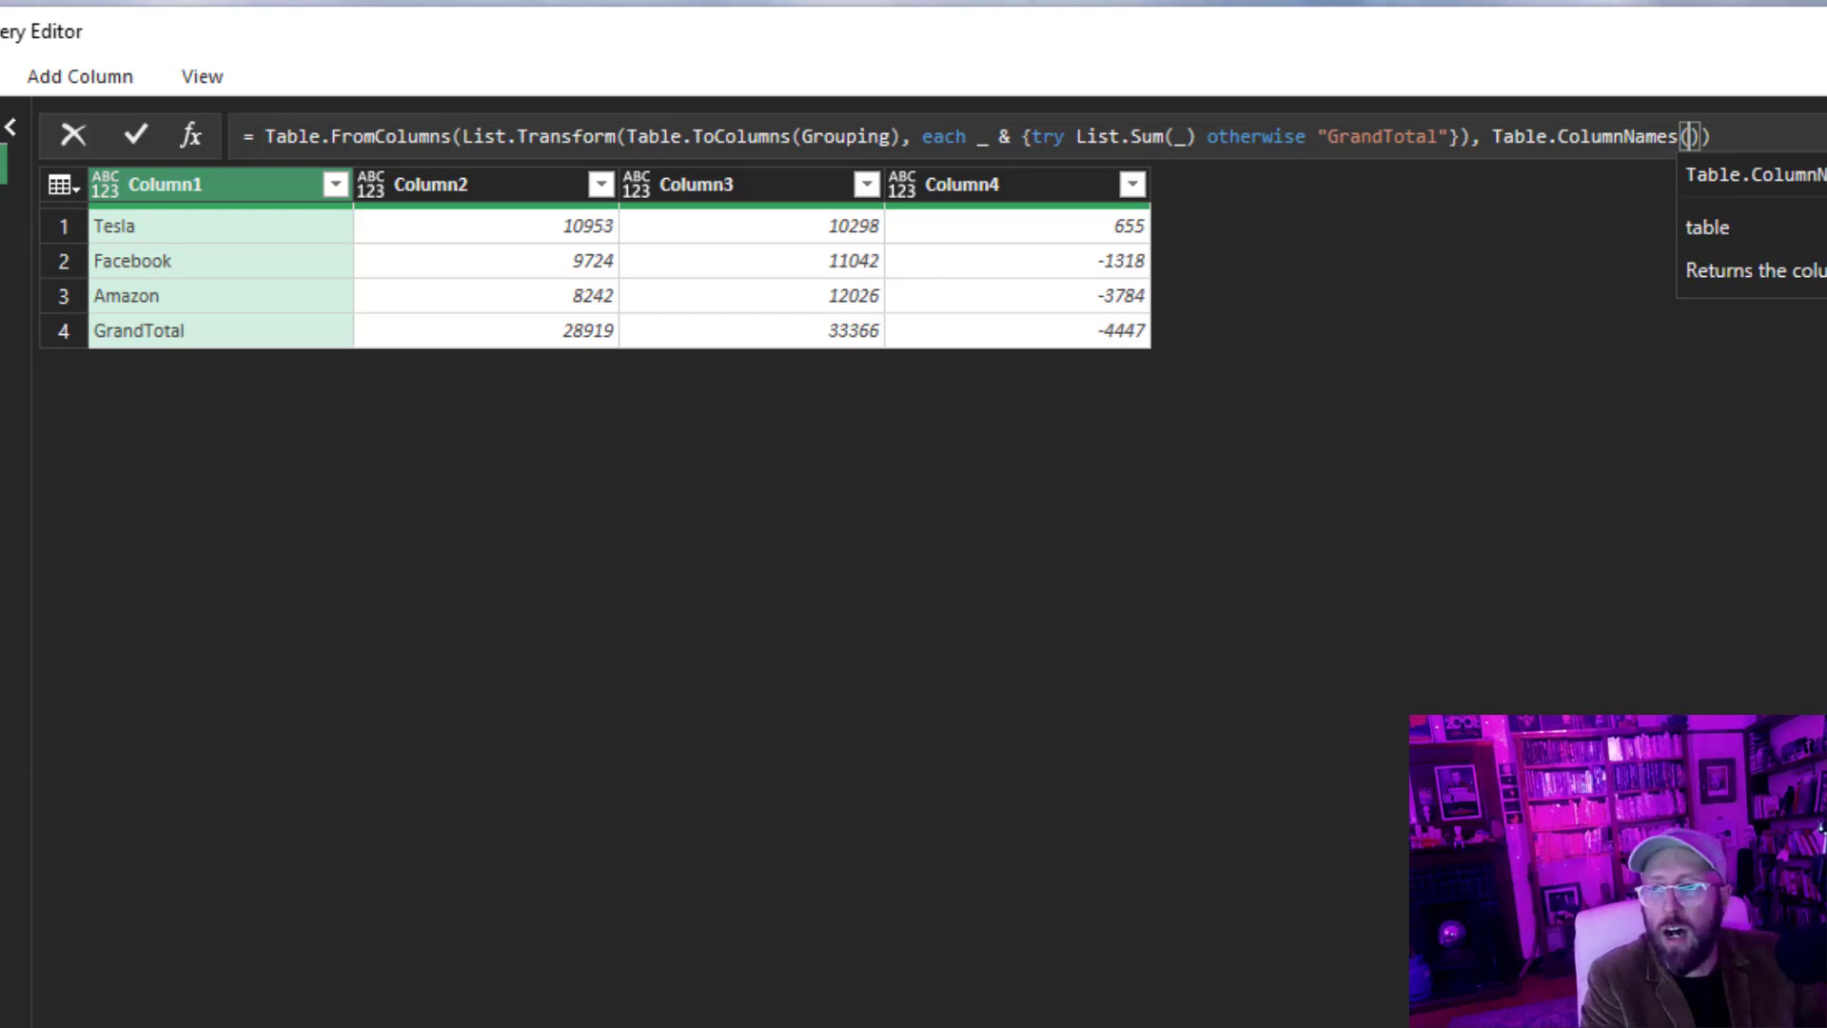
{"action": "type", "text": "Grouping"}
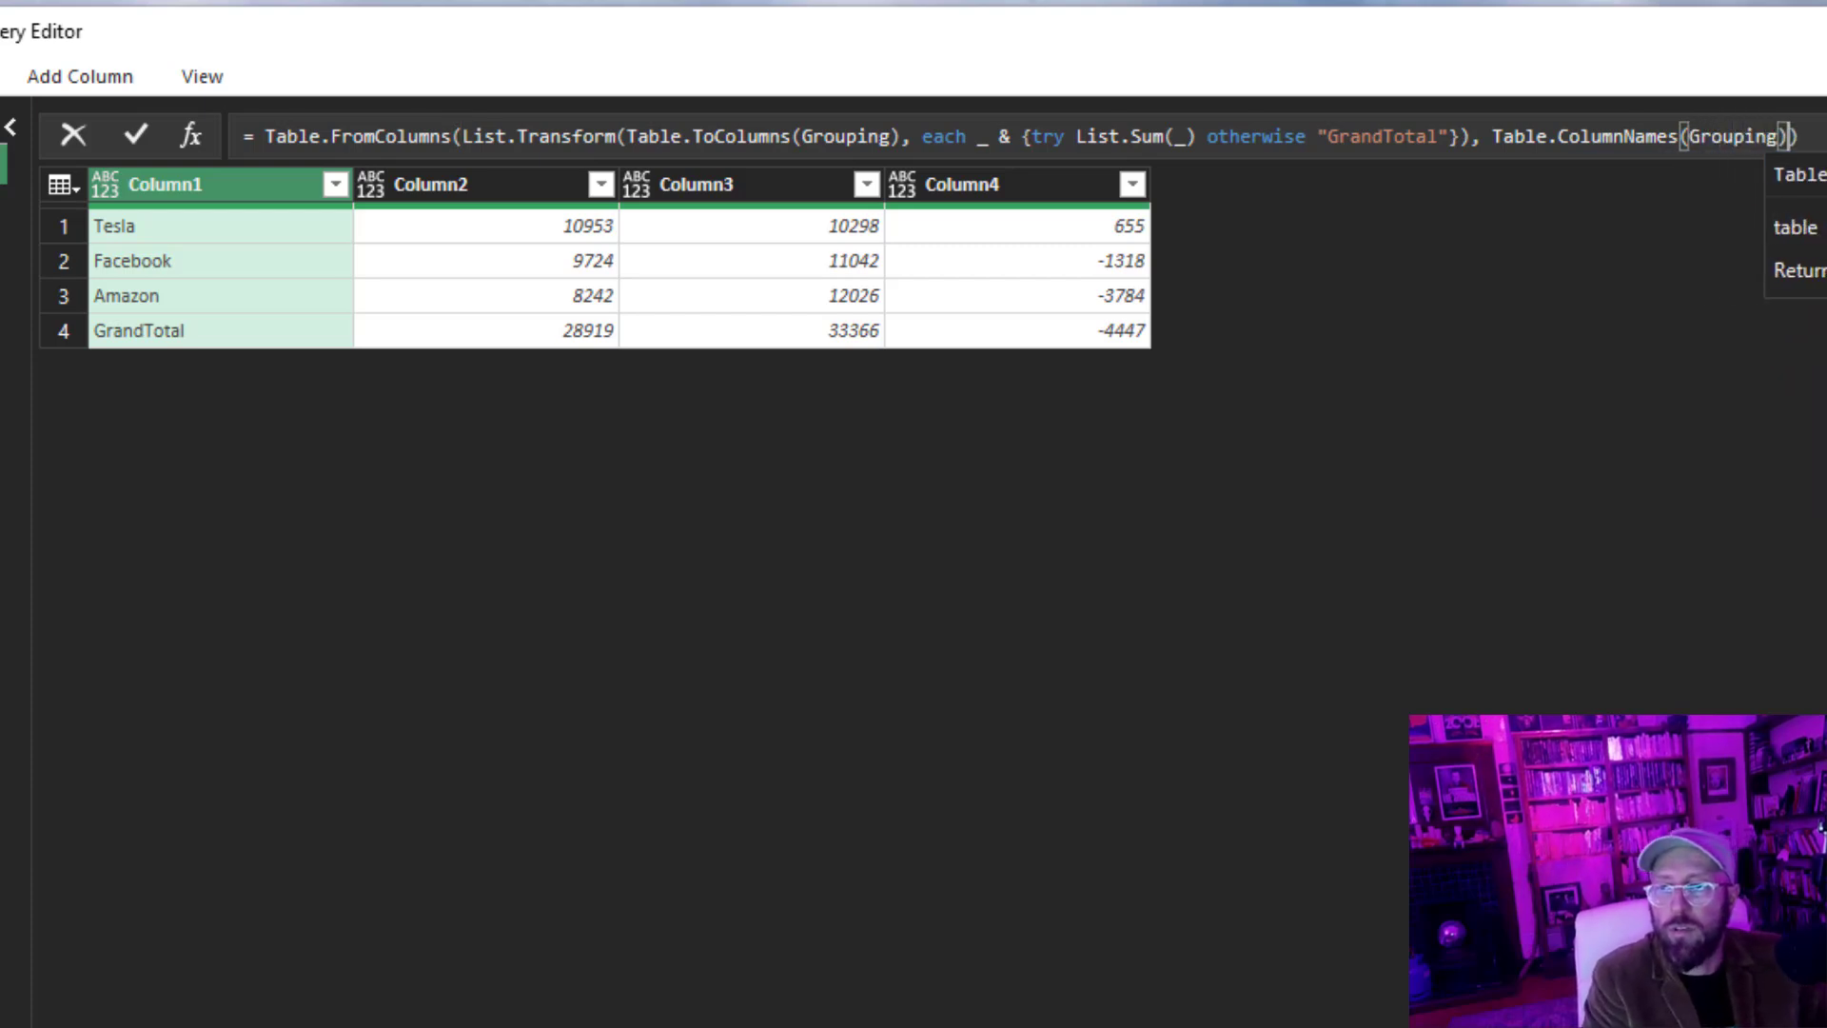
{"action": "key", "text": "Right"}
{"action": "key", "text": "Return"}
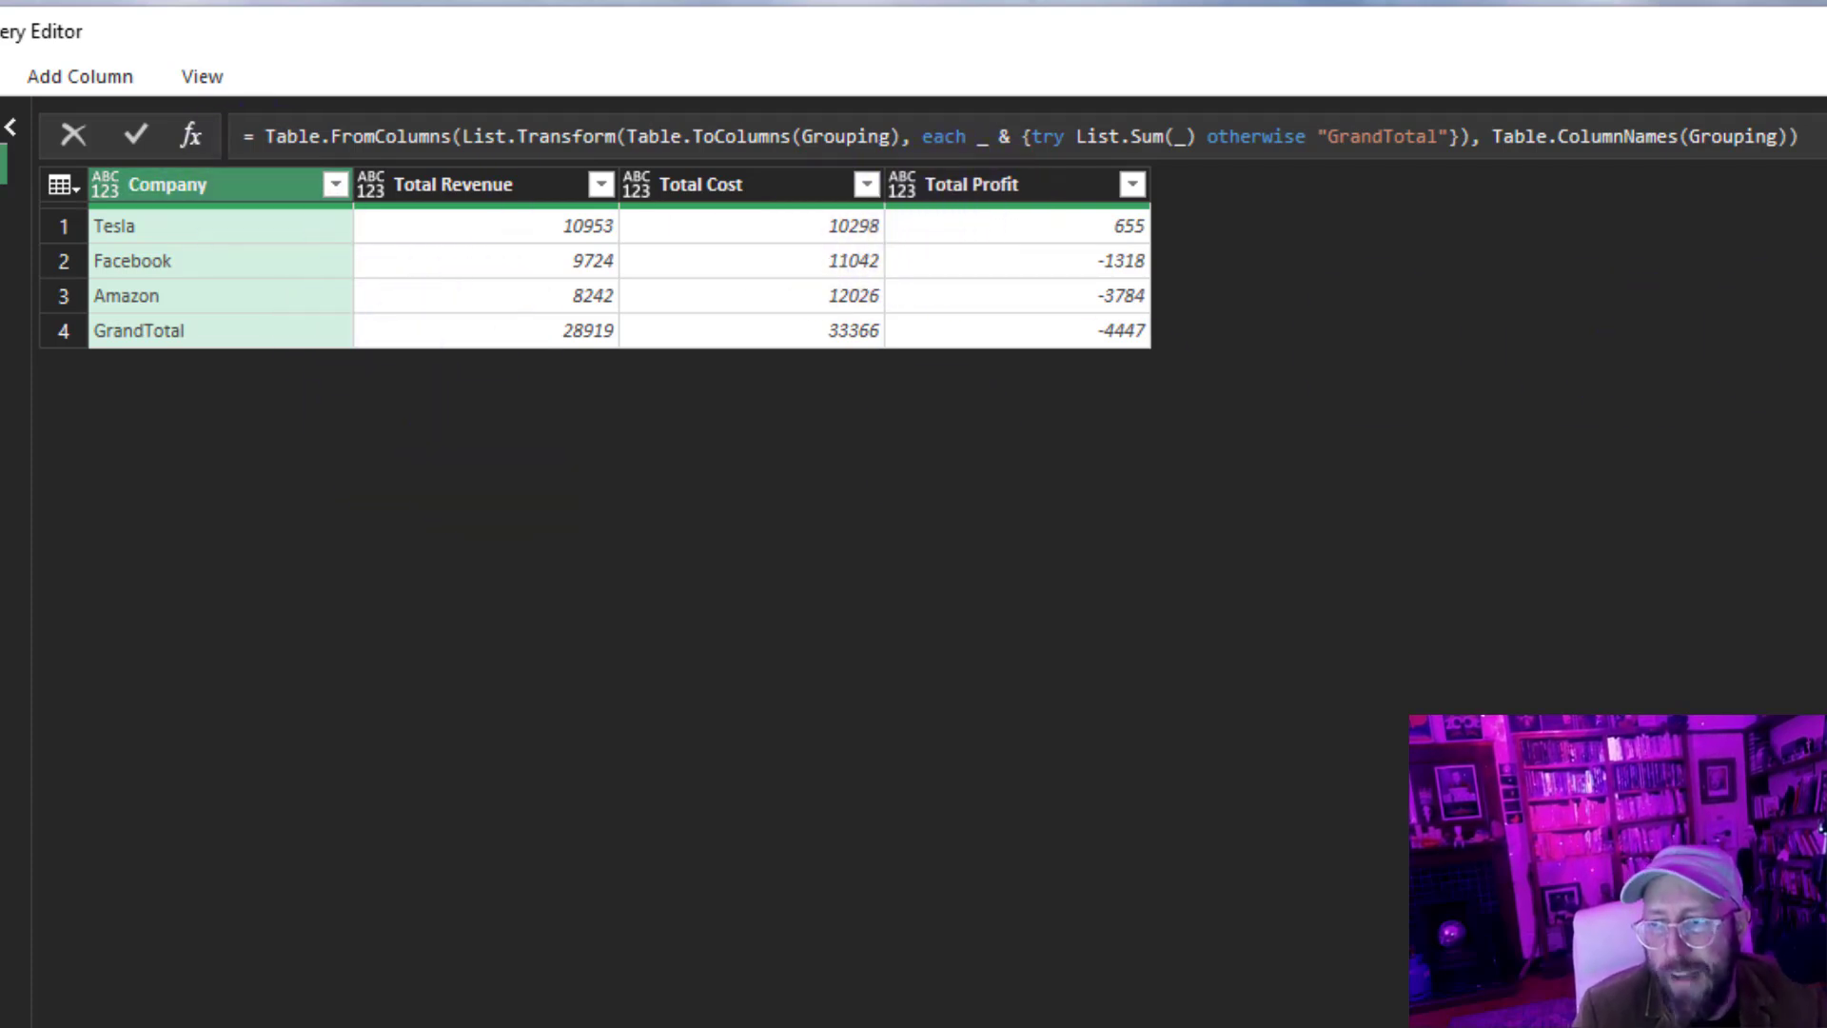
Review the results of the RevCost and Grouping applied steps.
{"action": "left_click", "coordinate": [1638, 338]}
{"action": "left_click", "coordinate": [1654, 320]}
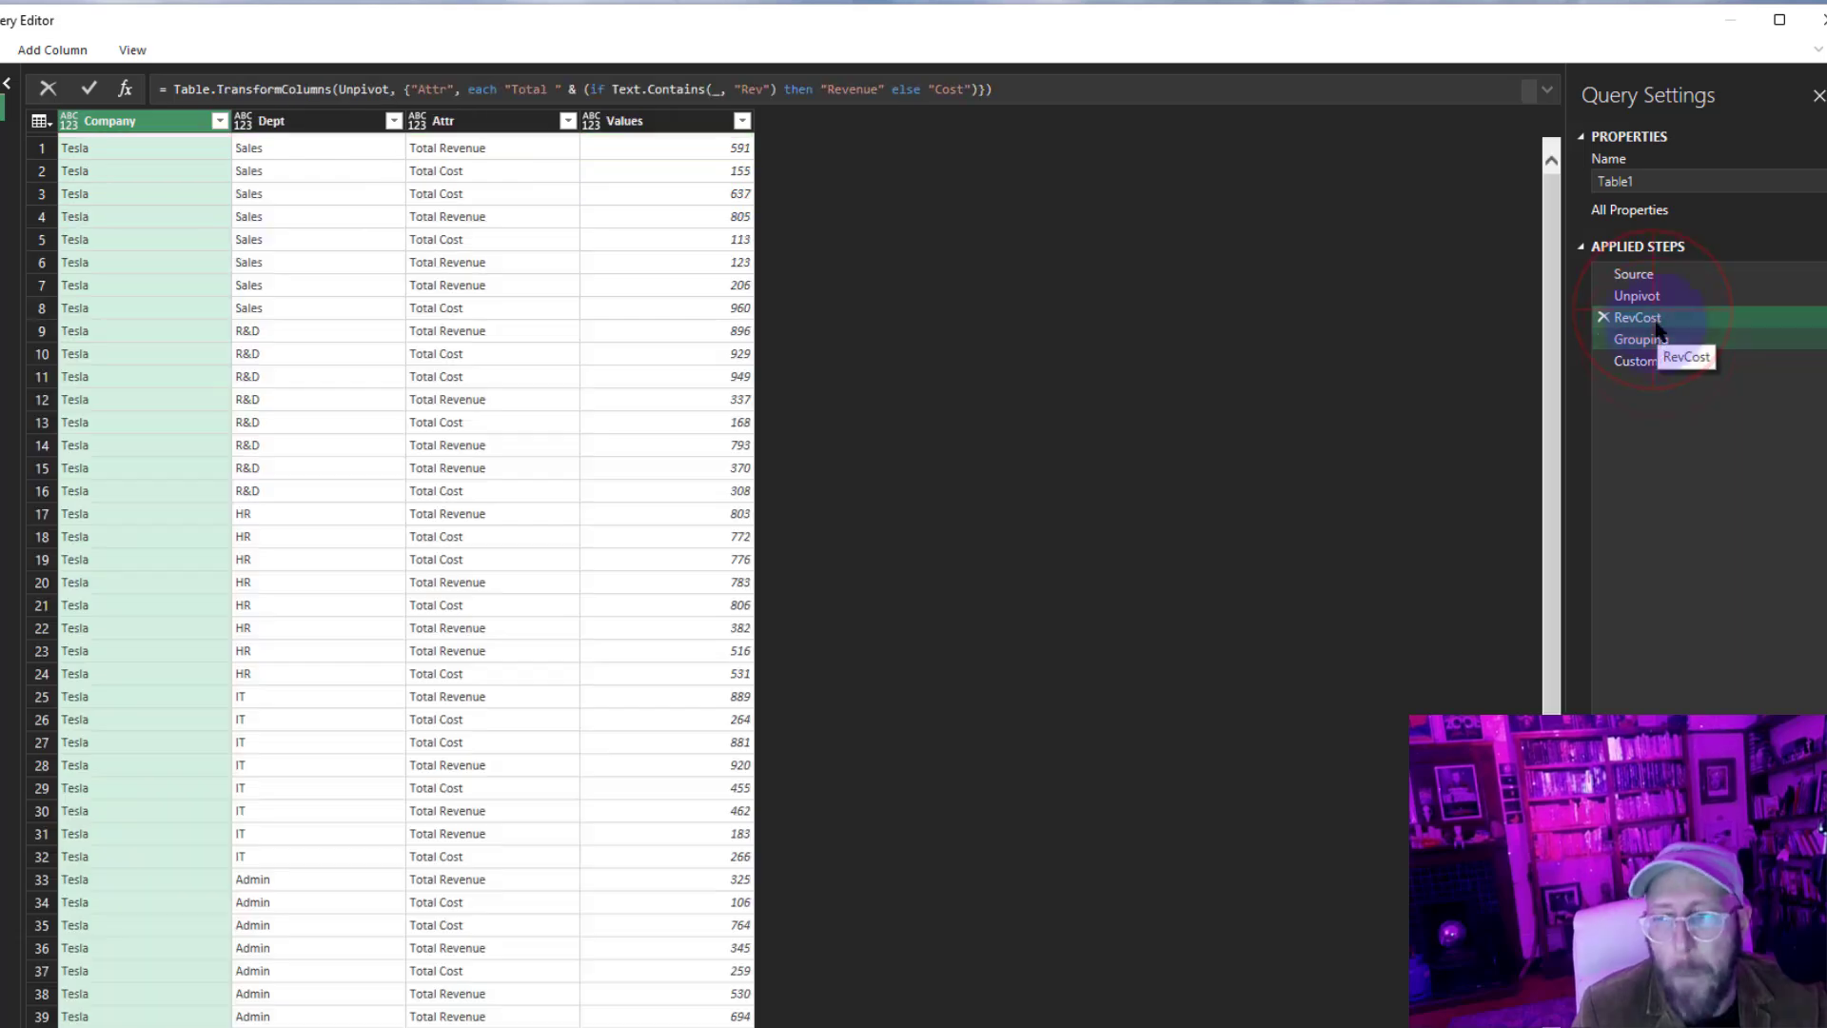
{"action": "left_click", "coordinate": [1653, 340]}
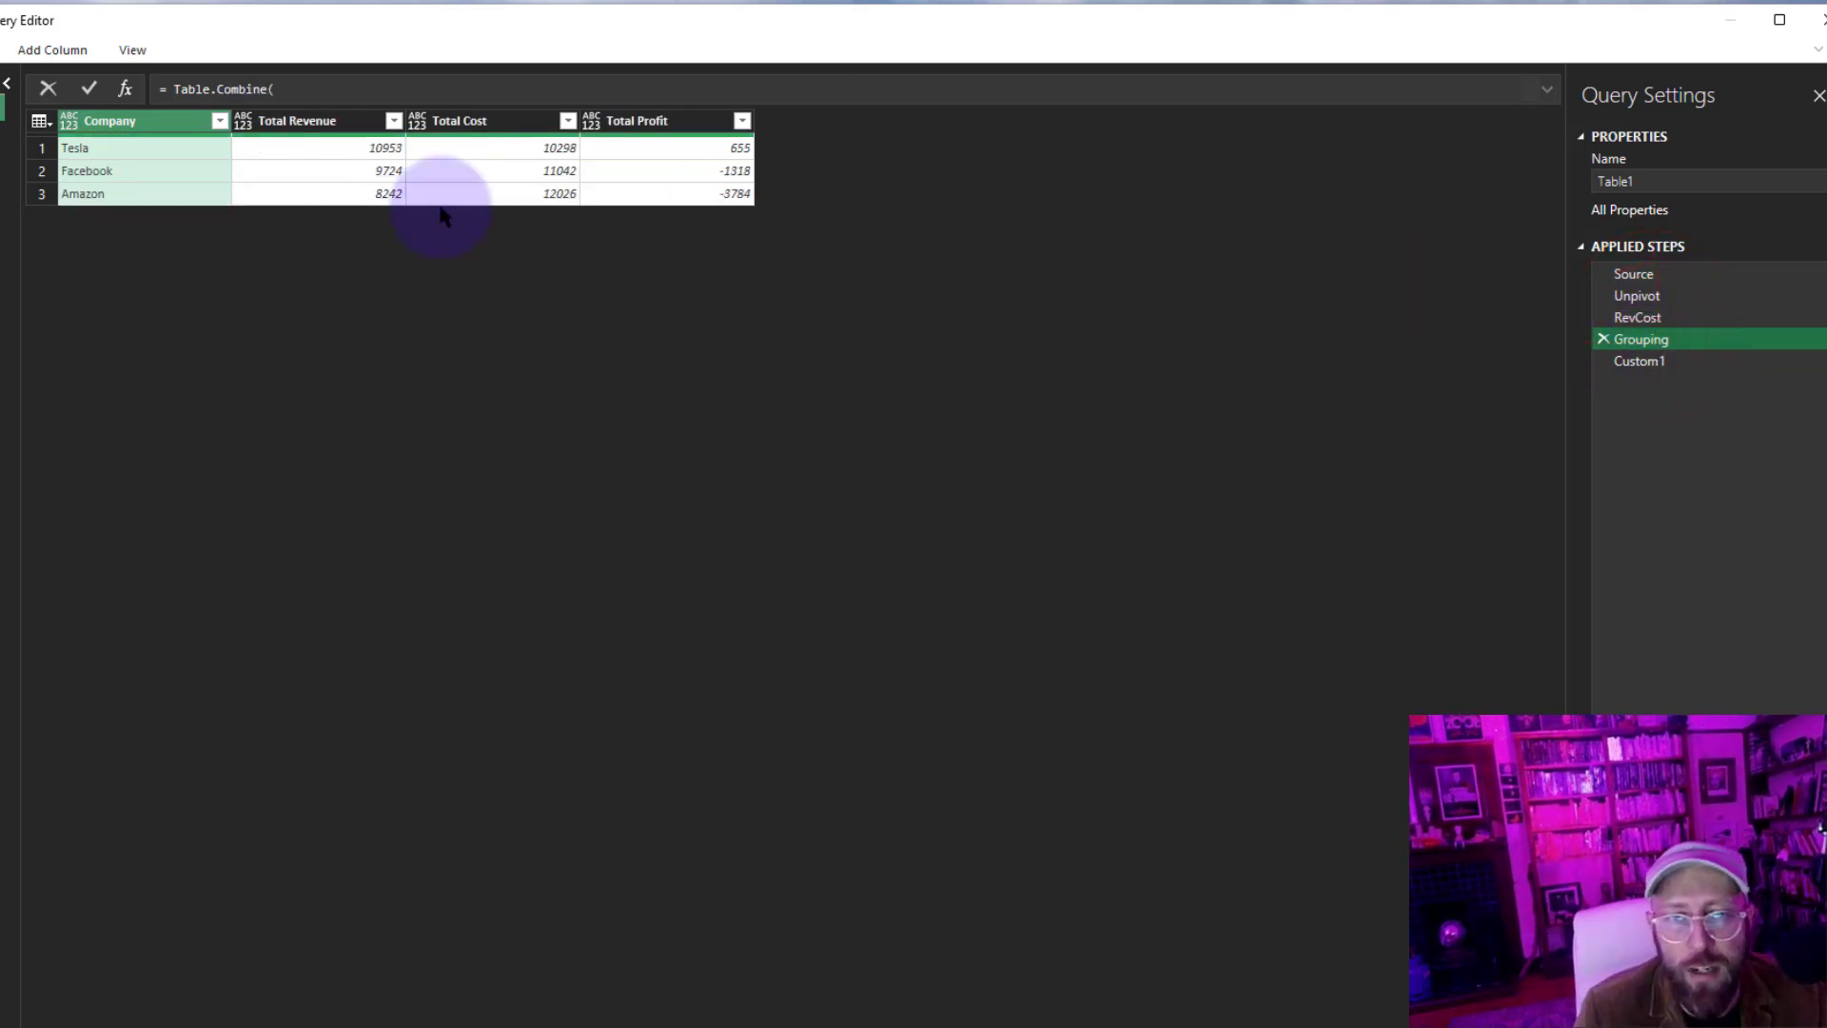
Review the query's complete M code in the Advanced Editor, and close it without making changes.
{"action": "left_click", "coordinate": [2, 49]}
{"action": "left_click", "coordinate": [15, 103]}
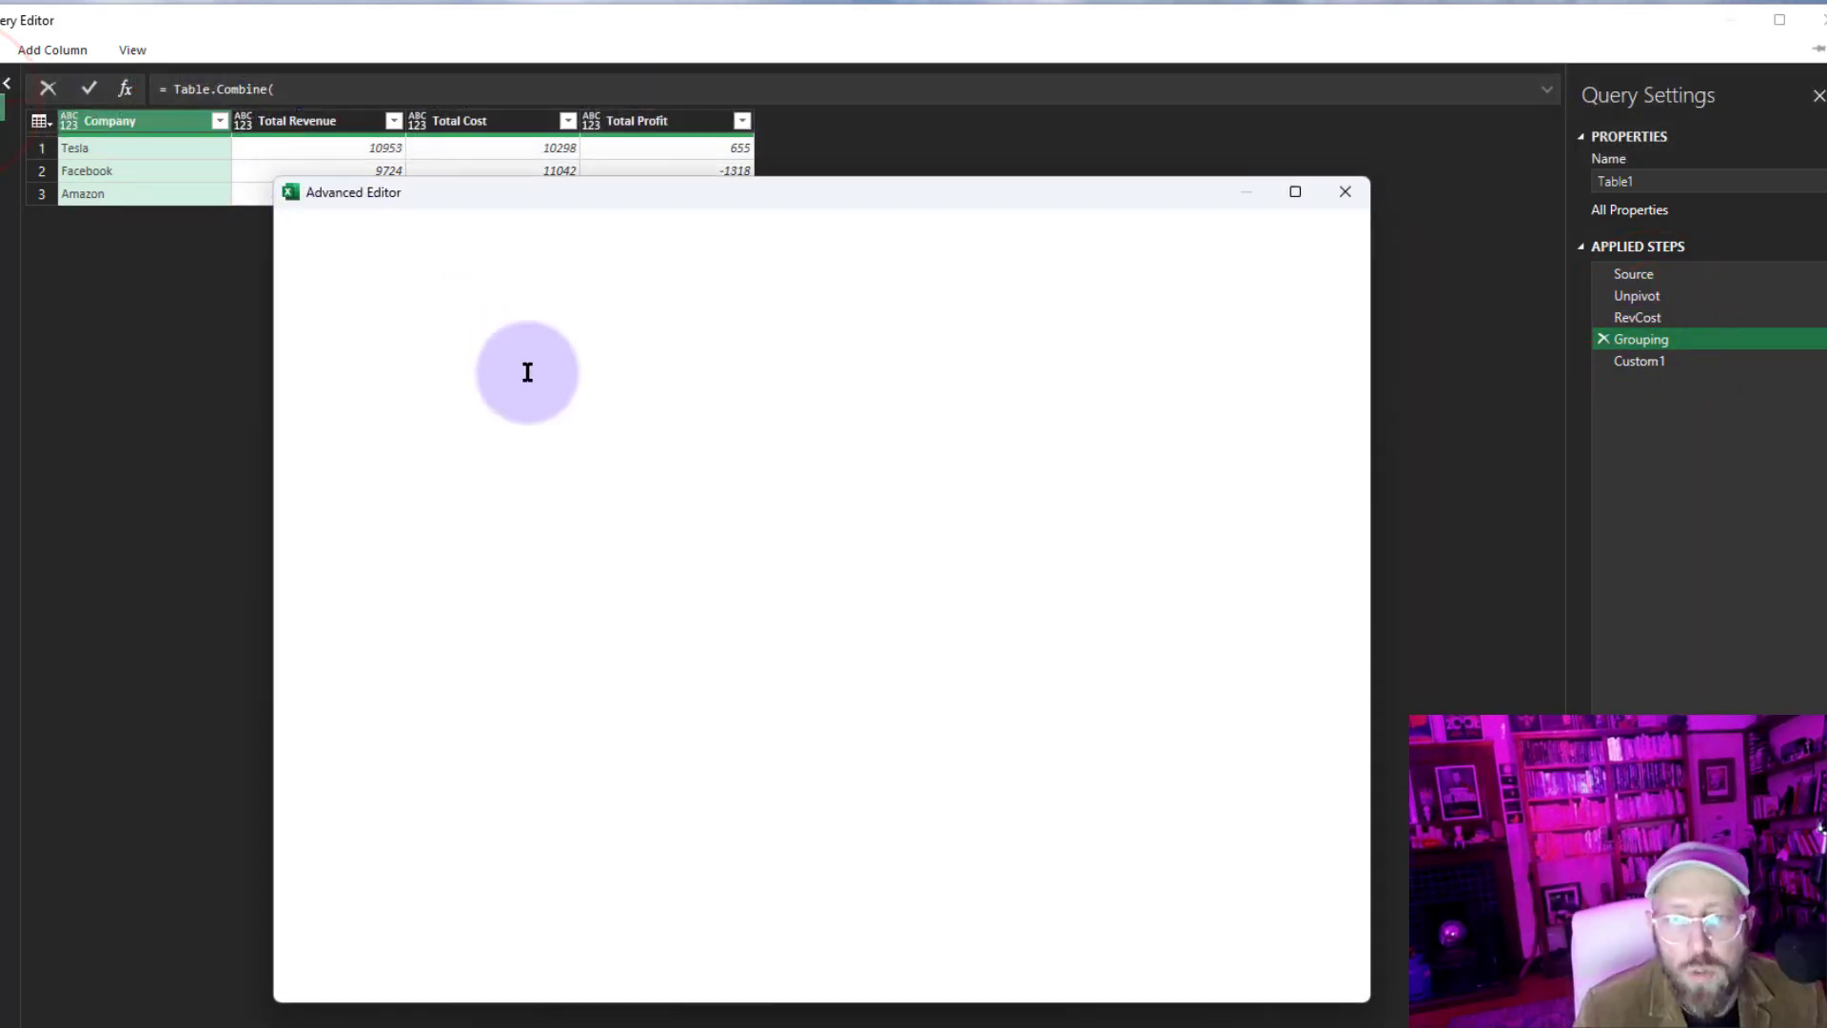
{"action": "left_click", "coordinate": [1305, 957]}
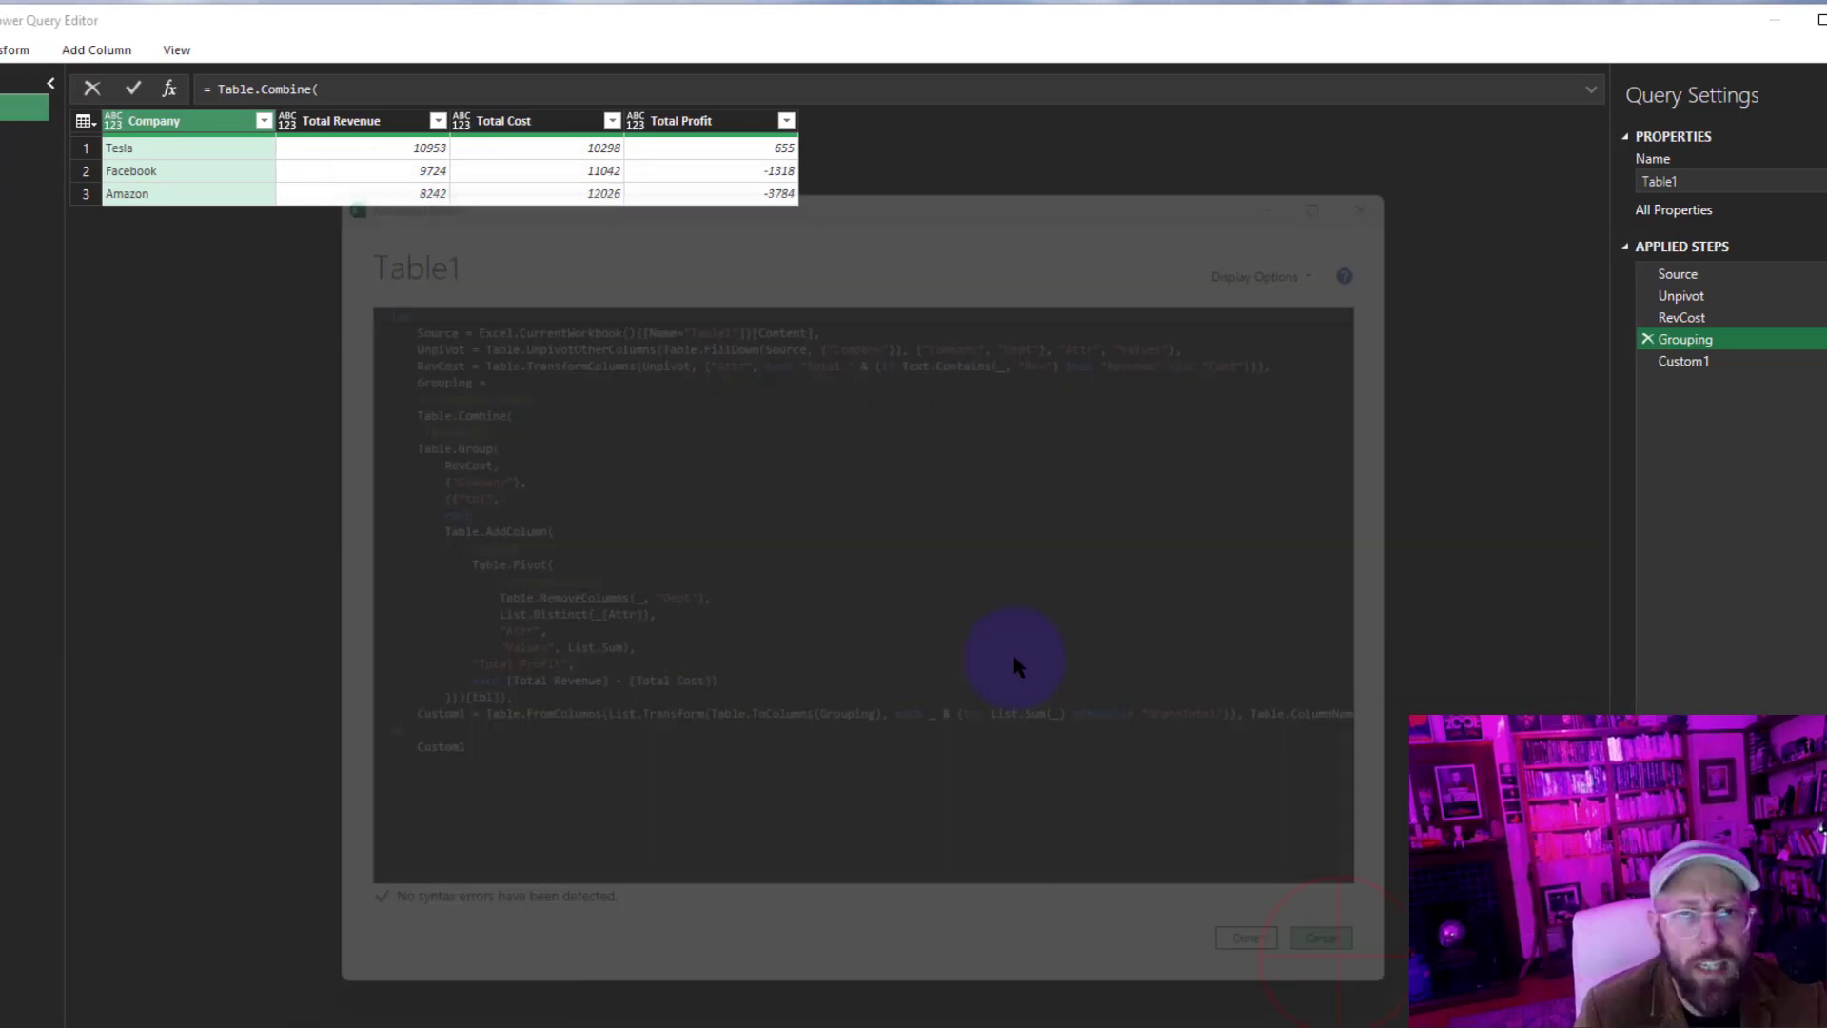
Close the query editor and load the Table1 query result into the workbook.
{"action": "left_click", "coordinate": [83, 50]}
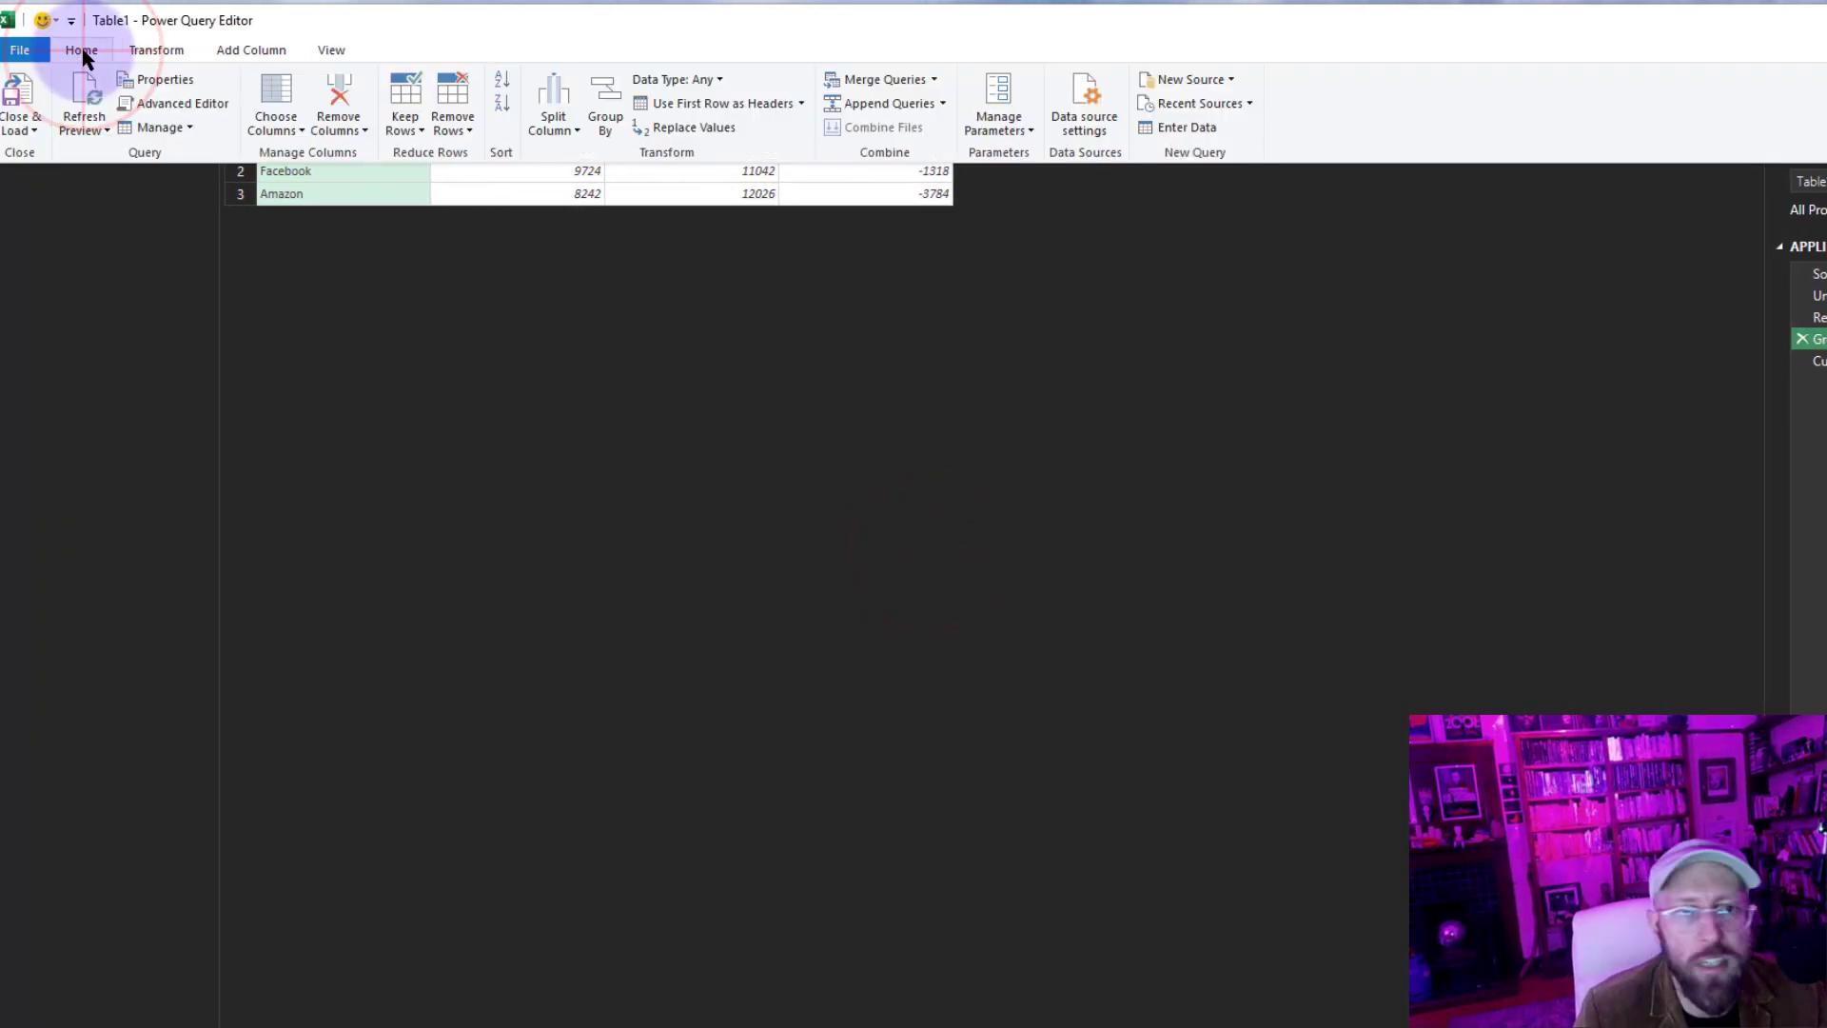
{"action": "left_click", "coordinate": [19, 107]}
{"action": "left_click", "coordinate": [774, 654]}
{"action": "left_click", "coordinate": [448, 510]}
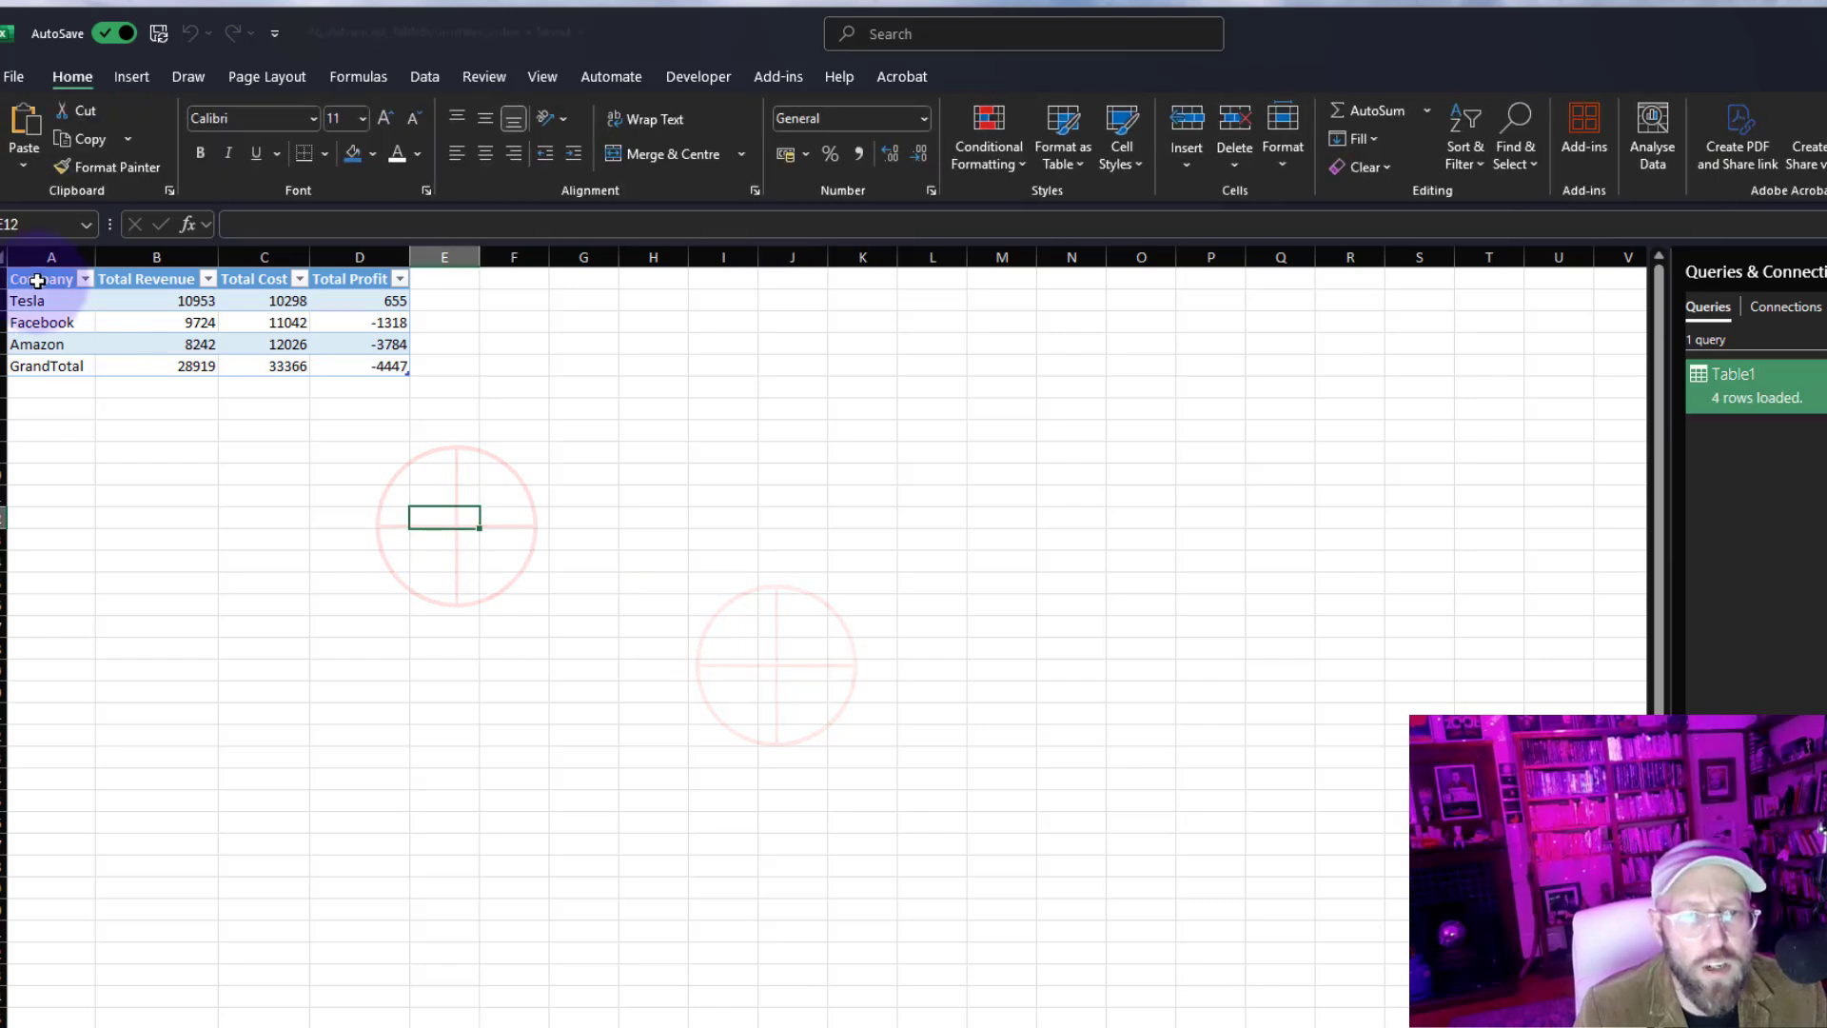
Examine the loaded summary table from the Company header through the Total Profit cell of the GrandTotal row.
{"action": "left_click_drag", "start_coordinate": [43, 279], "coordinate": [364, 374]}
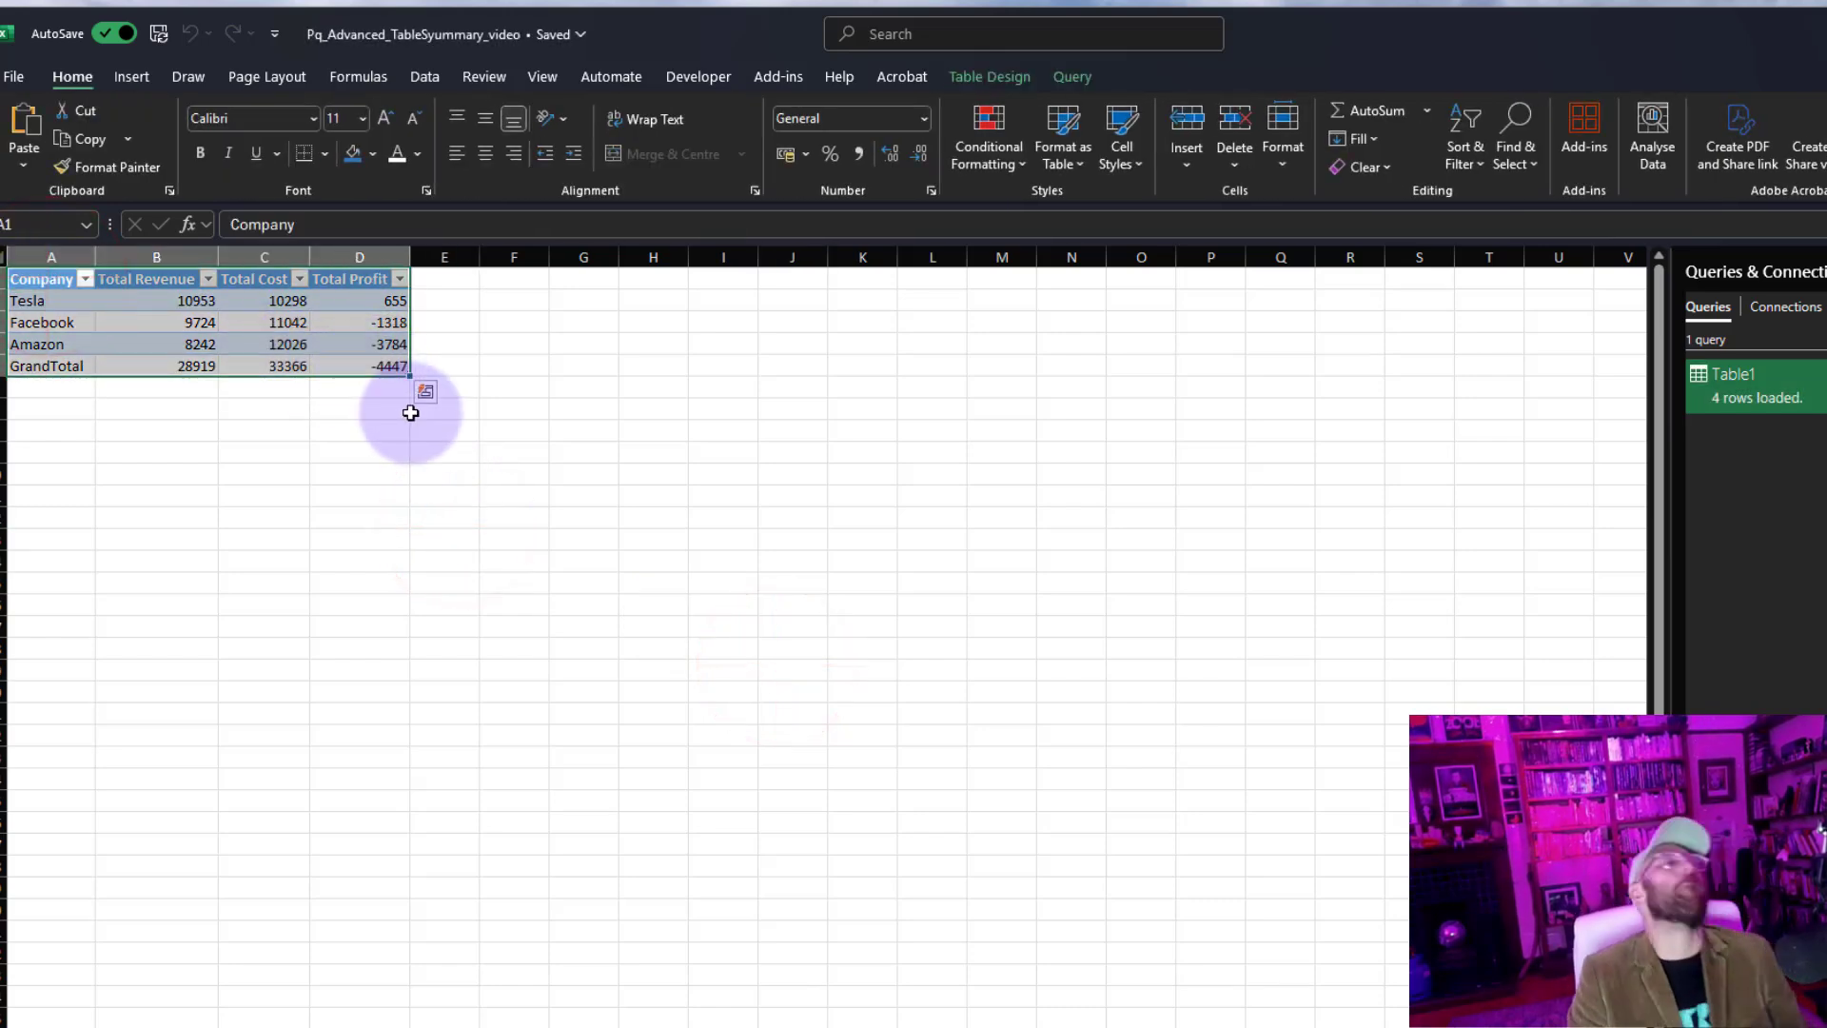
{"action": "left_click", "coordinate": [450, 507]}
{"action": "left_click", "coordinate": [268, 494]}
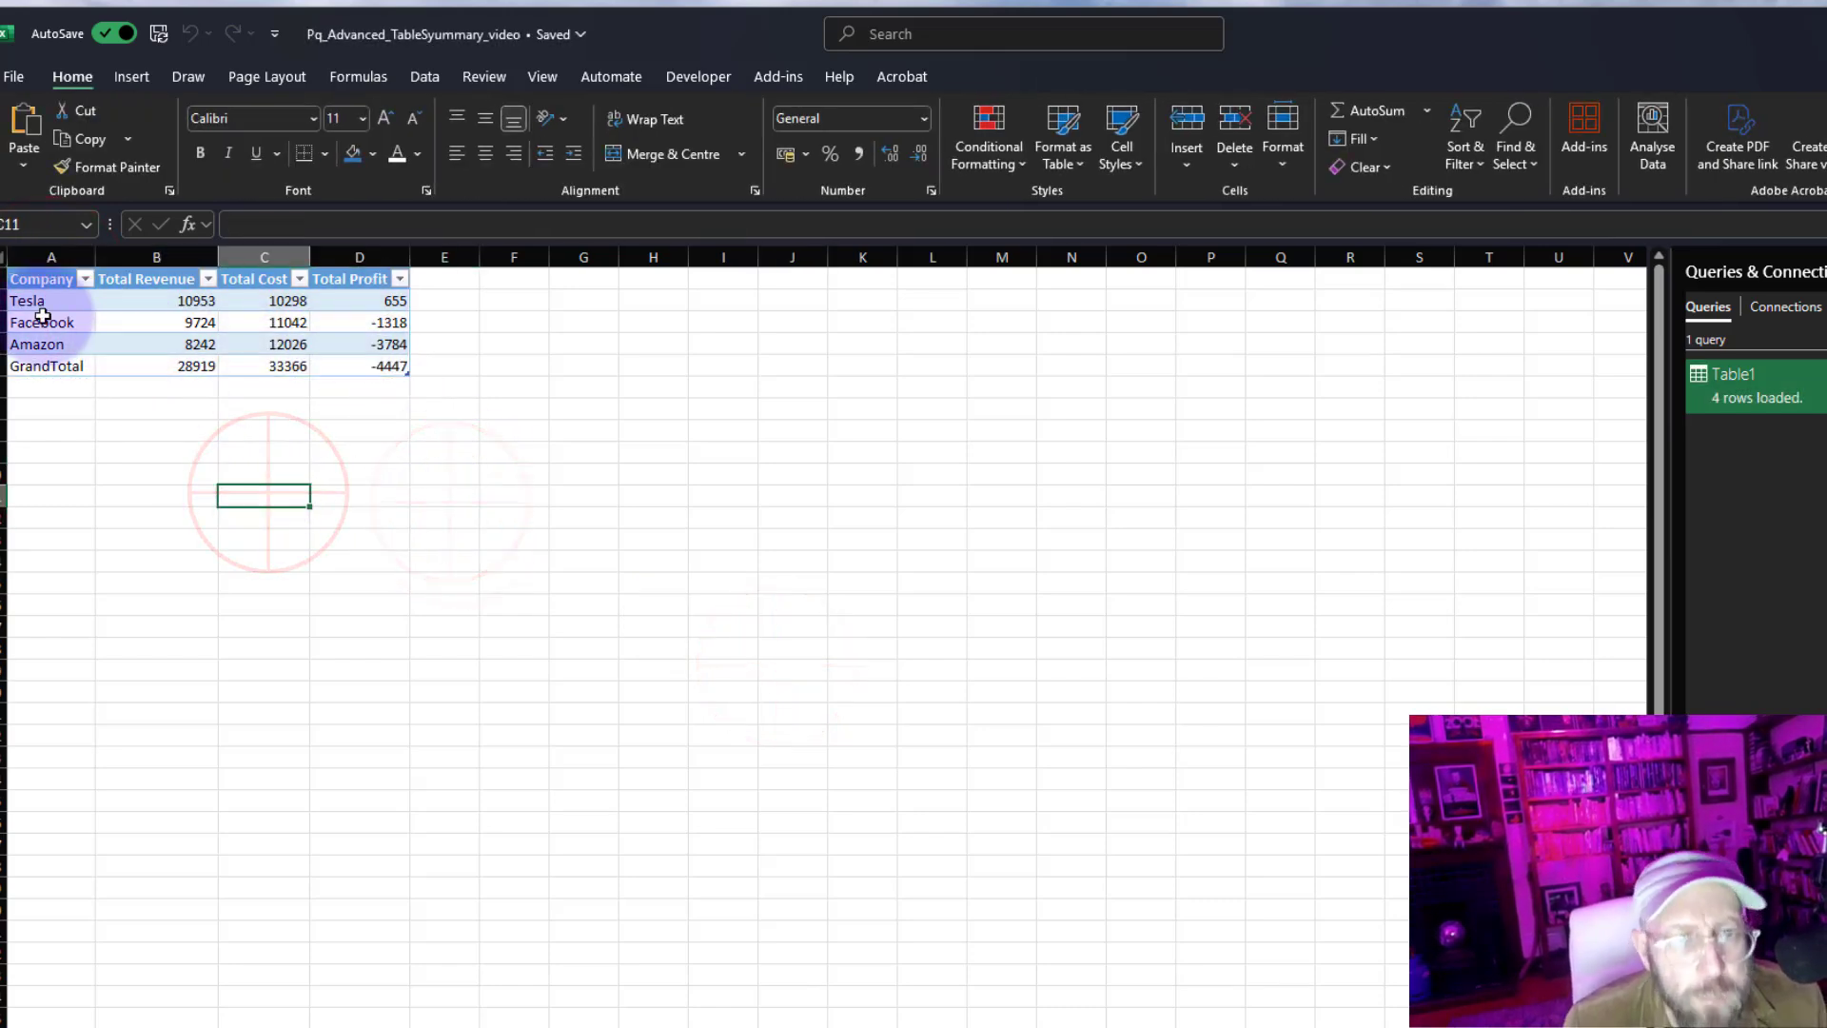
{"action": "left_click_drag", "start_coordinate": [55, 278], "coordinate": [356, 361]}
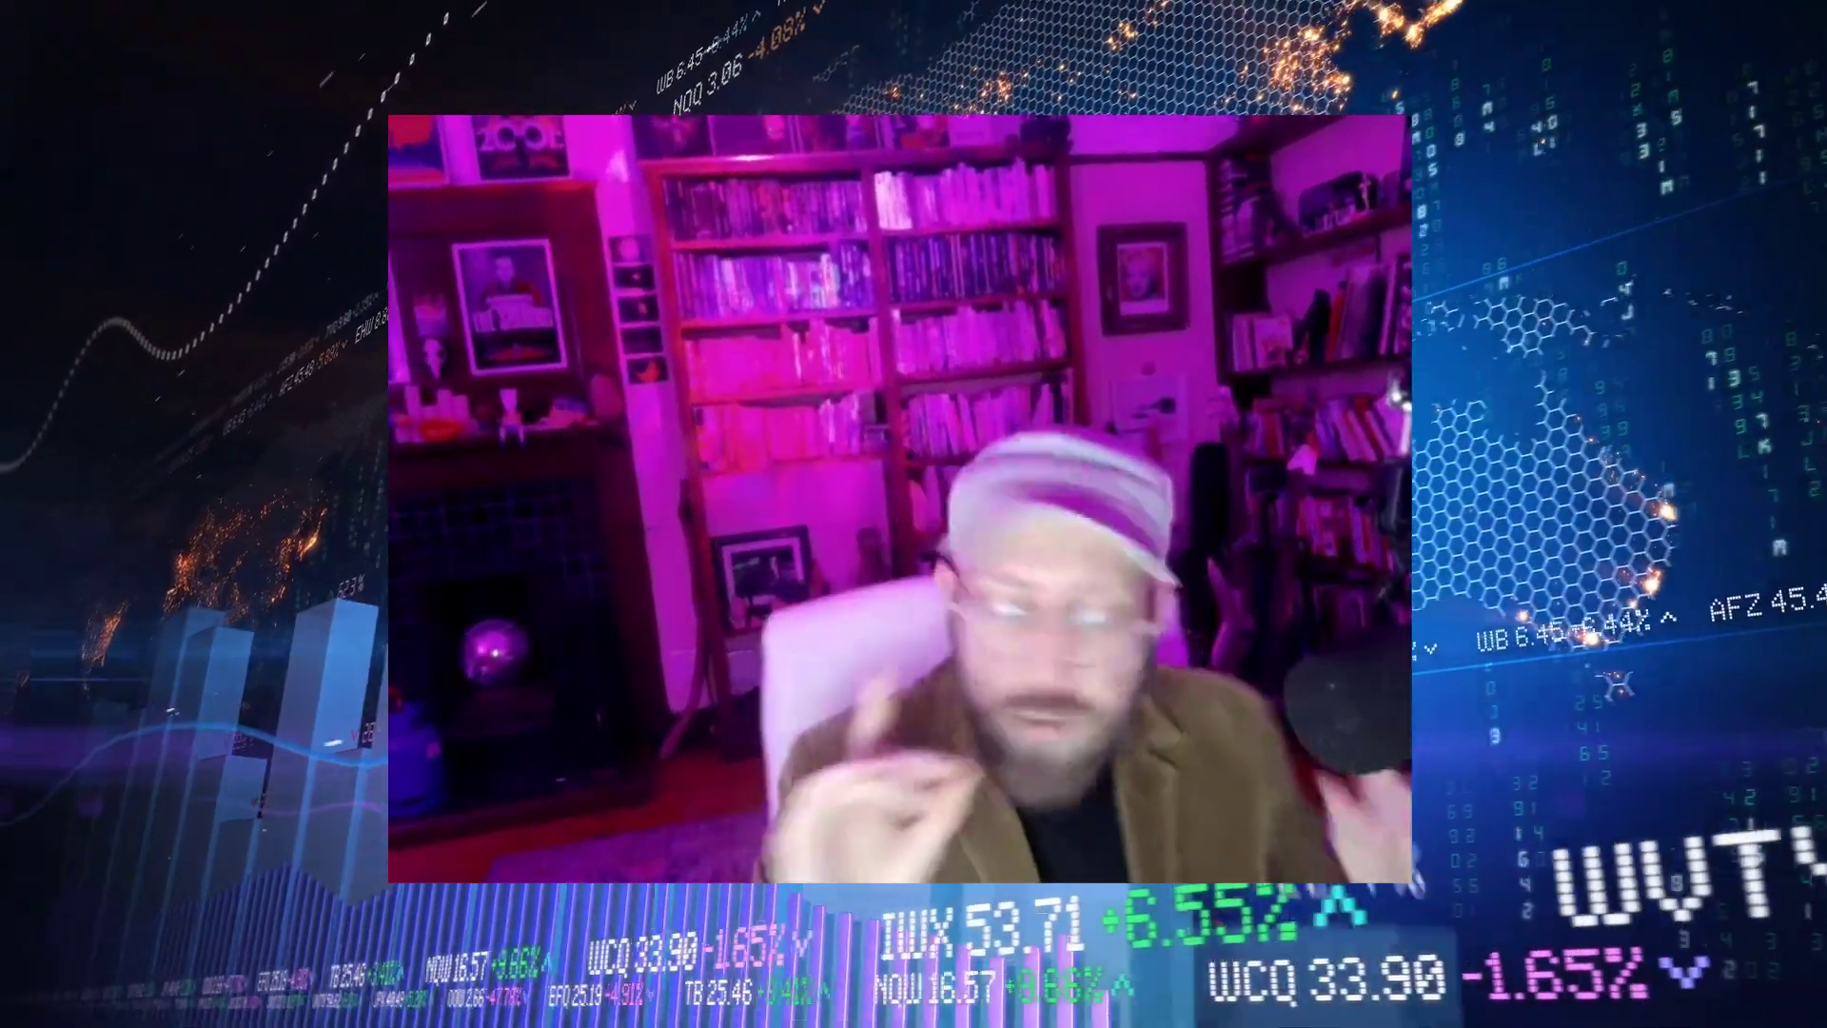